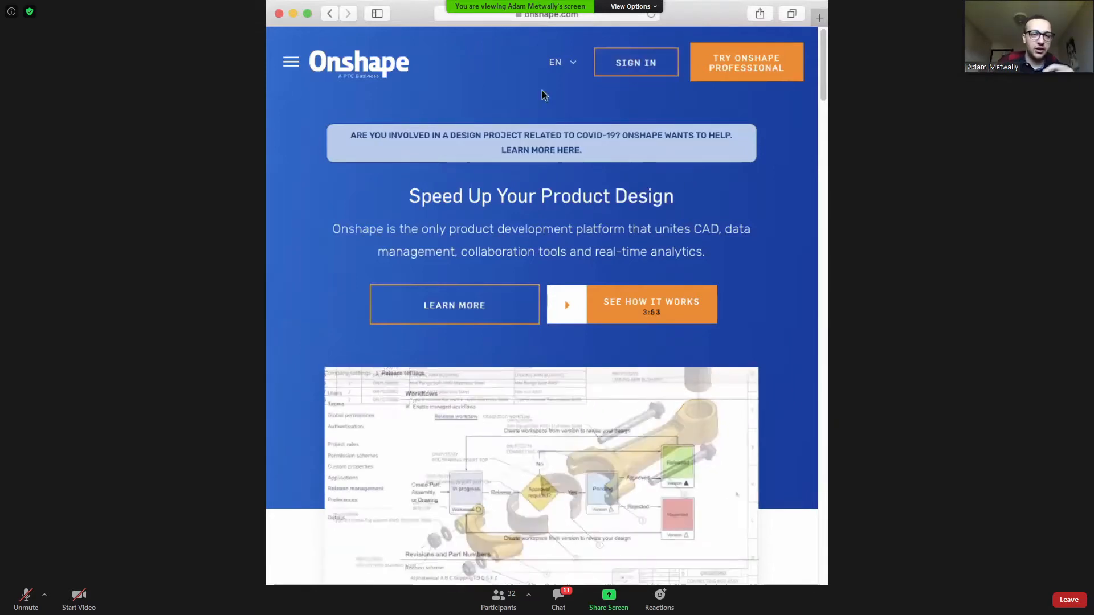
# Open the Onshape Education account sign-up form from the sign-up plan options.
pyautogui.click(290, 62)
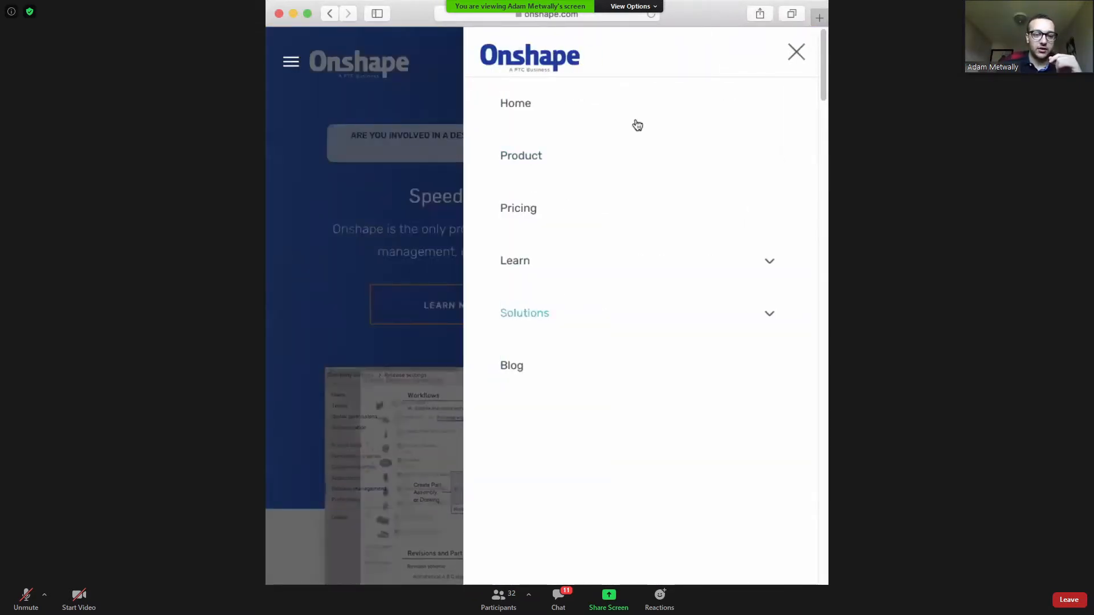
pyautogui.click(794, 52)
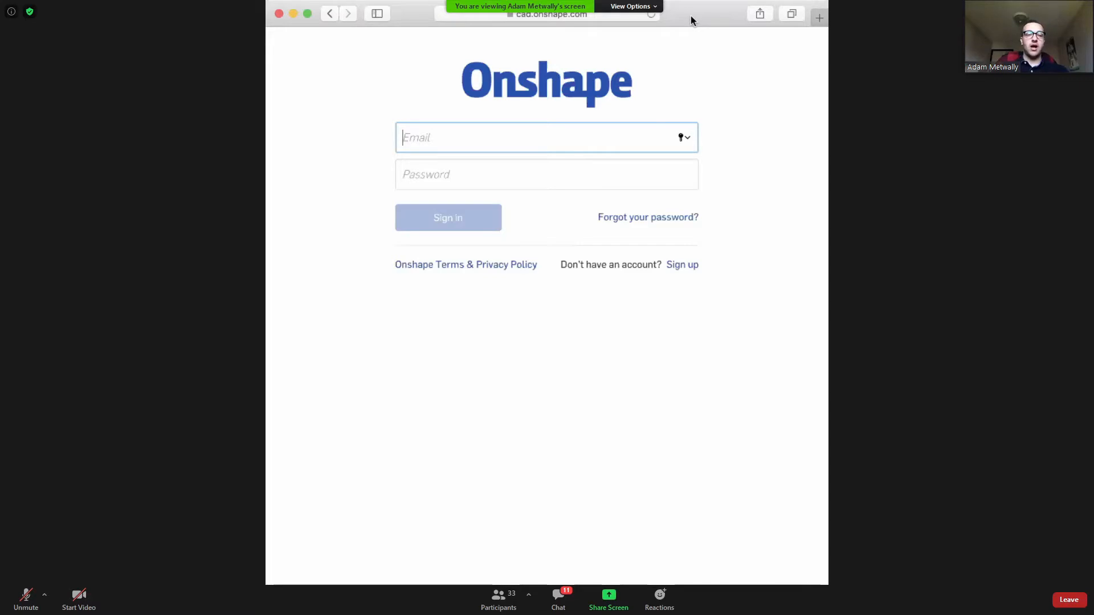
pyautogui.click(674, 268)
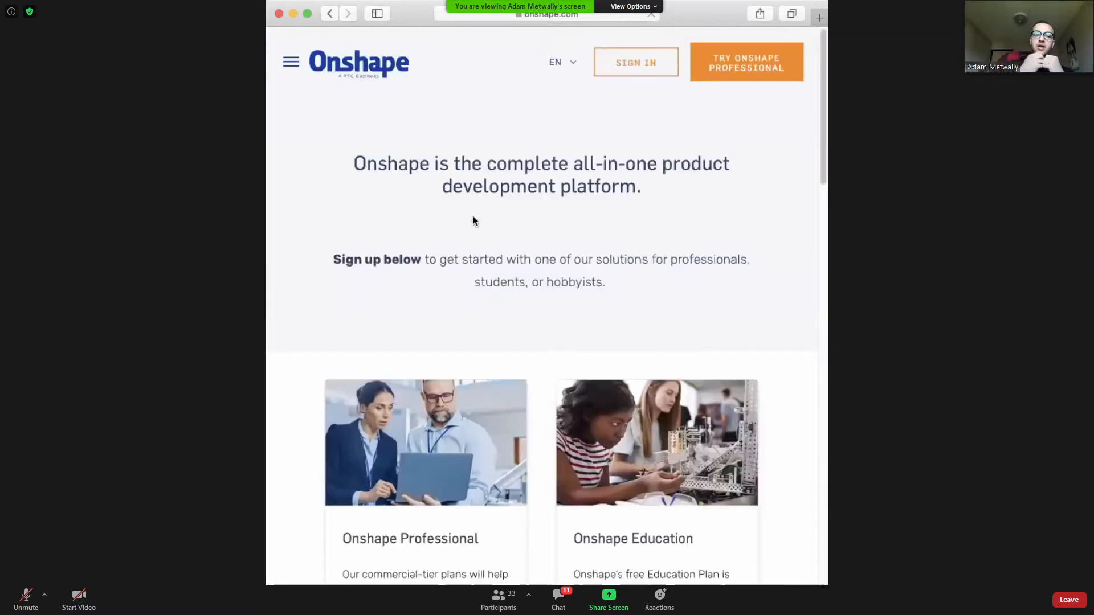
pyautogui.scroll(-5, 578, 274)
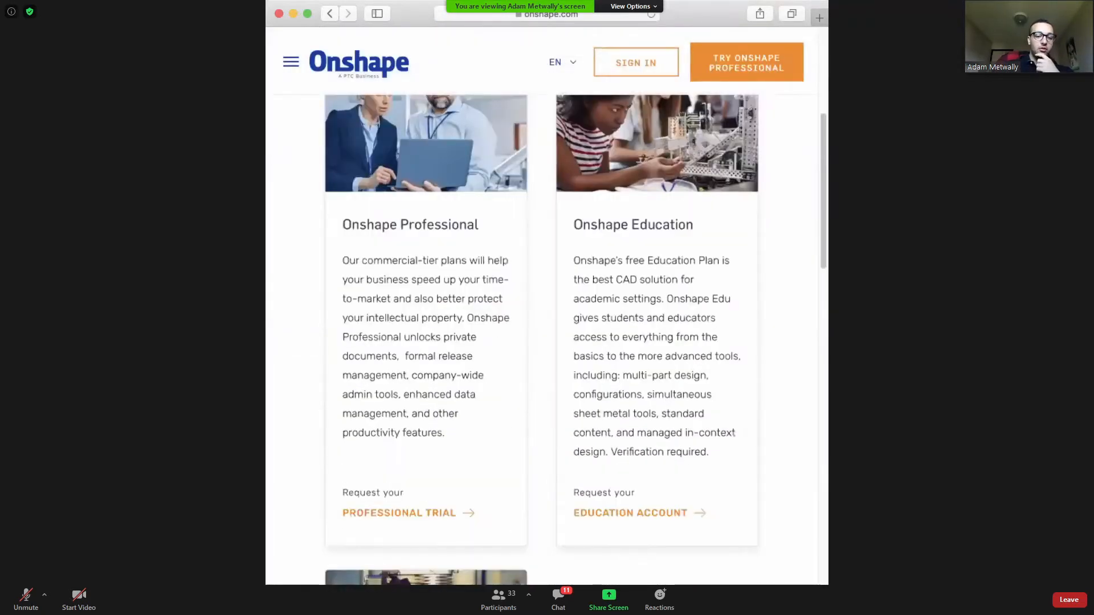
pyautogui.scroll(-5, 674, 459)
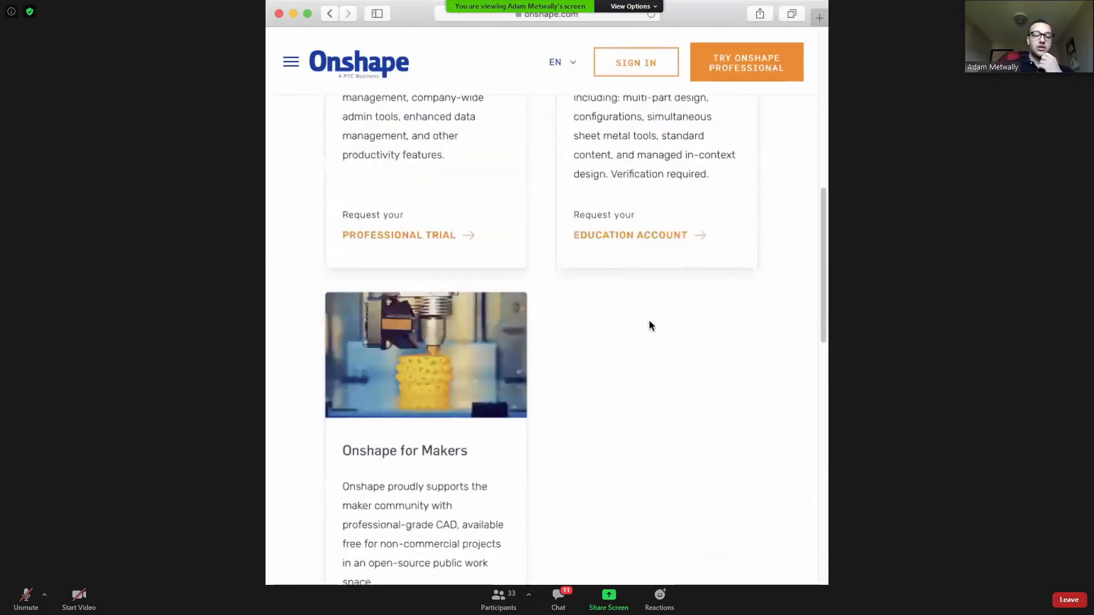
pyautogui.click(658, 235)
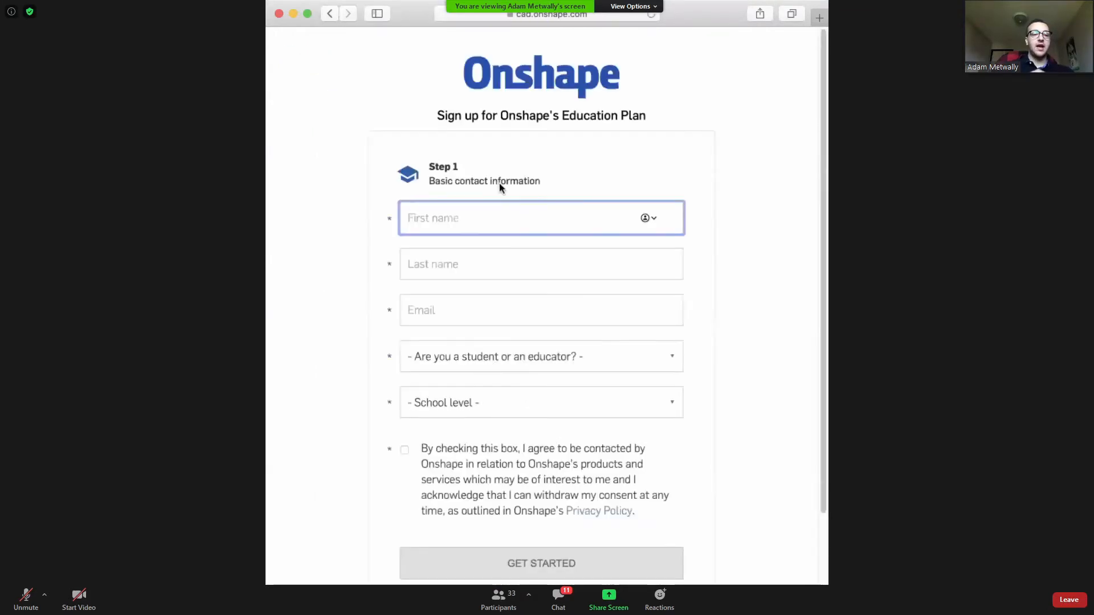
# Examine the Education Plan form's required fields, including the student or educator choices and the school level choices.
pyautogui.scroll(-1, 534, 241)
pyautogui.click(629, 296)
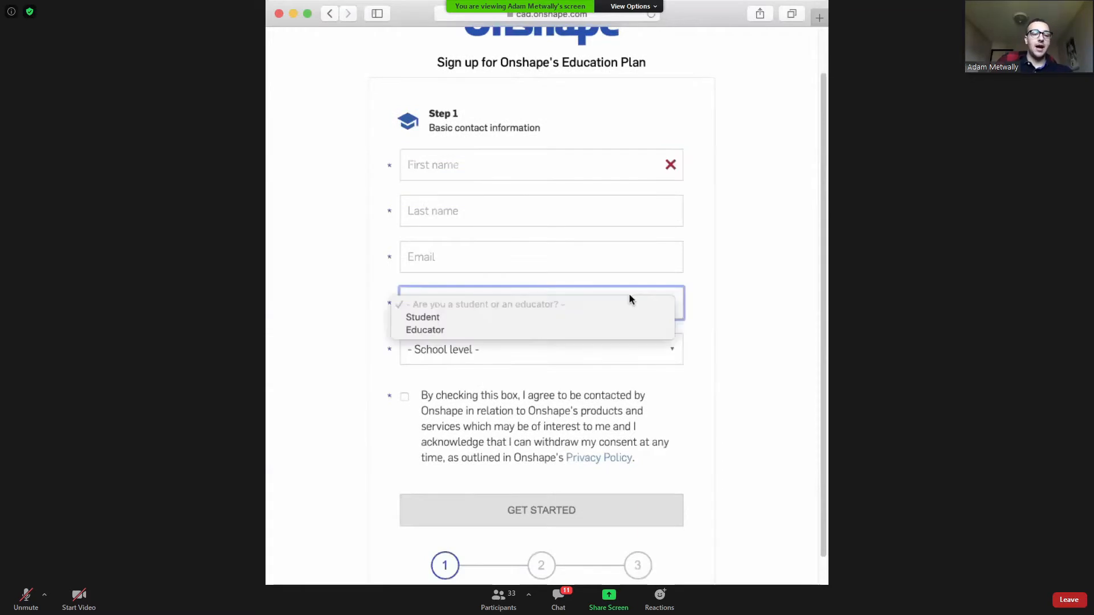
pyautogui.click(718, 259)
pyautogui.click(562, 344)
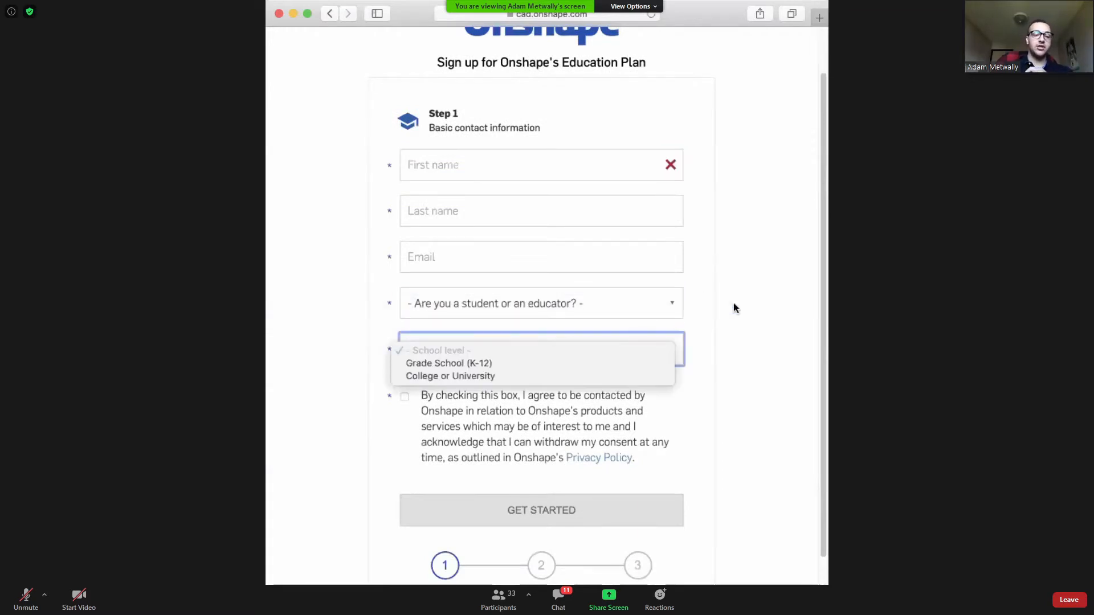
pyautogui.click(681, 346)
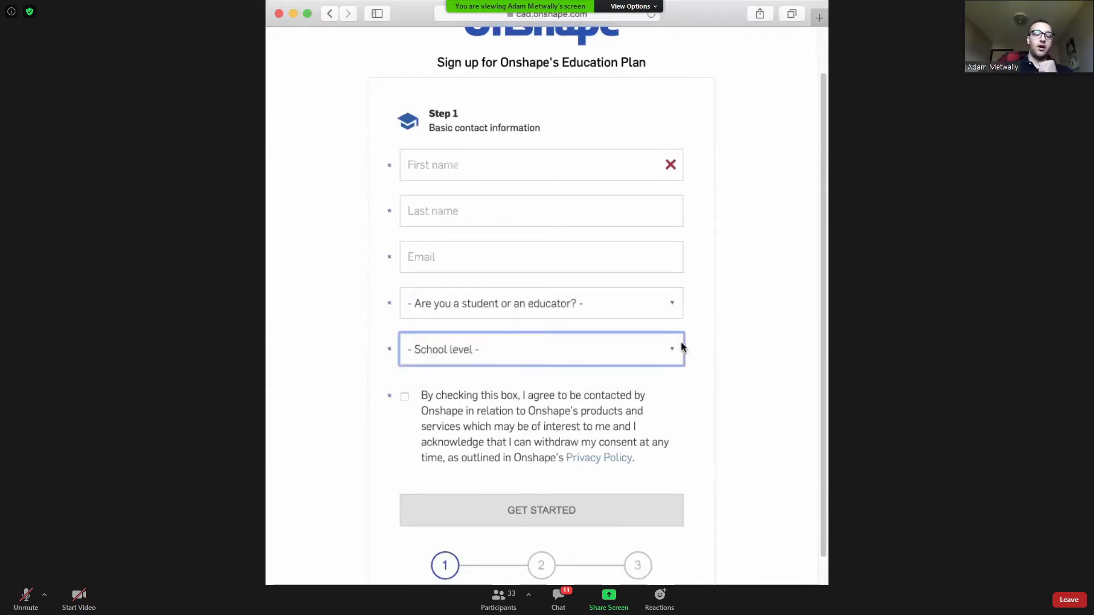
pyautogui.scroll(-1, 513, 369)
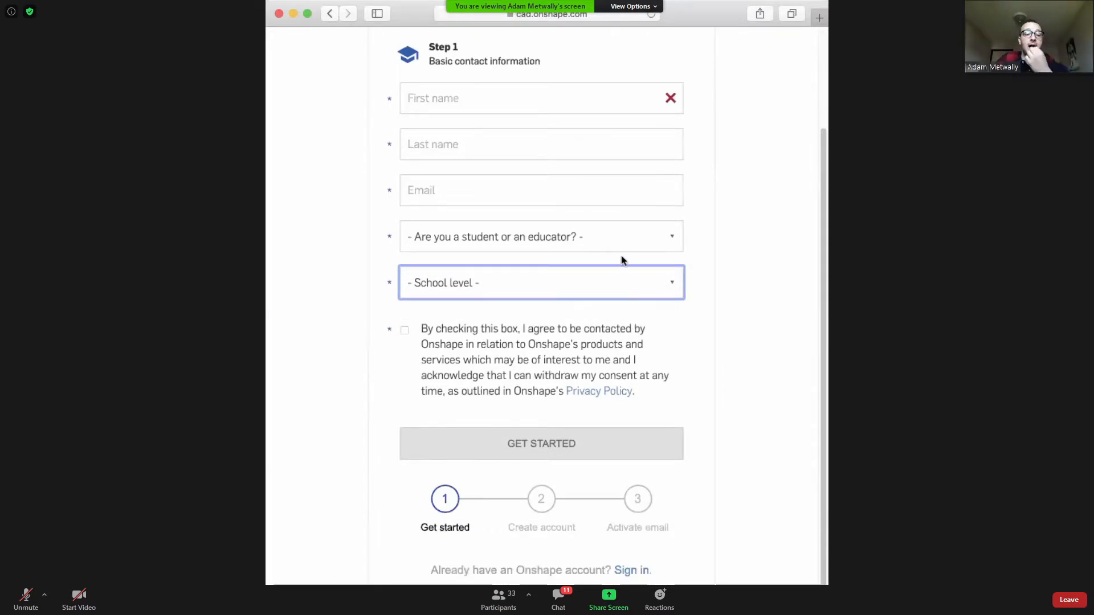
pyautogui.scroll(1, 620, 219)
pyautogui.scroll(3, 569, 217)
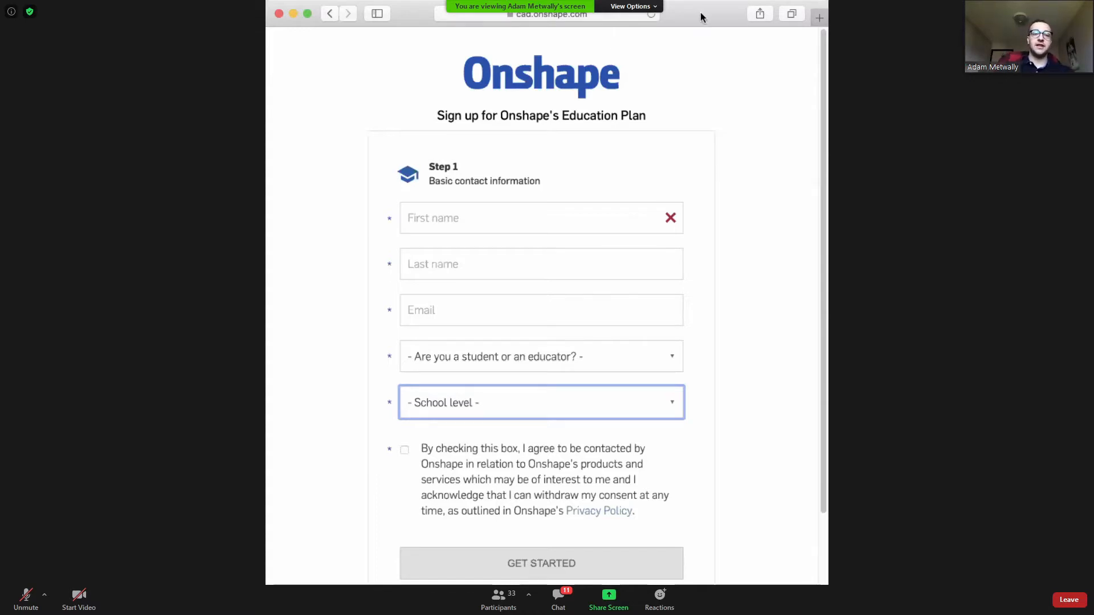
# Leave the sign-up form and sign in to Onshape with the saved account e-mail and password.
pyautogui.click(329, 14)
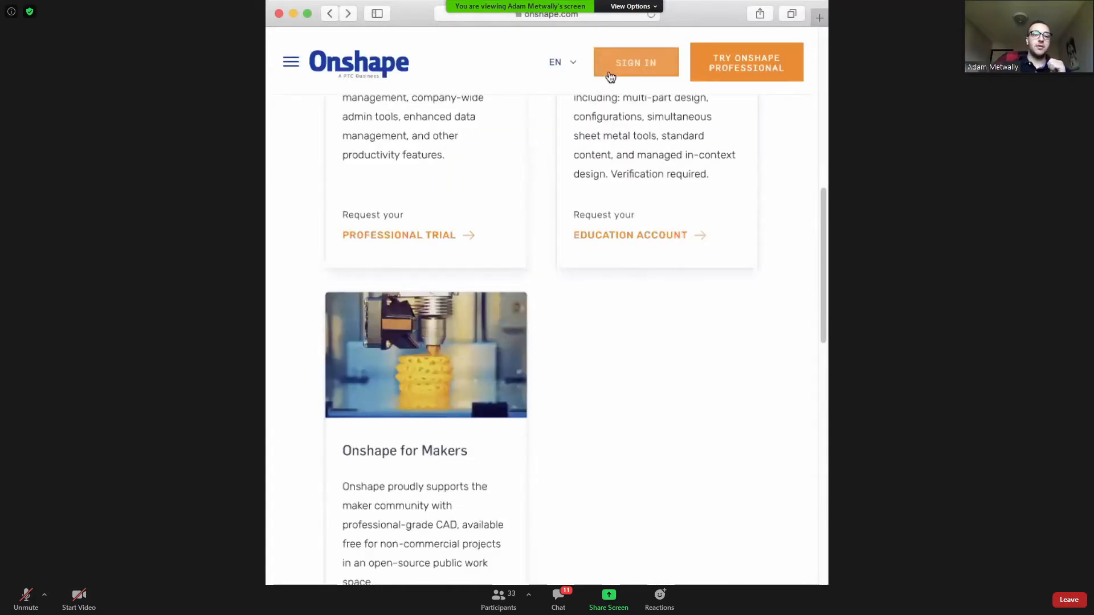
pyautogui.click(608, 73)
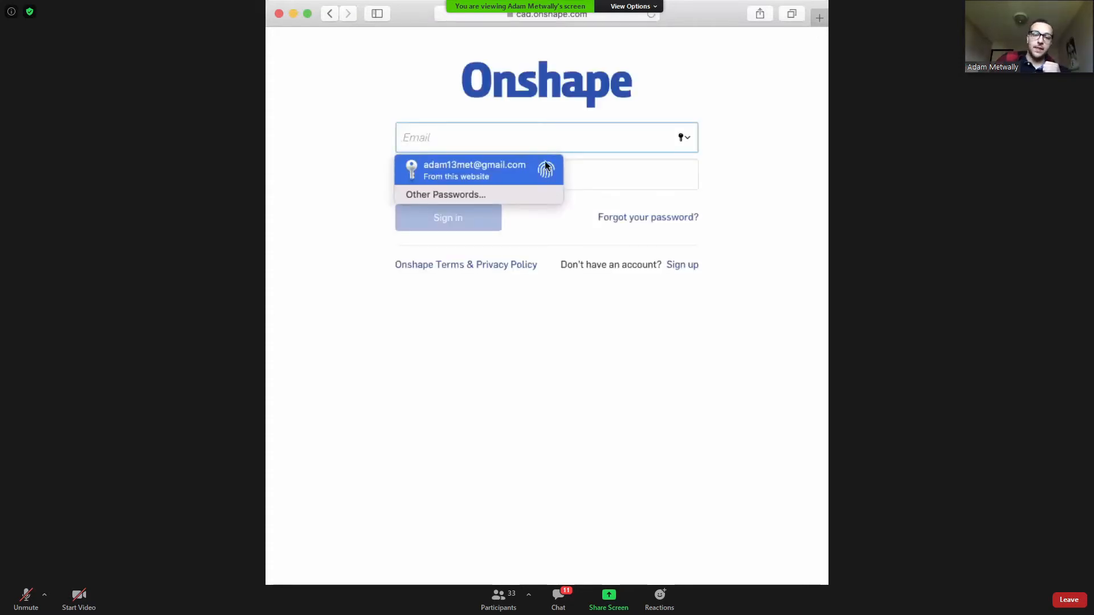
pyautogui.click(545, 166)
pyautogui.press('Return')
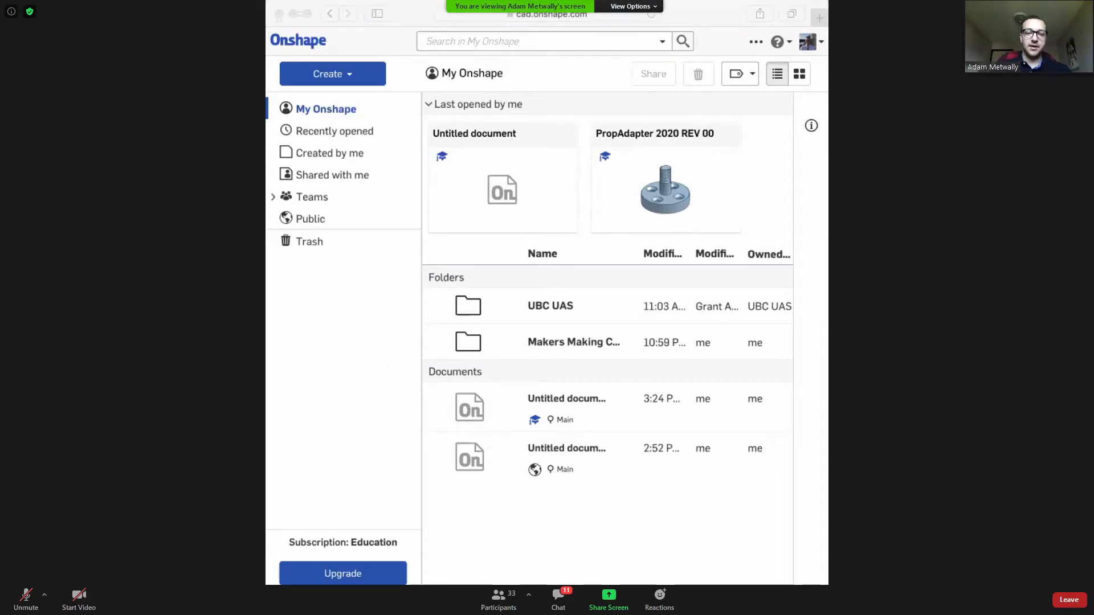
# Collapse the section of last opened documents and expand the Teams list.
pyautogui.click(772, 111)
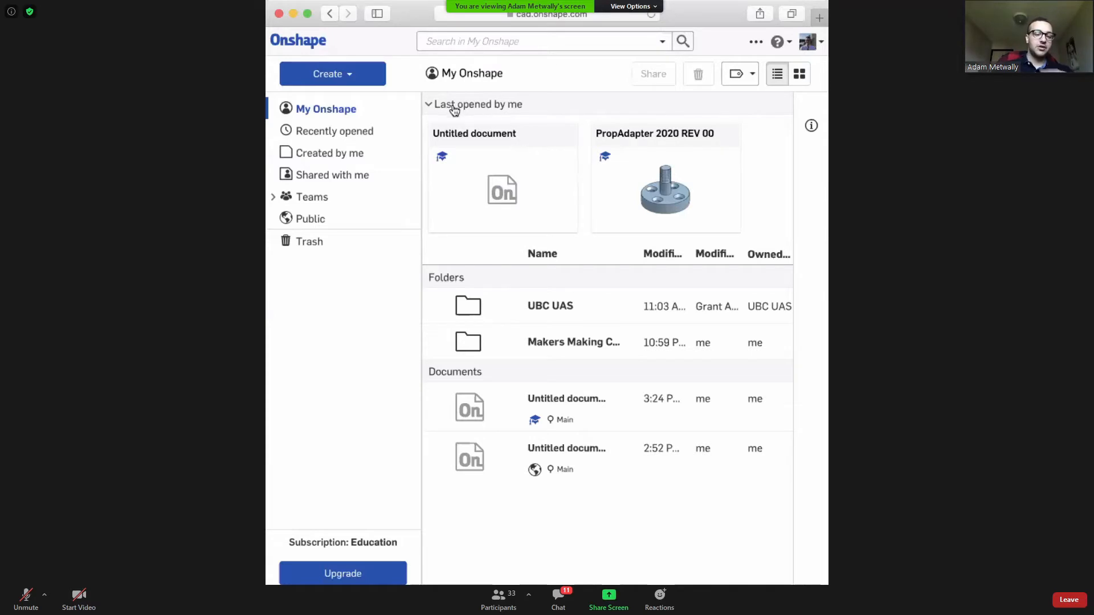
pyautogui.click(429, 106)
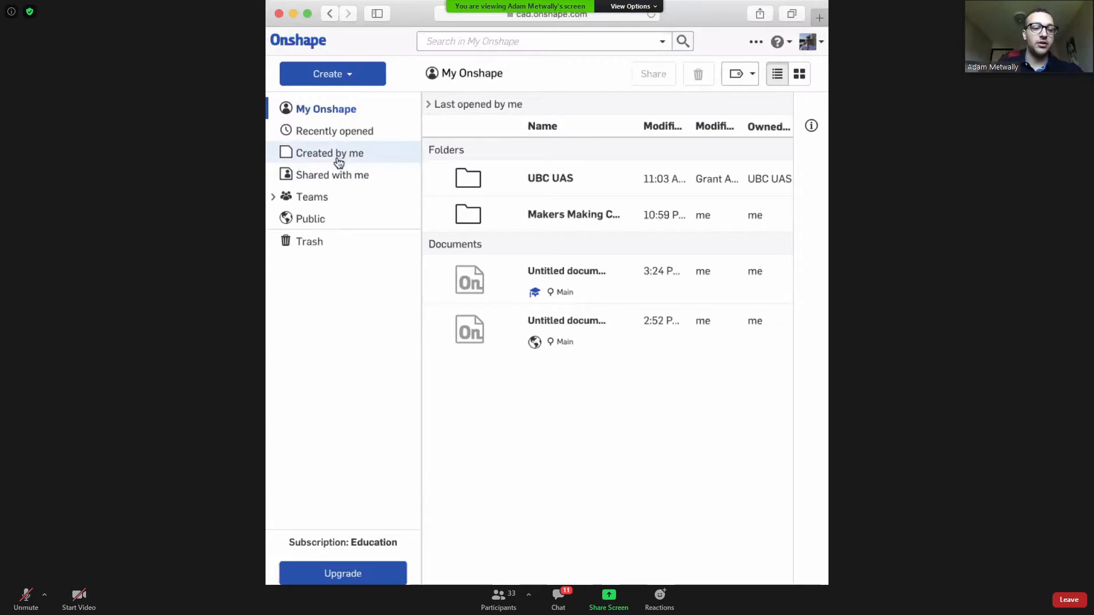
pyautogui.click(274, 197)
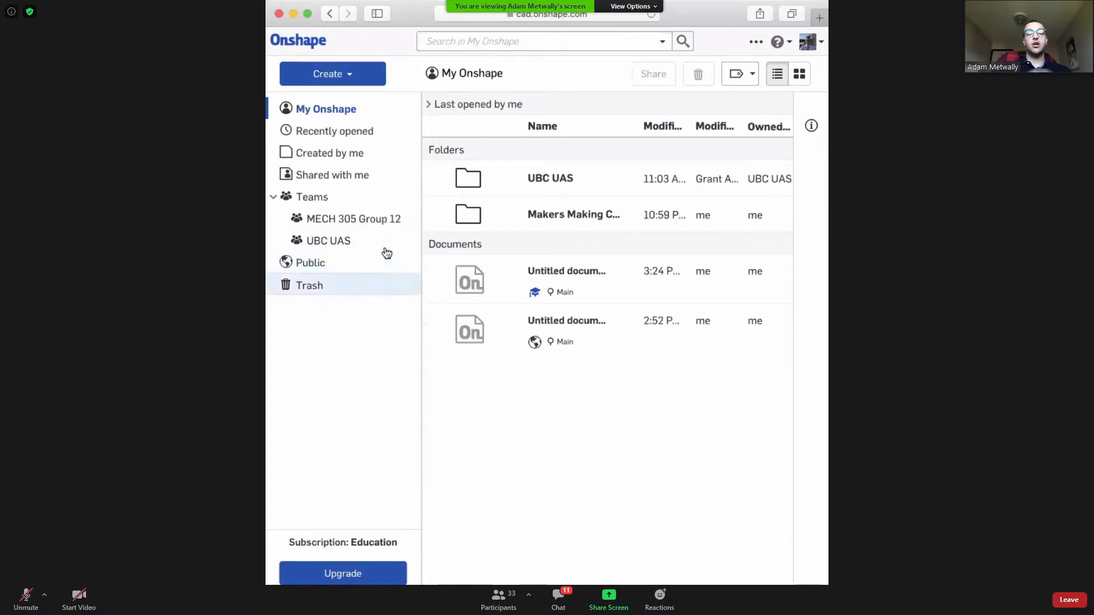
# Browse the list of publicly shared documents.
pyautogui.click(345, 263)
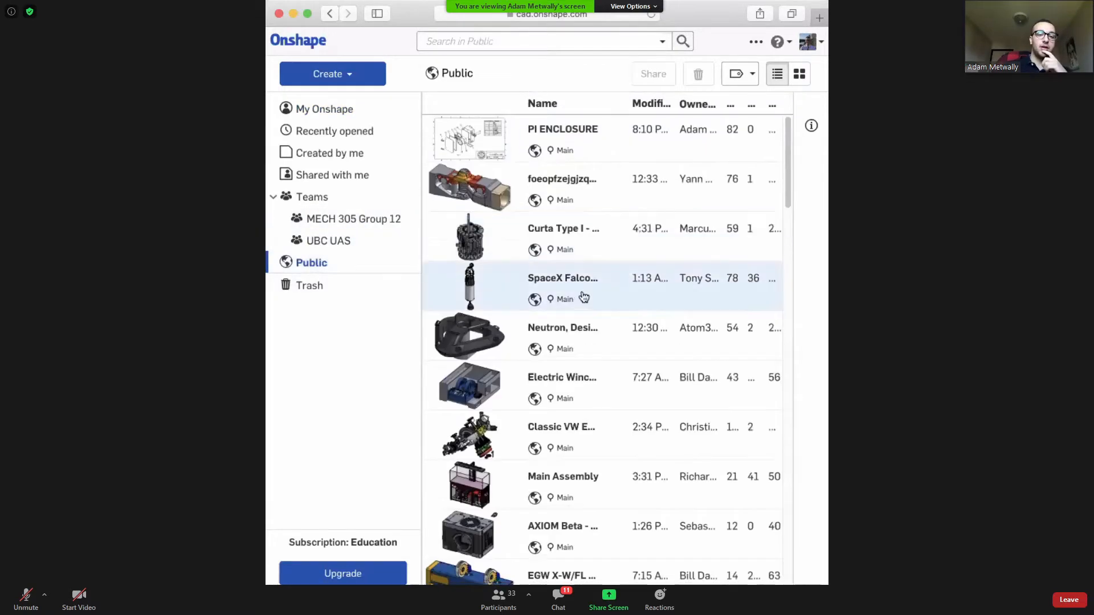
pyautogui.scroll(-6, 583, 295)
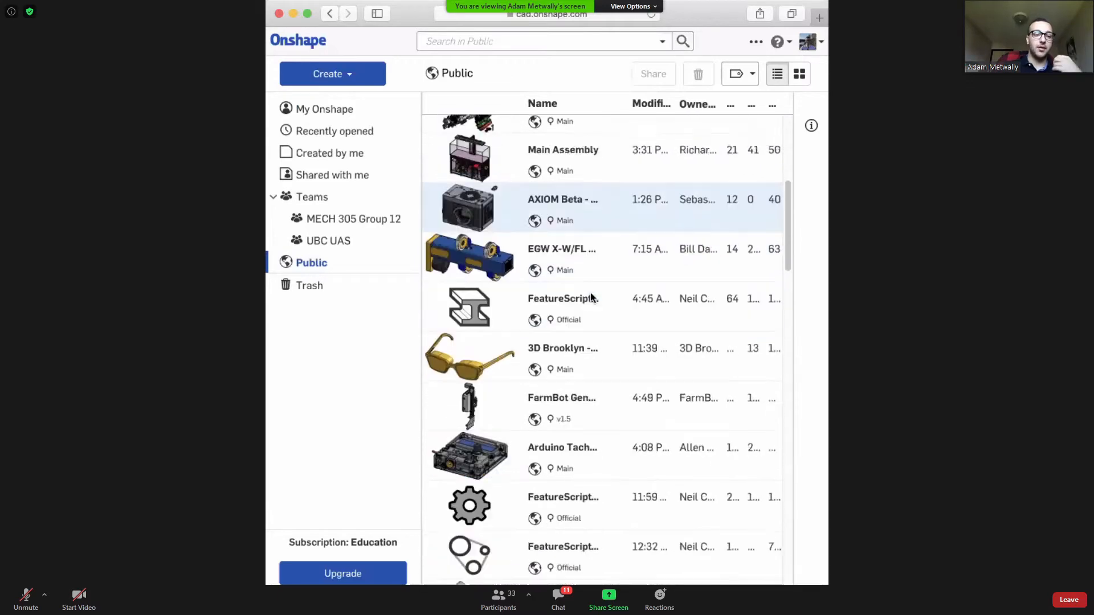
pyautogui.scroll(-2, 590, 293)
pyautogui.scroll(-5, 586, 313)
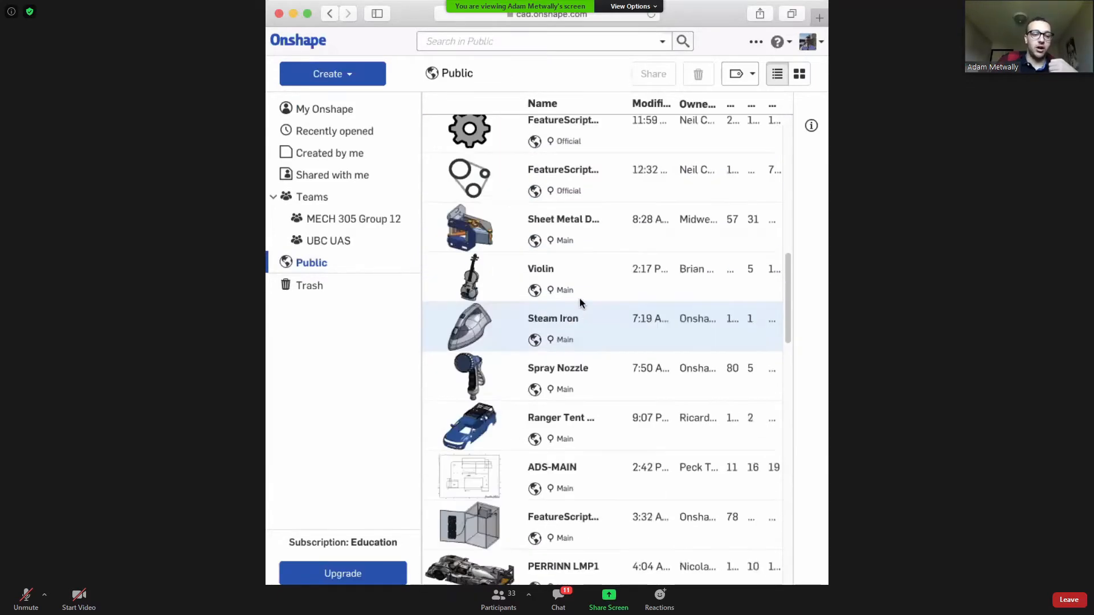
pyautogui.scroll(6, 580, 299)
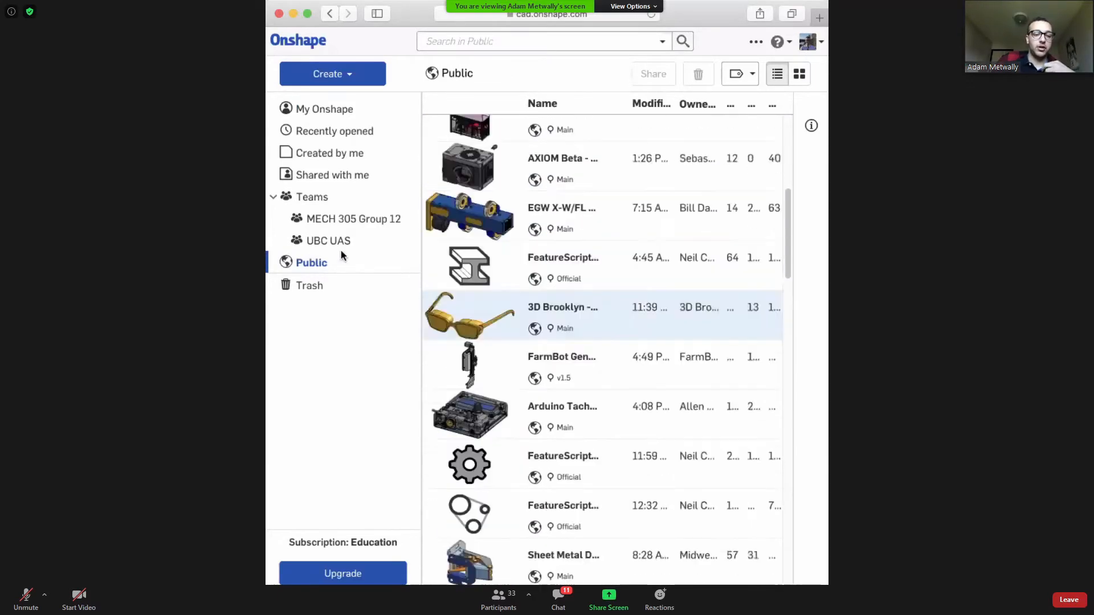
# Create a new document named SRIL_Part_A in My Onshape.
pyautogui.click(325, 108)
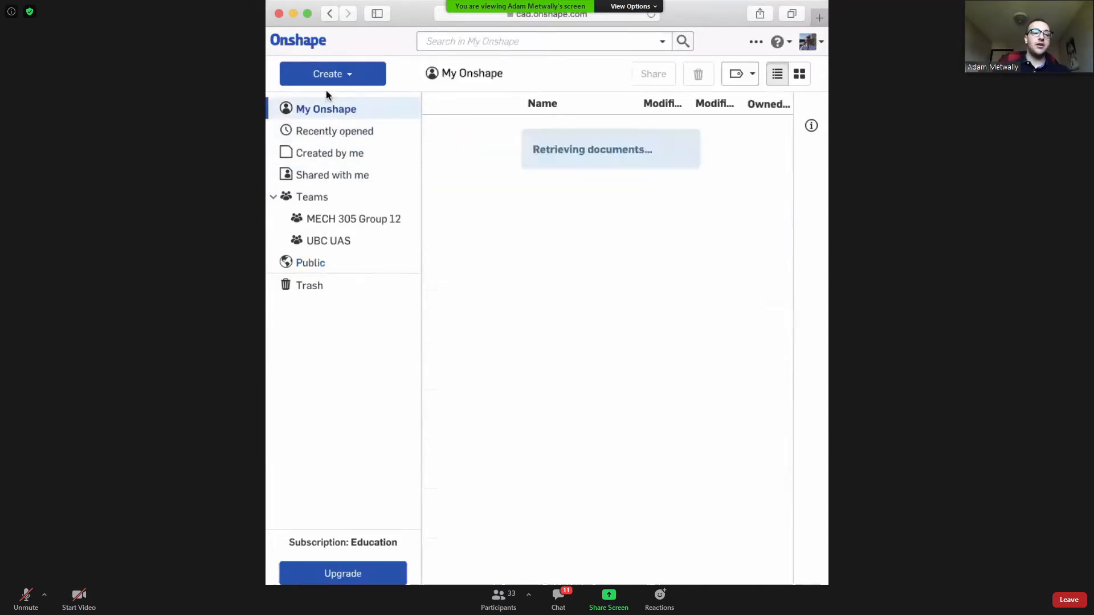
pyautogui.click(355, 76)
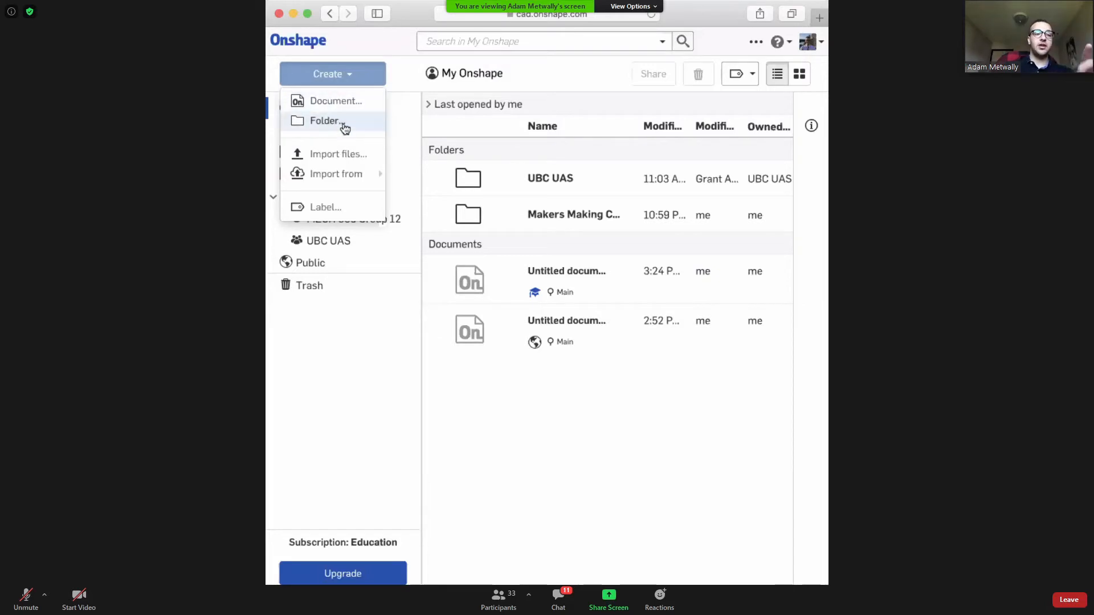
pyautogui.click(336, 100)
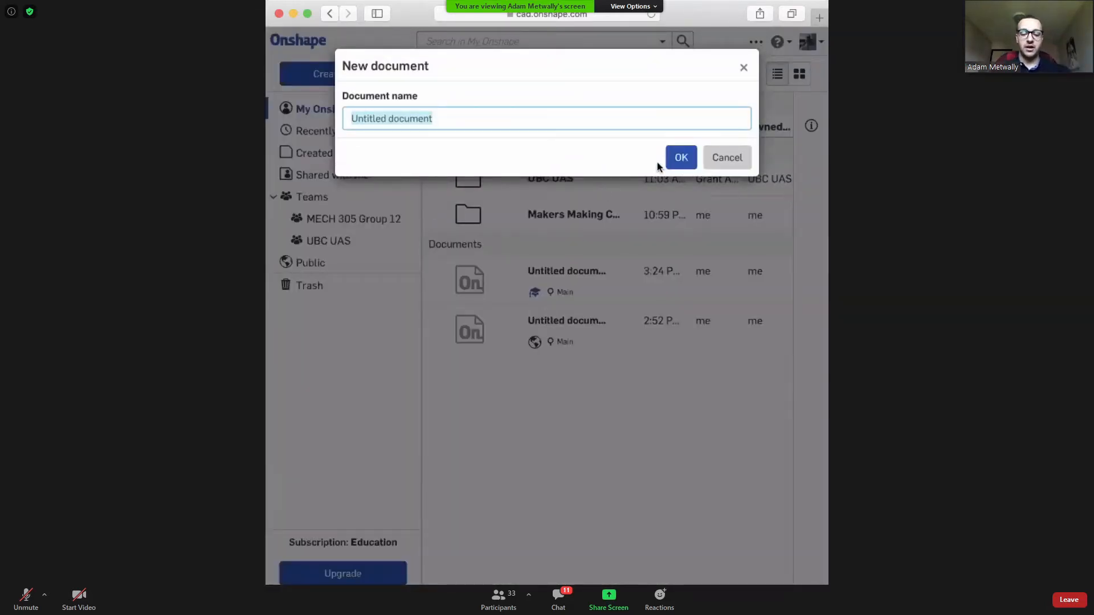
pyautogui.write('SRIL_Par')
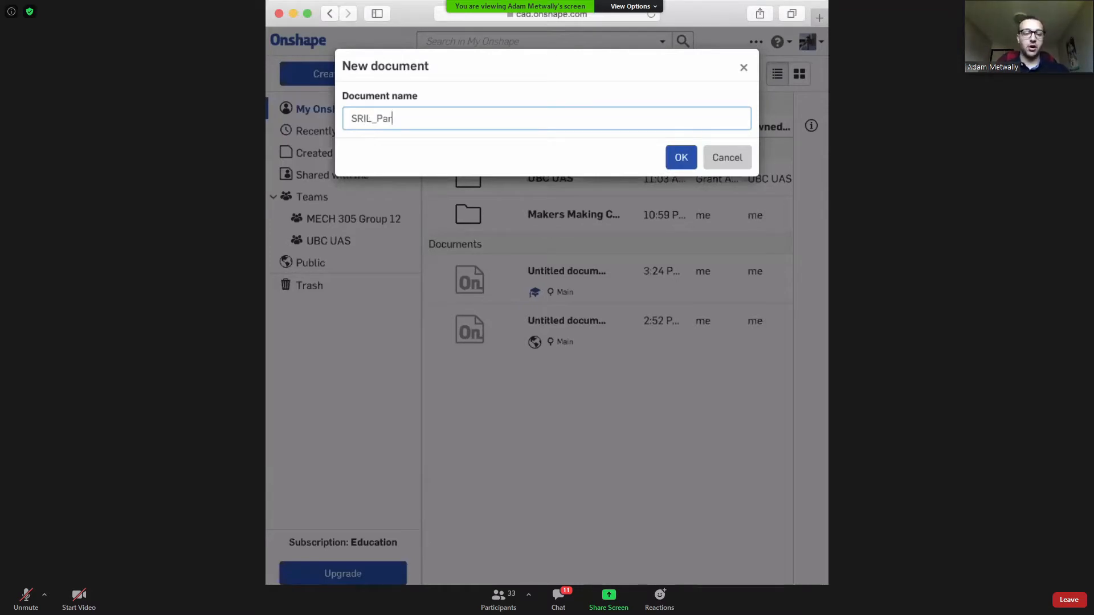
pyautogui.write('t_6')
pyautogui.press('Return')
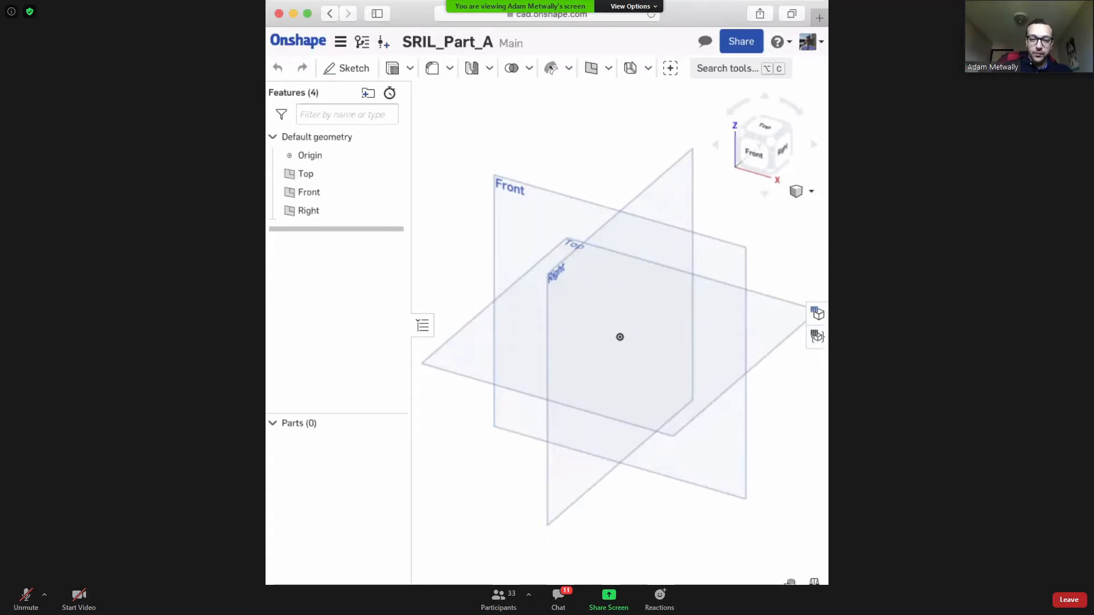
# Inspect the default Front, Top and Right planes and the origin from several angles by rotating, zooming and panning.
pyautogui.moveTo(828, 157); pyautogui.dragTo(841, 157)
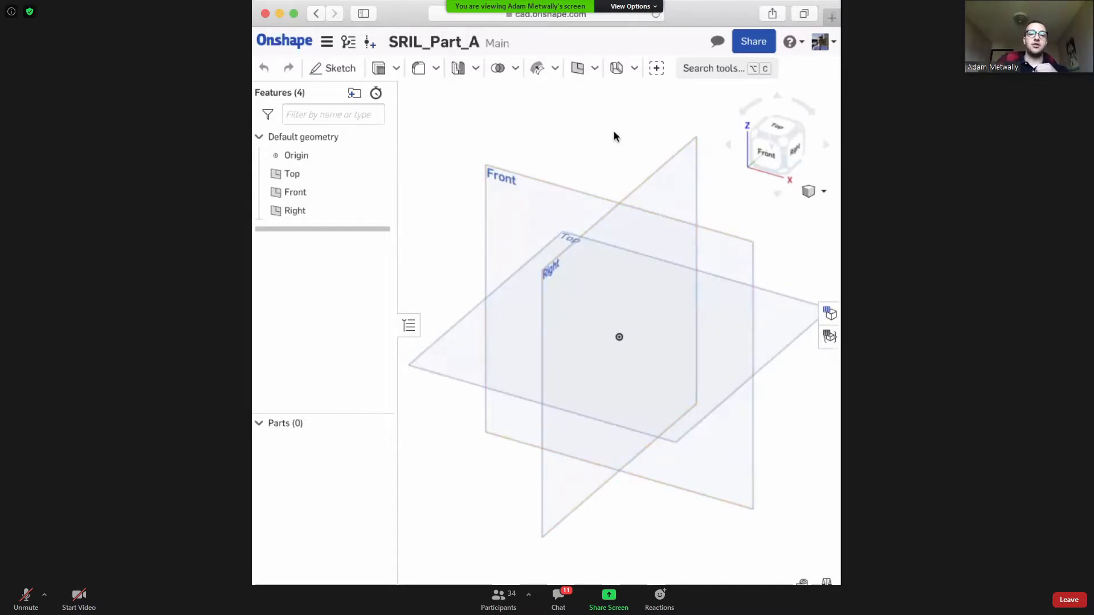
pyautogui.moveTo(613, 131); pyautogui.dragTo(629, 135, button='right')
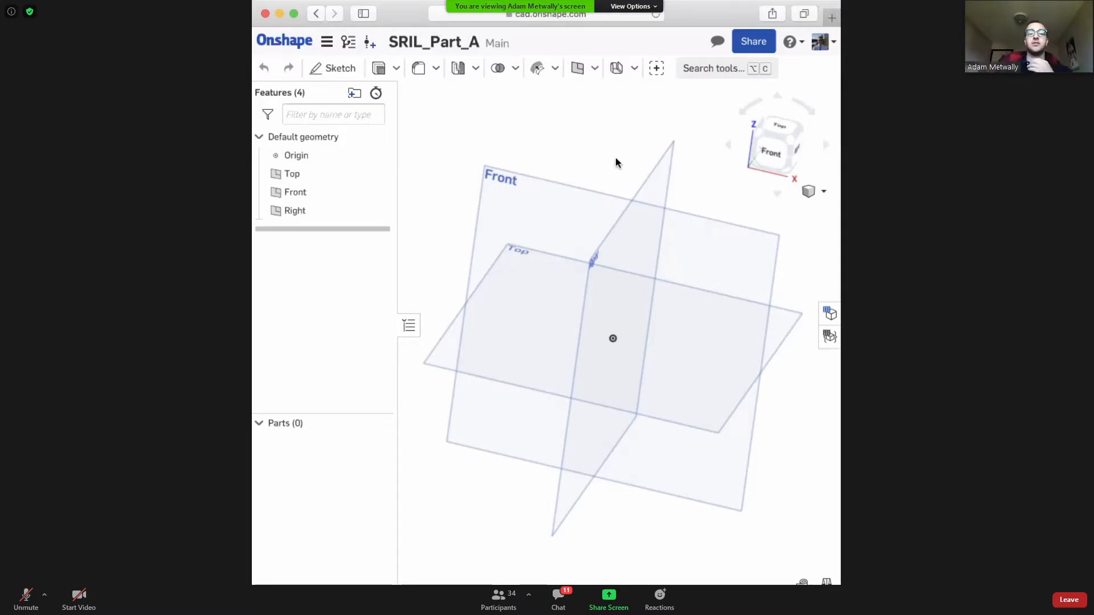
pyautogui.scroll(-2, 616, 161)
pyautogui.moveTo(560, 119); pyautogui.dragTo(545, 150, button='right')
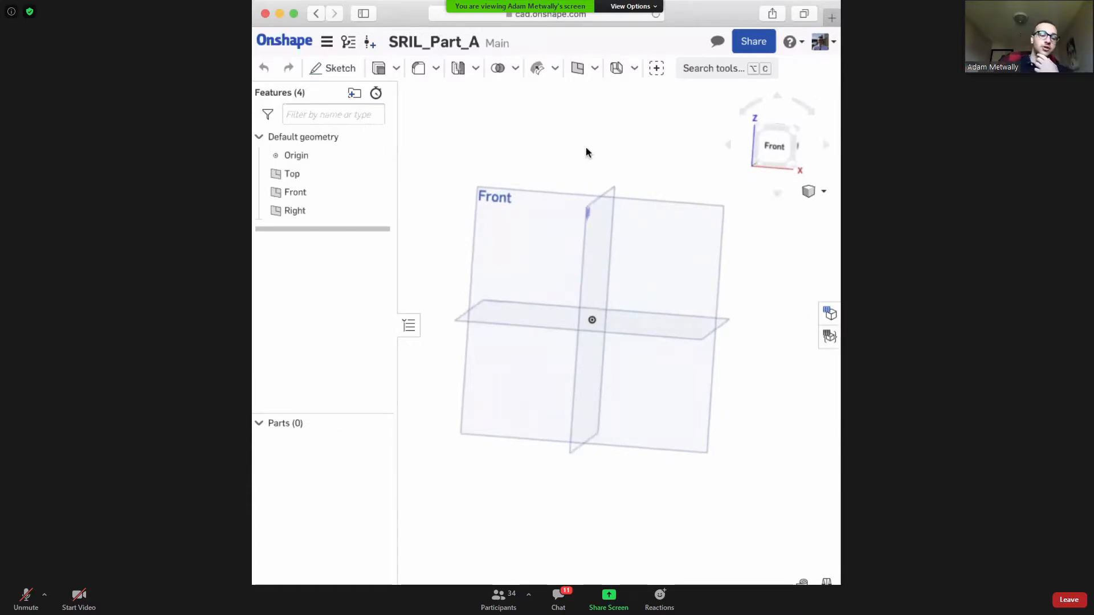
pyautogui.moveTo(586, 148)
pyautogui.mouseDown(button='right')
pyautogui.moveTo(586, 171)
pyautogui.moveTo(587, 146)
pyautogui.moveTo(576, 167)
pyautogui.mouseUp(button='right')
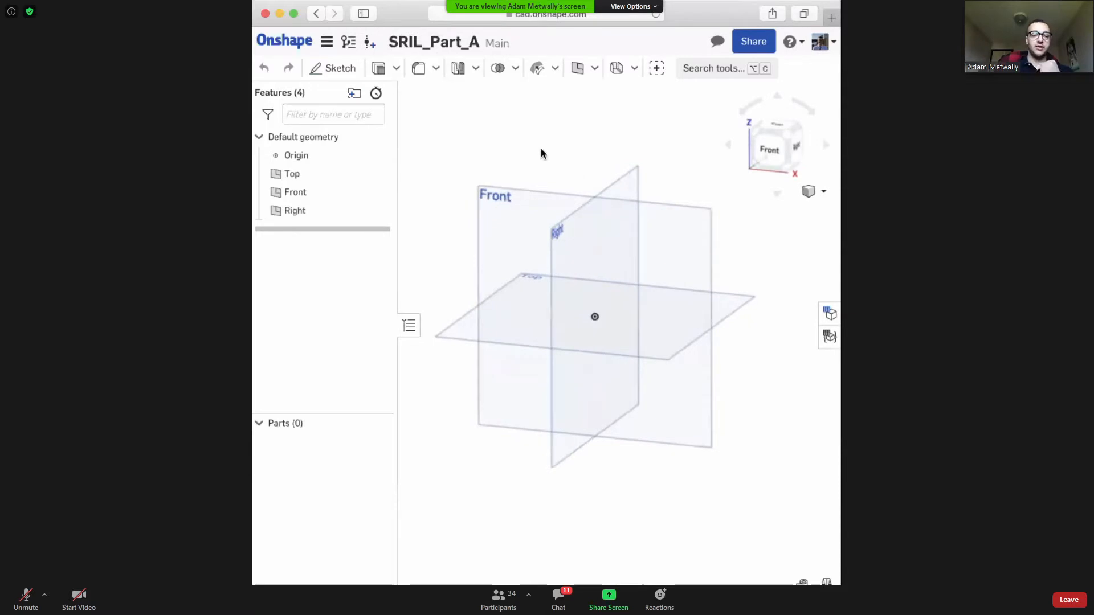
pyautogui.moveTo(542, 151)
pyautogui.mouseDown(button='middle')
pyautogui.moveTo(557, 163)
pyautogui.moveTo(550, 170)
pyautogui.mouseUp(button='middle')
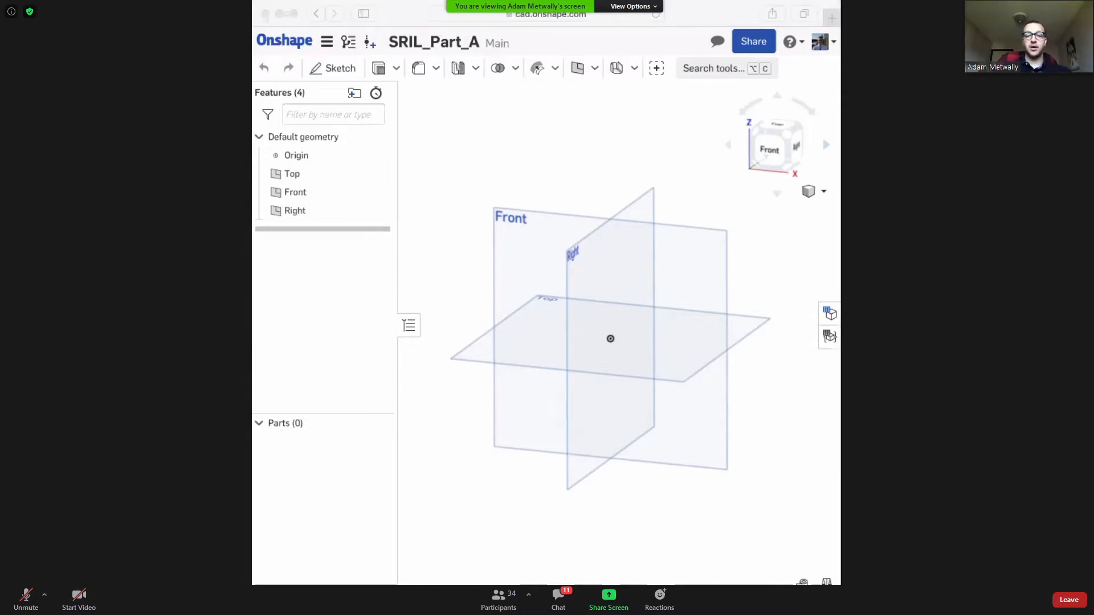
pyautogui.click(581, 147)
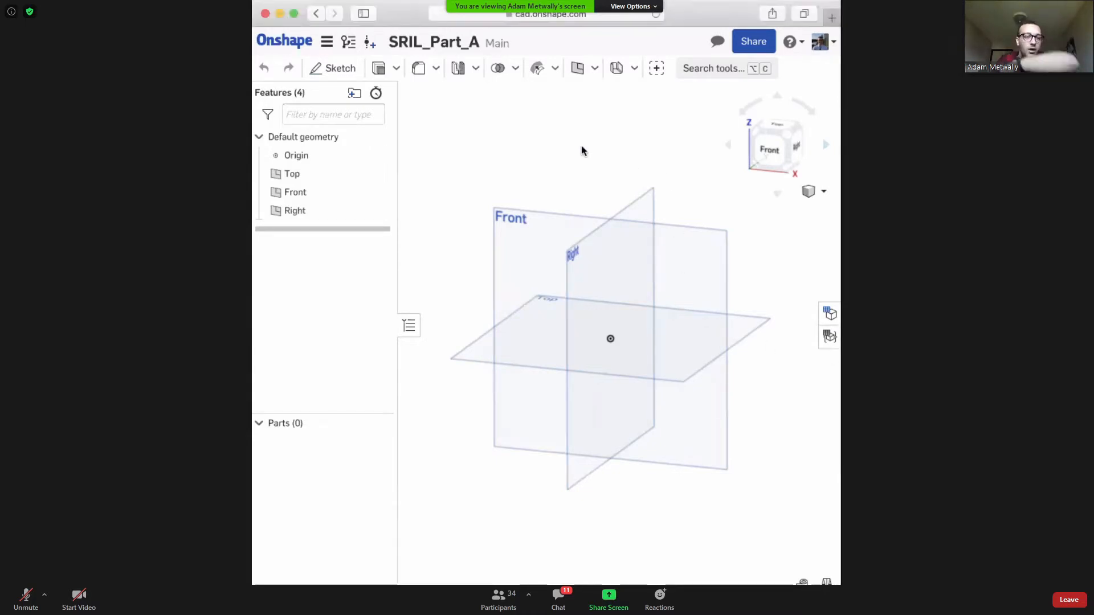
pyautogui.moveTo(559, 139); pyautogui.dragTo(598, 132, button='right')
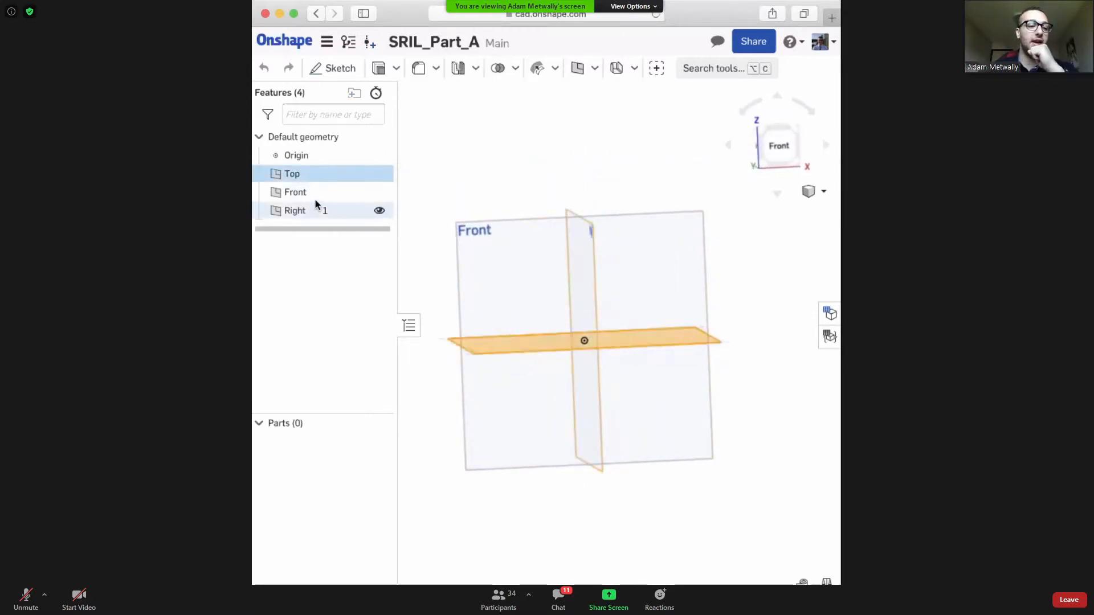
# Highlight the Top, Front and Right planes together, clear the selection, and view them from an angle.
pyautogui.click(316, 195)
pyautogui.click(321, 207)
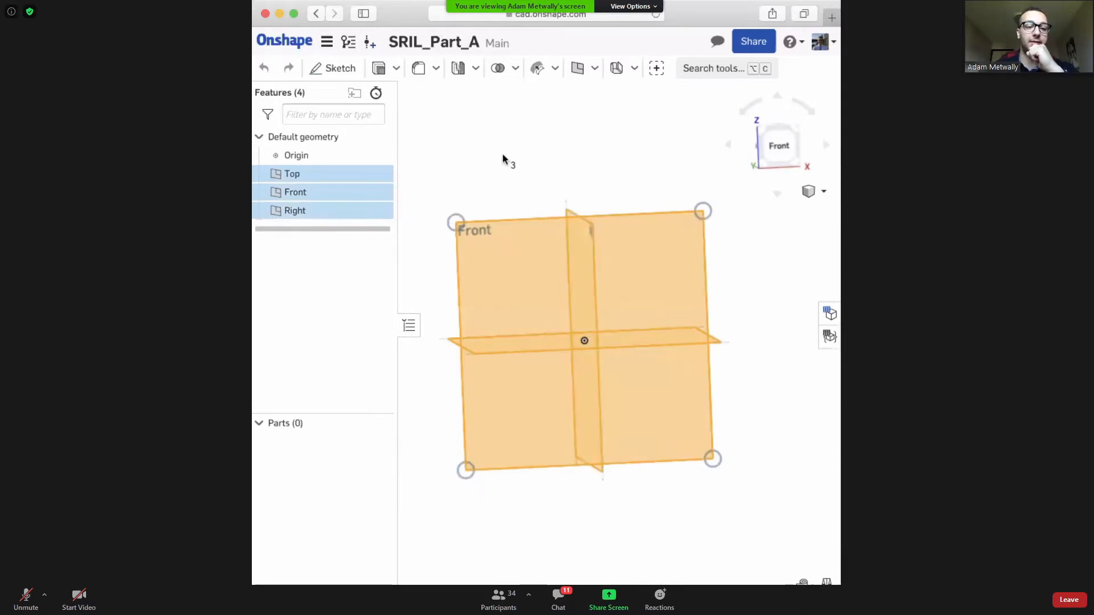
pyautogui.click(502, 153)
pyautogui.moveTo(463, 203); pyautogui.dragTo(554, 201, button='middle')
pyautogui.moveTo(553, 200)
pyautogui.mouseDown(button='right')
pyautogui.moveTo(621, 200)
pyautogui.moveTo(549, 178)
pyautogui.moveTo(645, 245)
pyautogui.mouseUp(button='right')
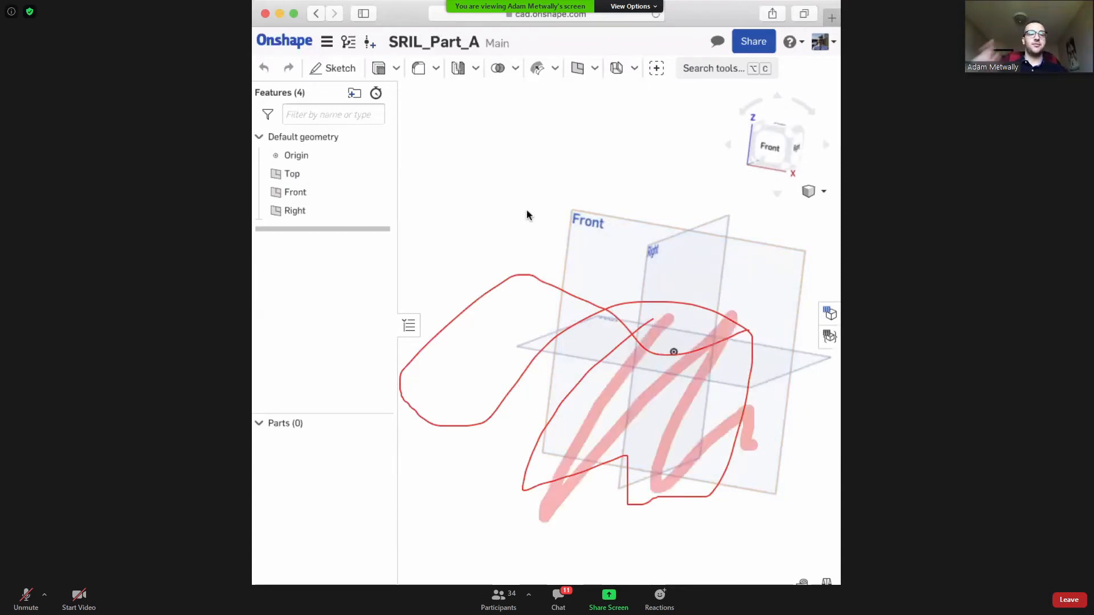
# Examine from several angles how the Front, Right and Top planes cross at the origin.
pyautogui.moveTo(606, 267); pyautogui.dragTo(551, 240, button='middle')
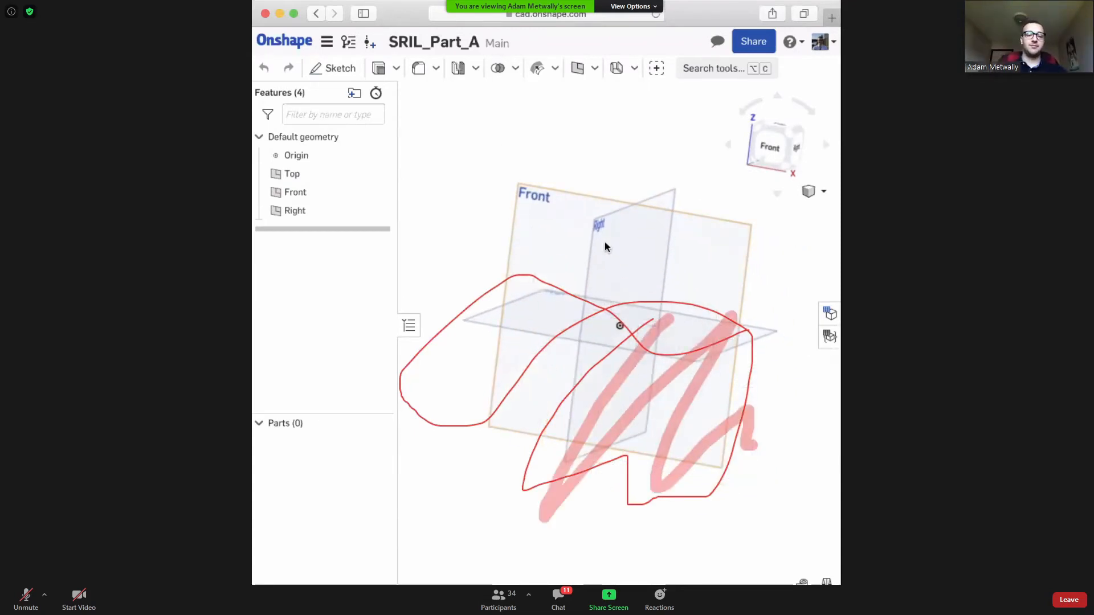
pyautogui.moveTo(618, 241); pyautogui.dragTo(609, 246, button='right')
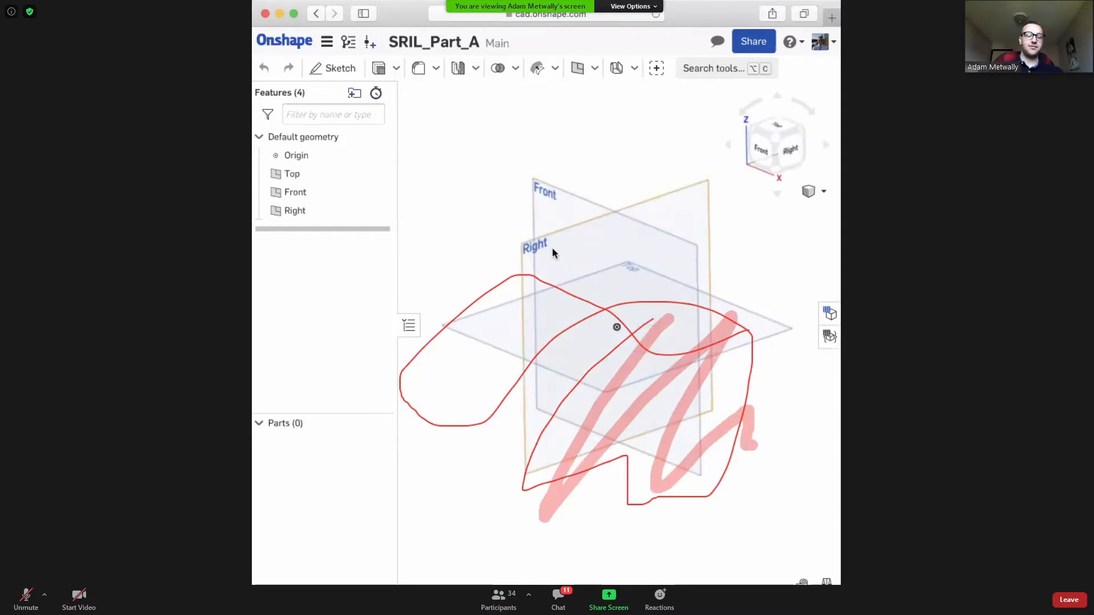
pyautogui.moveTo(546, 129); pyautogui.dragTo(549, 128, button='right')
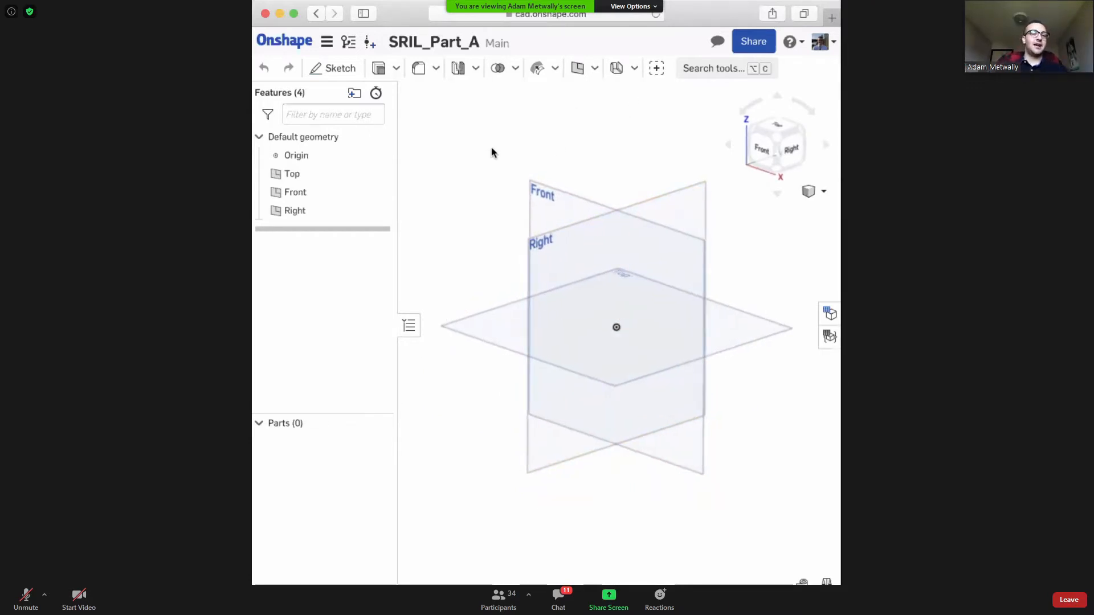
pyautogui.moveTo(491, 147); pyautogui.dragTo(500, 152, button='middle')
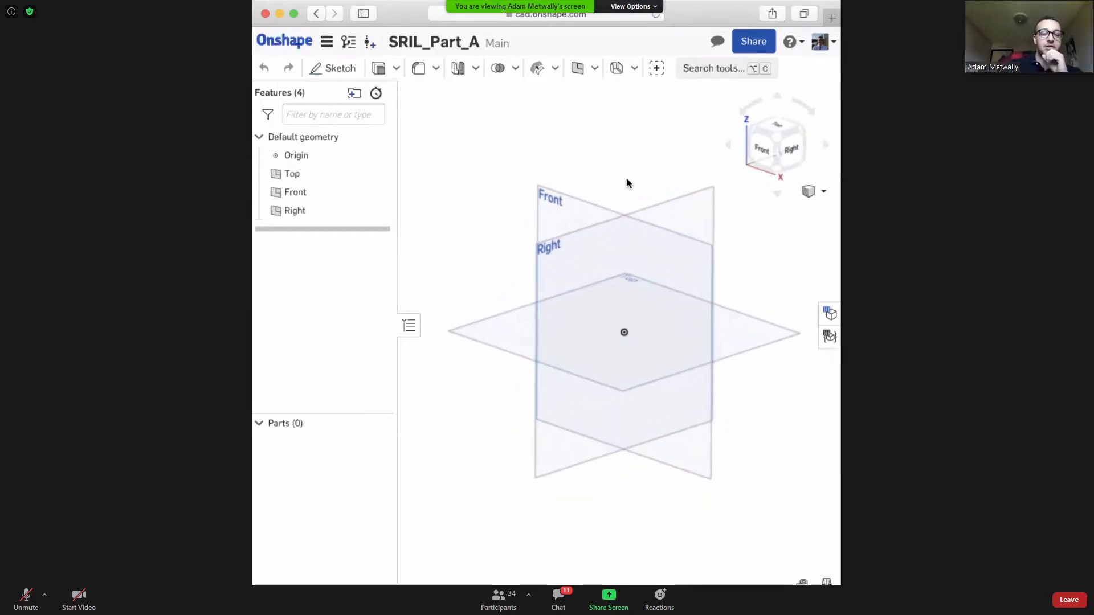
pyautogui.moveTo(507, 174)
pyautogui.mouseDown(button='right')
pyautogui.moveTo(503, 214)
pyautogui.moveTo(504, 161)
pyautogui.mouseUp(button='right')
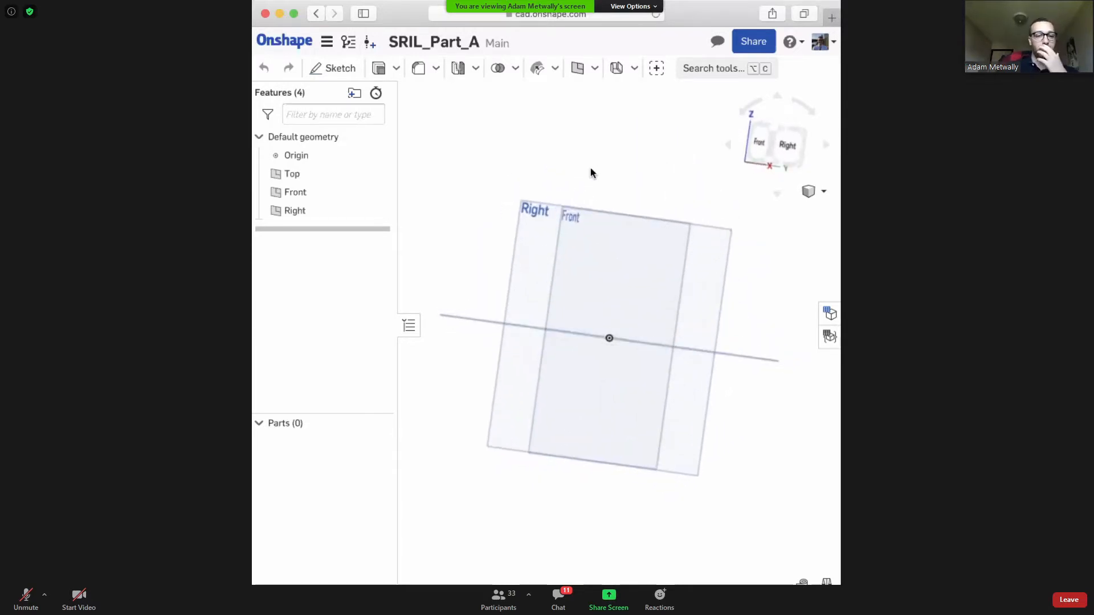
pyautogui.moveTo(606, 171); pyautogui.dragTo(555, 194, button='right')
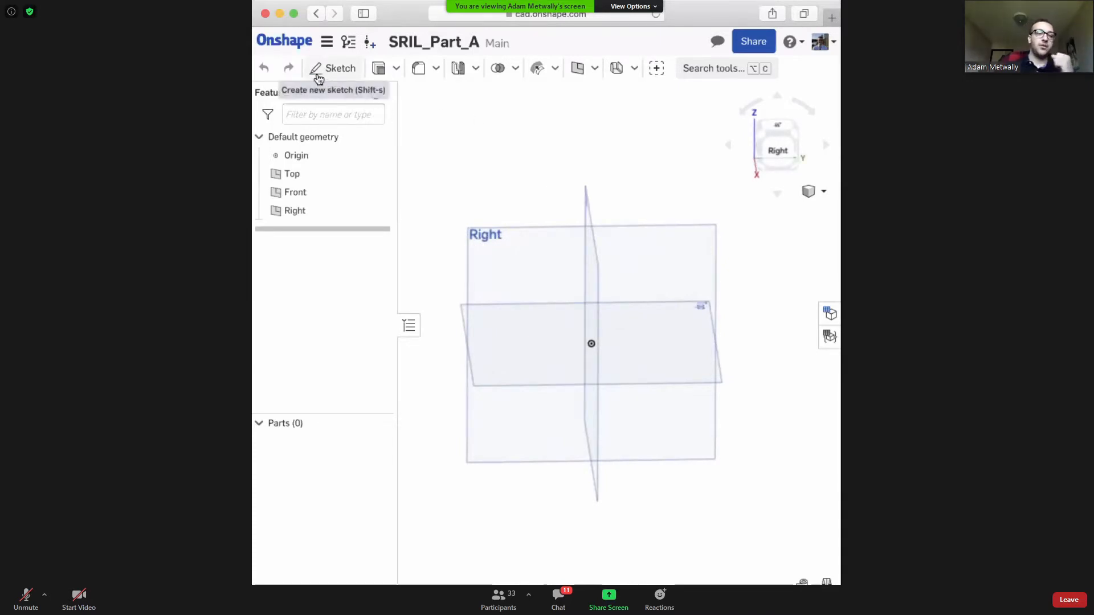
# Start a new sketch on the Top plane.
pyautogui.click(327, 74)
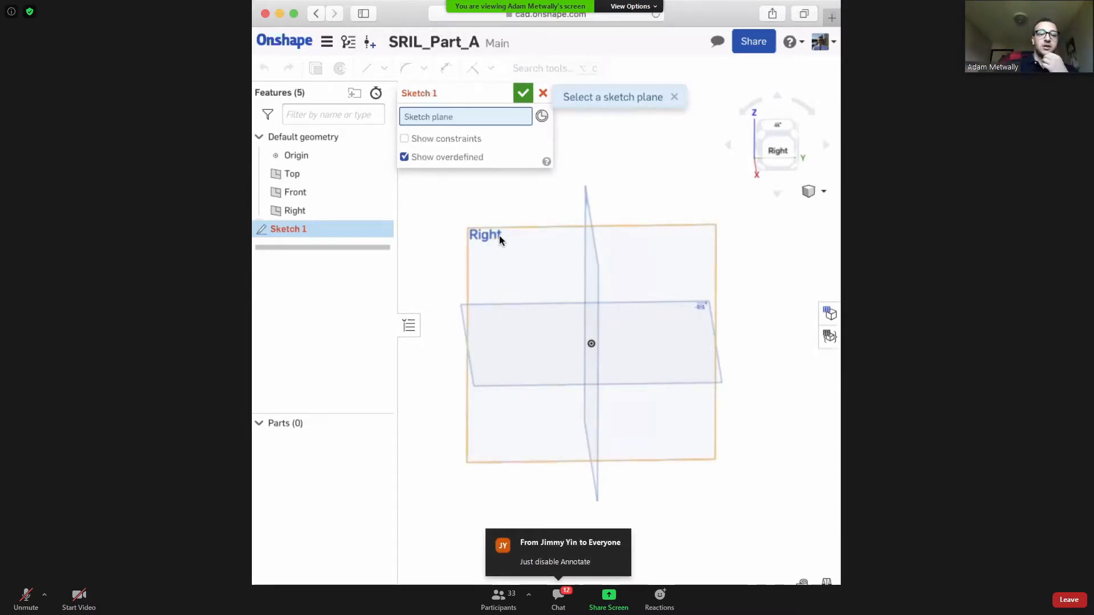
pyautogui.moveTo(505, 228)
pyautogui.mouseDown(button='right')
pyautogui.moveTo(522, 256)
pyautogui.moveTo(502, 243)
pyautogui.mouseUp(button='right')
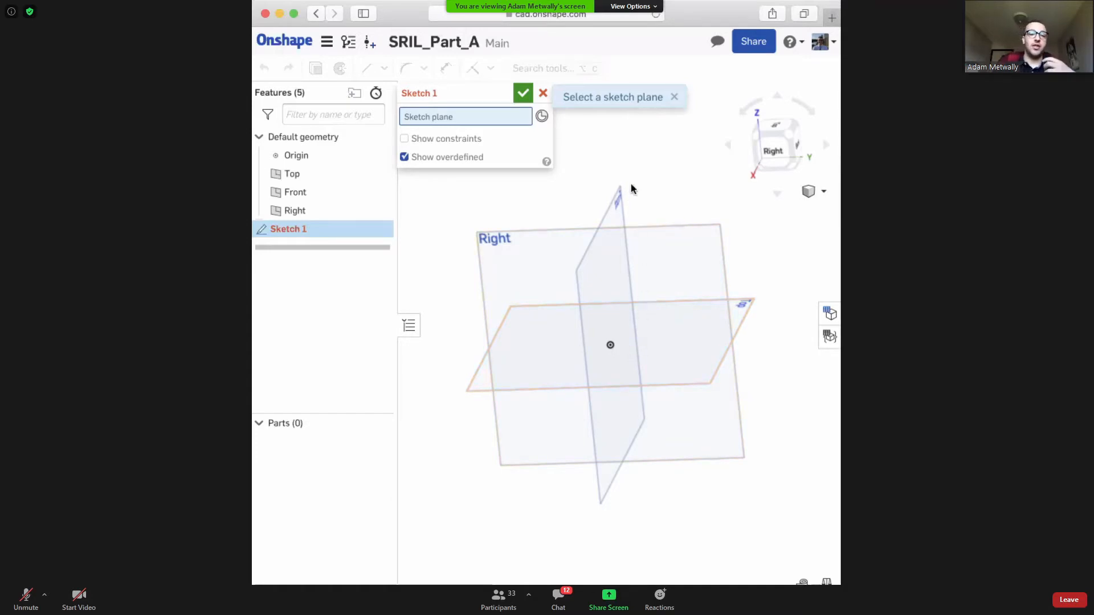
pyautogui.moveTo(631, 188); pyautogui.dragTo(651, 194, button='right')
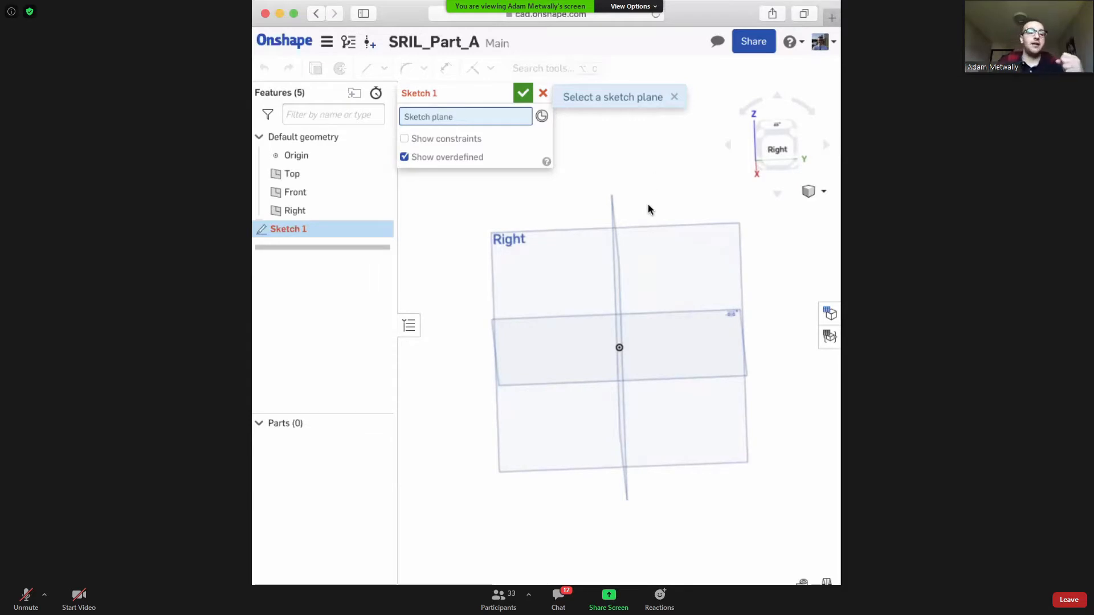
pyautogui.moveTo(623, 171); pyautogui.dragTo(642, 419, button='right')
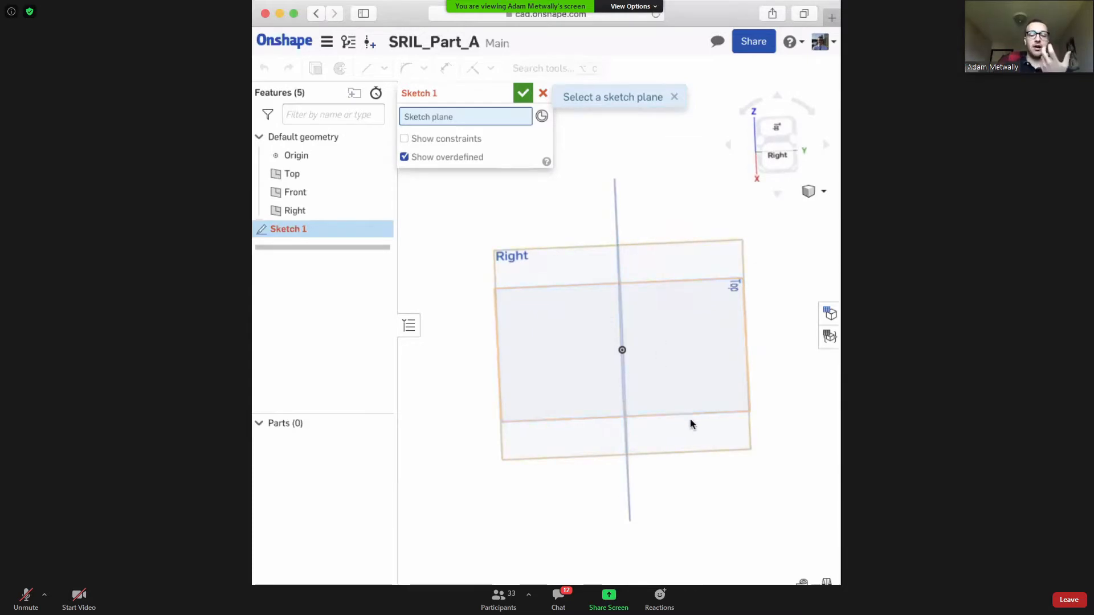
pyautogui.click(692, 401)
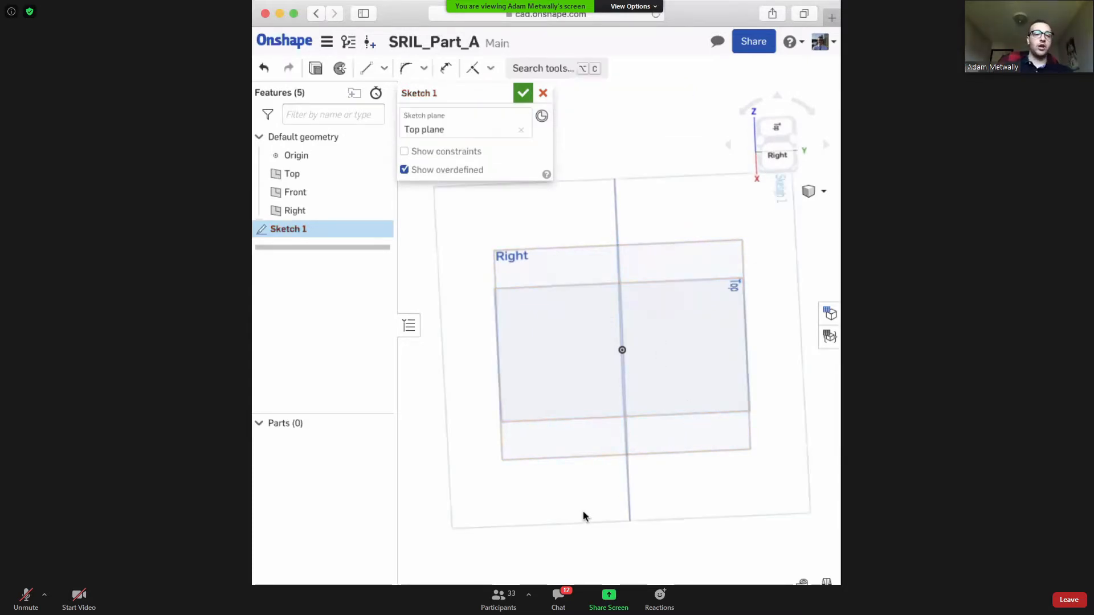
# Examine the sketch's plane from different sides in relation to the Front and Right planes.
pyautogui.moveTo(586, 295); pyautogui.dragTo(592, 298, button='right')
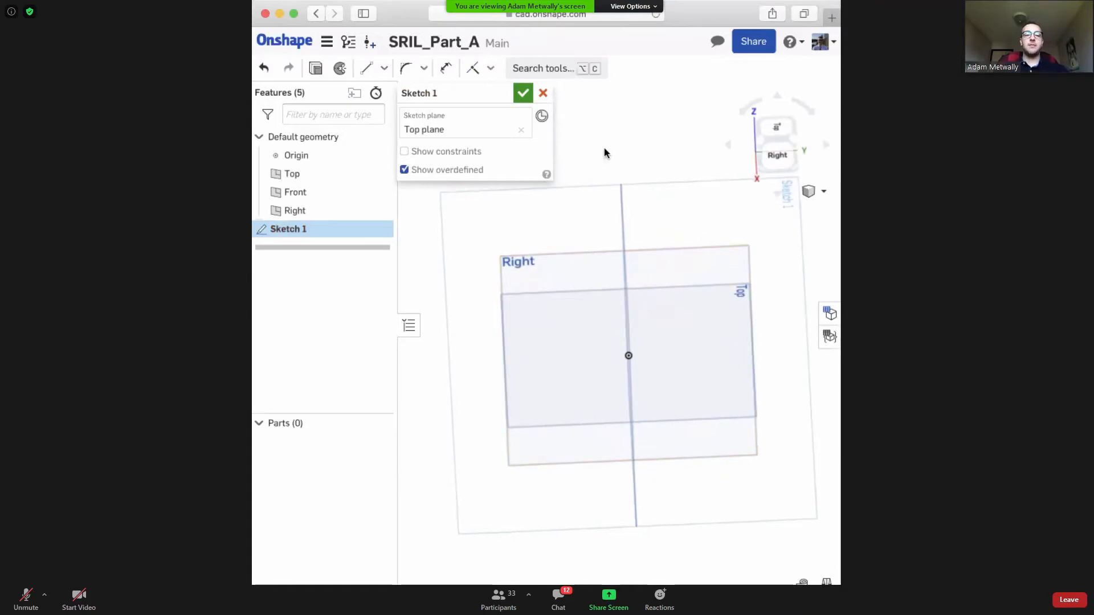
pyautogui.moveTo(604, 148); pyautogui.dragTo(660, 198, button='right')
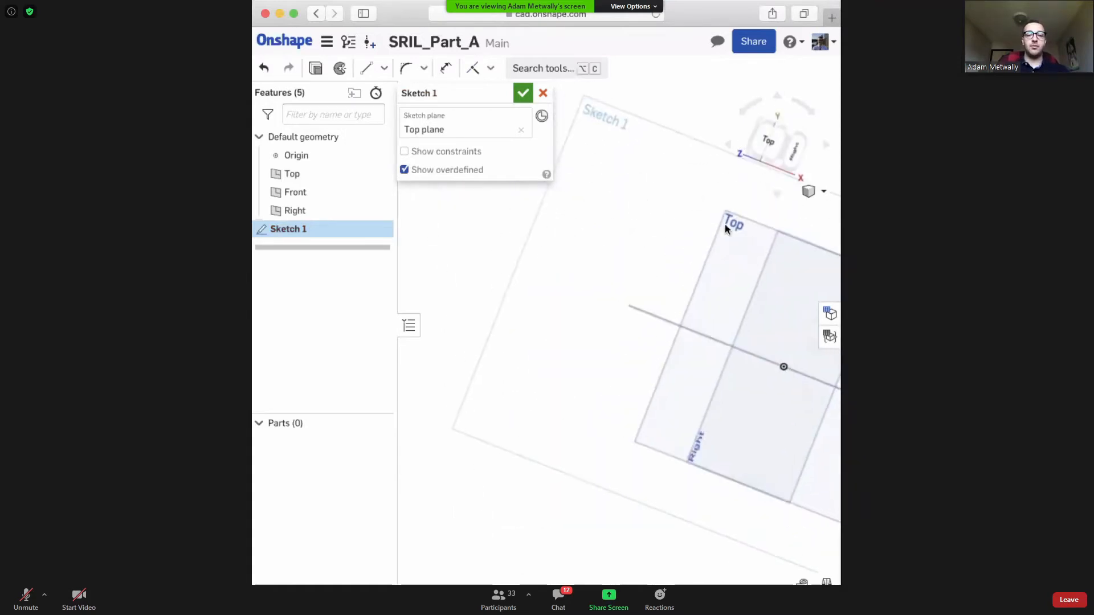
pyautogui.moveTo(728, 228); pyautogui.dragTo(589, 289, button='right')
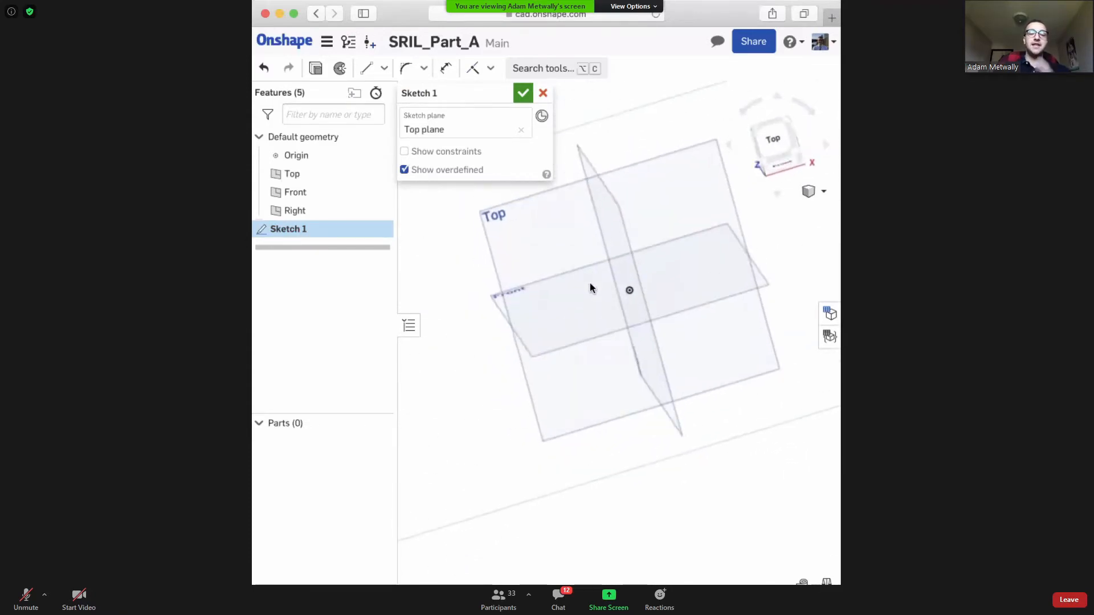
pyautogui.scroll(-4, 591, 275)
pyautogui.moveTo(596, 237)
pyautogui.mouseDown(button='right')
pyautogui.moveTo(602, 255)
pyautogui.moveTo(618, 257)
pyautogui.mouseUp(button='right')
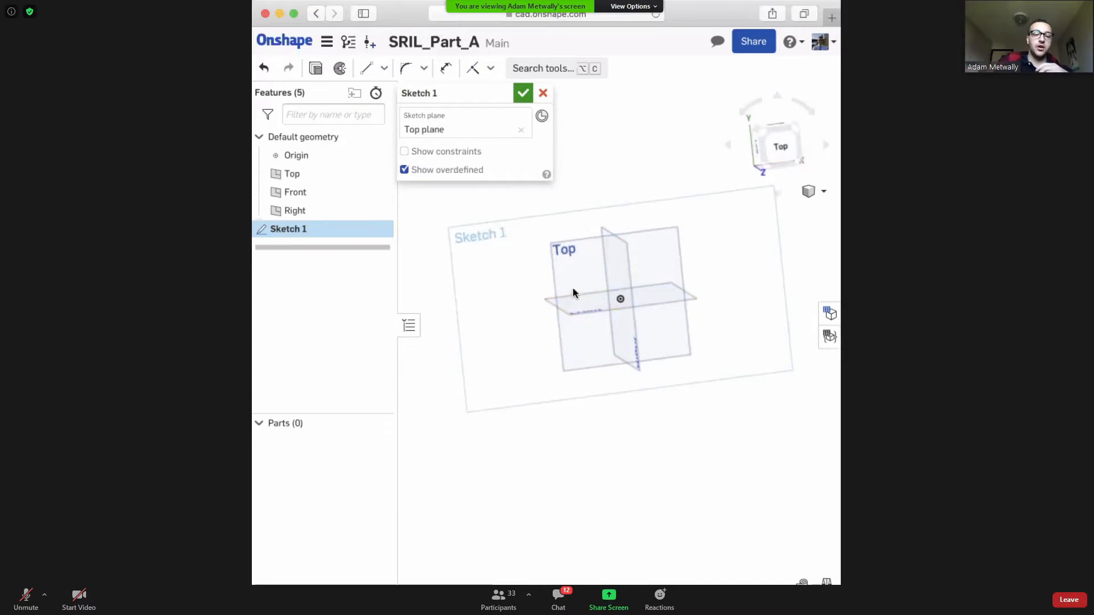
pyautogui.moveTo(565, 304); pyautogui.dragTo(528, 311, button='right')
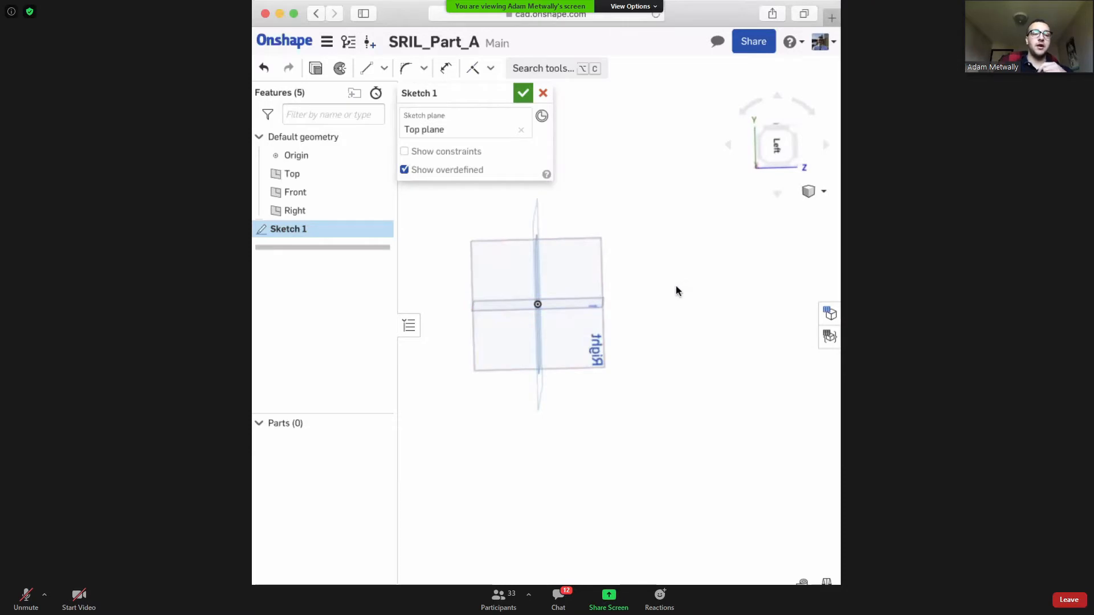
pyautogui.moveTo(575, 292); pyautogui.dragTo(549, 294, button='right')
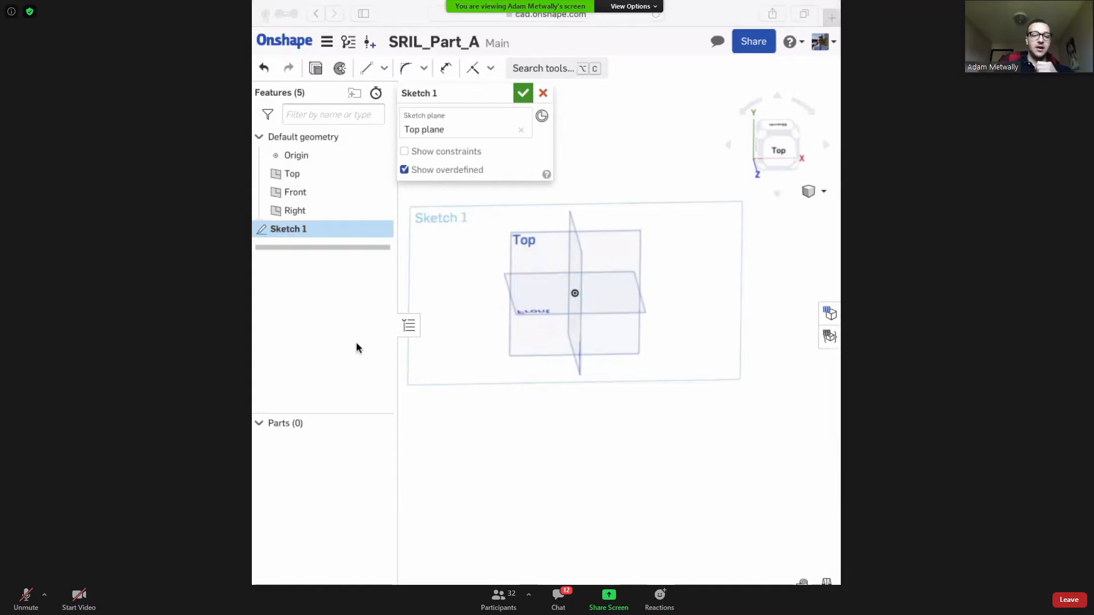
pyautogui.moveTo(519, 296)
pyautogui.mouseDown(button='right')
pyautogui.moveTo(498, 285)
pyautogui.moveTo(501, 276)
pyautogui.moveTo(521, 281)
pyautogui.moveTo(509, 278)
pyautogui.mouseUp(button='right')
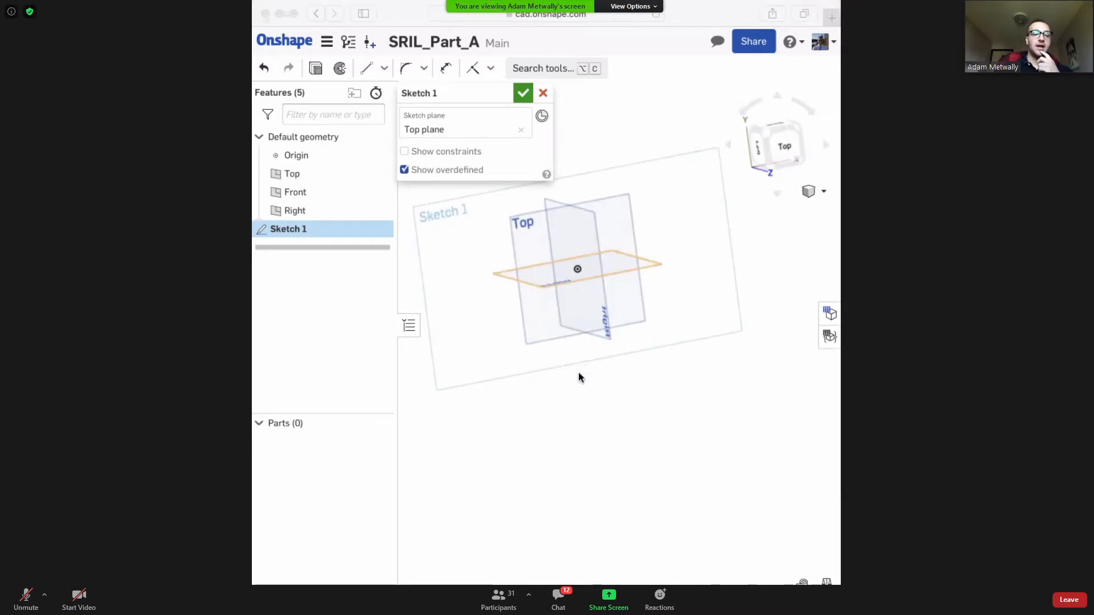
pyautogui.moveTo(579, 376); pyautogui.dragTo(616, 436, button='right')
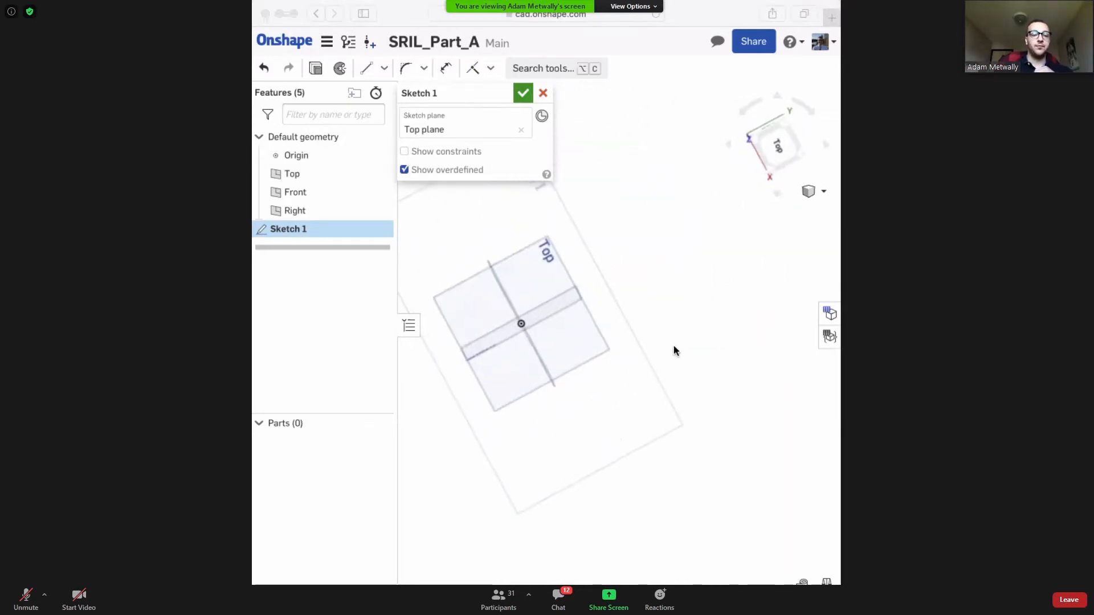
# Orient the view squarely onto the Top plane, centre it, and tilt it away to show the planes in 3D.
pyautogui.click(784, 147)
pyautogui.scroll(-2, 647, 293)
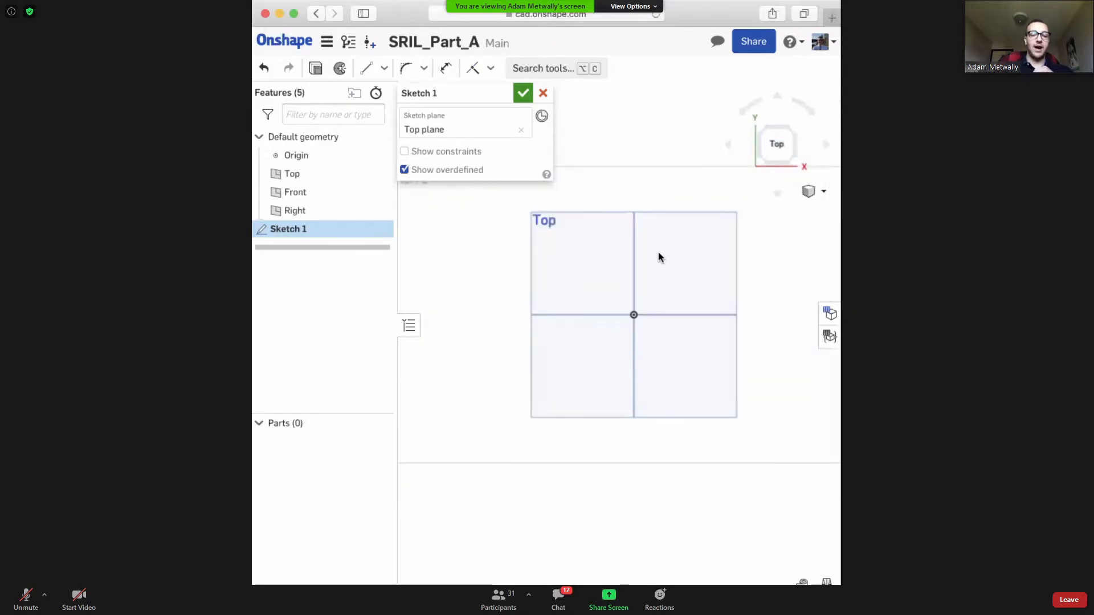
pyautogui.moveTo(659, 252); pyautogui.dragTo(622, 283, button='middle')
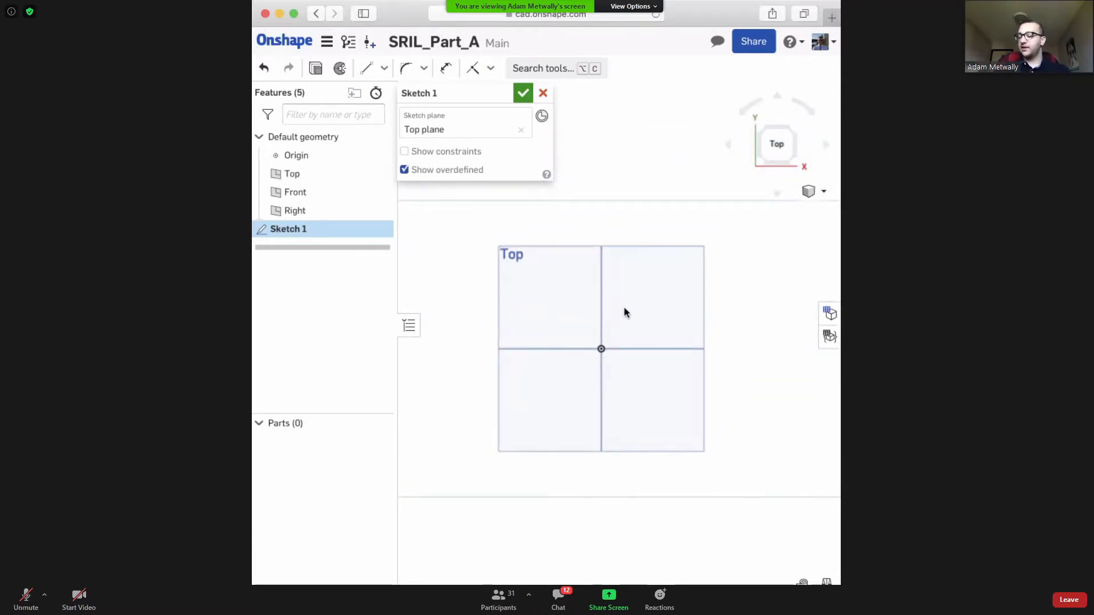
pyautogui.moveTo(621, 227); pyautogui.dragTo(610, 252, button='middle')
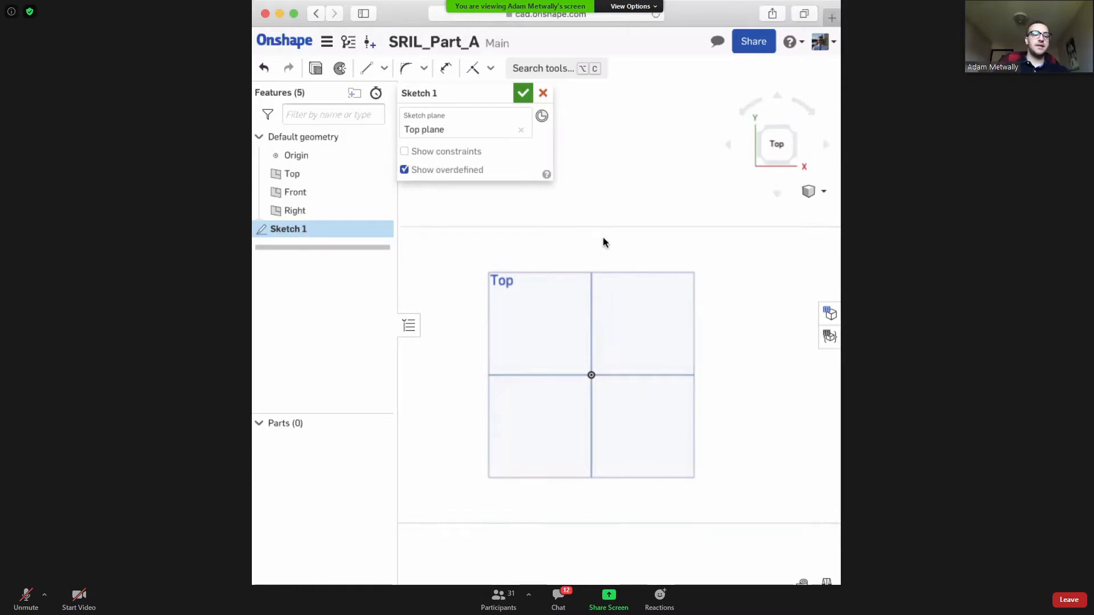
pyautogui.moveTo(604, 241); pyautogui.dragTo(700, 164, button='right')
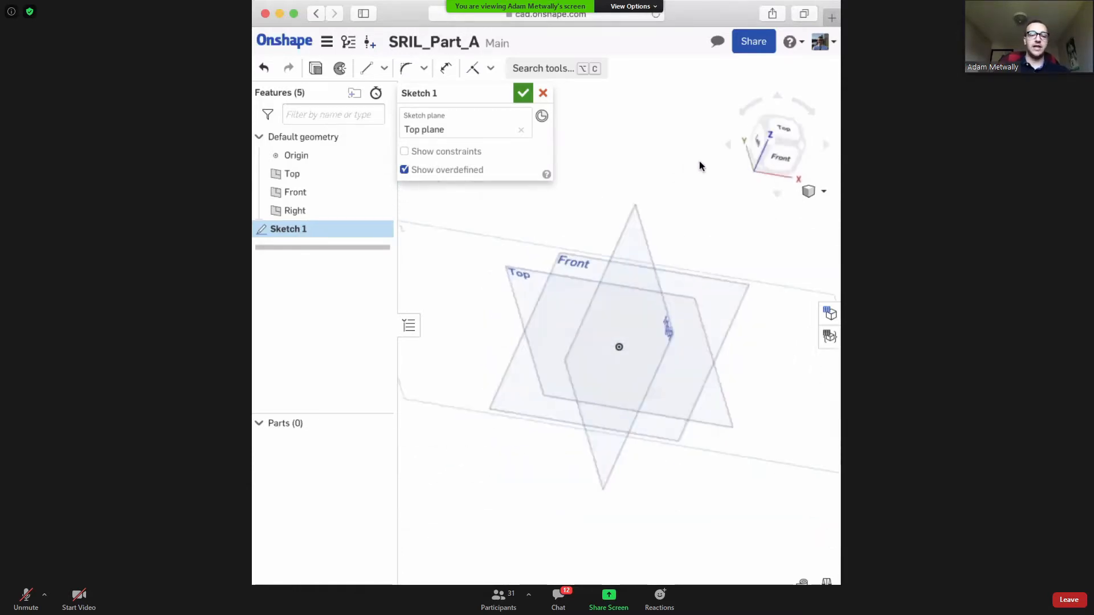
# Return to the straight-on Top view and frame the sketch area around the origin.
pyautogui.click(781, 129)
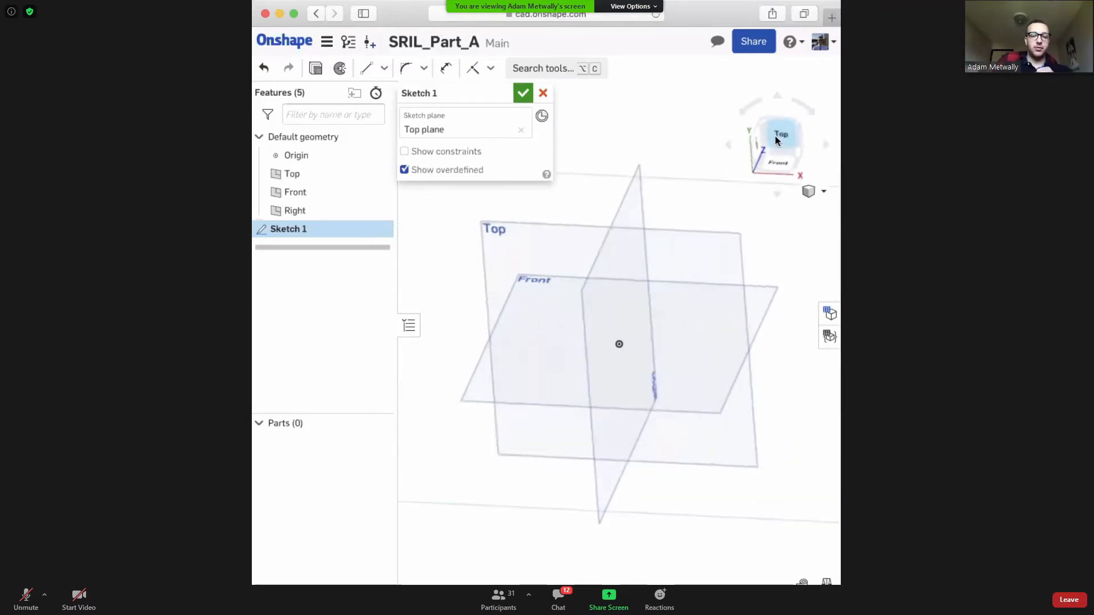
pyautogui.scroll(-4, 607, 248)
pyautogui.moveTo(594, 181)
pyautogui.mouseDown(button='middle')
pyautogui.moveTo(610, 196)
pyautogui.moveTo(577, 240)
pyautogui.mouseUp(button='middle')
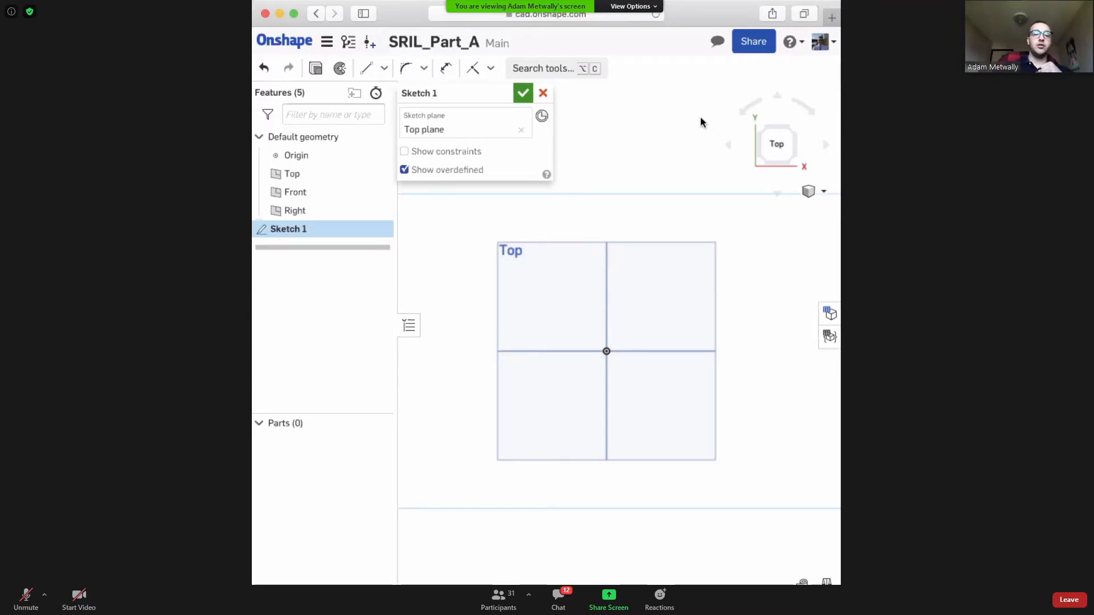
pyautogui.moveTo(691, 122); pyautogui.dragTo(670, 145, button='middle')
pyautogui.scroll(-1, 651, 194)
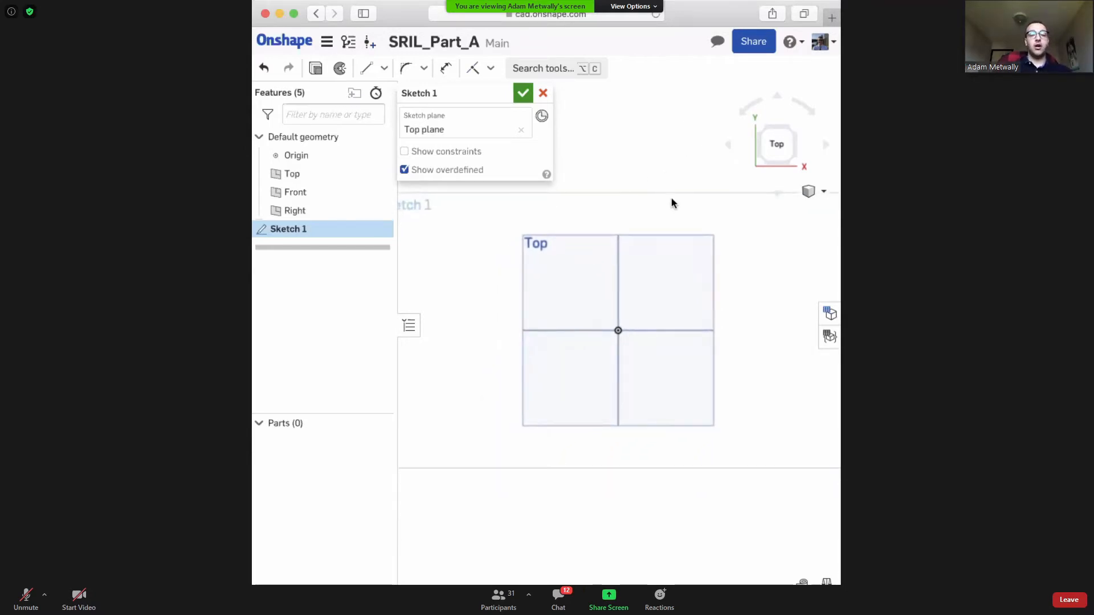
pyautogui.moveTo(657, 184)
pyautogui.mouseDown(button='middle')
pyautogui.moveTo(674, 153)
pyautogui.moveTo(654, 193)
pyautogui.moveTo(678, 188)
pyautogui.mouseUp(button='middle')
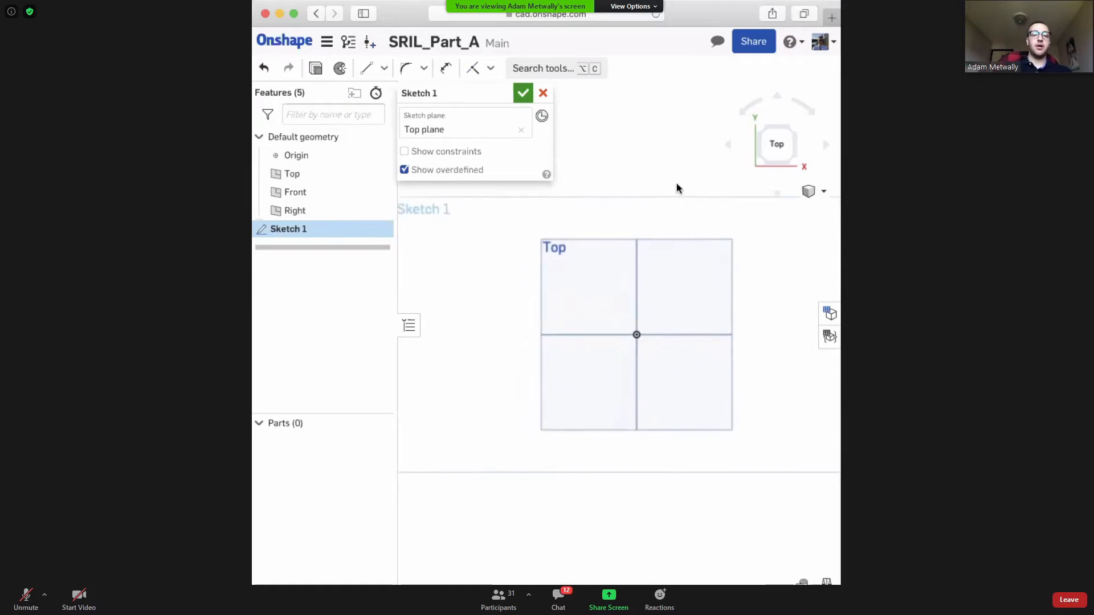
pyautogui.scroll(-1, 630, 210)
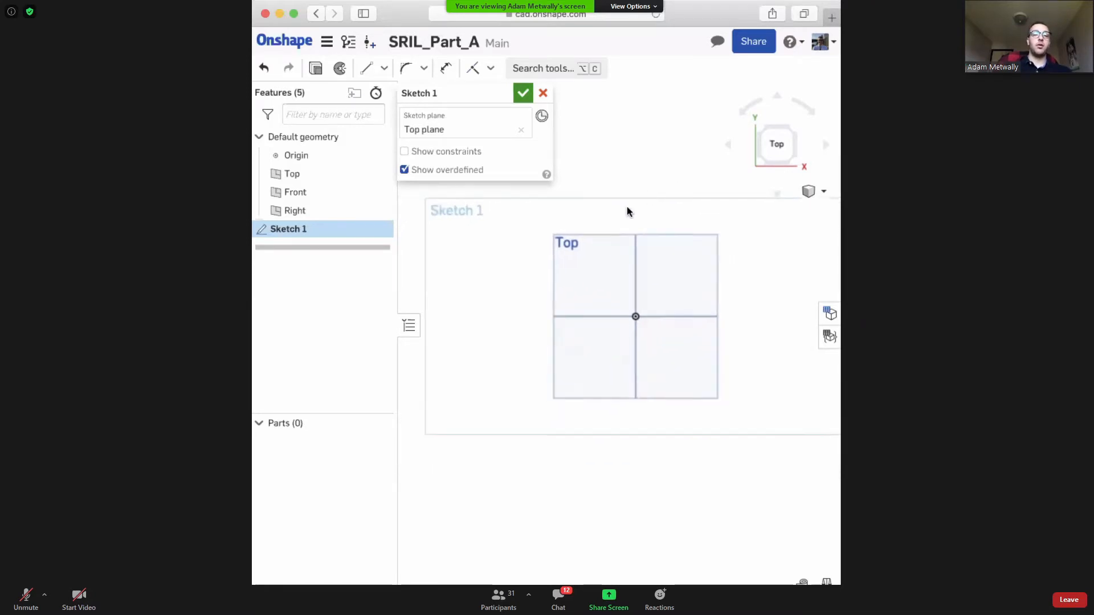
pyautogui.moveTo(628, 212)
pyautogui.mouseDown(button='middle')
pyautogui.moveTo(620, 181)
pyautogui.moveTo(630, 229)
pyautogui.mouseUp(button='middle')
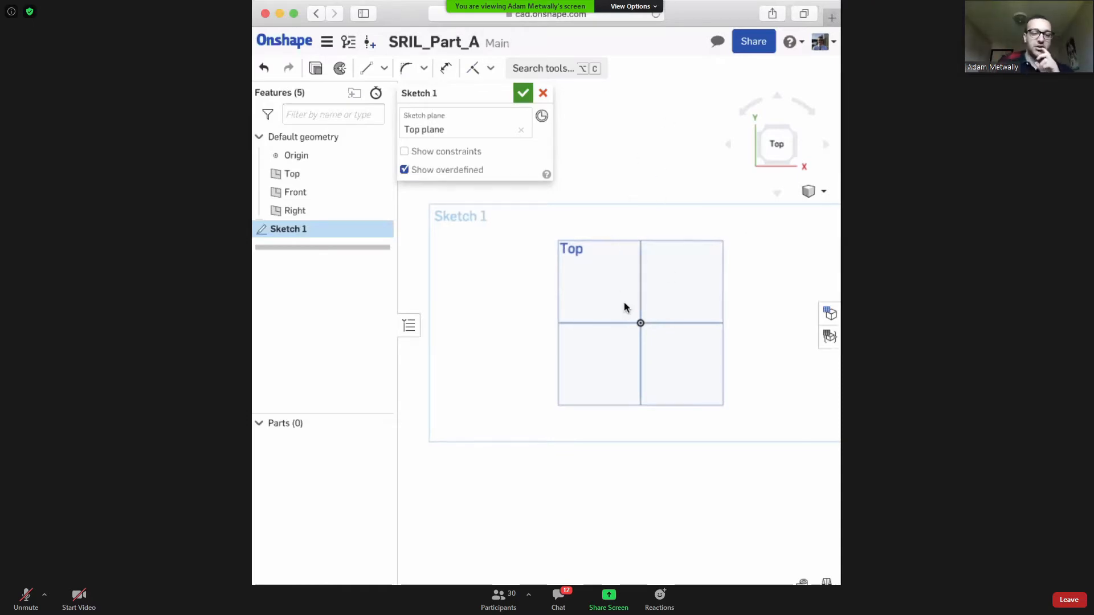
pyautogui.scroll(-2, 610, 301)
pyautogui.scroll(5, 617, 283)
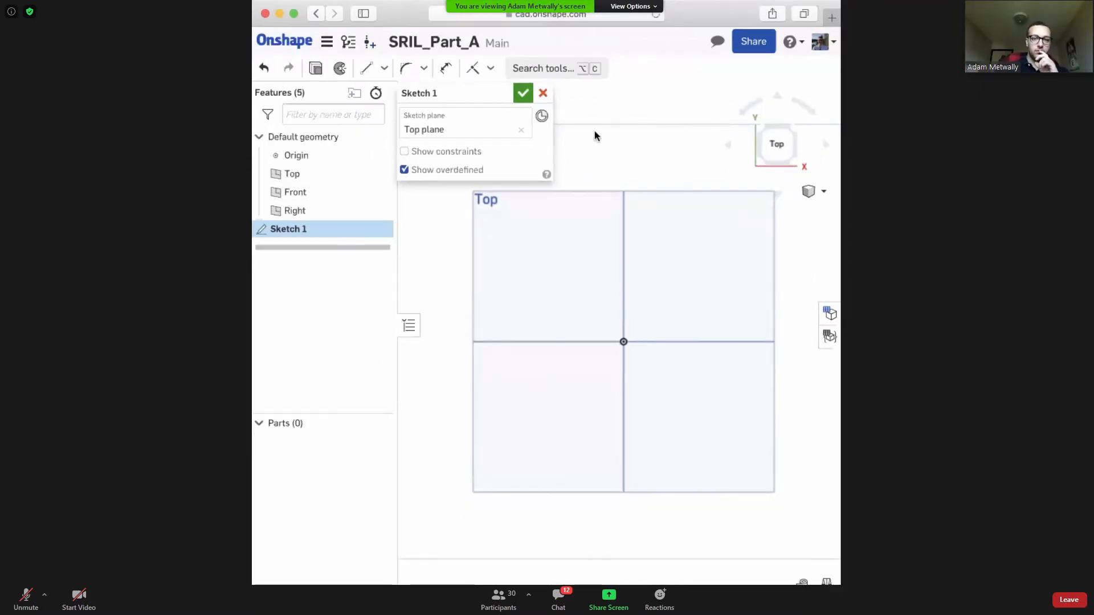
# Draw a closed four-line quadrilateral around the origin, about 40 mm wide and 46 mm tall, with a slightly slanted left edge.
pyautogui.click(368, 69)
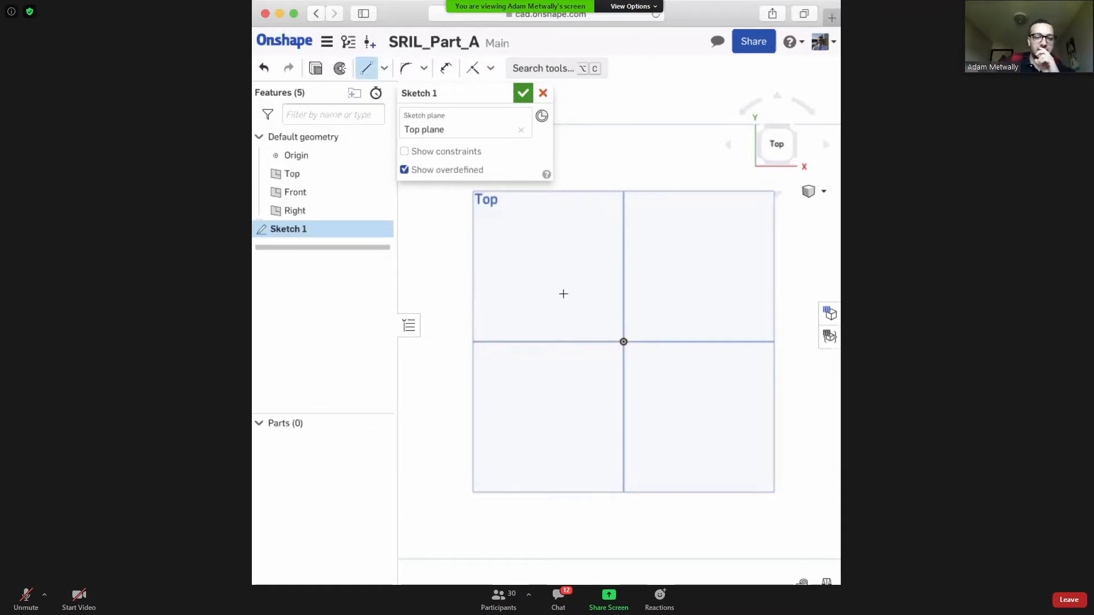
pyautogui.scroll(4, 617, 282)
pyautogui.scroll(-1, 627, 311)
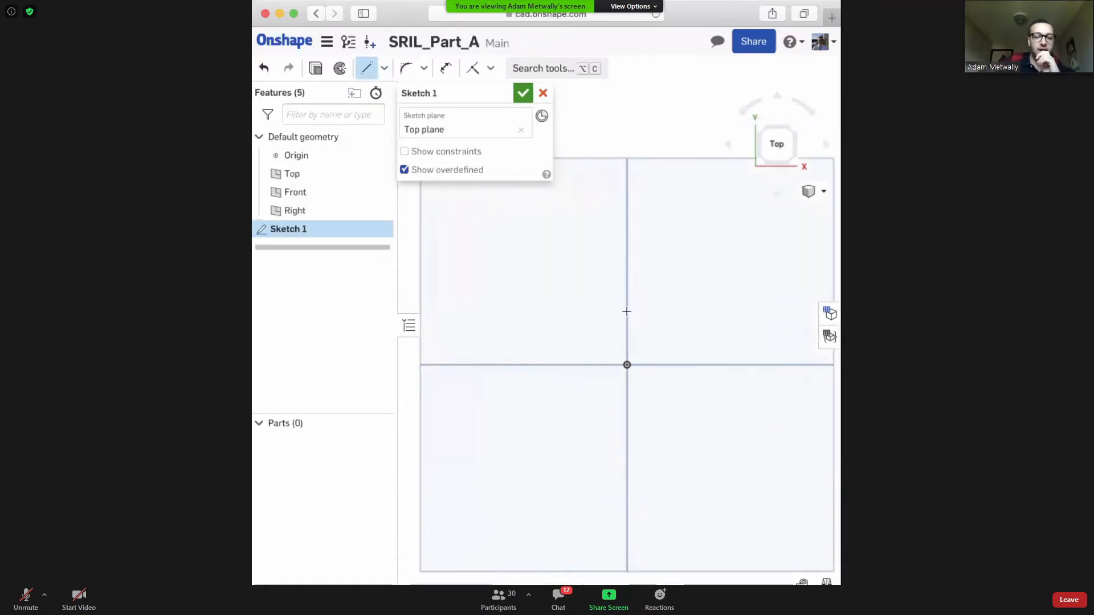
pyautogui.moveTo(616, 332); pyautogui.dragTo(601, 277, button='middle')
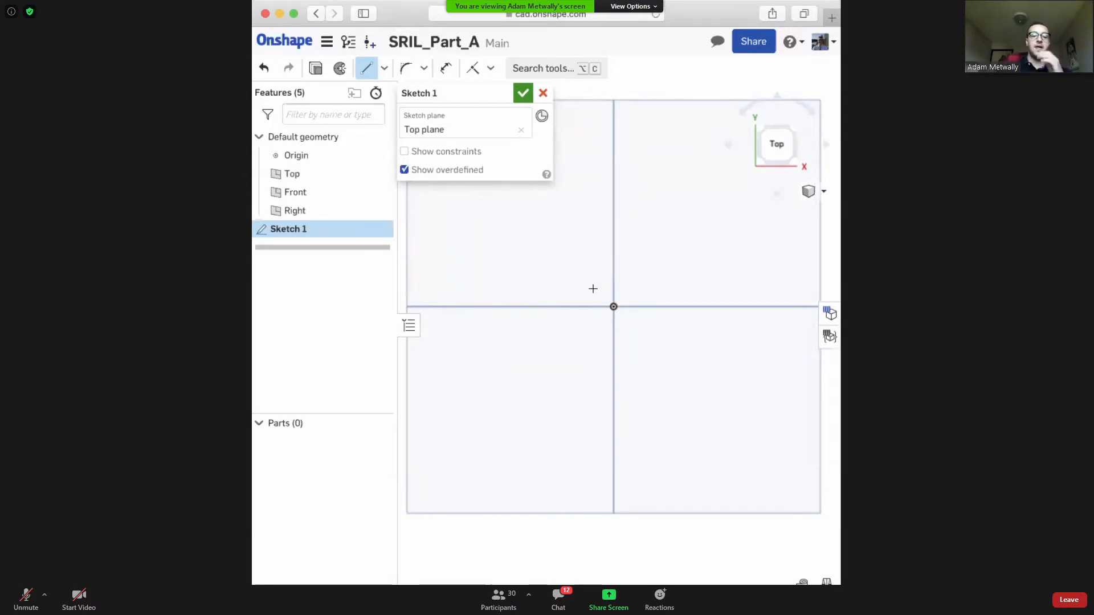
pyautogui.click(558, 242)
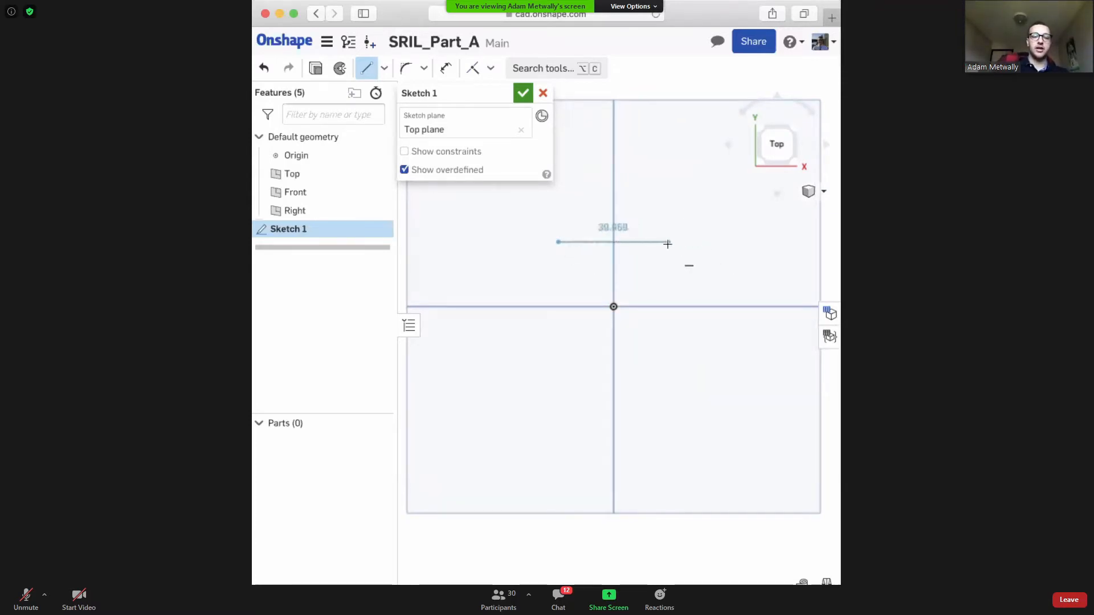
pyautogui.click(669, 242)
pyautogui.click(668, 370)
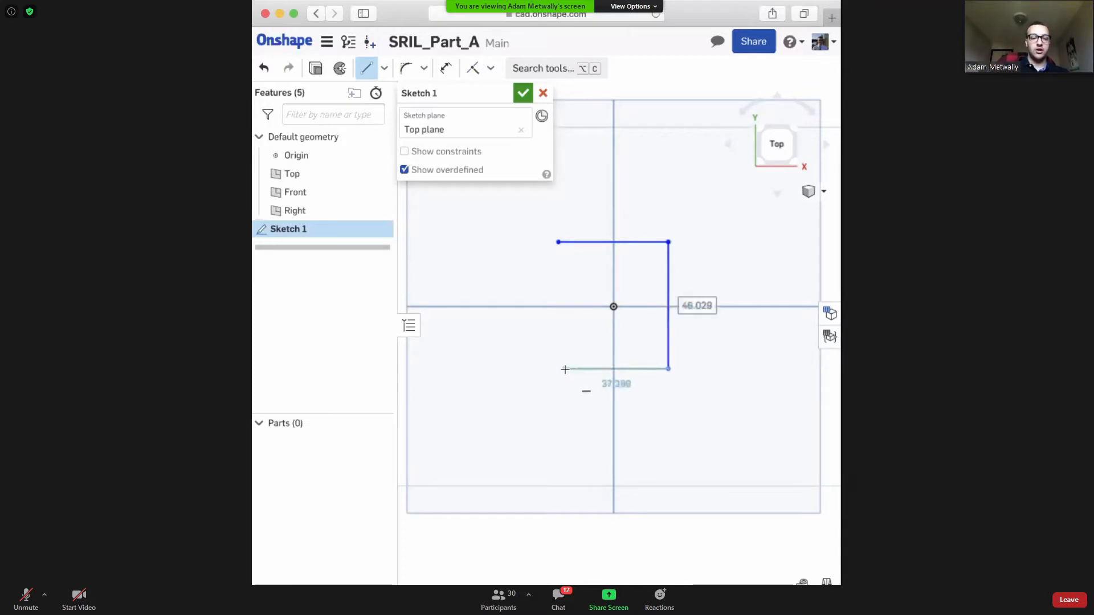
pyautogui.click(562, 369)
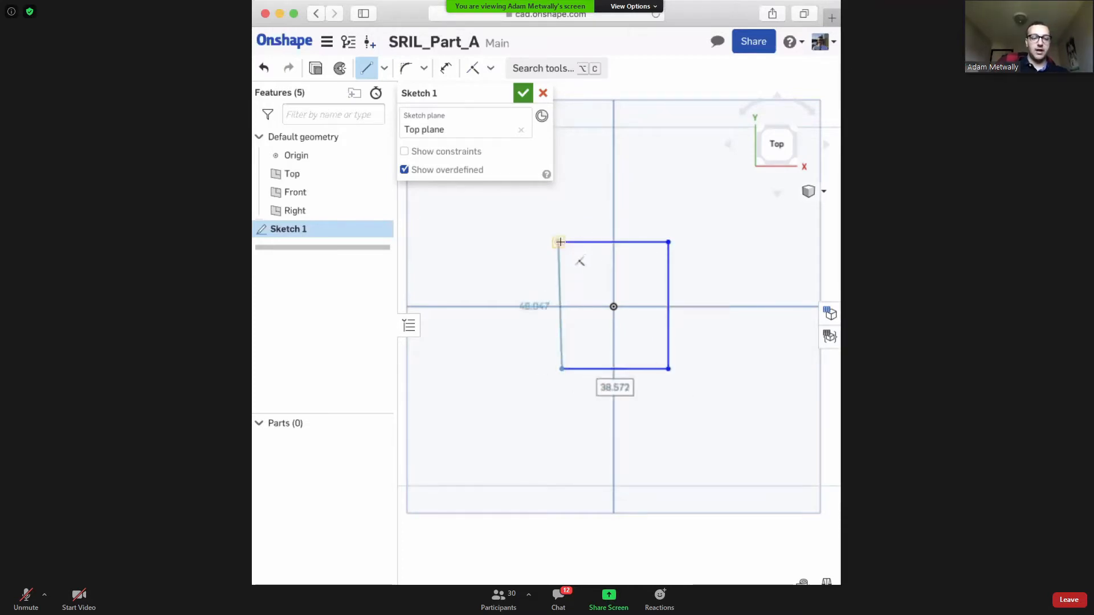
pyautogui.click(559, 242)
pyautogui.press('Escape')
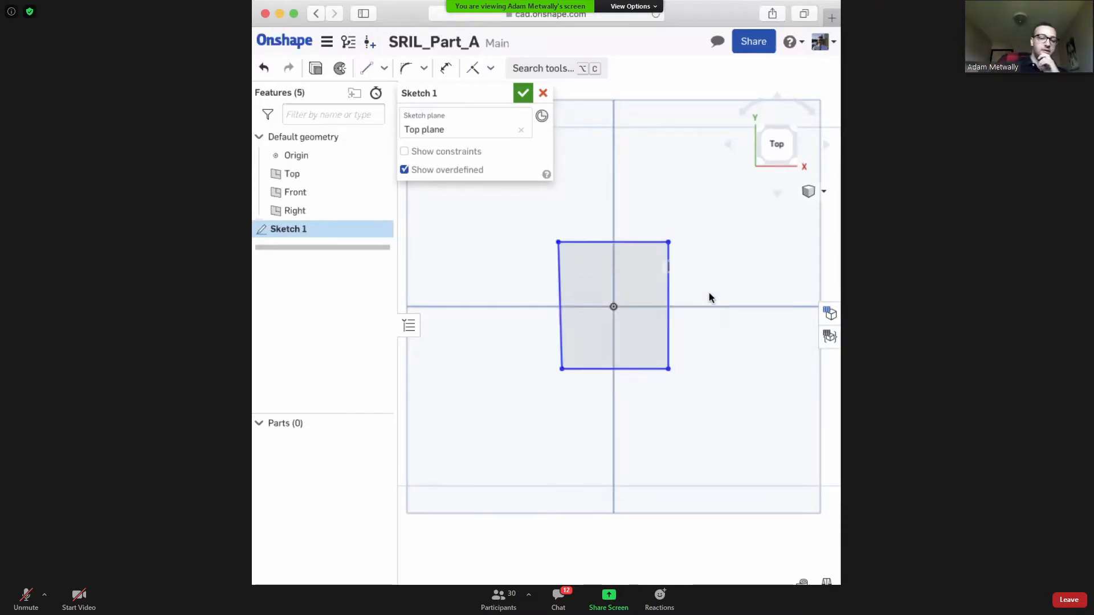
# Accept the quadrilateral sketch and reopen Sketch 1 for editing.
pyautogui.moveTo(669, 265); pyautogui.dragTo(723, 248, button='middle')
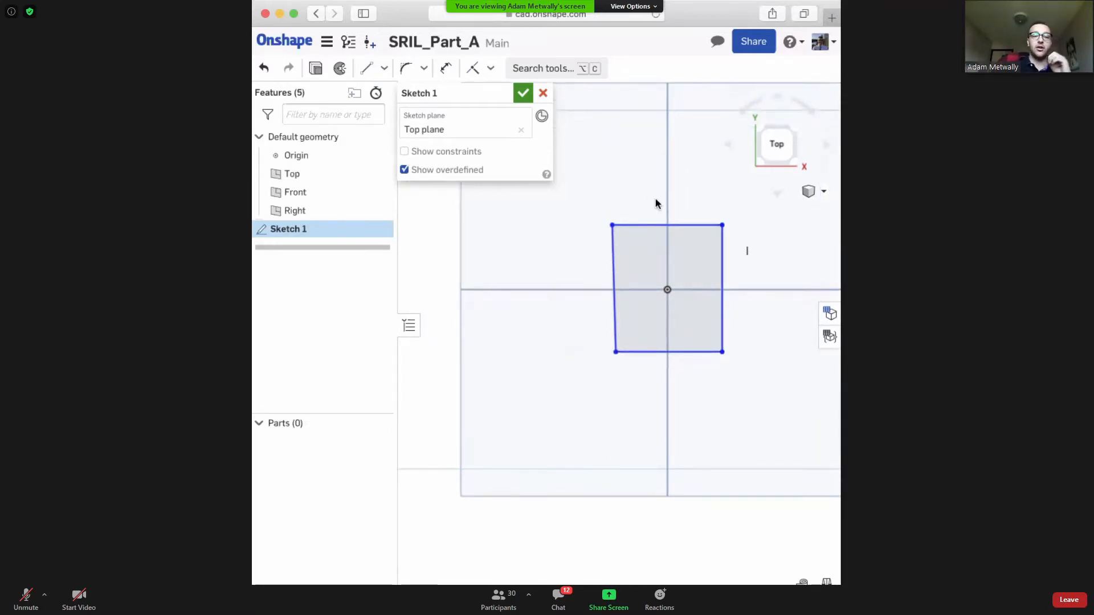
pyautogui.moveTo(655, 199); pyautogui.dragTo(652, 202, button='middle')
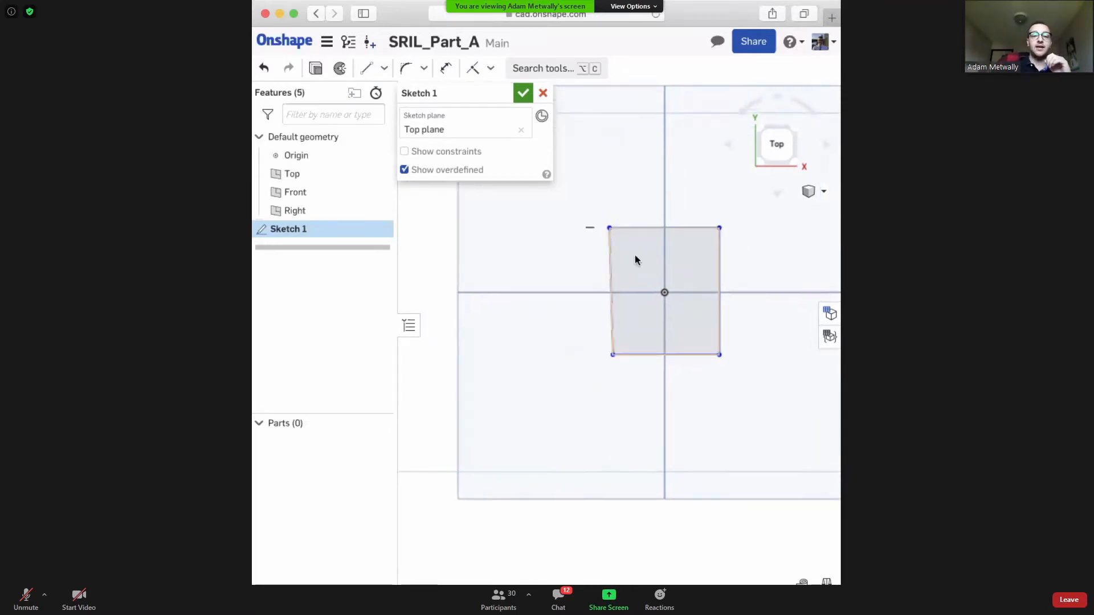
pyautogui.click(523, 94)
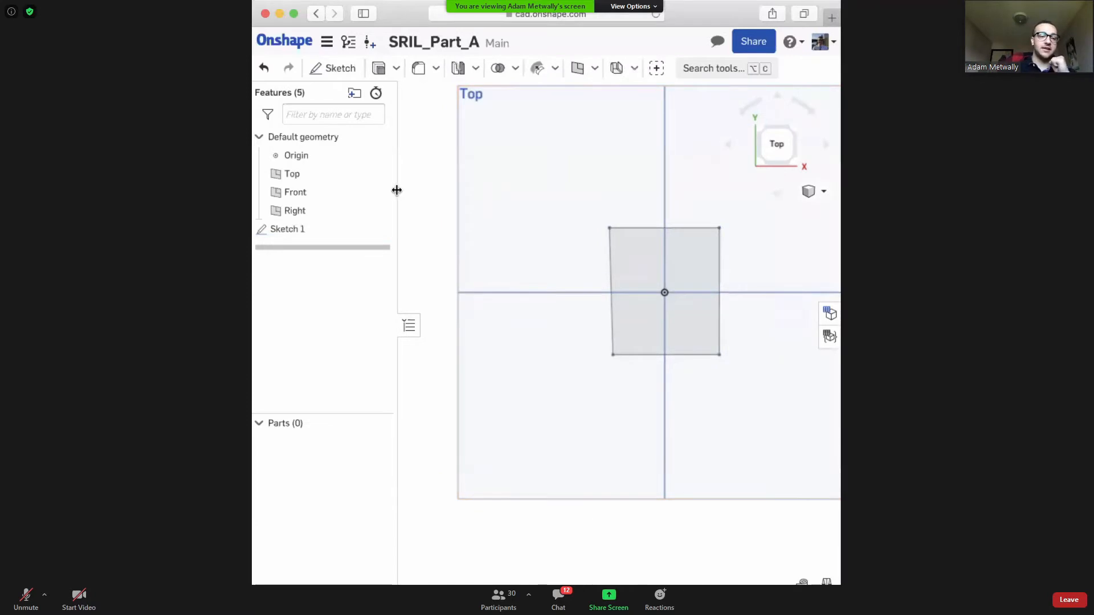
pyautogui.moveTo(606, 222); pyautogui.dragTo(538, 223, button='middle')
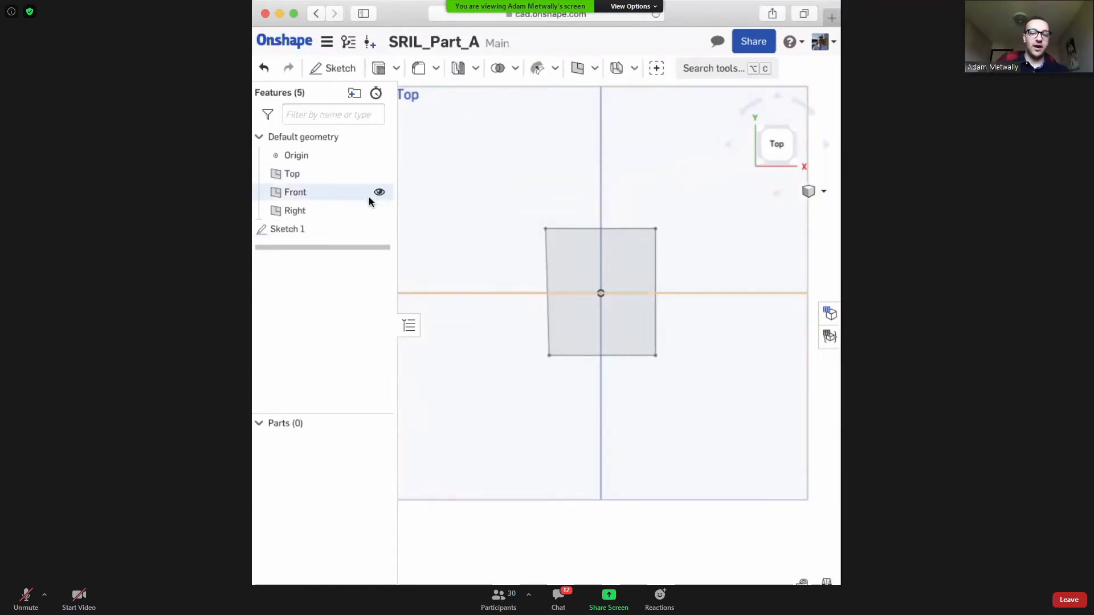
pyautogui.doubleClick(326, 231)
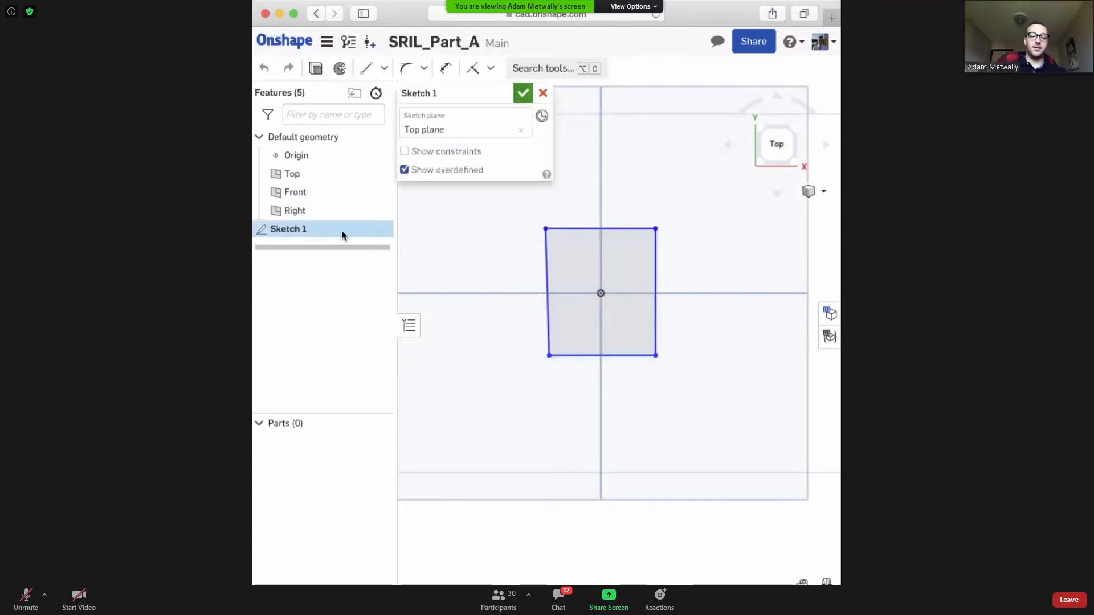
# Examine the quadrilateral on the Top plane from several 3D angles relative to the Front and Right planes.
pyautogui.moveTo(609, 213); pyautogui.dragTo(630, 218, button='middle')
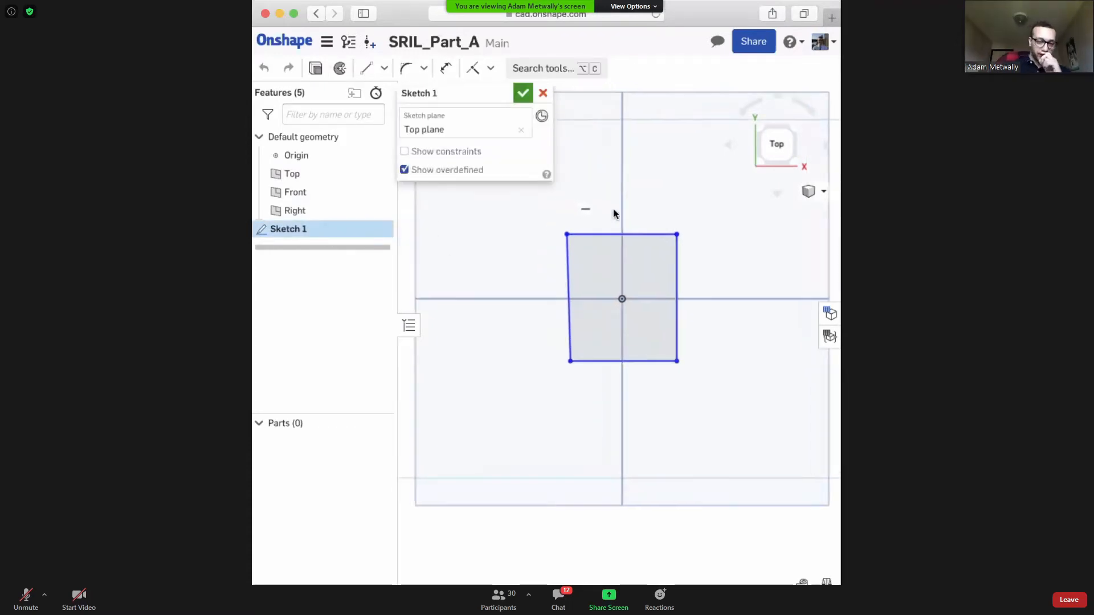
pyautogui.moveTo(651, 268)
pyautogui.mouseDown(button='right')
pyautogui.moveTo(653, 288)
pyautogui.moveTo(653, 266)
pyautogui.mouseUp(button='right')
pyautogui.scroll(-5, 653, 265)
pyautogui.moveTo(652, 272); pyautogui.dragTo(651, 304, button='middle')
pyautogui.moveTo(652, 304)
pyautogui.mouseDown(button='right')
pyautogui.moveTo(691, 320)
pyautogui.moveTo(733, 291)
pyautogui.moveTo(651, 315)
pyautogui.moveTo(661, 317)
pyautogui.moveTo(610, 279)
pyautogui.mouseUp(button='right')
pyautogui.scroll(4, 608, 280)
pyautogui.scroll(2, 647, 292)
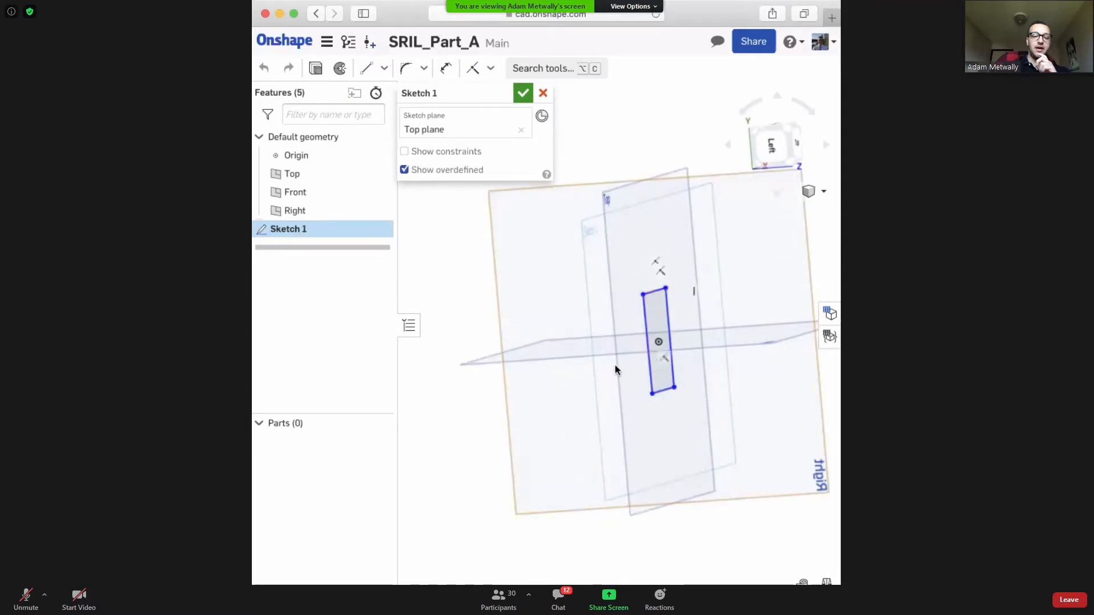
pyautogui.moveTo(616, 371)
pyautogui.mouseDown(button='right')
pyautogui.moveTo(649, 359)
pyautogui.moveTo(639, 309)
pyautogui.moveTo(605, 320)
pyautogui.moveTo(632, 307)
pyautogui.mouseUp(button='right')
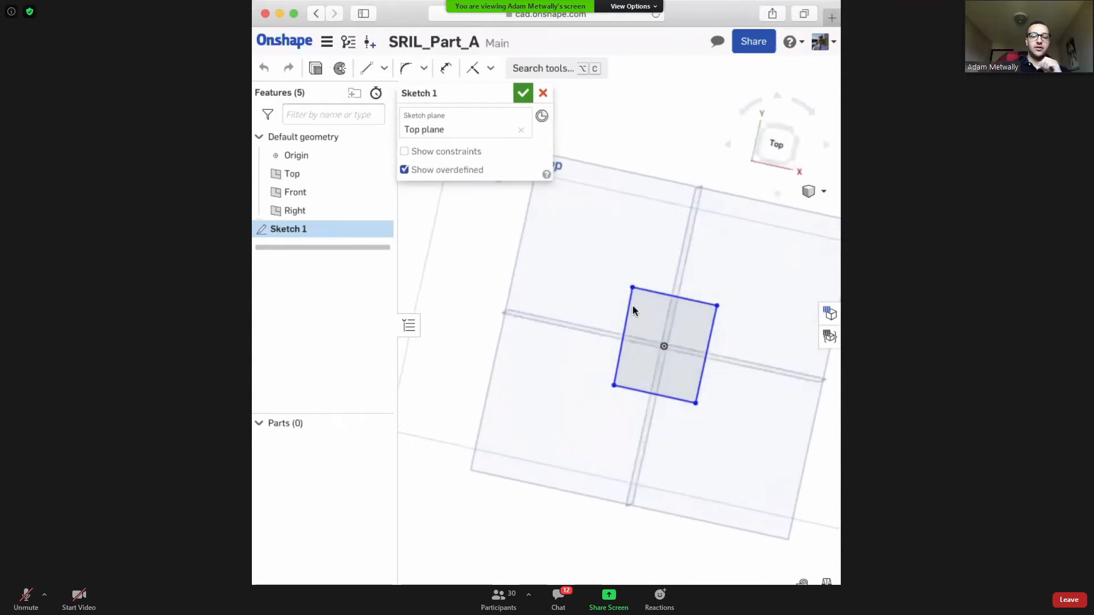
# Return to the straight-on Top view and move the quadrilateral's lower-right corner outward, then inward to make it slightly narrower.
pyautogui.click(774, 148)
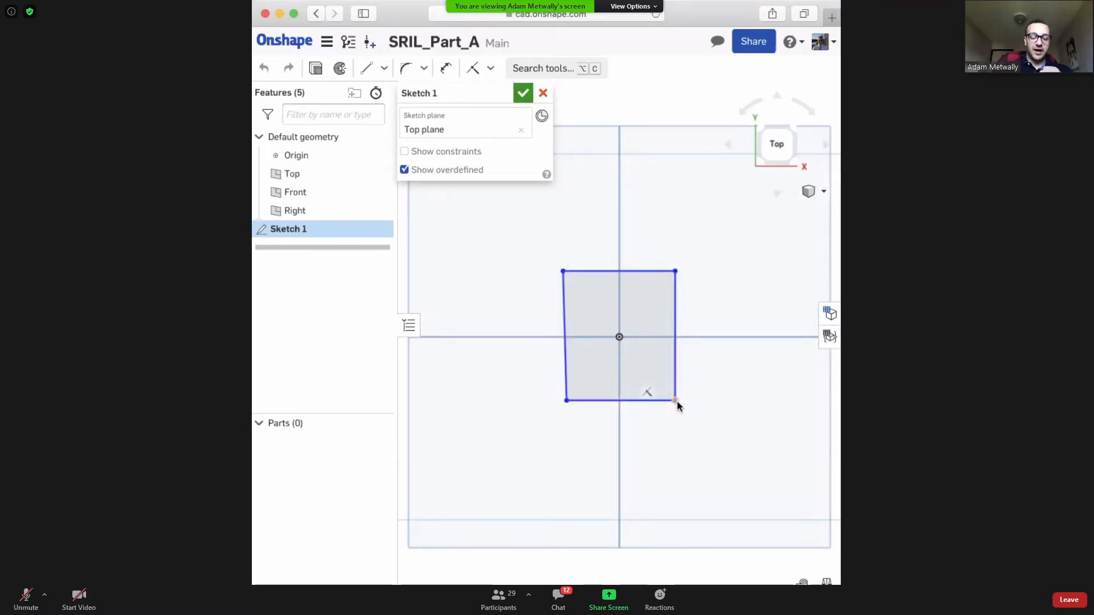
pyautogui.moveTo(676, 400)
pyautogui.mouseDown()
pyautogui.moveTo(728, 431)
pyautogui.moveTo(647, 115)
pyautogui.moveTo(617, 371)
pyautogui.moveTo(697, 439)
pyautogui.moveTo(681, 428)
pyautogui.moveTo(678, 395)
pyautogui.moveTo(648, 387)
pyautogui.moveTo(679, 405)
pyautogui.mouseUp()
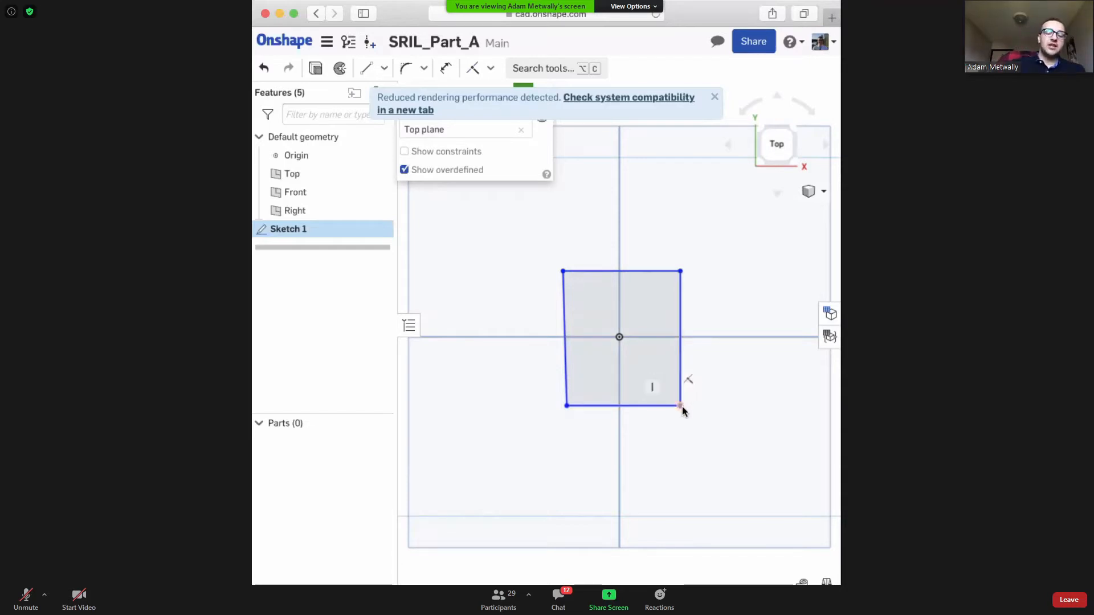
pyautogui.moveTo(682, 405); pyautogui.dragTo(670, 402)
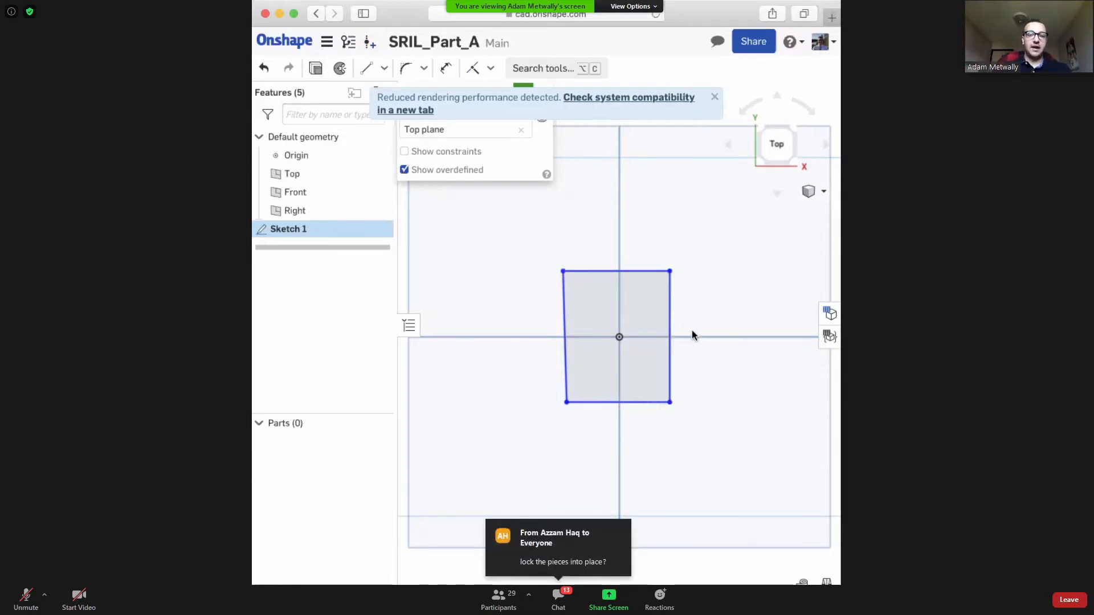
# Dimension the quadrilateral's right edge at 50 mm and move its upper-right corner up and back down, widening the shape.
pyautogui.press('u')
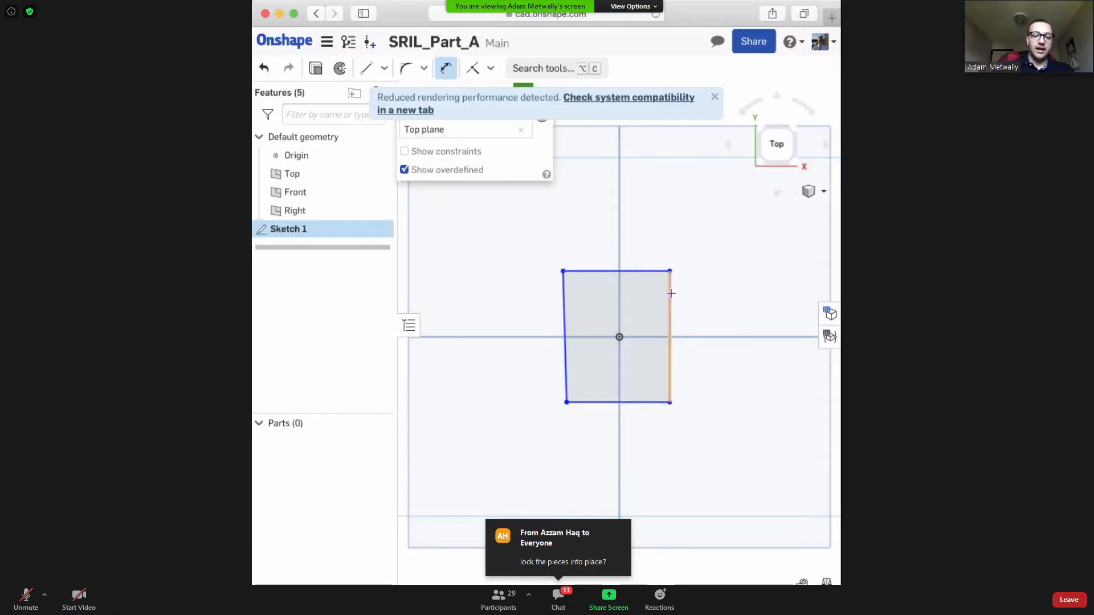
pyautogui.click(670, 293)
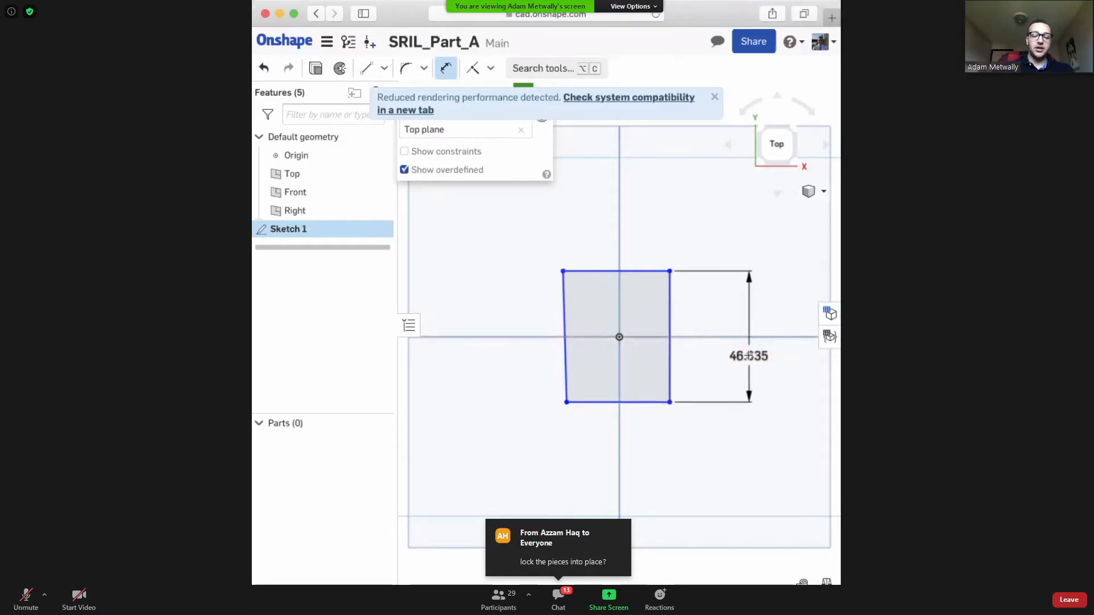
pyautogui.click(748, 355)
pyautogui.write('50')
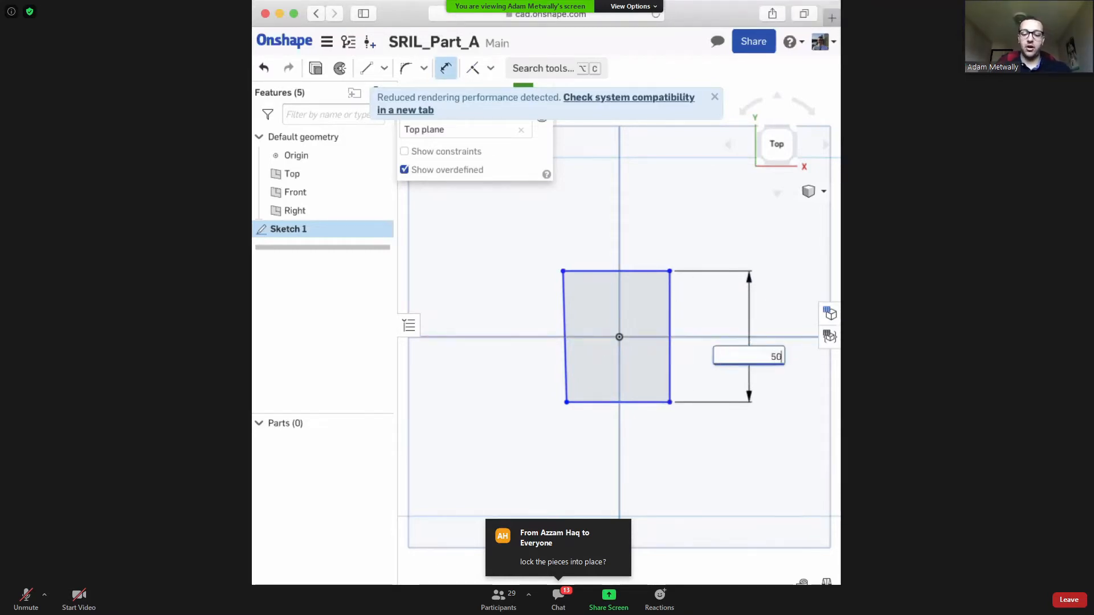
pyautogui.press('Return')
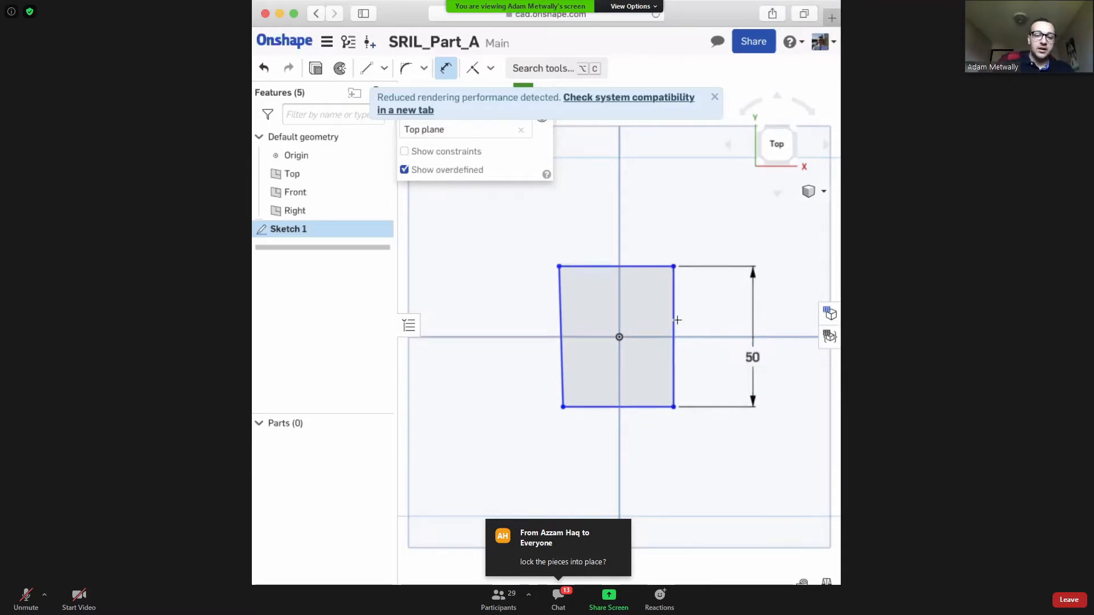
pyautogui.press('Escape')
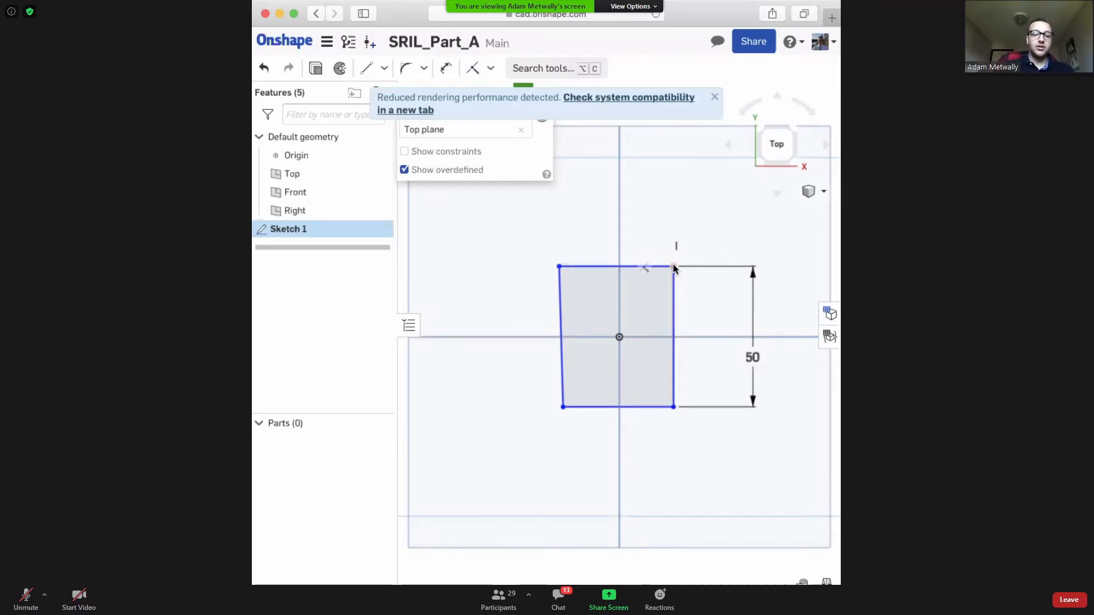
pyautogui.moveTo(674, 266)
pyautogui.mouseDown()
pyautogui.moveTo(678, 333)
pyautogui.moveTo(684, 225)
pyautogui.mouseUp()
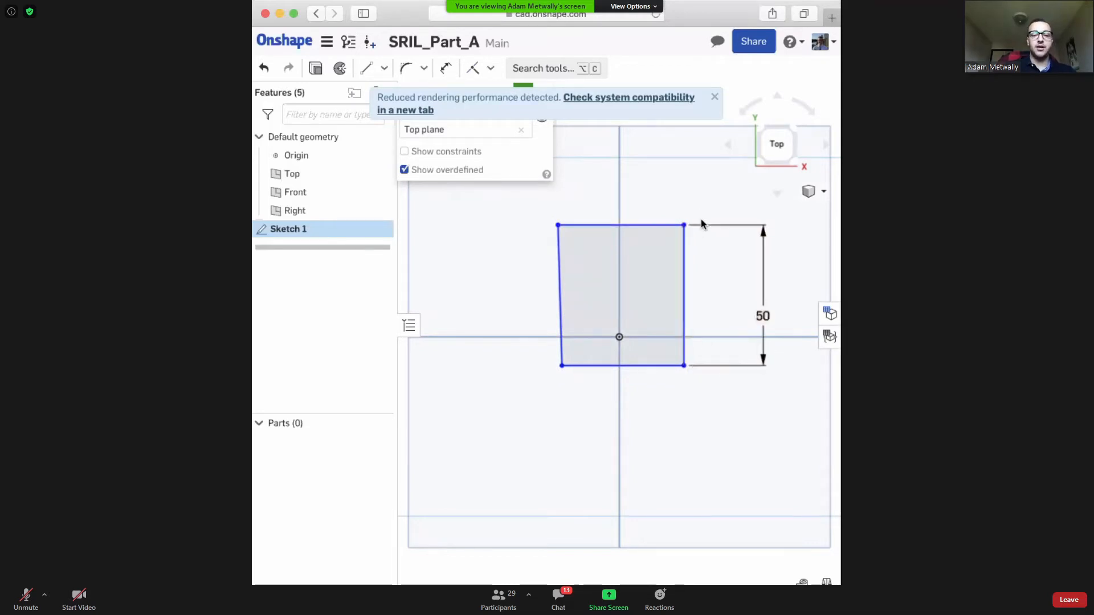
pyautogui.moveTo(684, 225)
pyautogui.mouseDown()
pyautogui.moveTo(683, 264)
pyautogui.moveTo(676, 254)
pyautogui.moveTo(707, 242)
pyautogui.moveTo(691, 235)
pyautogui.moveTo(704, 197)
pyautogui.moveTo(693, 268)
pyautogui.mouseUp()
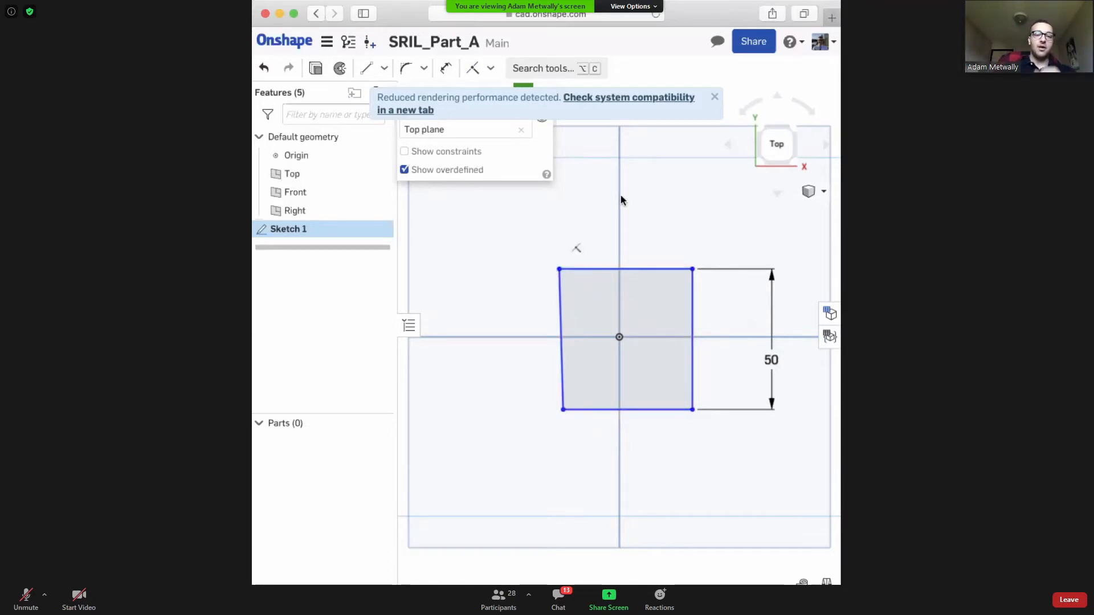
# Dimension the quadrilateral's left edge at 50 mm and delete that dimension again.
pyautogui.click(446, 68)
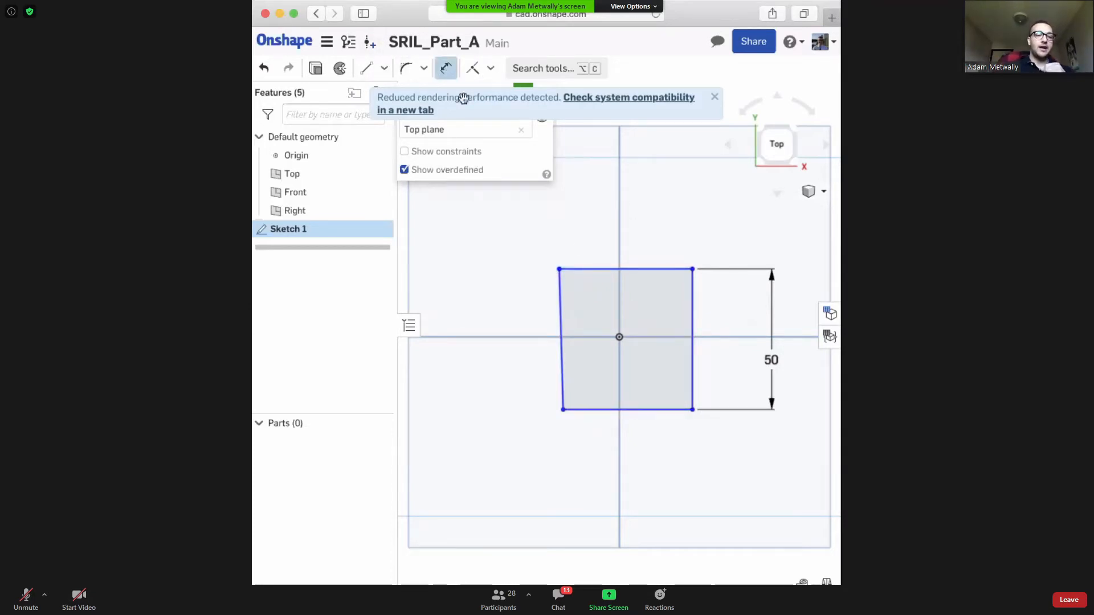
pyautogui.click(557, 331)
pyautogui.click(504, 327)
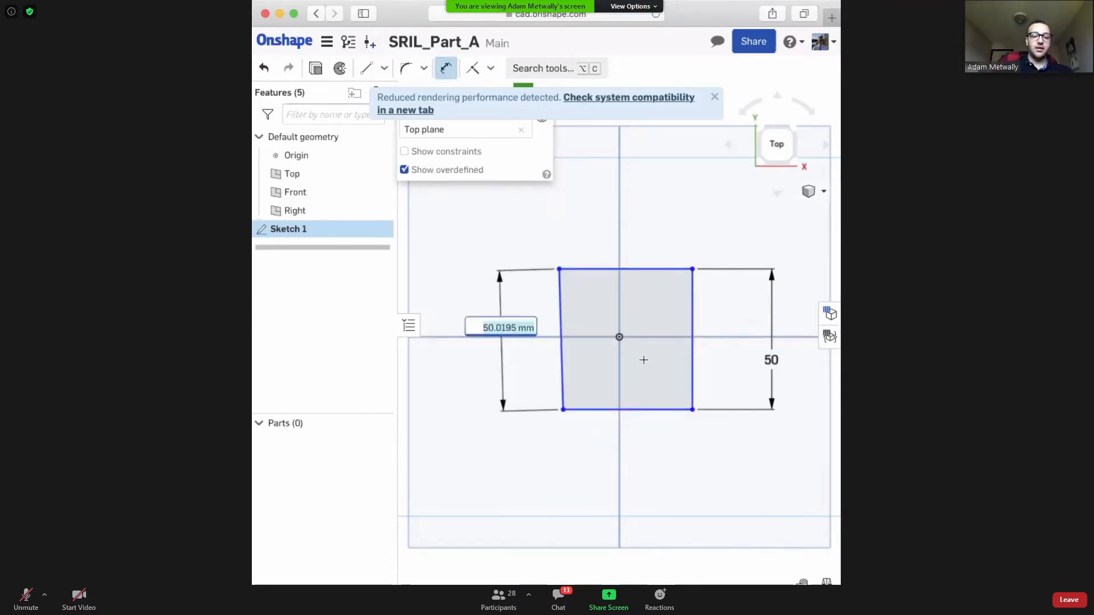
pyautogui.write('50')
pyautogui.press('Return')
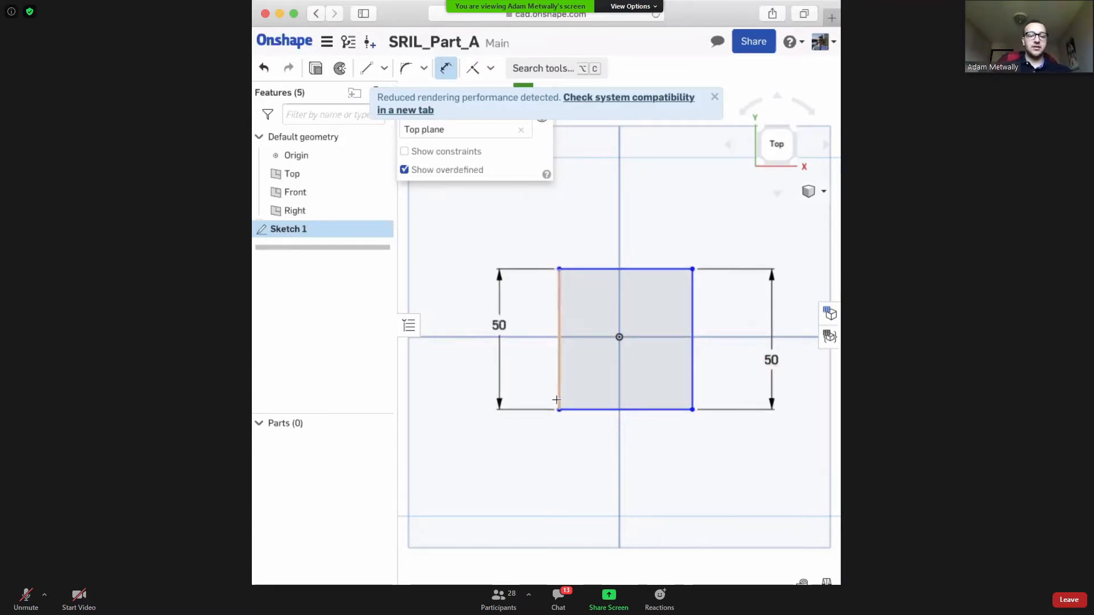
pyautogui.press('Escape')
pyautogui.click(502, 325)
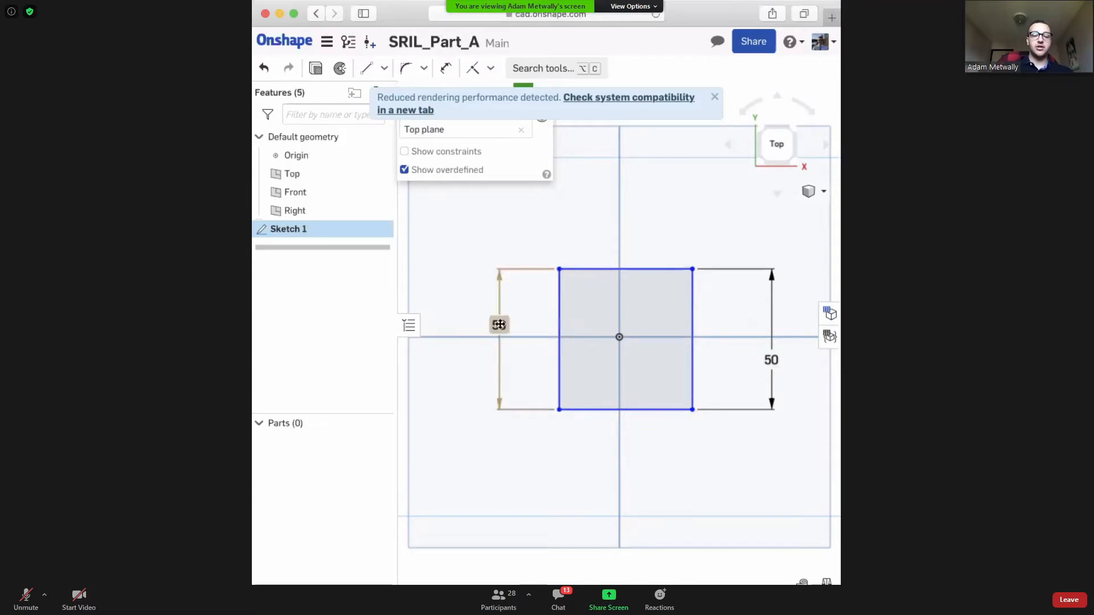
pyautogui.press('Delete')
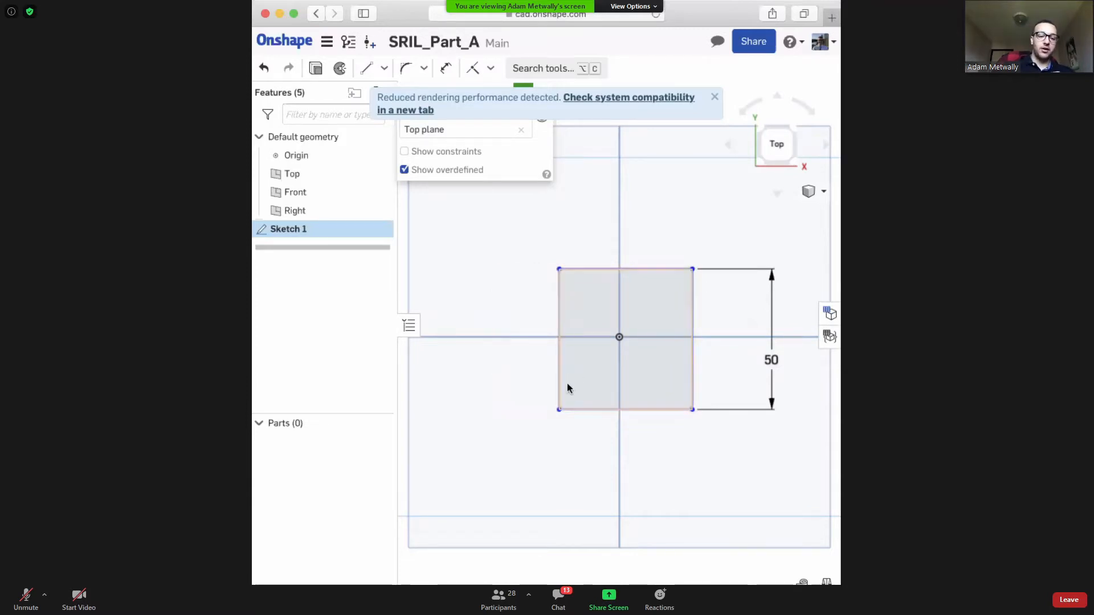
# Move the lower-left corner inward so the left edge slants strongly, and review the available sketch constraints.
pyautogui.moveTo(559, 409)
pyautogui.mouseDown()
pyautogui.moveTo(595, 382)
pyautogui.moveTo(674, 391)
pyautogui.moveTo(666, 408)
pyautogui.moveTo(590, 425)
pyautogui.moveTo(644, 426)
pyautogui.mouseUp()
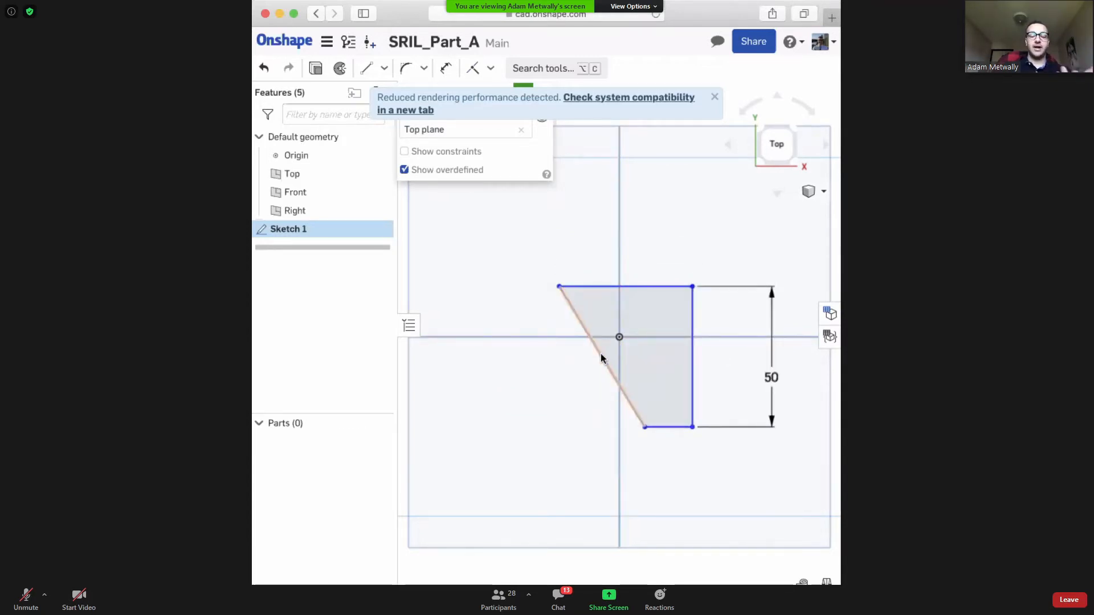
pyautogui.click(489, 70)
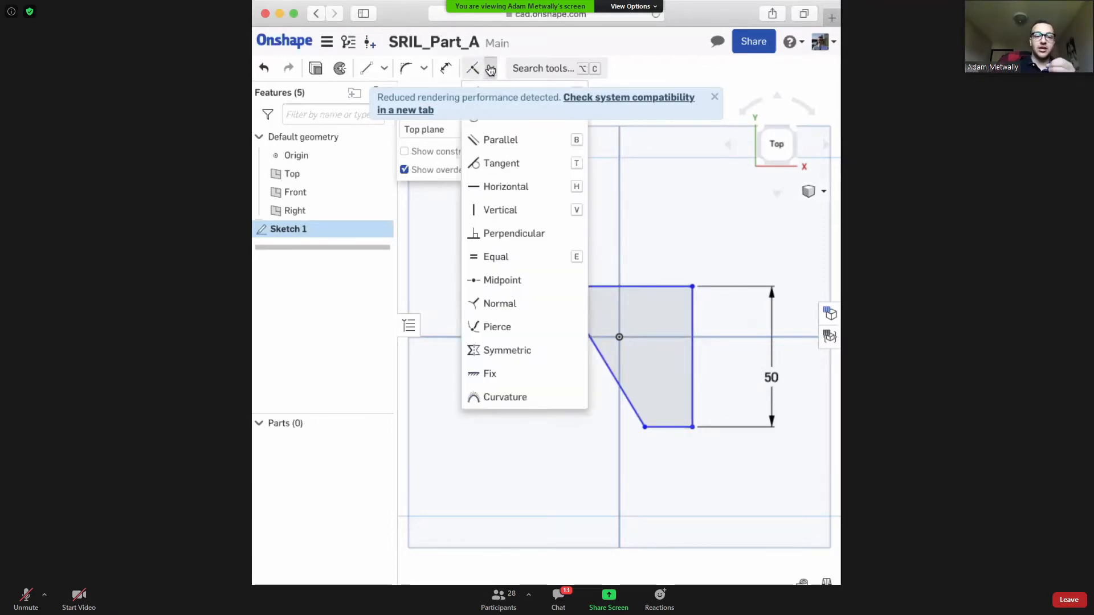
pyautogui.click(488, 71)
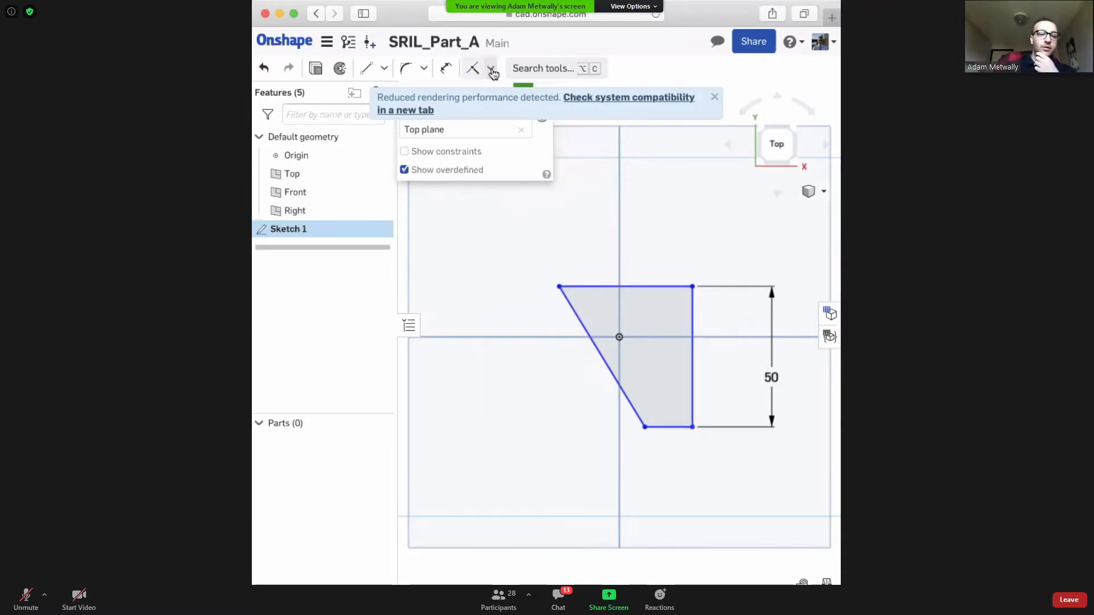
pyautogui.click(491, 70)
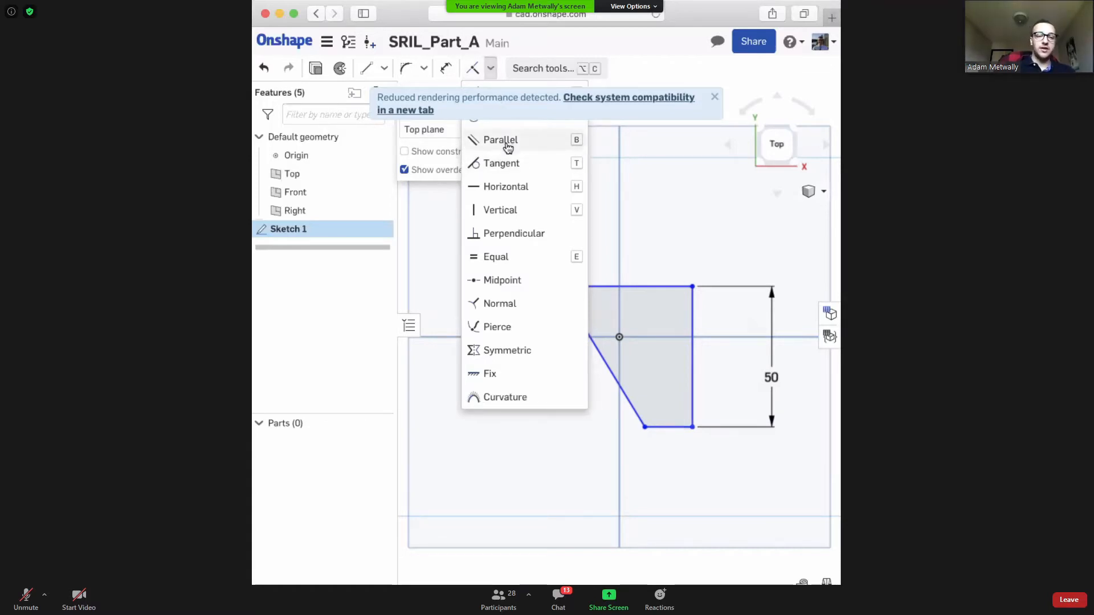
pyautogui.click(490, 68)
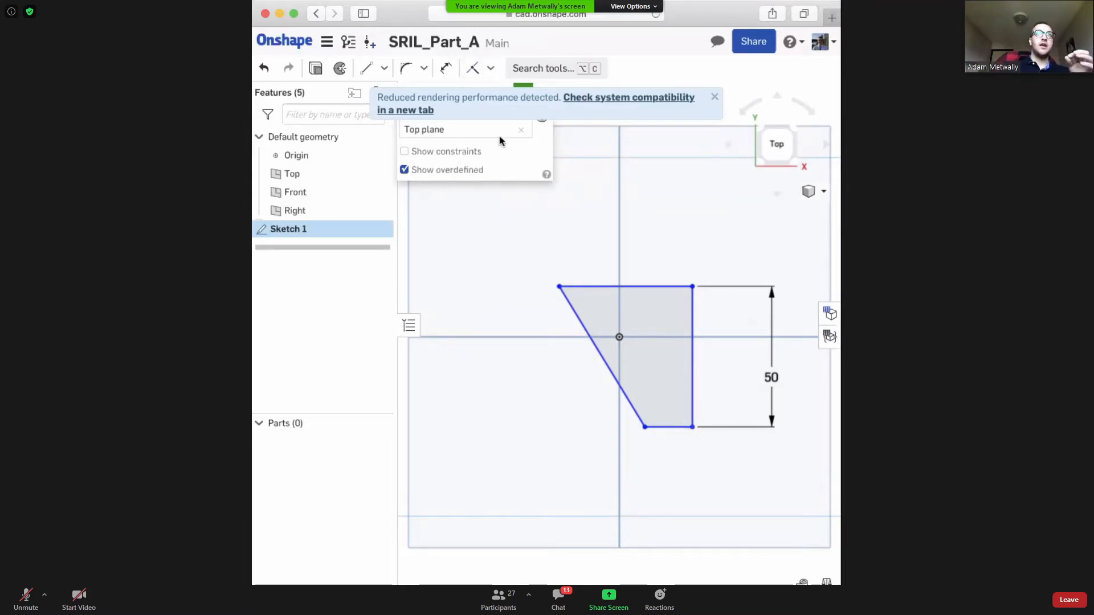
pyautogui.click(629, 417)
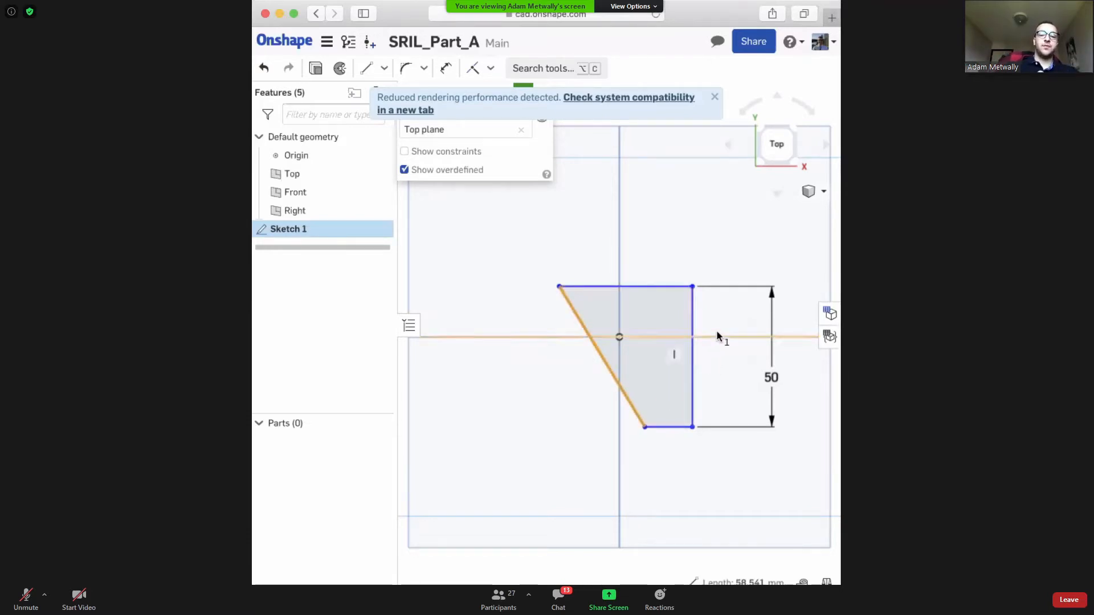
pyautogui.click(692, 312)
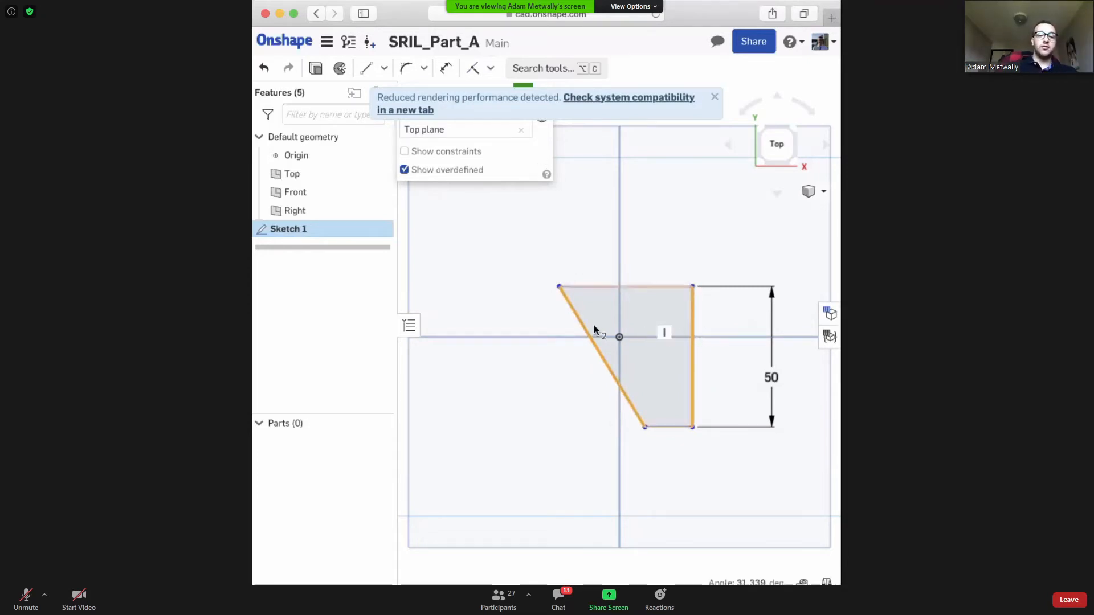
pyautogui.click(491, 285)
pyautogui.click(577, 323)
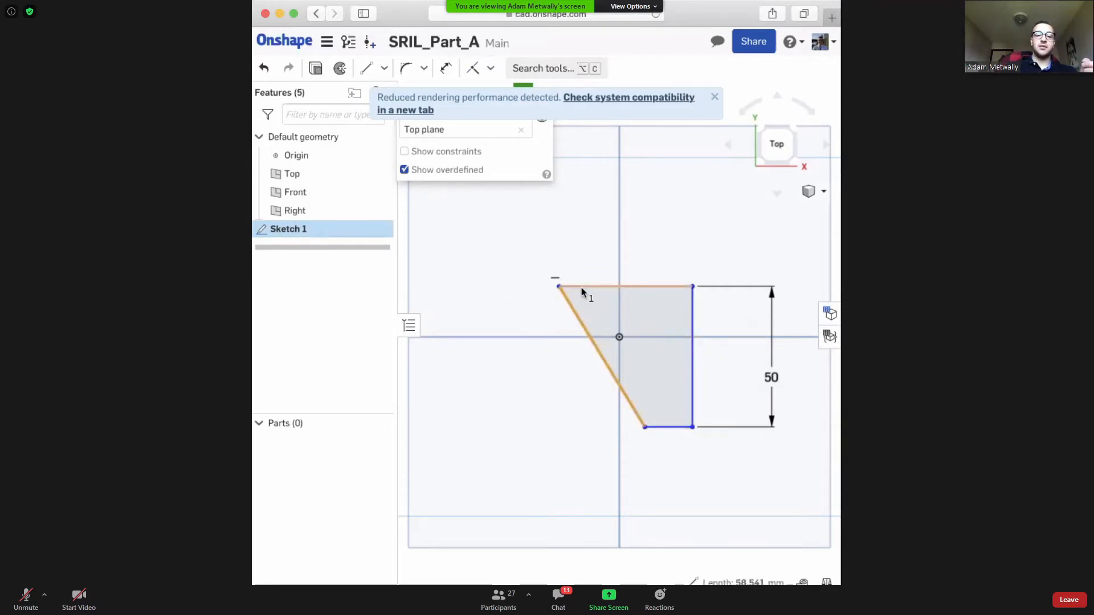
pyautogui.click(581, 287)
pyautogui.click(716, 239)
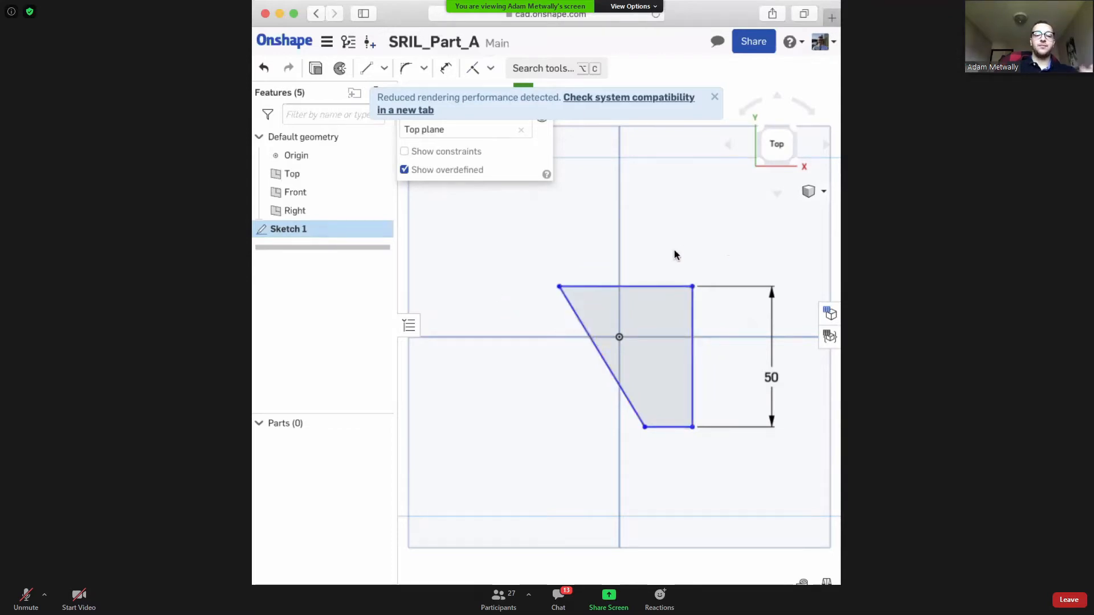
# Constrain the quadrilateral's slanted left edge parallel to its right edge and move the lower-left corner slightly up and outward.
pyautogui.click(491, 68)
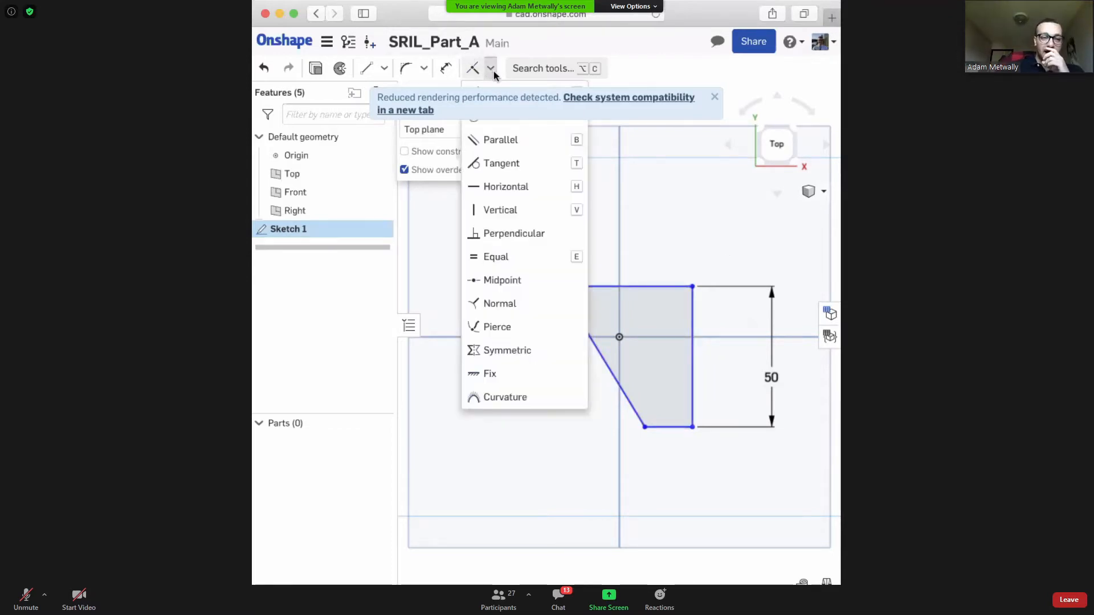
pyautogui.click(523, 141)
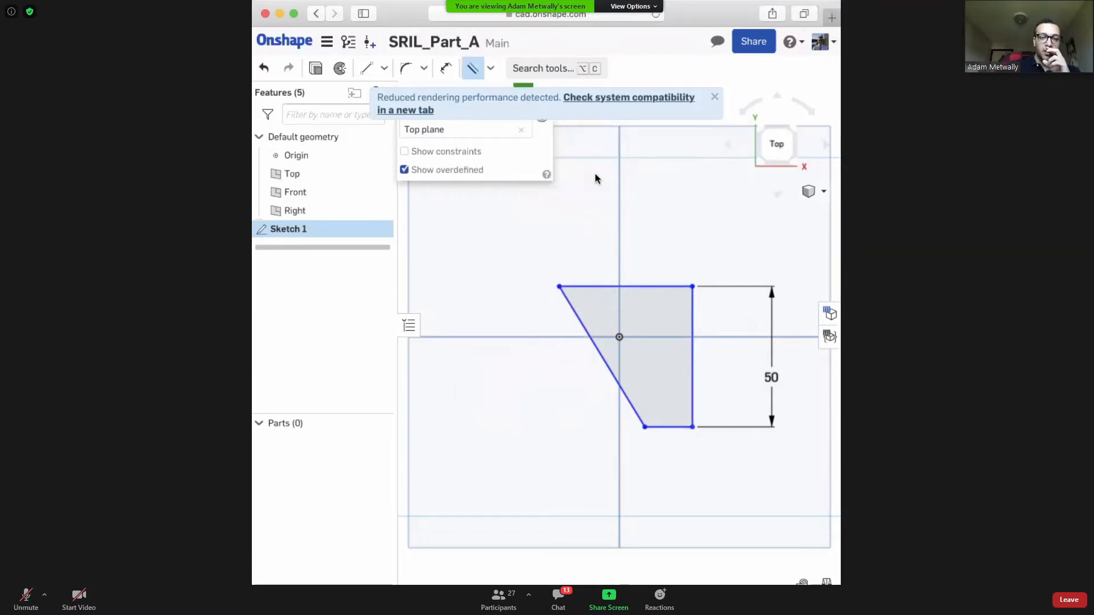
pyautogui.click(576, 315)
pyautogui.click(691, 311)
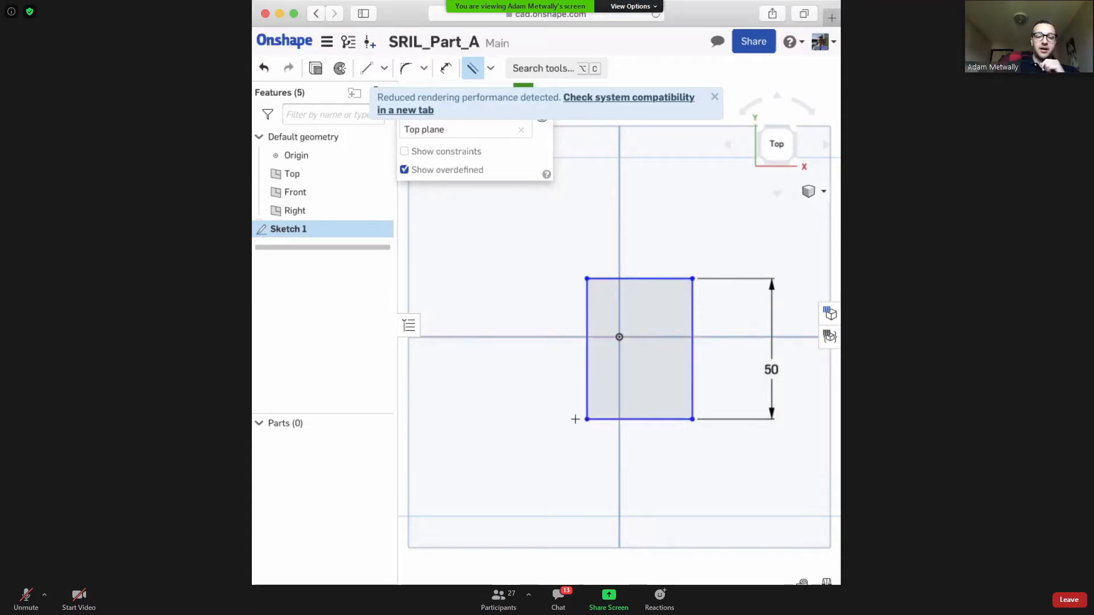
pyautogui.press('Escape')
pyautogui.moveTo(587, 419)
pyautogui.mouseDown()
pyautogui.moveTo(710, 427)
pyautogui.moveTo(562, 392)
pyautogui.moveTo(571, 398)
pyautogui.moveTo(560, 369)
pyautogui.moveTo(564, 396)
pyautogui.moveTo(514, 387)
pyautogui.moveTo(571, 411)
pyautogui.moveTo(682, 404)
pyautogui.moveTo(525, 399)
pyautogui.moveTo(619, 405)
pyautogui.moveTo(533, 399)
pyautogui.moveTo(578, 401)
pyautogui.mouseUp()
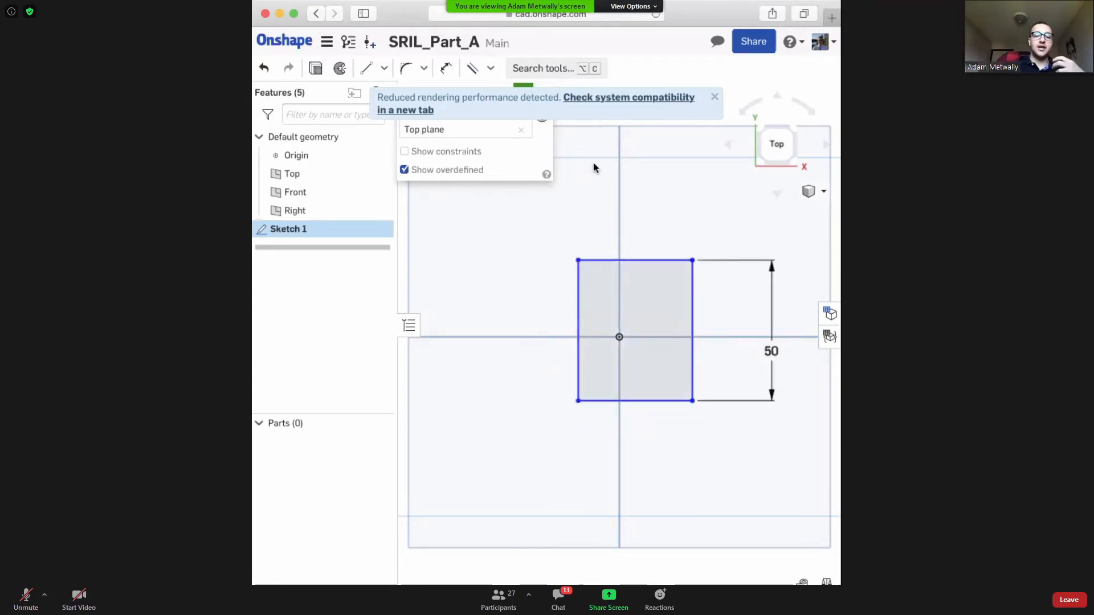
# Dimension the rectangle's top edge at 50 mm.
pyautogui.click(446, 68)
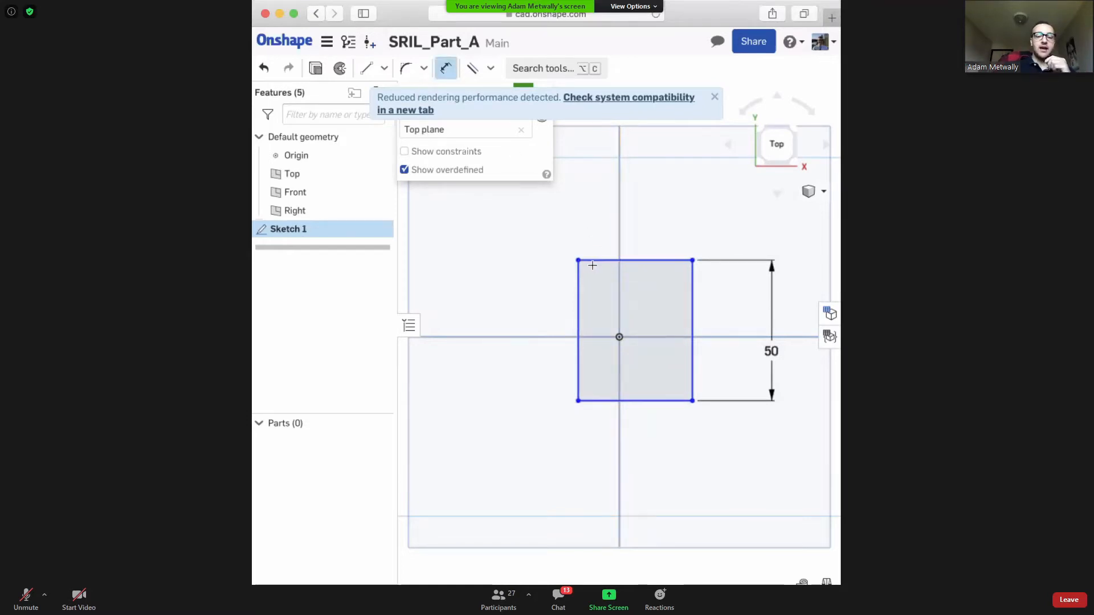
pyautogui.click(599, 261)
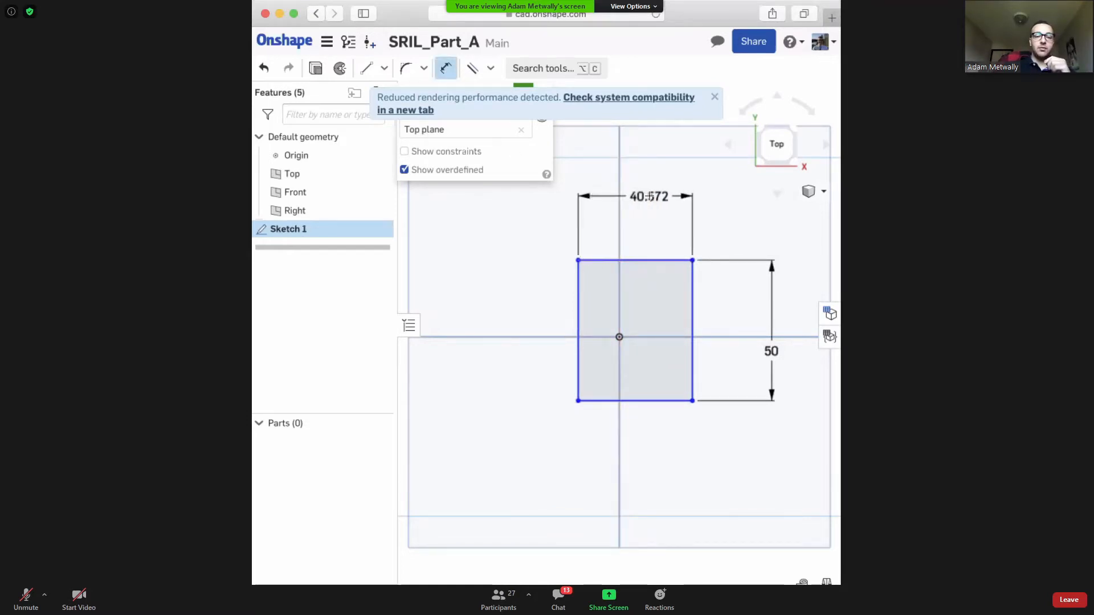
pyautogui.click(632, 199)
pyautogui.write('50')
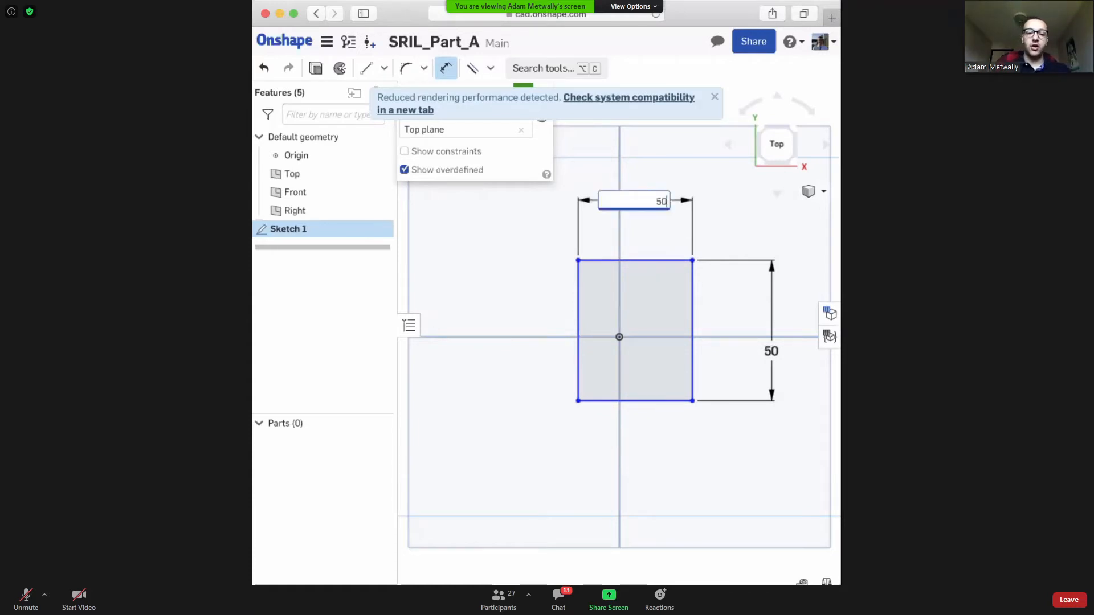
pyautogui.press('Return')
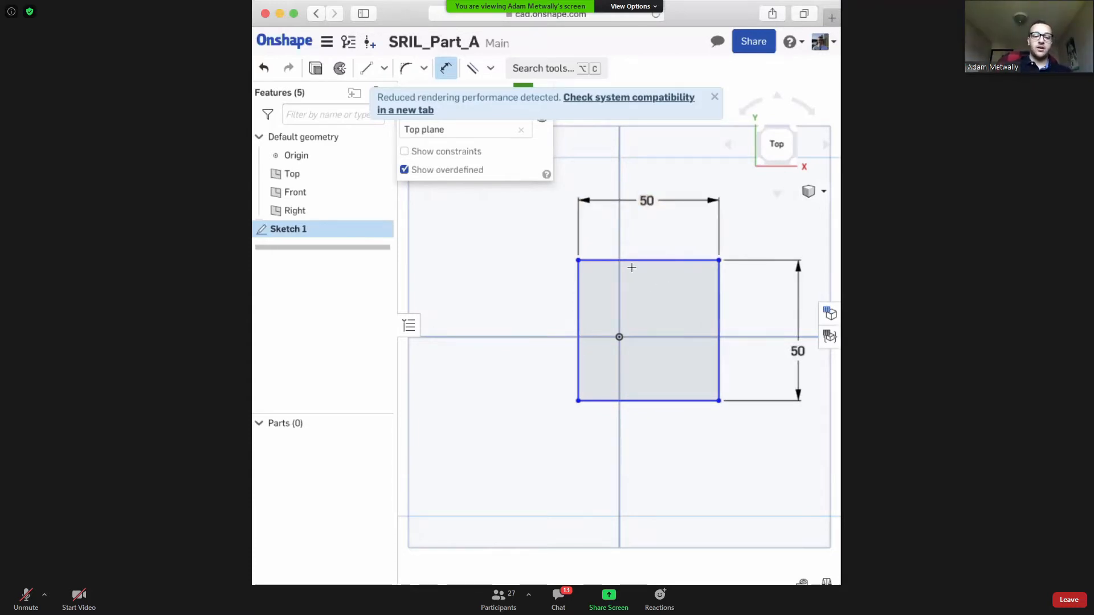
pyautogui.press('Escape')
# Move the square around the sketch by its upper-left corner, its lower-left corner and its top edge.
pyautogui.moveTo(578, 258)
pyautogui.mouseDown()
pyautogui.moveTo(664, 261)
pyautogui.moveTo(476, 269)
pyautogui.moveTo(553, 269)
pyautogui.moveTo(570, 261)
pyautogui.moveTo(561, 255)
pyautogui.mouseUp()
pyautogui.moveTo(561, 396); pyautogui.dragTo(582, 387)
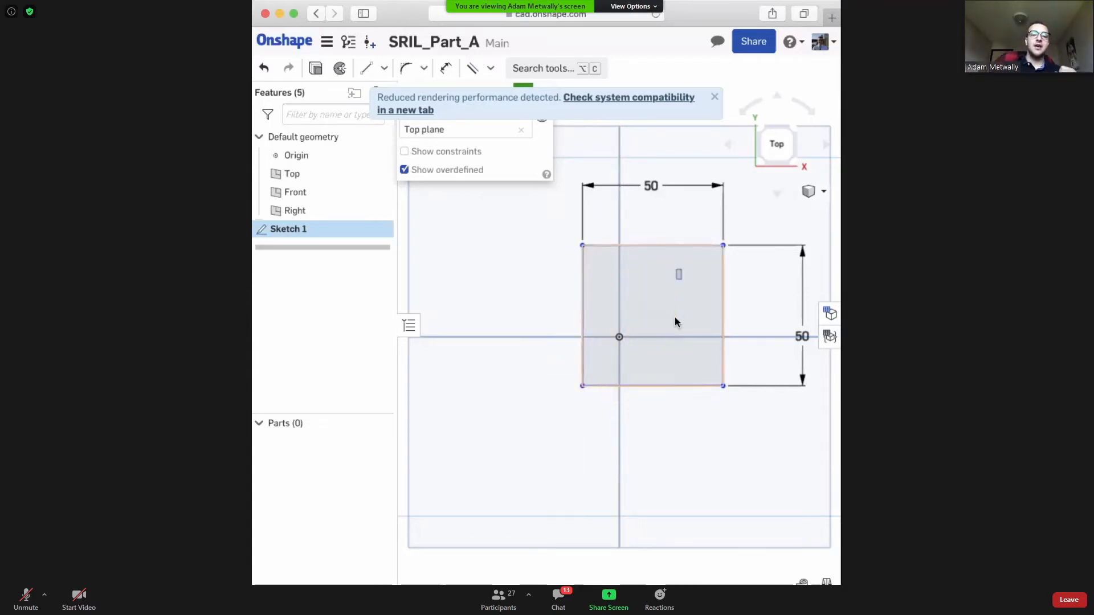
pyautogui.moveTo(686, 245)
pyautogui.mouseDown()
pyautogui.moveTo(671, 294)
pyautogui.moveTo(608, 242)
pyautogui.moveTo(805, 233)
pyautogui.moveTo(496, 256)
pyautogui.moveTo(612, 206)
pyautogui.moveTo(647, 274)
pyautogui.moveTo(673, 186)
pyautogui.moveTo(679, 286)
pyautogui.moveTo(691, 233)
pyautogui.moveTo(688, 263)
pyautogui.moveTo(685, 253)
pyautogui.mouseUp()
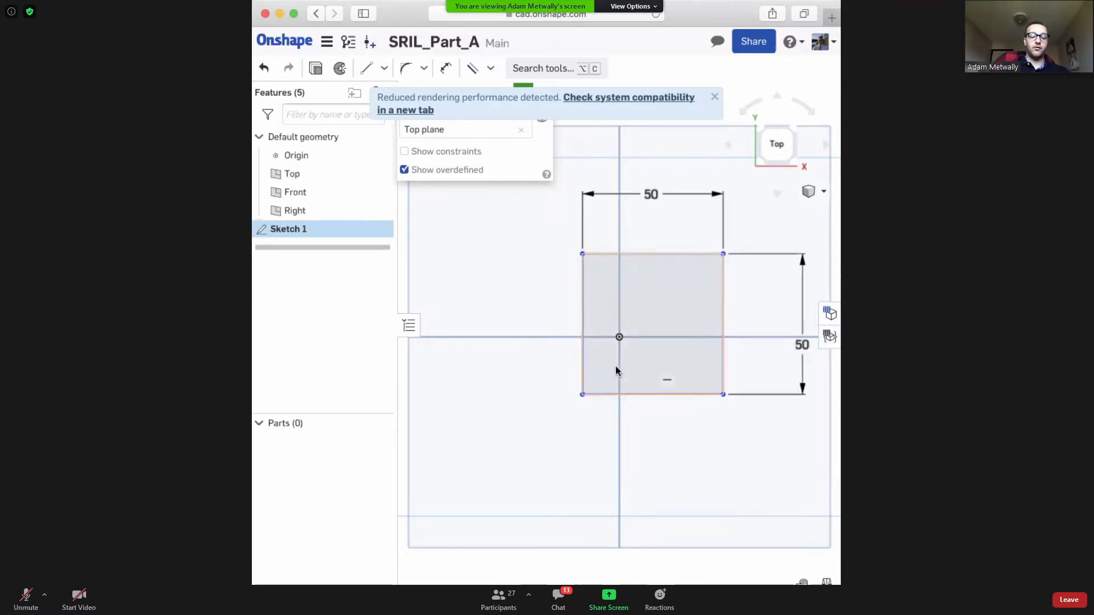
# Dimension the square's top edge 25 mm above the origin and place that dimension closer to the left edge.
pyautogui.press('d')
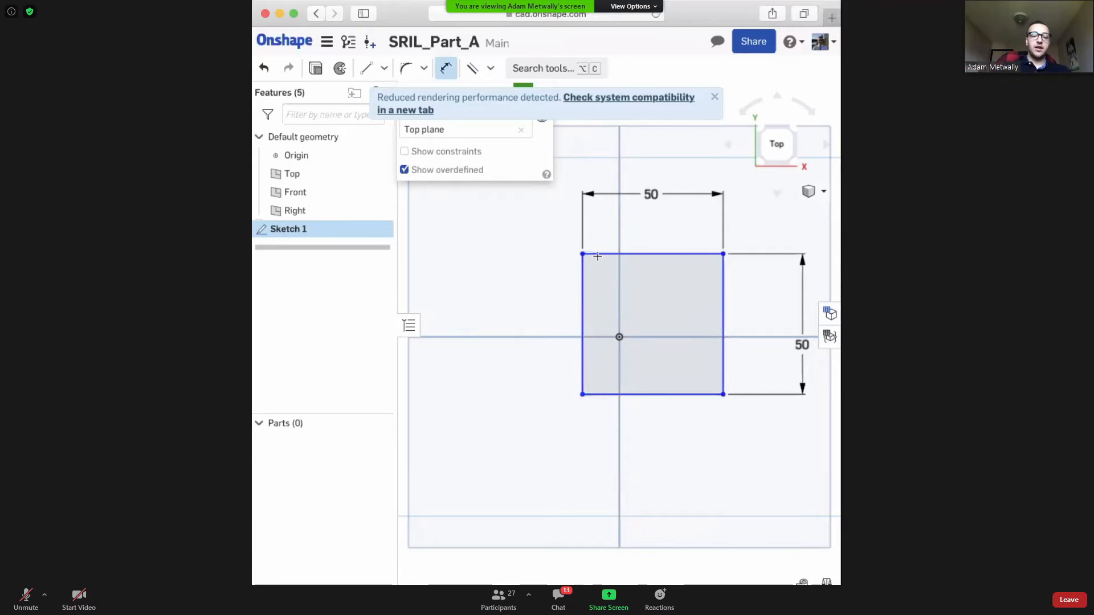
pyautogui.click(619, 337)
pyautogui.click(624, 254)
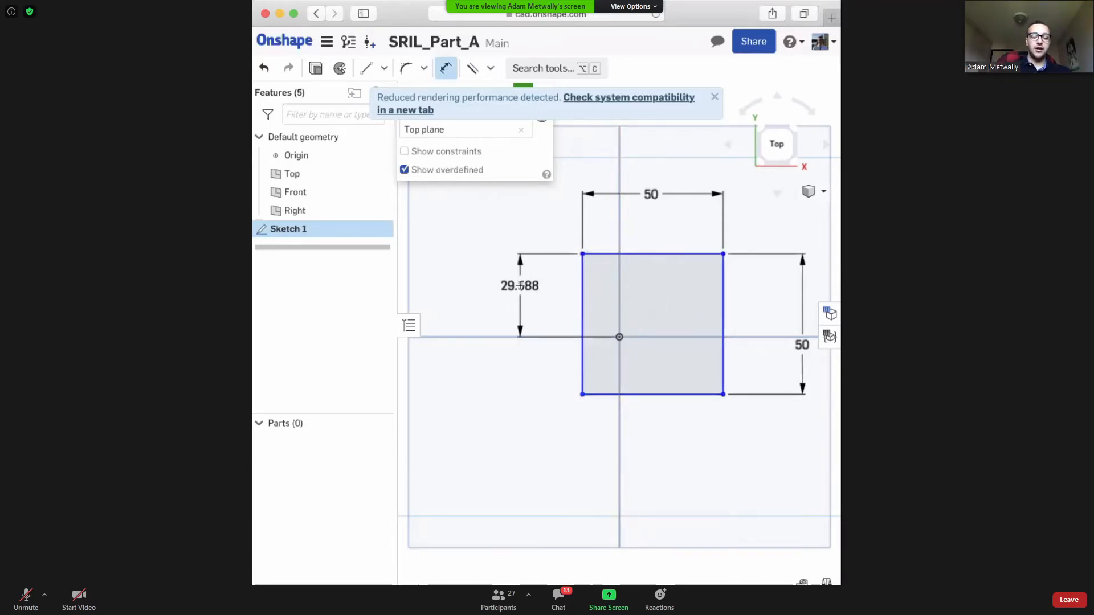
pyautogui.click(529, 299)
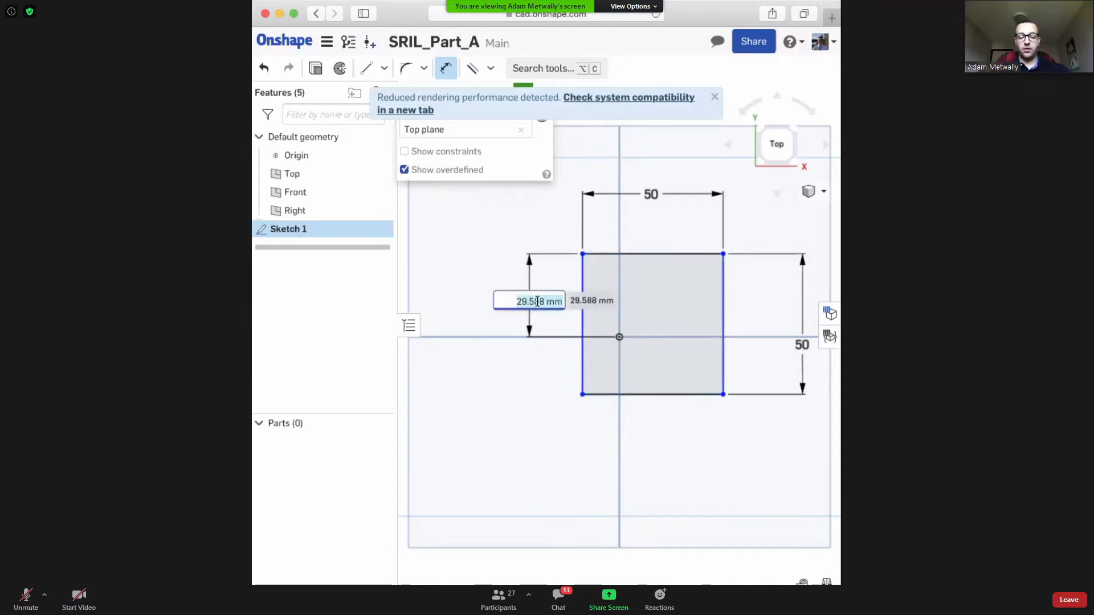
pyautogui.write('25')
pyautogui.press('Return')
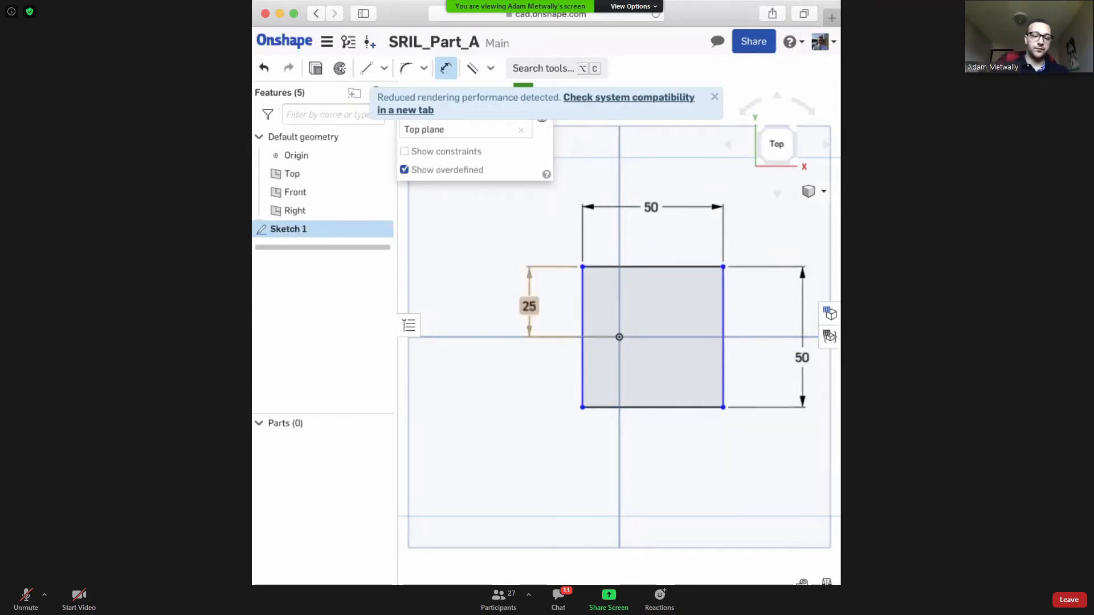
pyautogui.press('Escape')
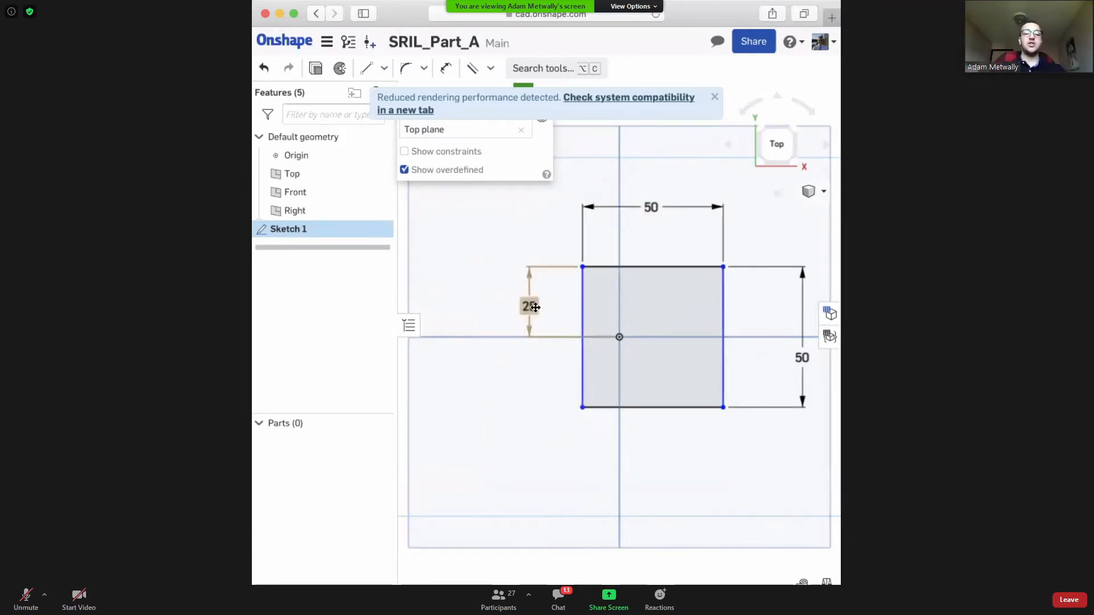
pyautogui.moveTo(545, 299); pyautogui.dragTo(569, 282)
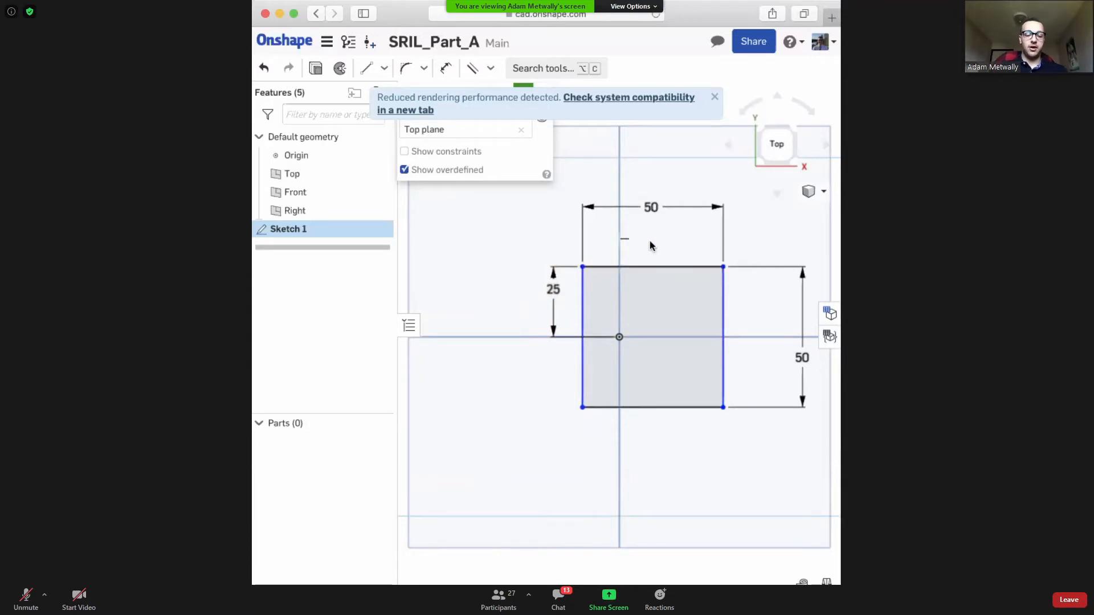
# Dimension the square's right edge 25 mm horizontally from the origin.
pyautogui.press('u')
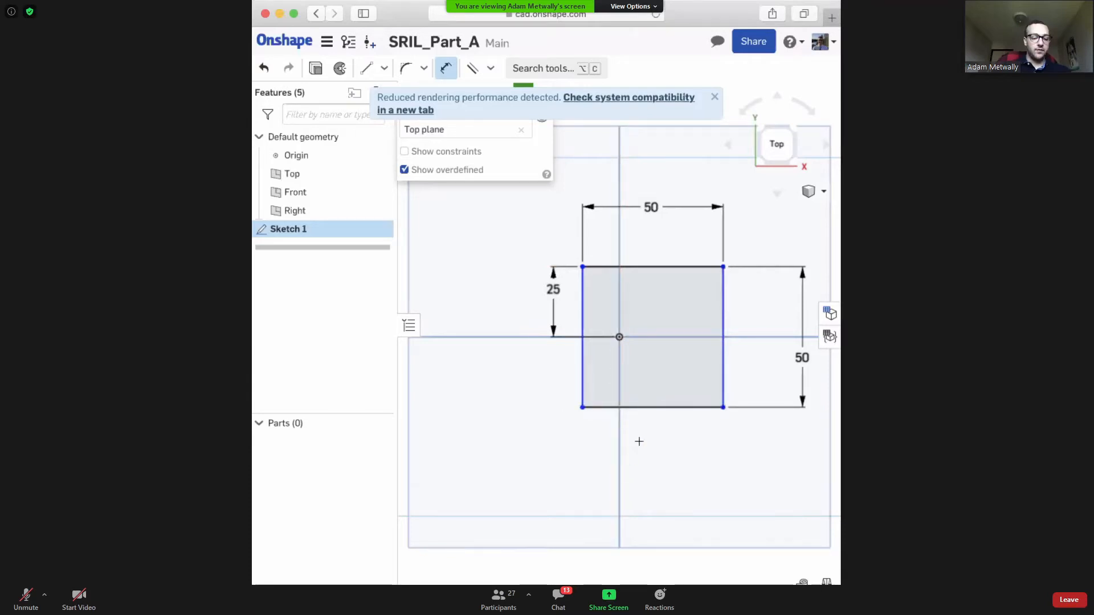
pyautogui.press('Escape')
pyautogui.press('d')
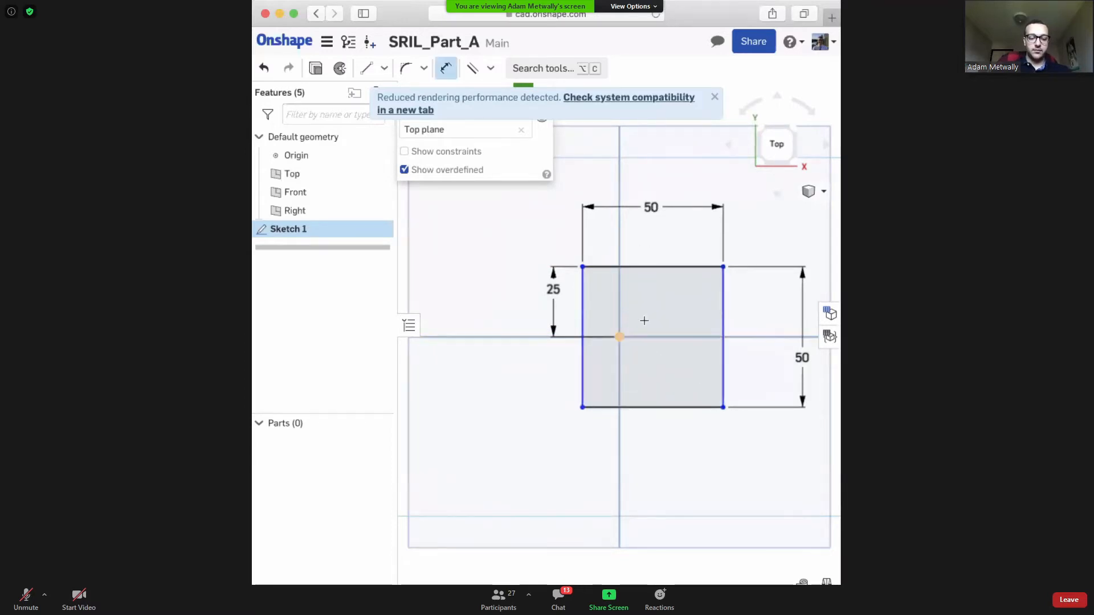
pyautogui.click(722, 267)
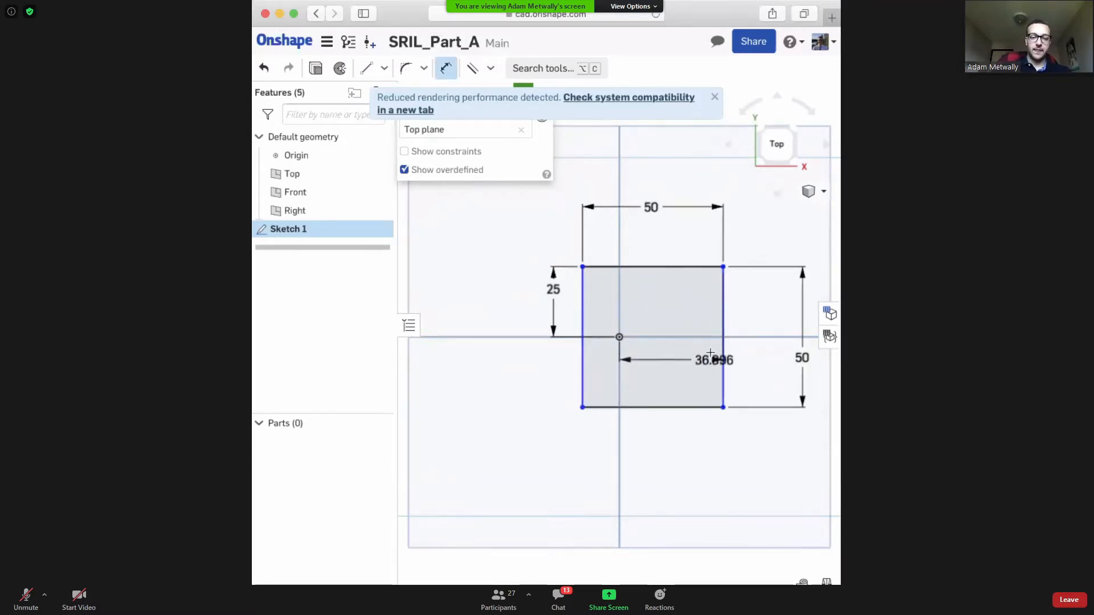
pyautogui.click(692, 360)
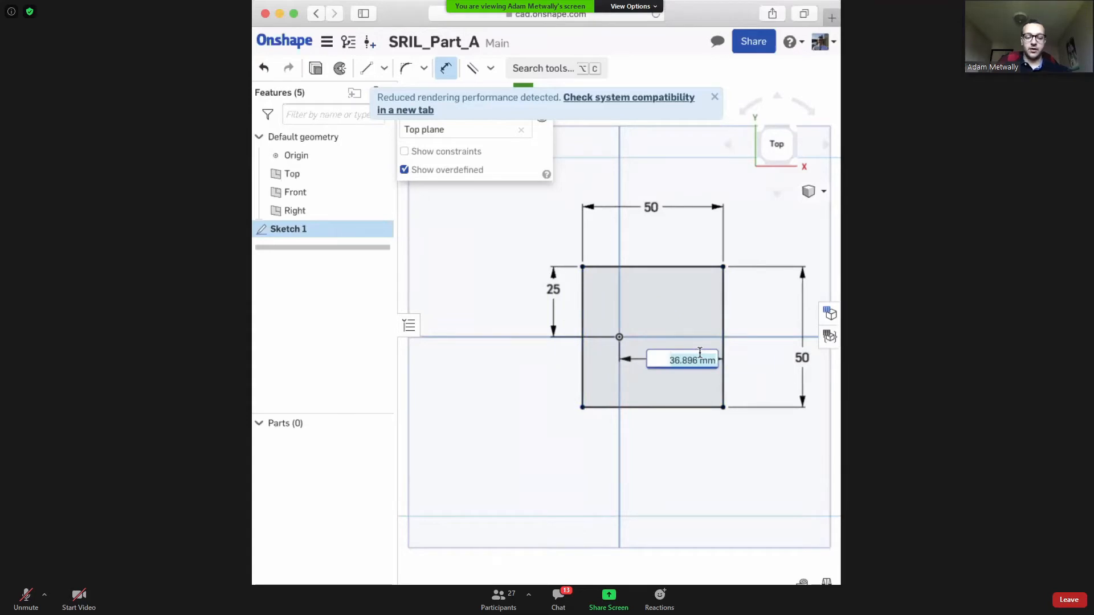
pyautogui.write('25')
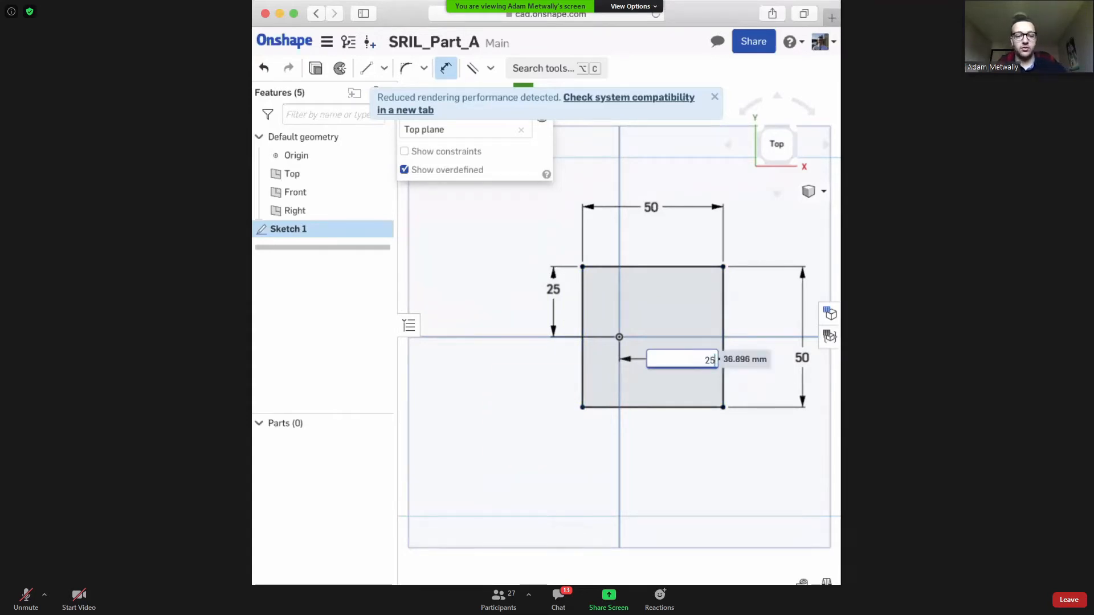
pyautogui.press('Return')
pyautogui.press('Escape')
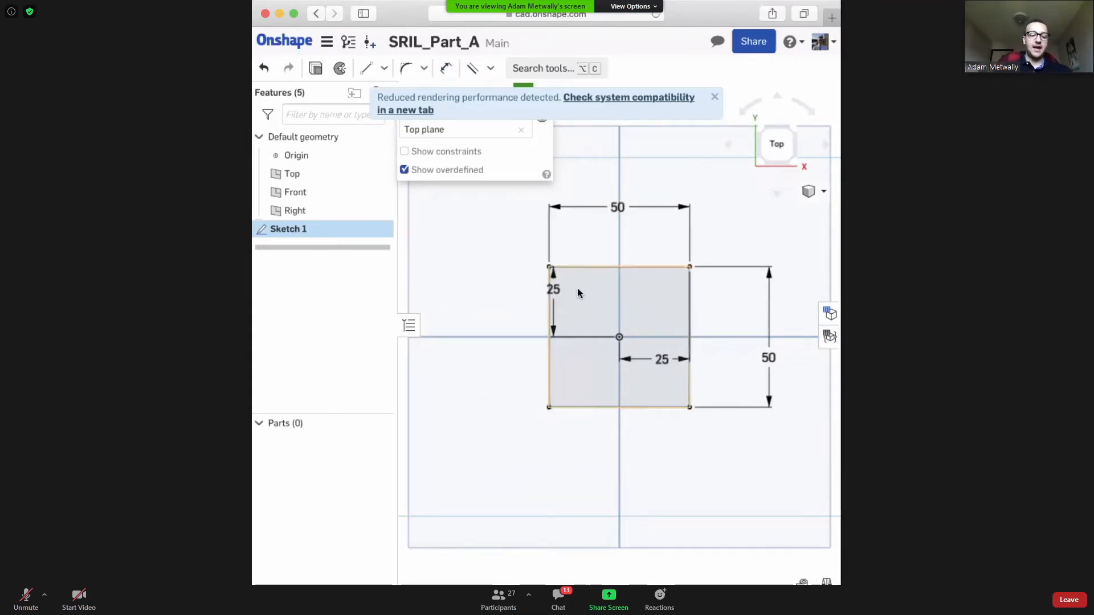
# Reposition the two 25 mm dimensions outside the square and shift the vertical 50 mm dimension's label slightly upward.
pyautogui.moveTo(552, 289); pyautogui.dragTo(499, 295)
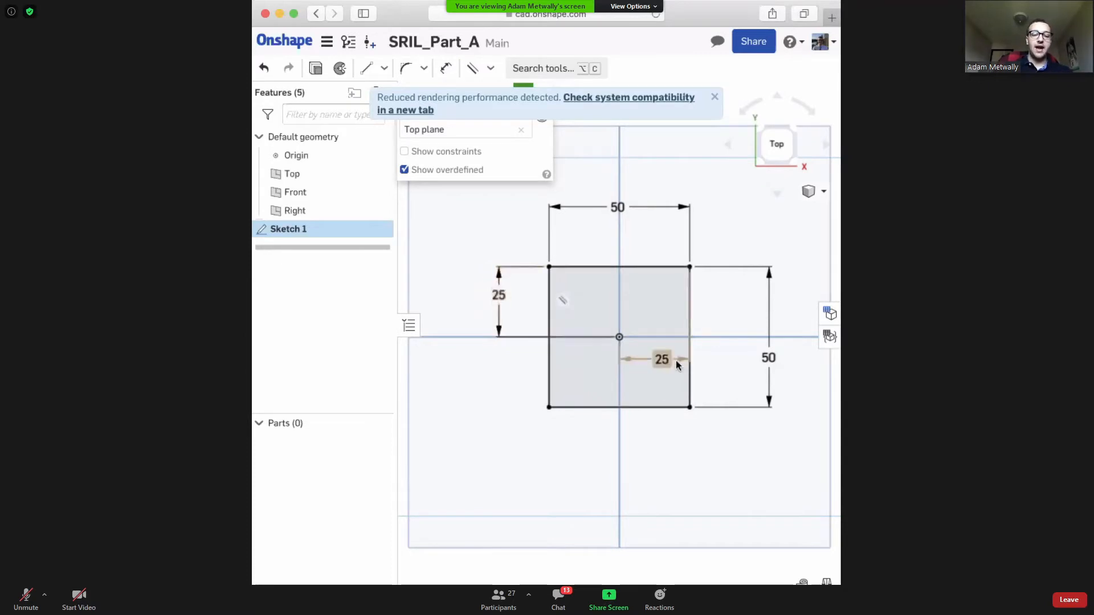
pyautogui.moveTo(661, 360); pyautogui.dragTo(651, 459)
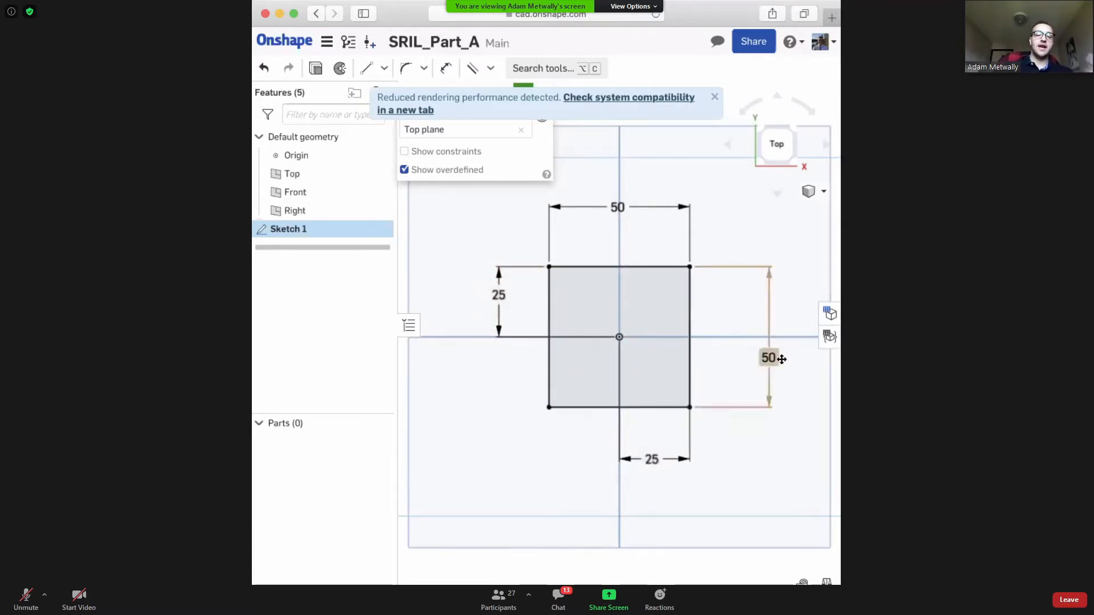
pyautogui.moveTo(770, 357); pyautogui.dragTo(763, 326)
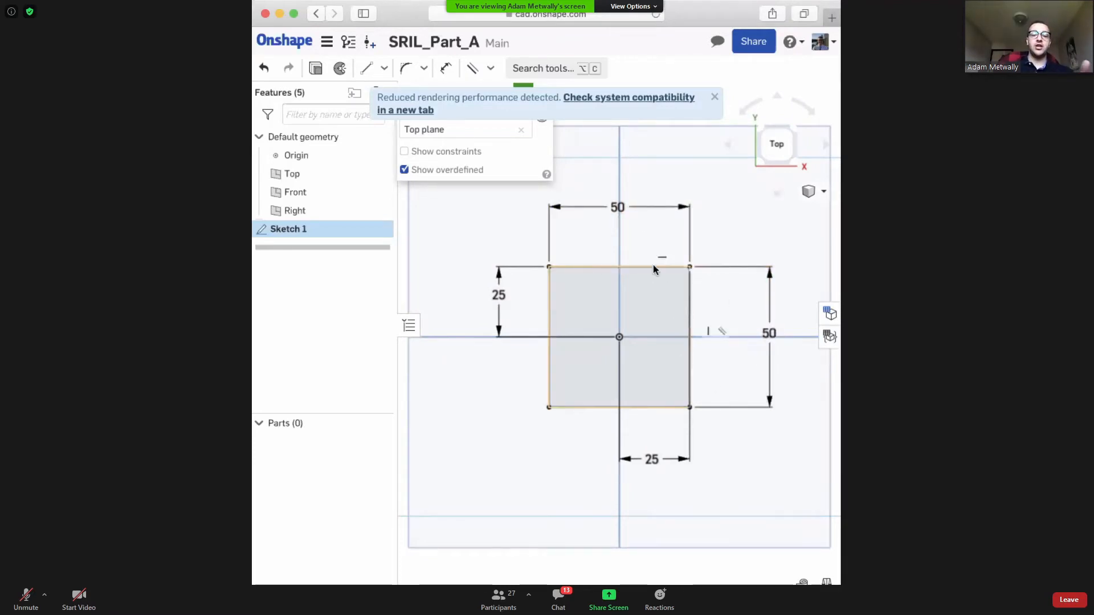
# Set the square's width and height dimensions to 40 mm each.
pyautogui.doubleClick(626, 219)
pyautogui.write('40')
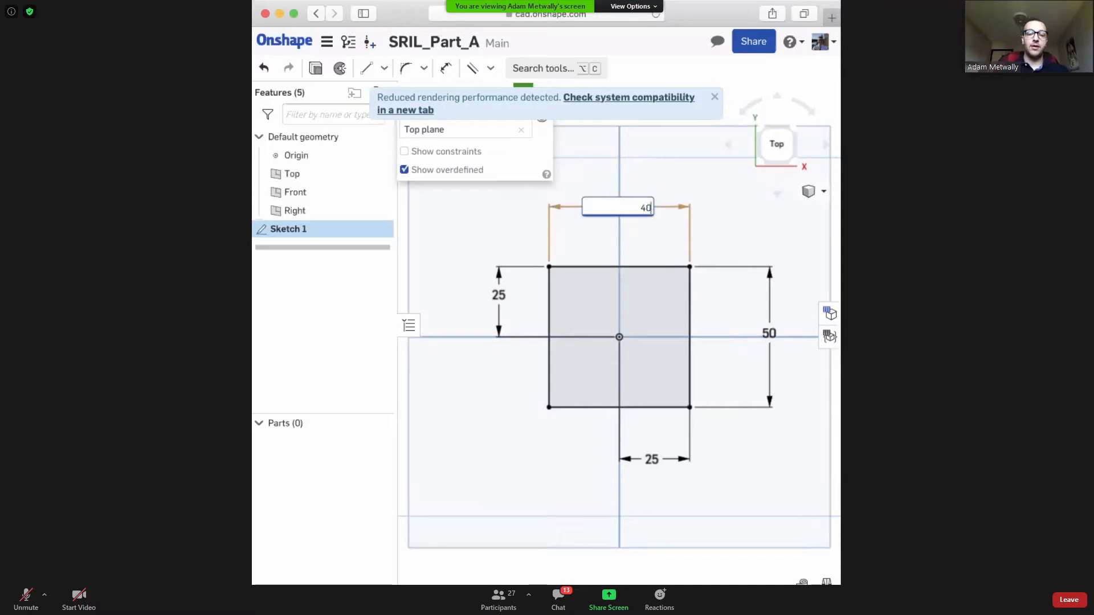
pyautogui.press('Return')
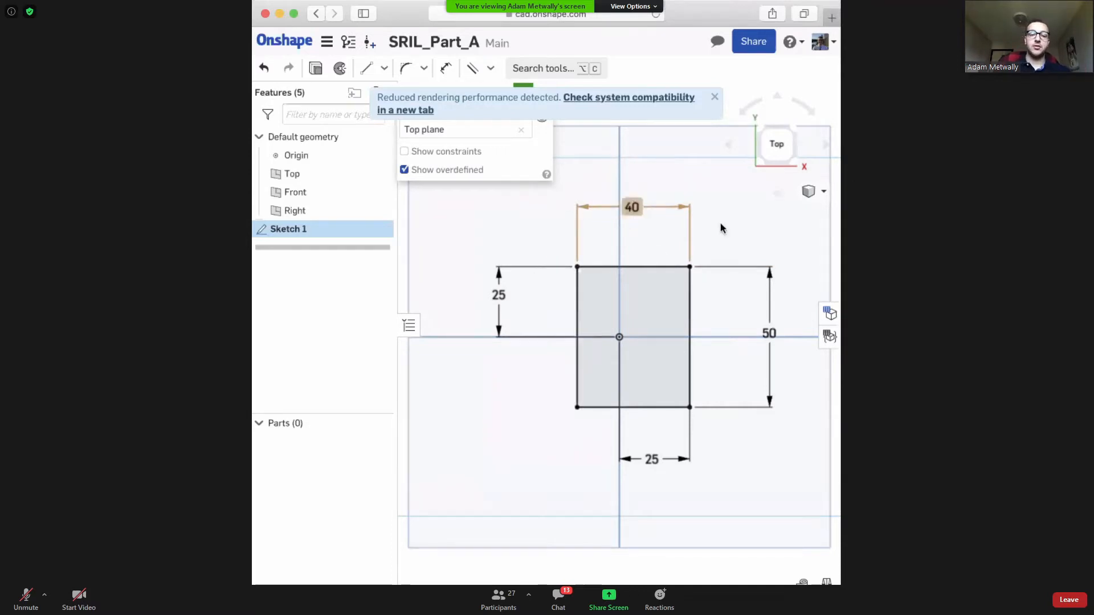
pyautogui.doubleClick(769, 331)
pyautogui.write('40')
pyautogui.press('Return')
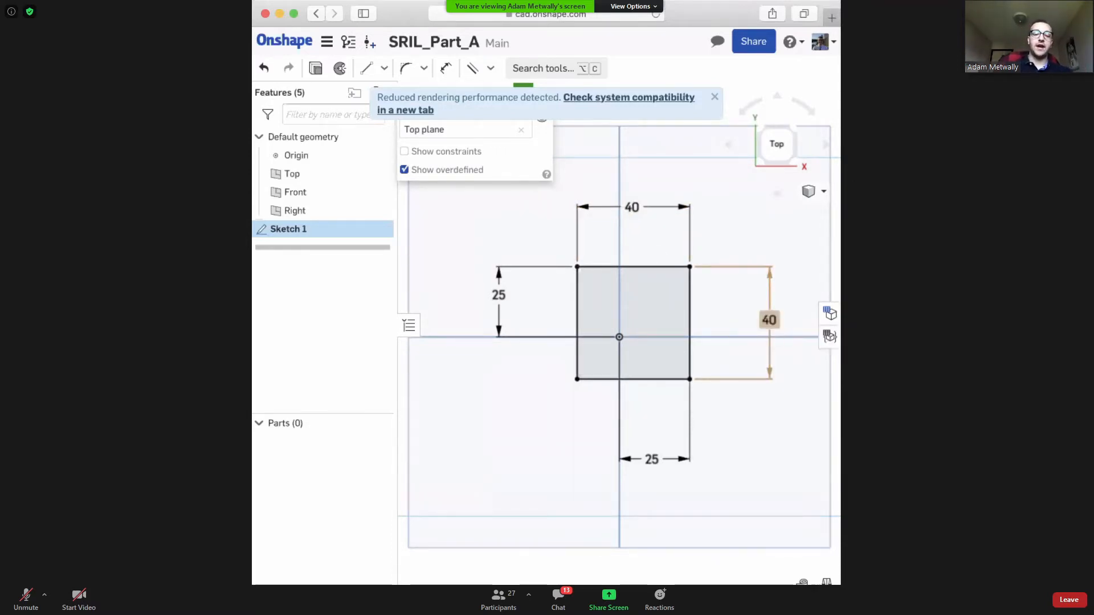
# Set the horizontal and vertical offsets from the origin to 20 mm each and dismiss the rendering performance notice.
pyautogui.doubleClick(670, 456)
pyautogui.write('20')
pyautogui.press('Return')
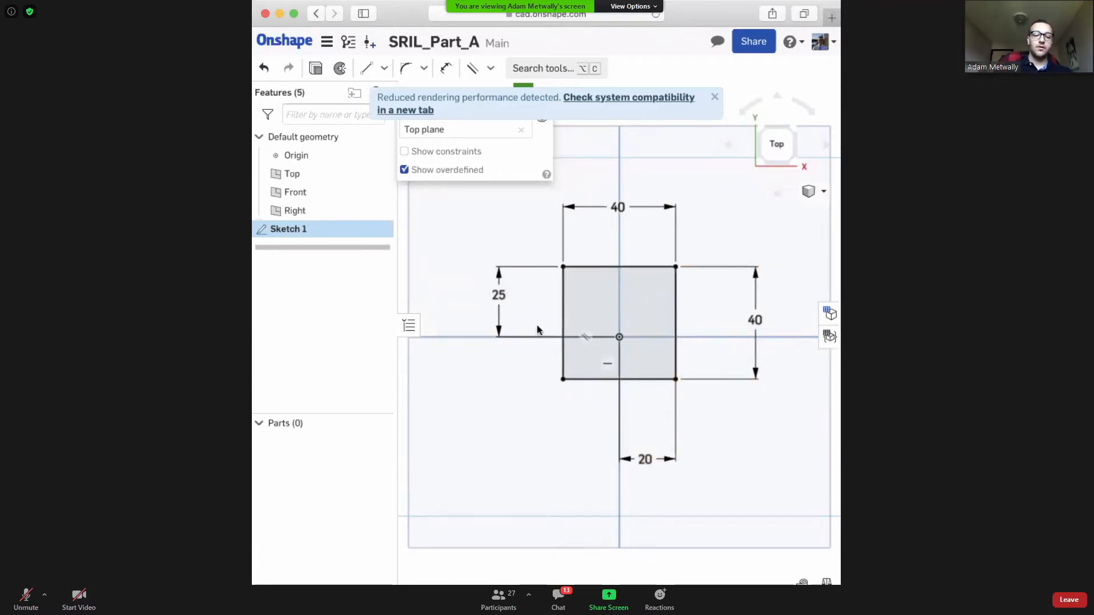
pyautogui.doubleClick(500, 293)
pyautogui.write('20')
pyautogui.press('Return')
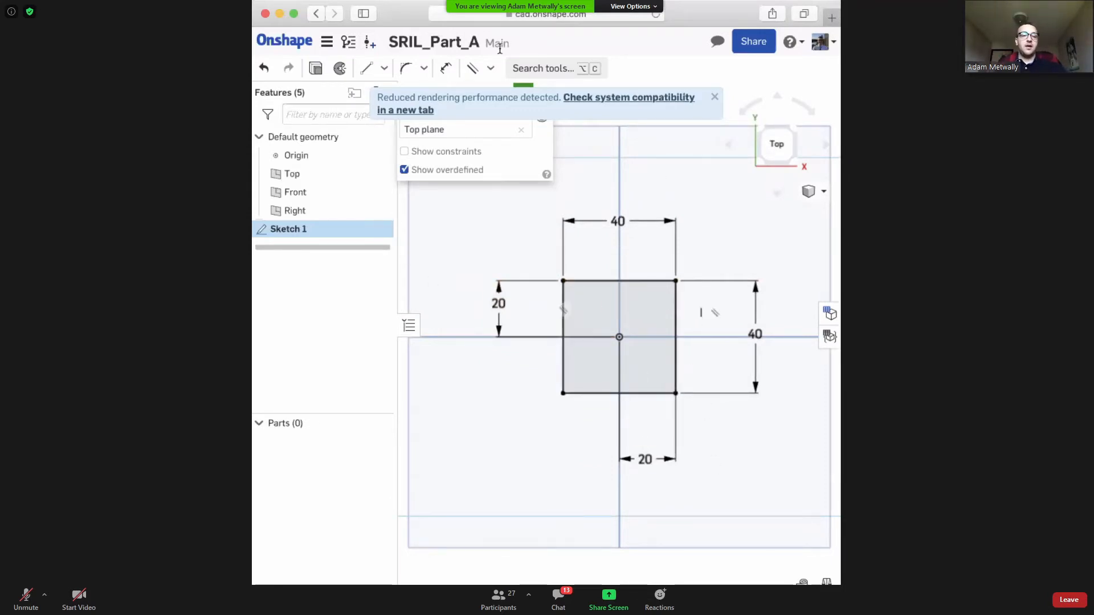
pyautogui.click(715, 97)
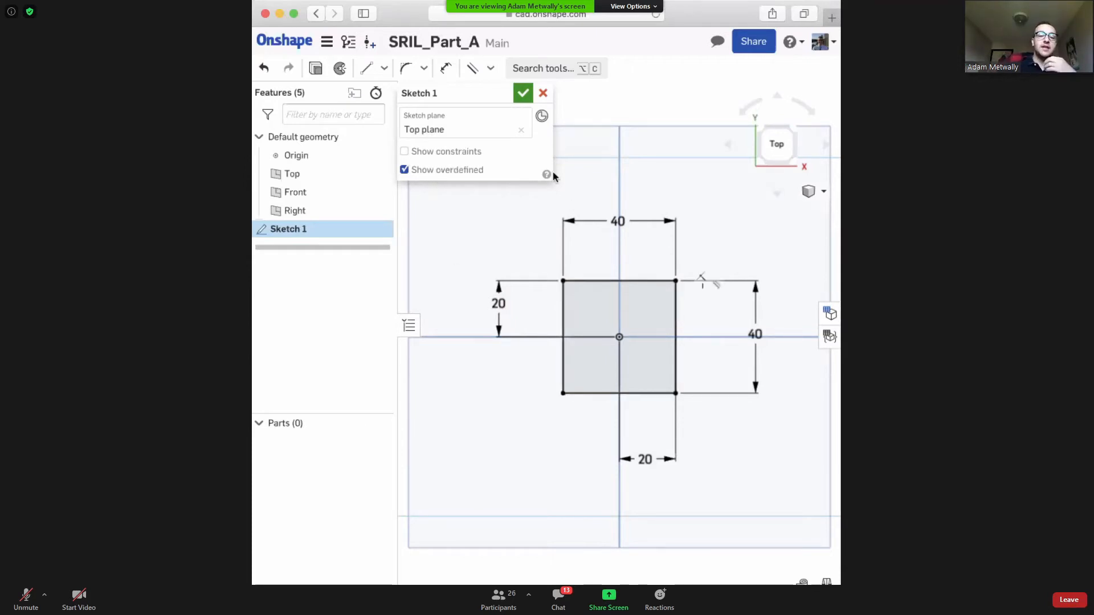
# Try adding a 30 mm horizontal dimension between the square's lower-left corner and the origin.
pyautogui.press('m')
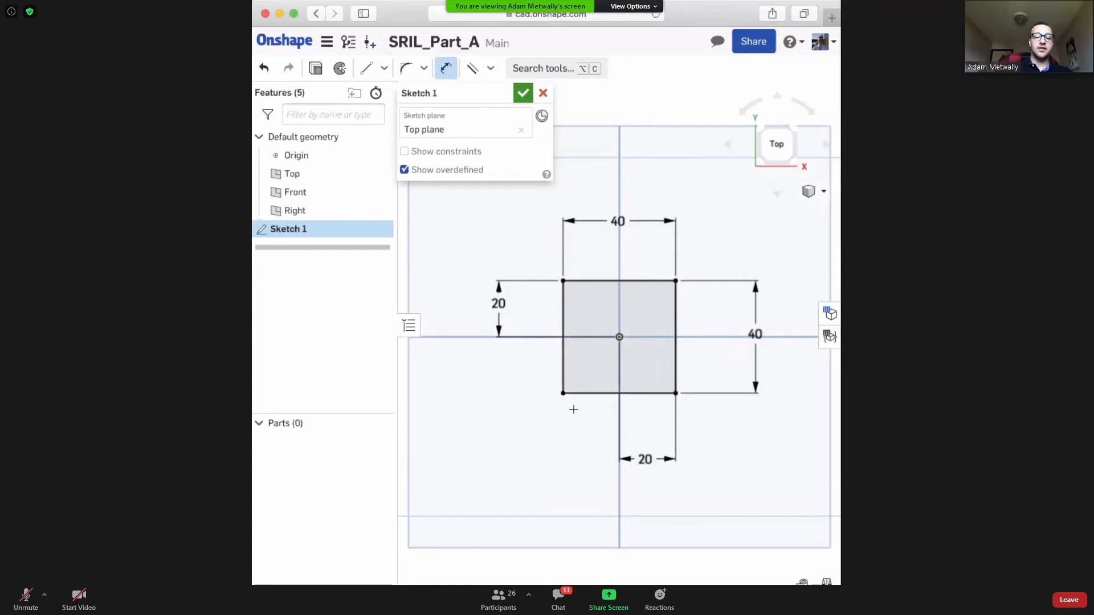
pyautogui.click(563, 393)
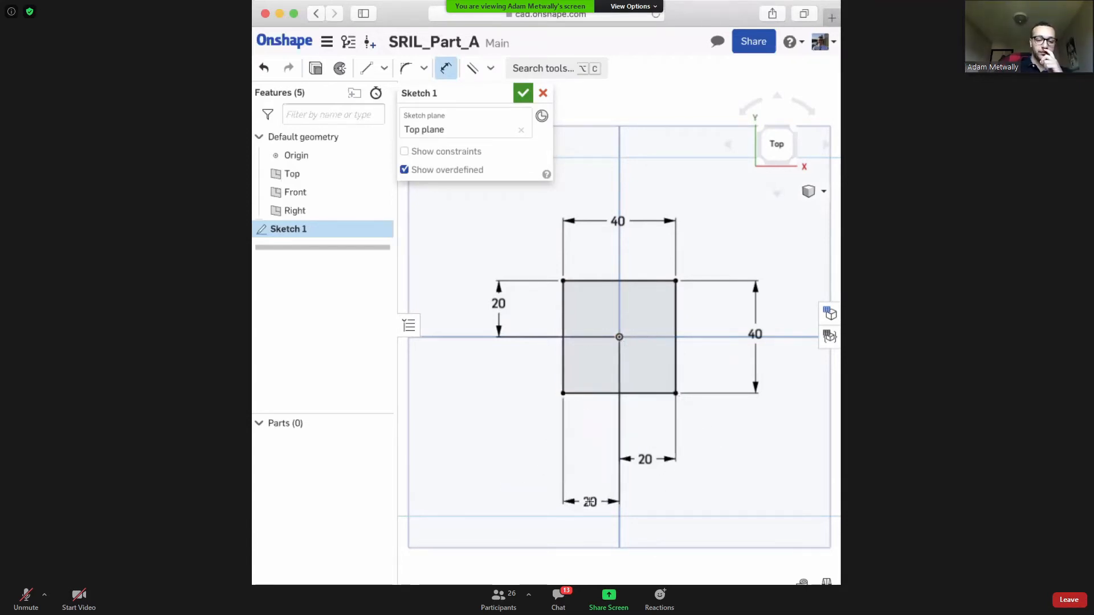
pyautogui.click(613, 495)
pyautogui.write('30')
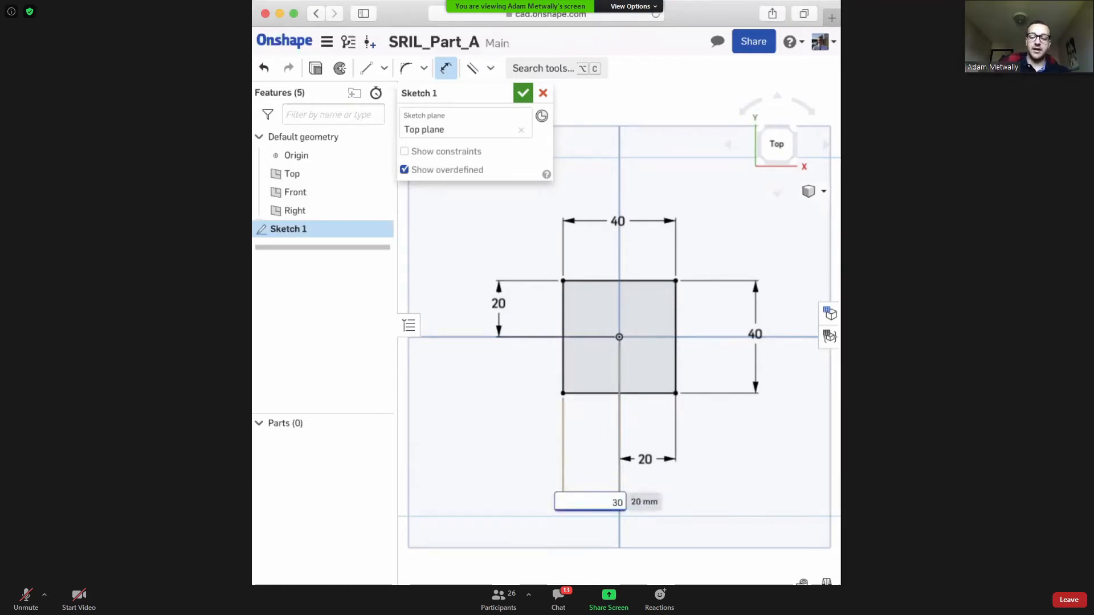
pyautogui.press('Return')
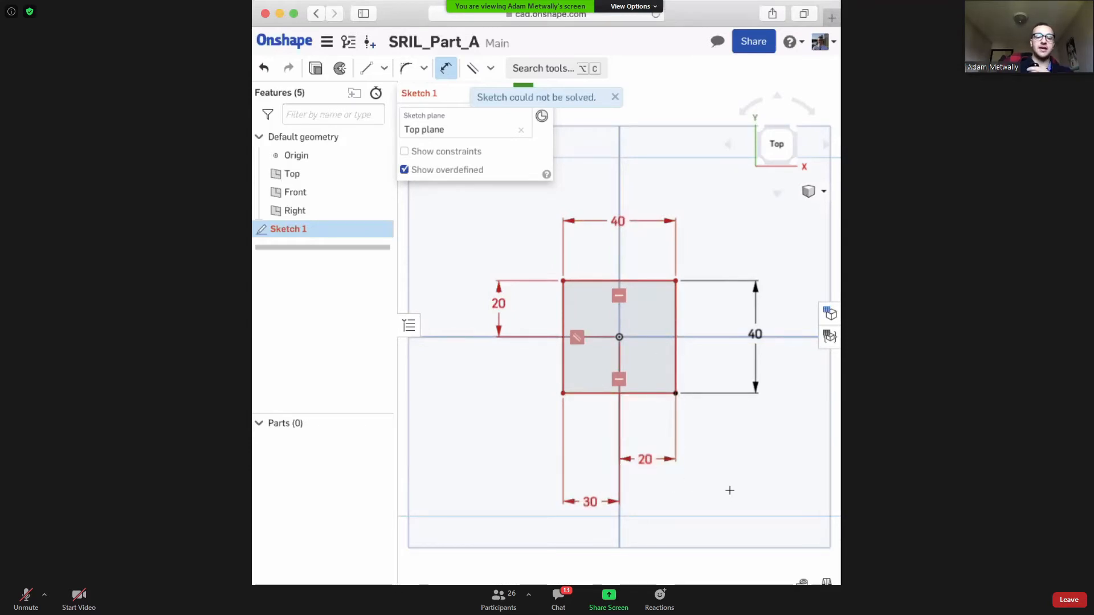
pyautogui.press('Escape')
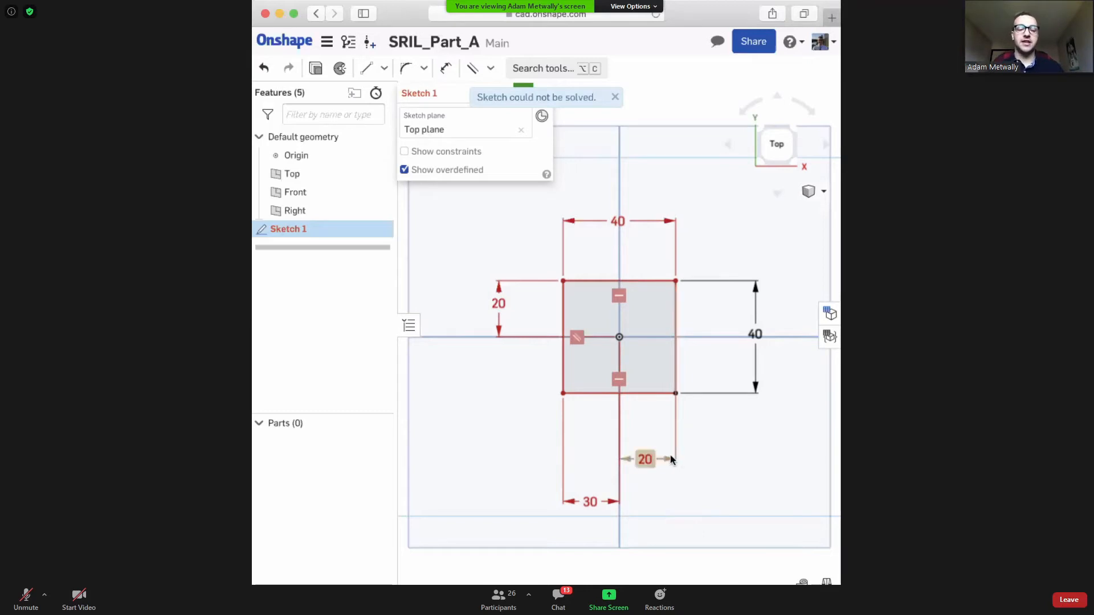
# Delete the conflicting 30 mm dimension and finish the sketch.
pyautogui.click(591, 501)
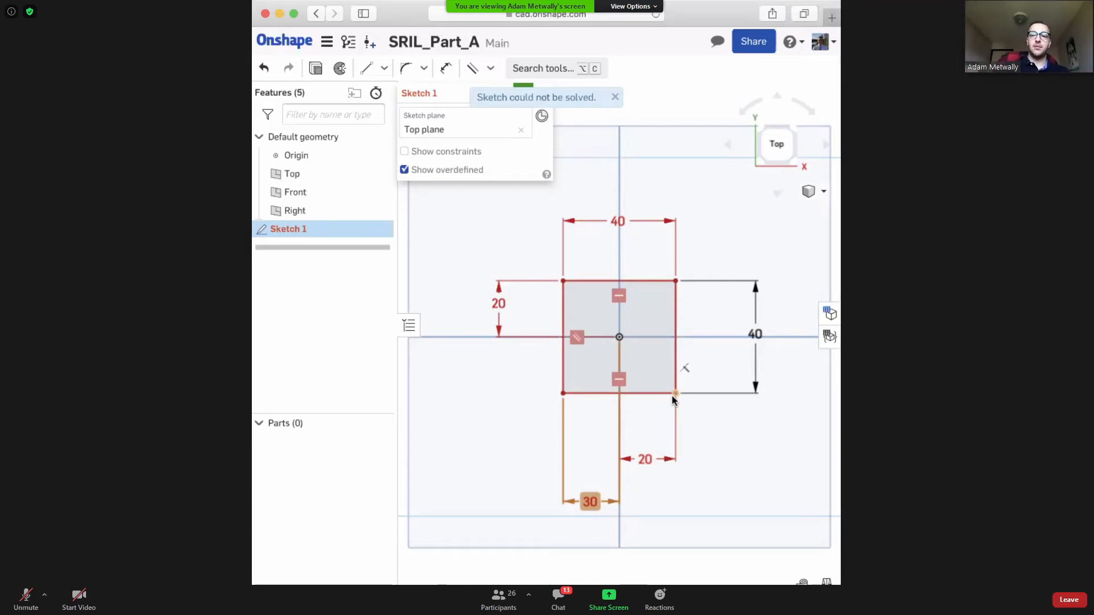
pyautogui.press('Delete')
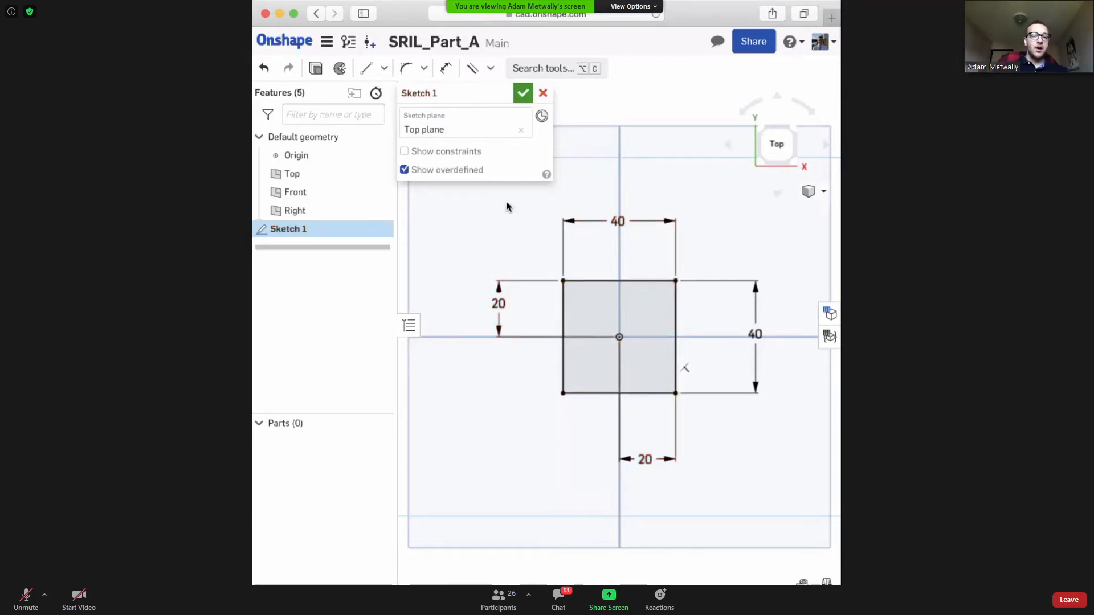
pyautogui.click(522, 93)
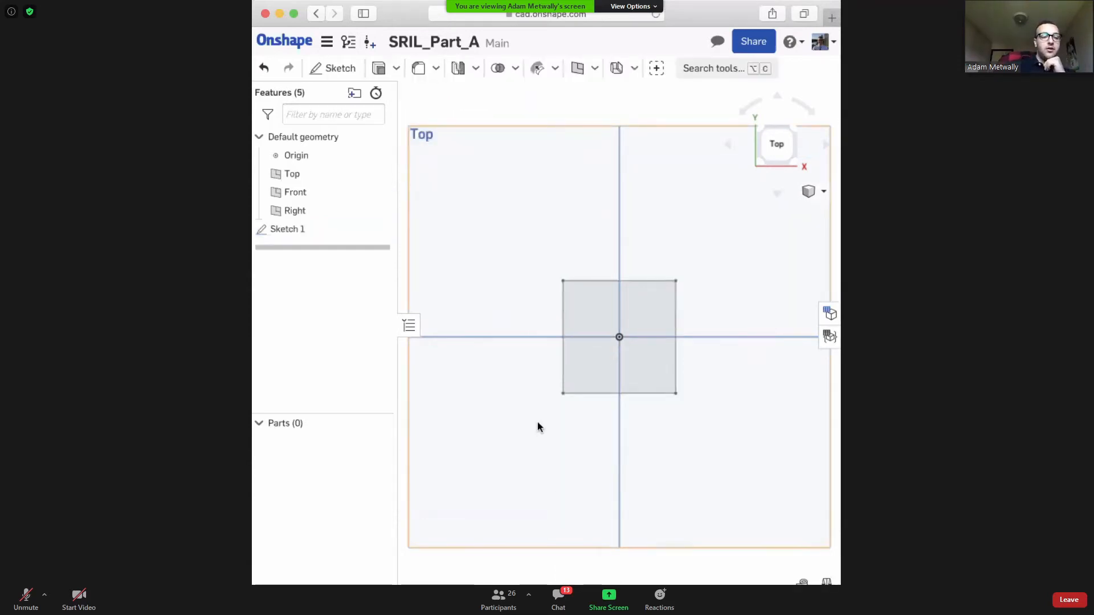
pyautogui.moveTo(538, 426); pyautogui.dragTo(563, 369, button='right')
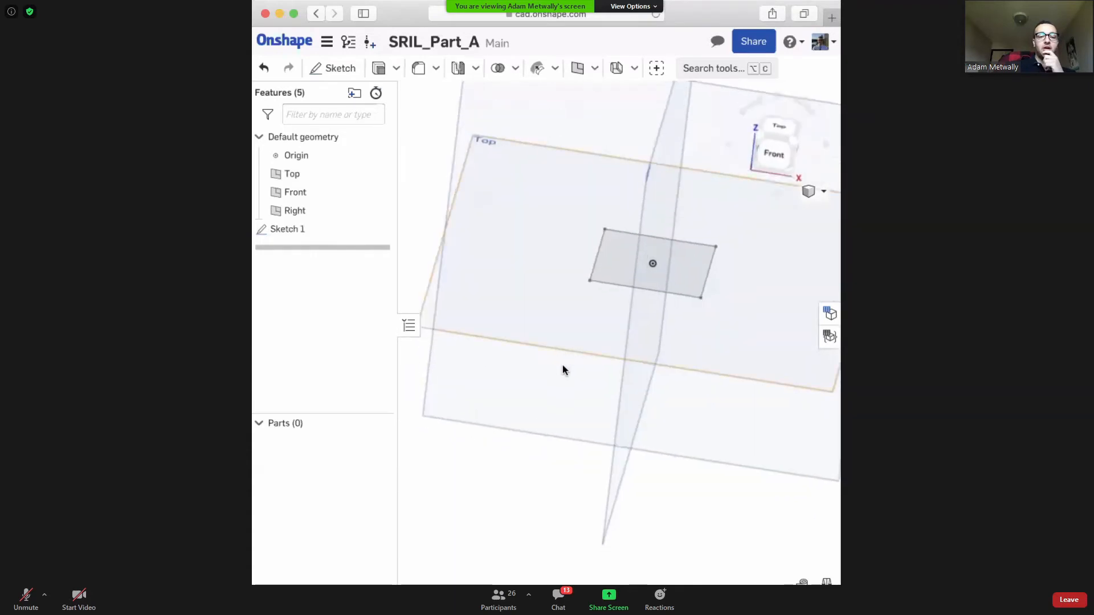
pyautogui.scroll(-5, 564, 361)
pyautogui.moveTo(572, 361); pyautogui.dragTo(564, 390, button='middle')
pyautogui.moveTo(621, 359); pyautogui.dragTo(631, 377, button='right')
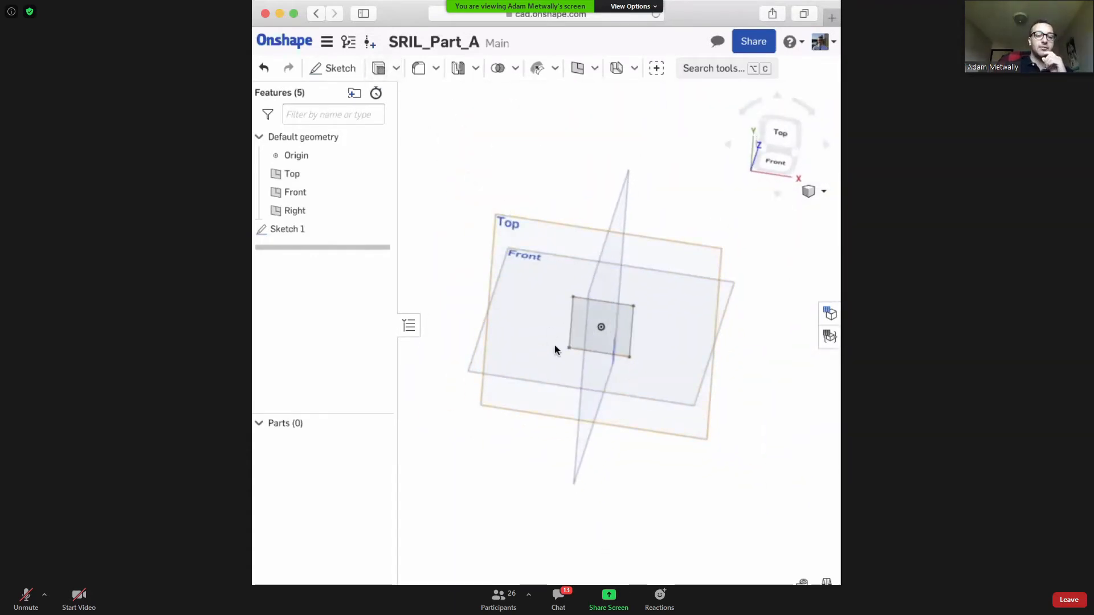
pyautogui.moveTo(556, 350); pyautogui.dragTo(567, 309, button='right')
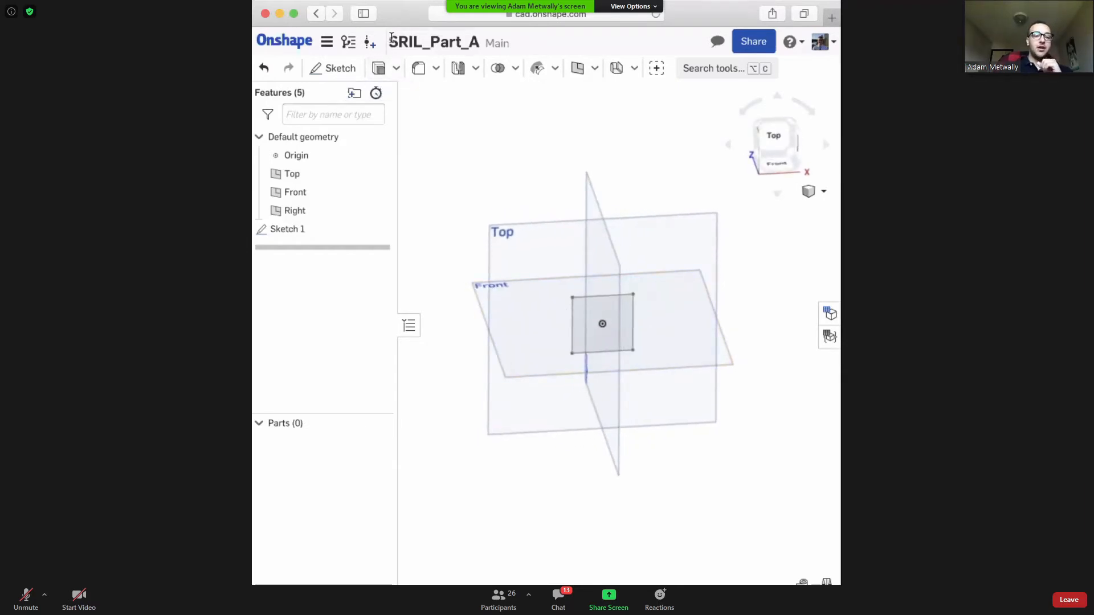
# Rename Sketch 1 as "Base Sketch for Box Extrude".
pyautogui.rightClick(277, 229)
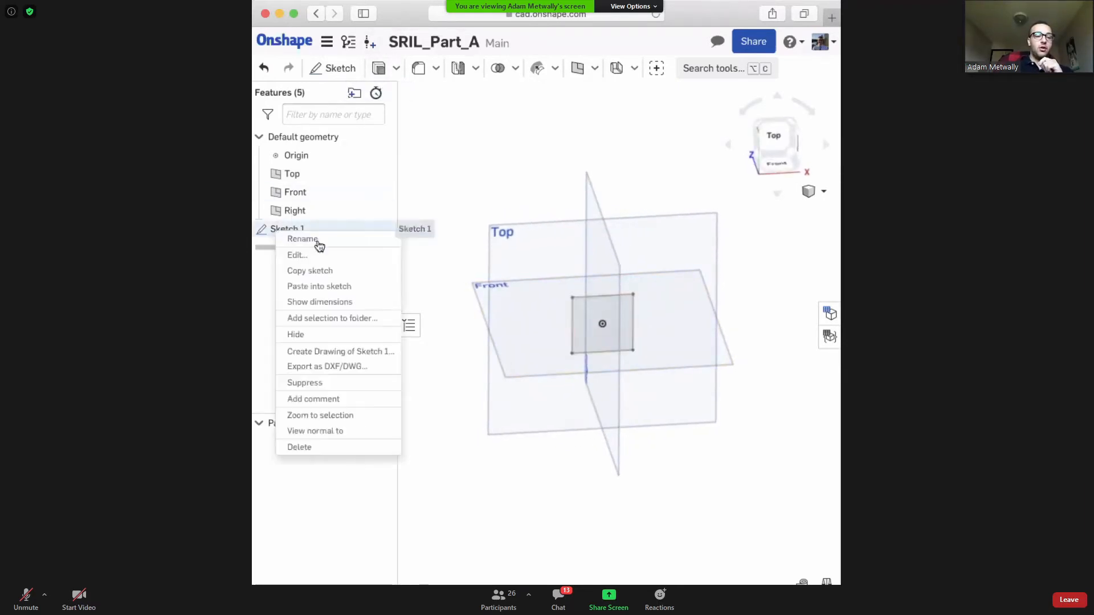
pyautogui.click(348, 241)
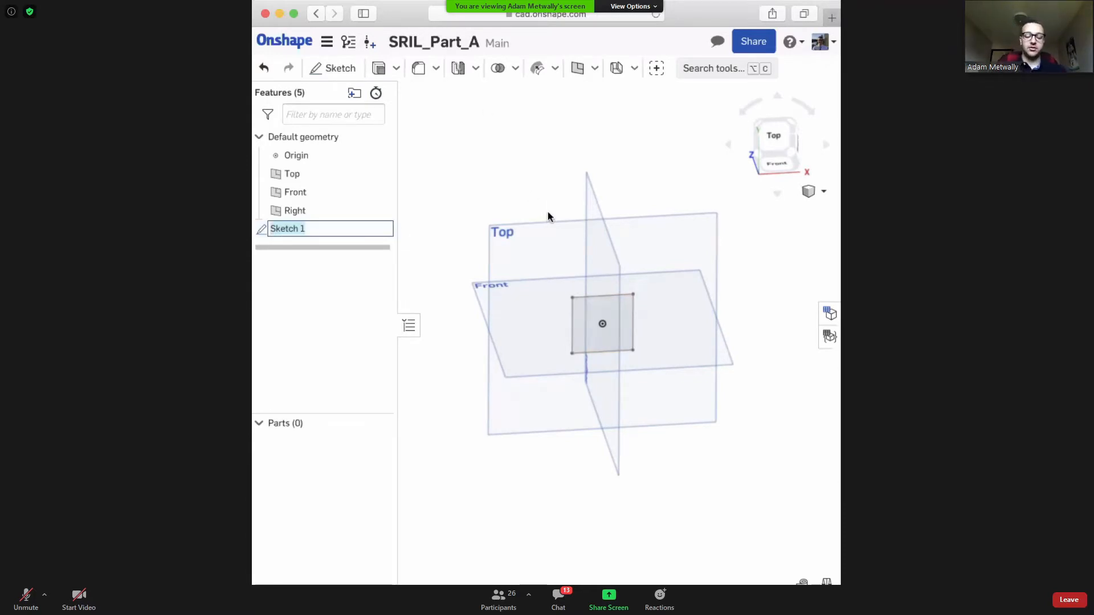
pyautogui.write('Rectangle on Top')
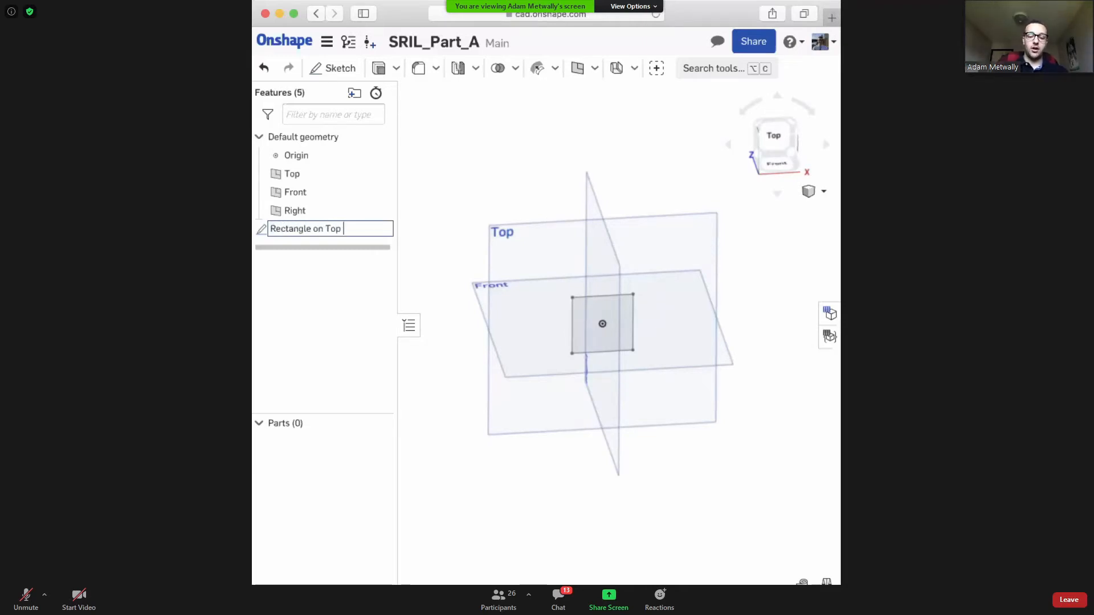
pyautogui.write(' Plane')
pyautogui.press('super+a')
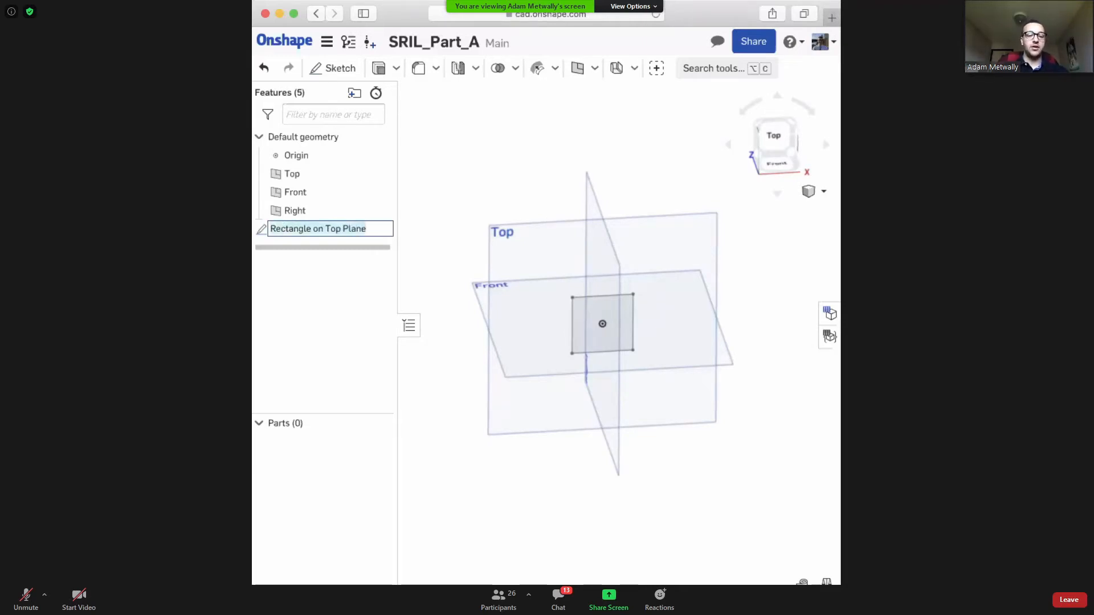
pyautogui.write('Base Sketch for')
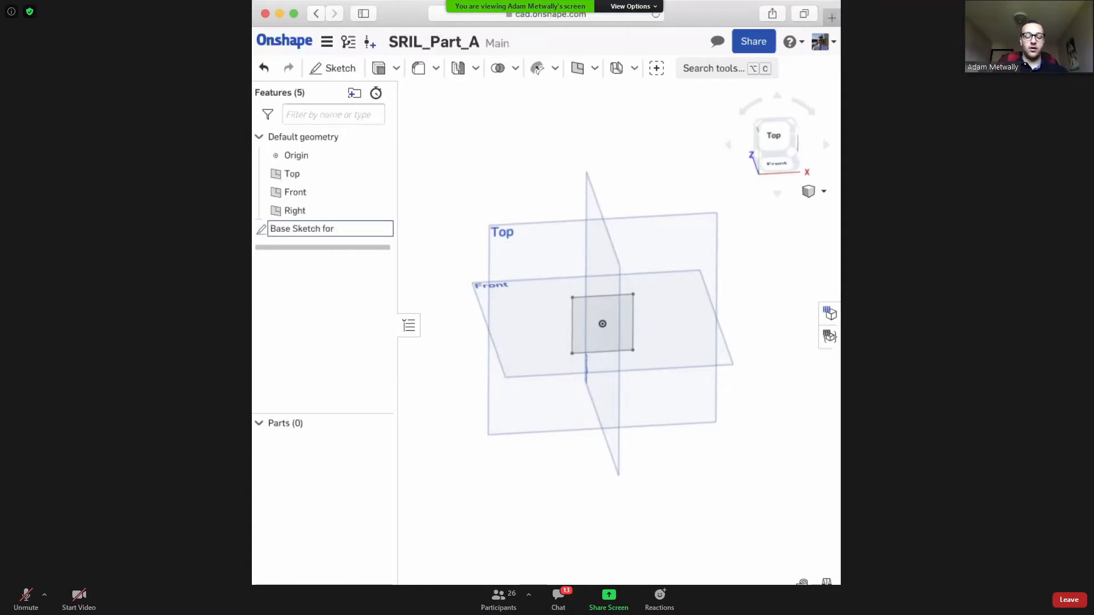
pyautogui.write('Box Extru')
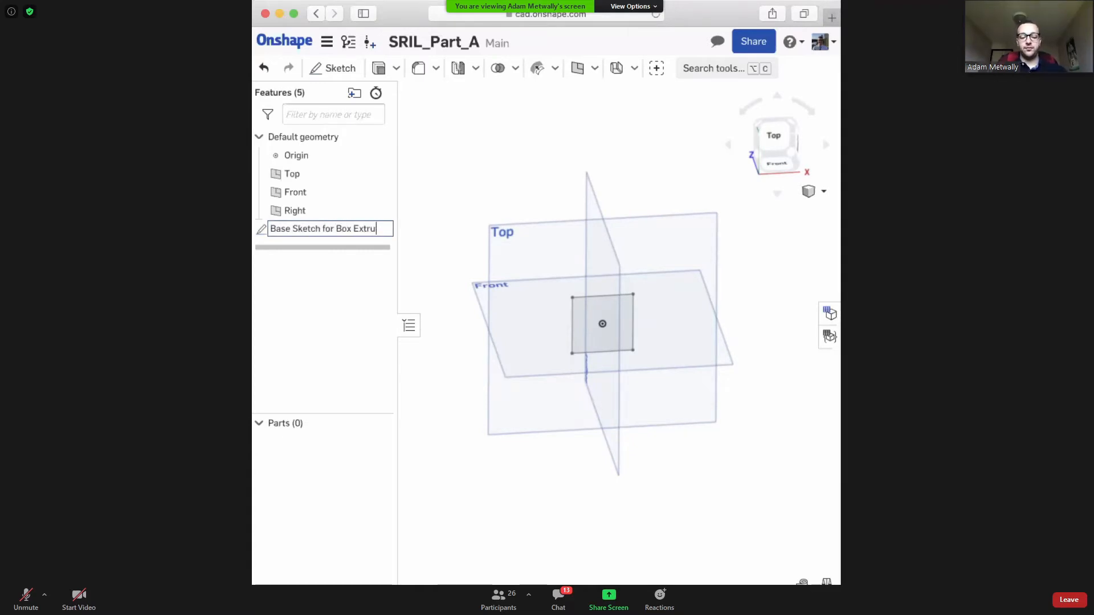
pyautogui.write('de')
pyautogui.press('Return')
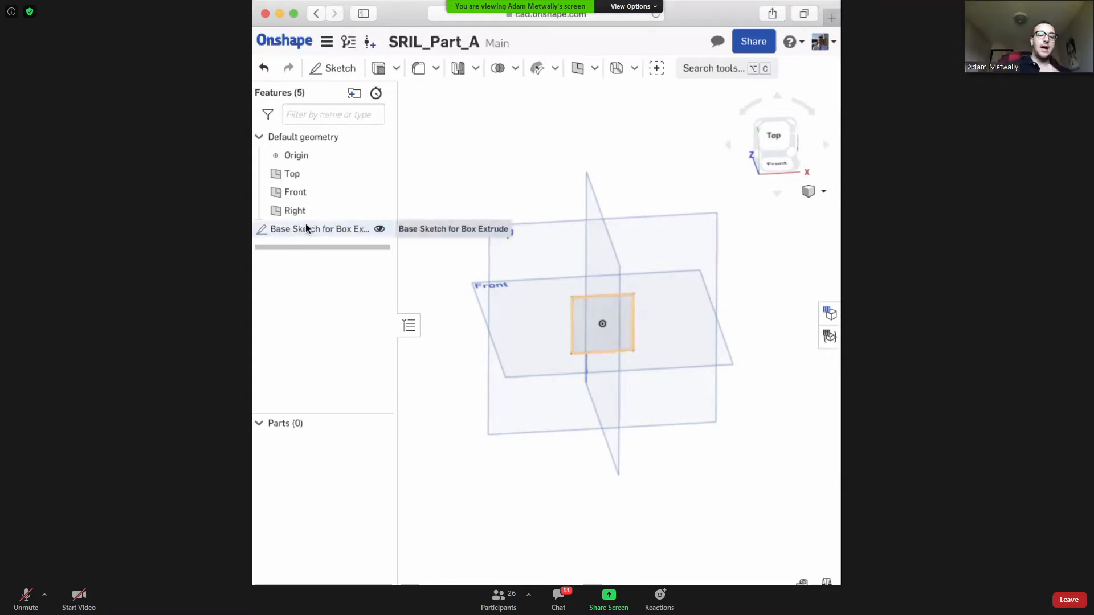
pyautogui.click(353, 229)
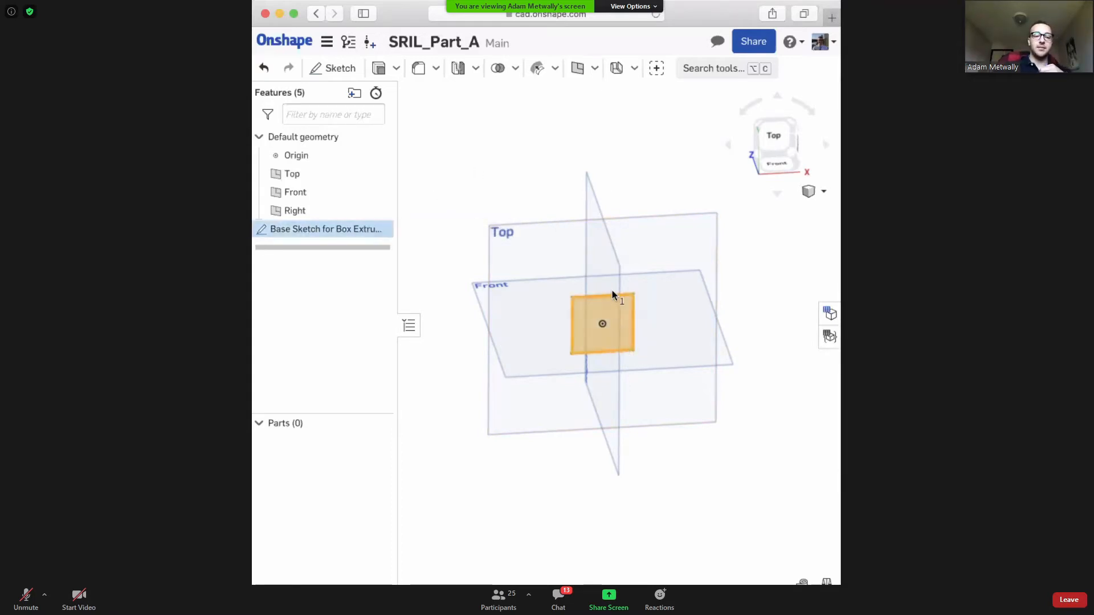
pyautogui.click(442, 190)
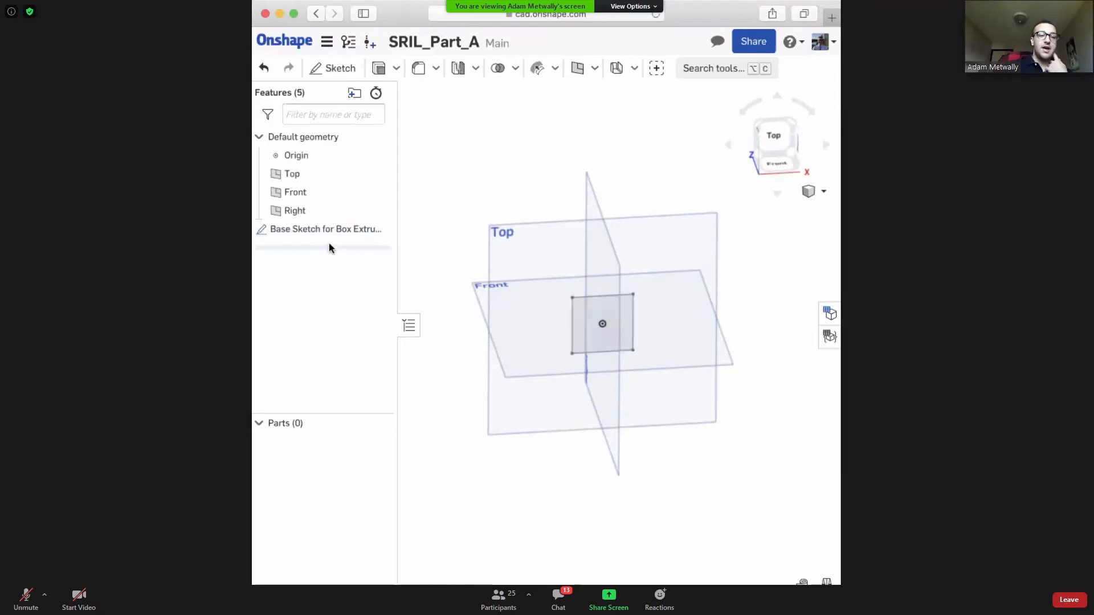
# Start a new solid Extrude in the Top view with the whole Base Sketch for Box Extrude as its profile.
pyautogui.click(381, 67)
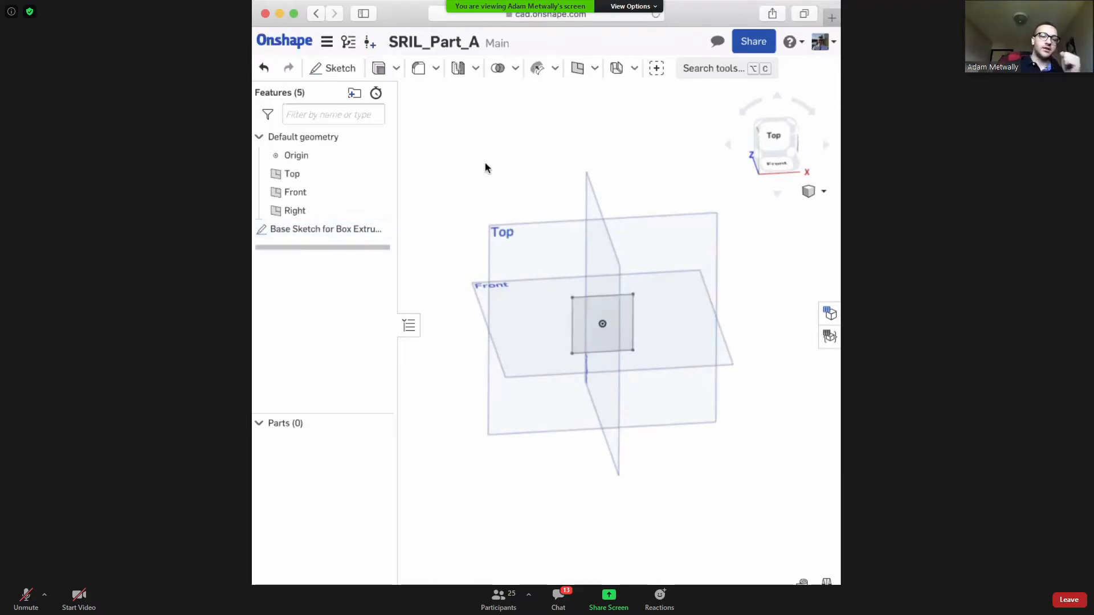
pyautogui.moveTo(564, 142); pyautogui.dragTo(627, 293, button='right')
pyautogui.click(775, 143)
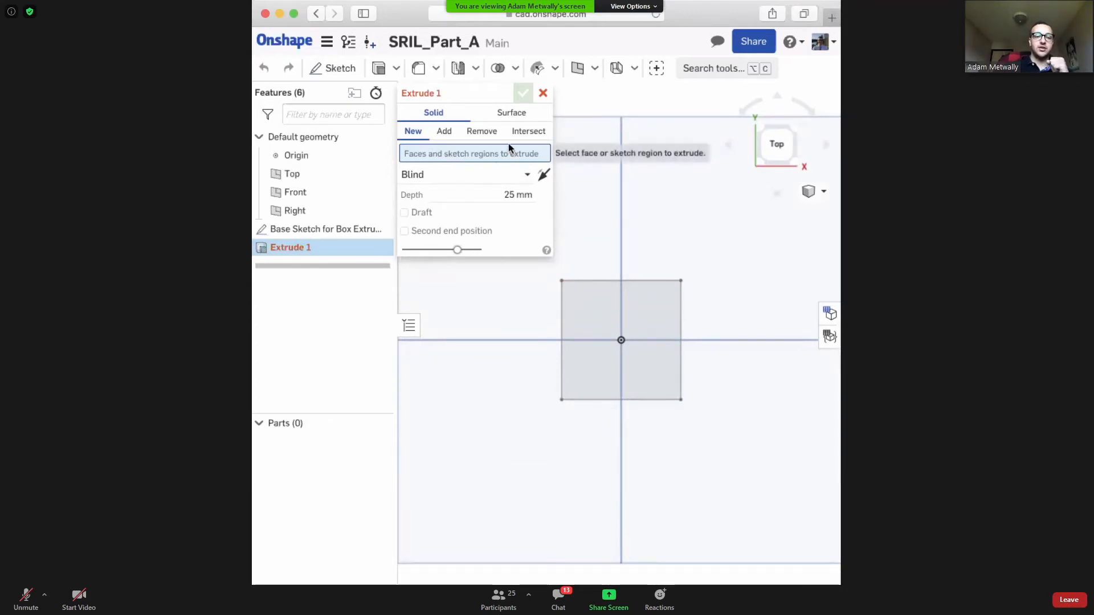
pyautogui.click(621, 297)
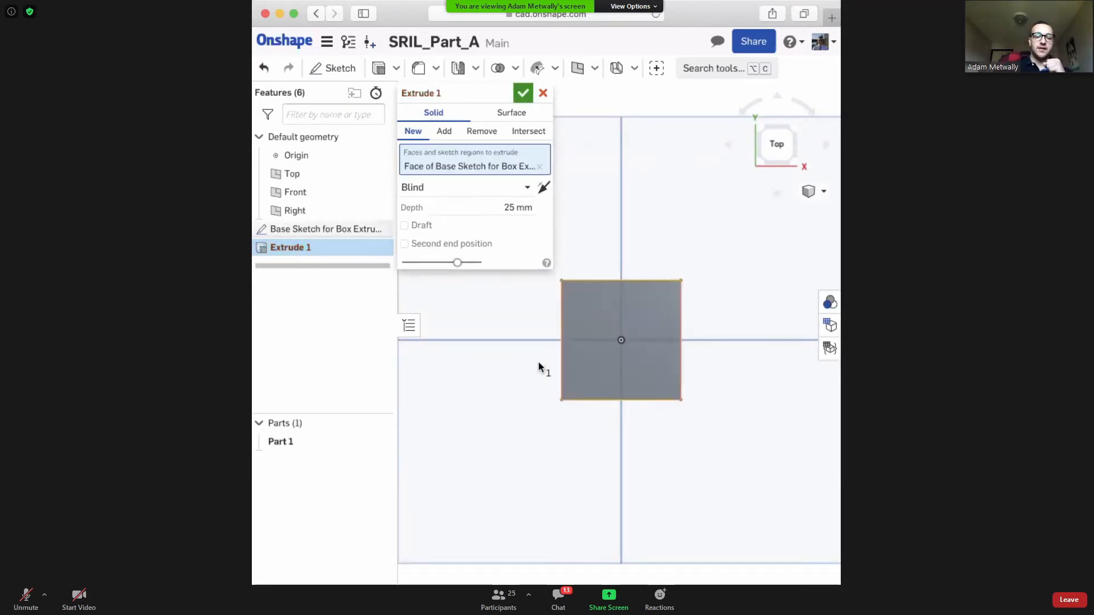
pyautogui.click(539, 167)
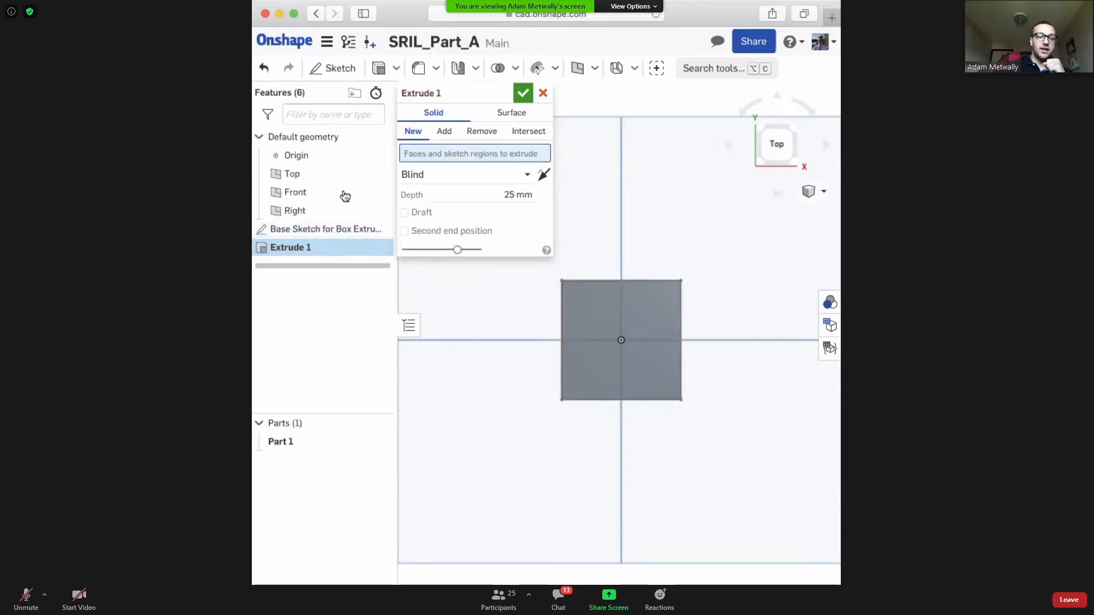
pyautogui.click(309, 231)
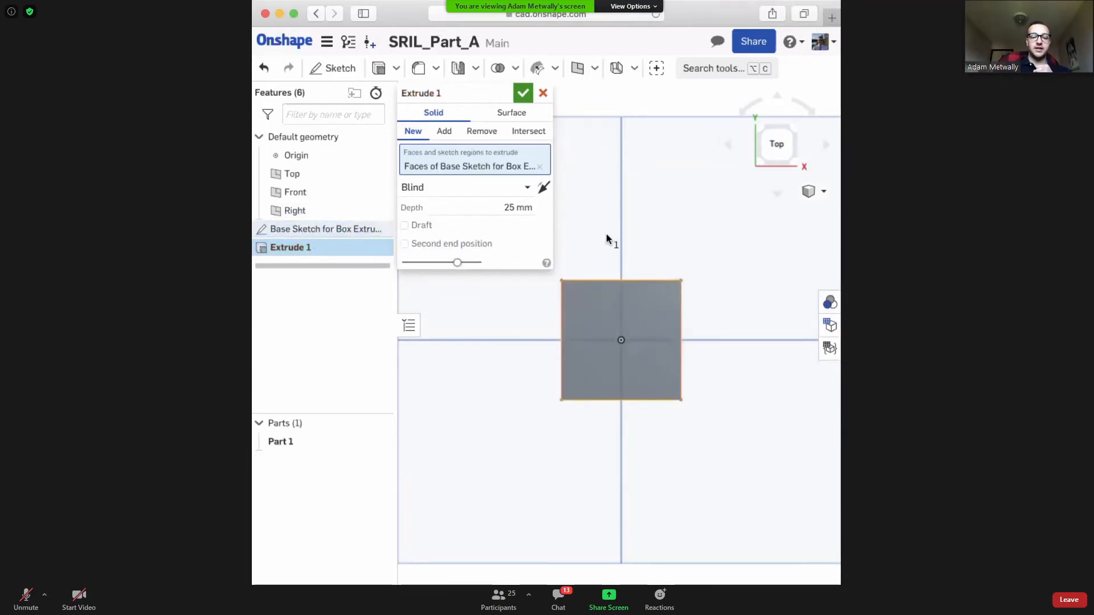
# Keep the Blind end type, set the extrude depth to 40 mm and accept the feature.
pyautogui.click(526, 187)
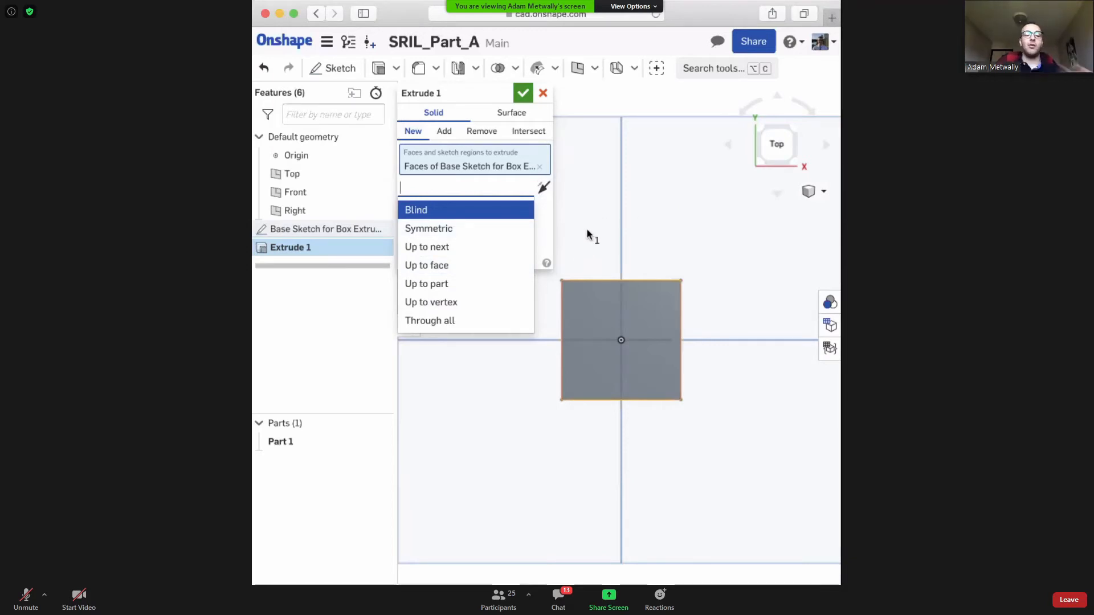
pyautogui.click(652, 229)
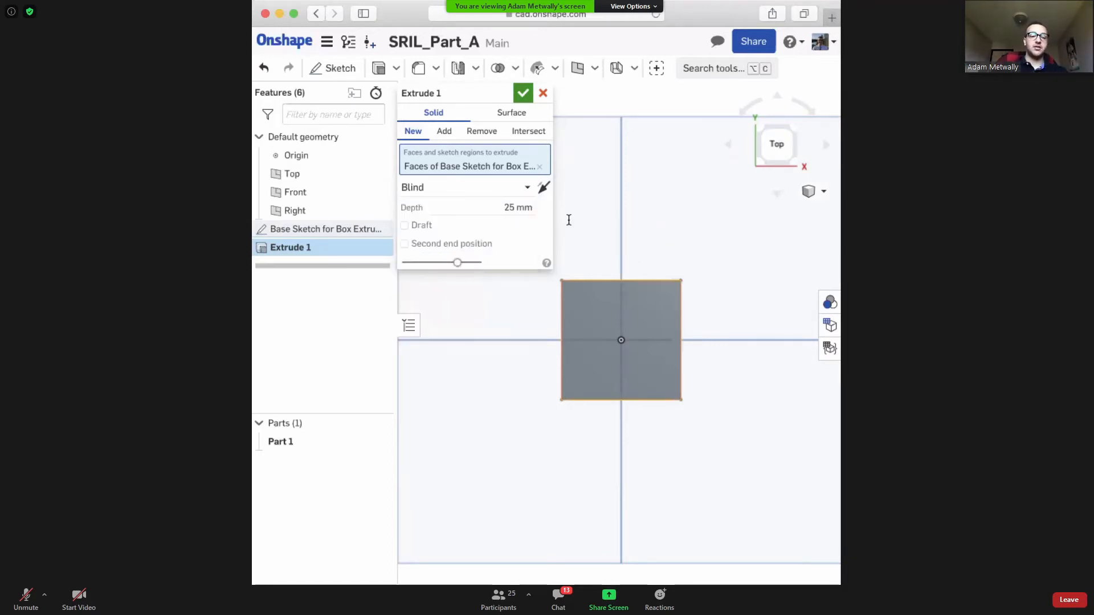
pyautogui.click(525, 210)
pyautogui.click(513, 212)
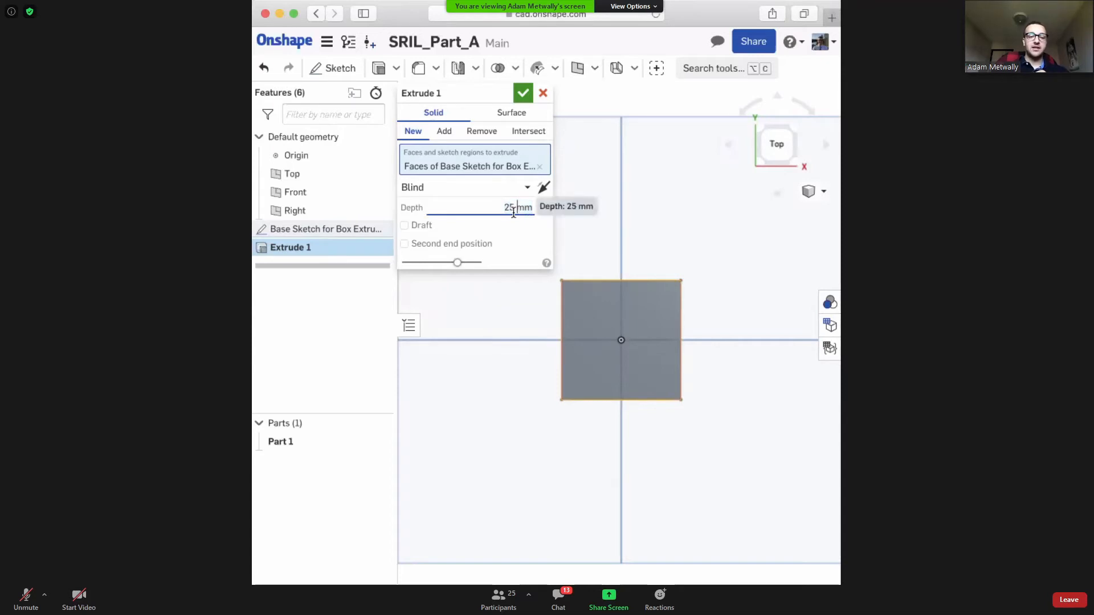
pyautogui.press('BackSpace')
pyautogui.press('BackSpace')
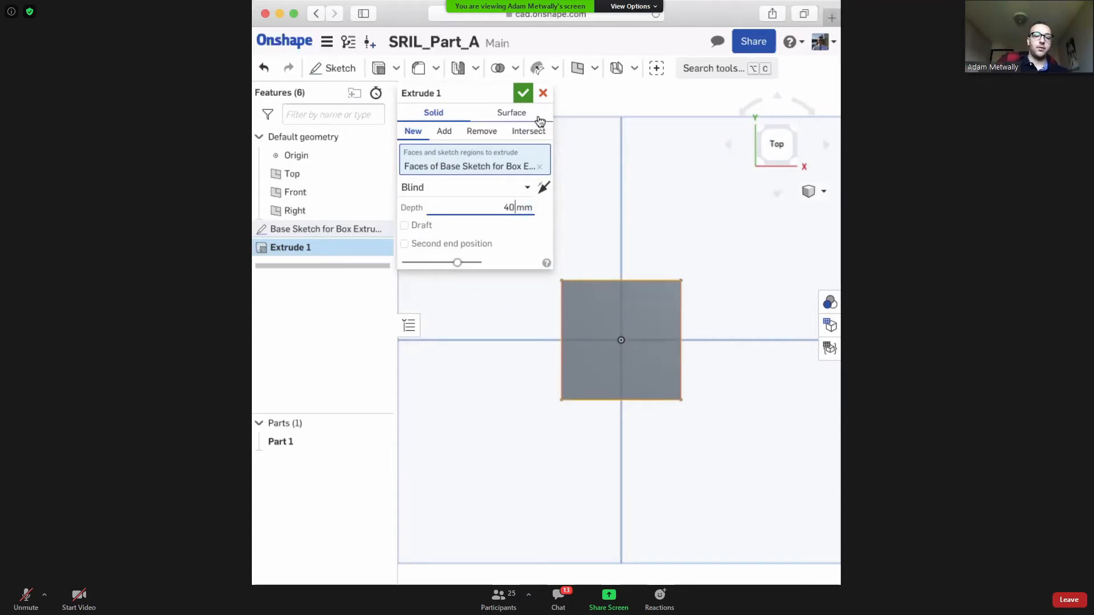
pyautogui.click(523, 94)
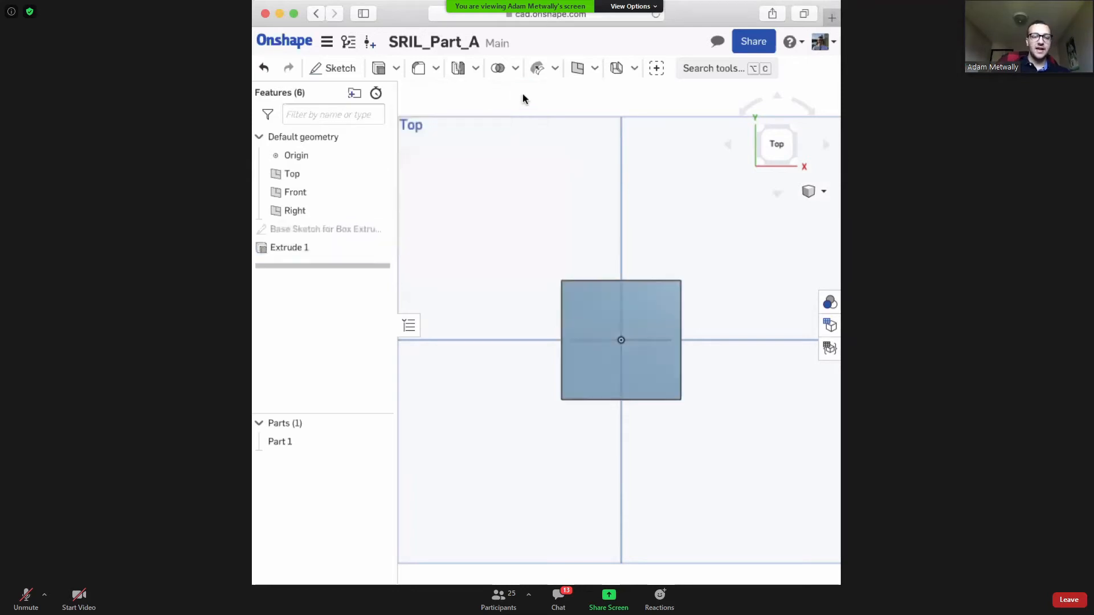
# Rename the Extrude 1 feature as "Box".
pyautogui.moveTo(552, 355); pyautogui.dragTo(633, 335, button='right')
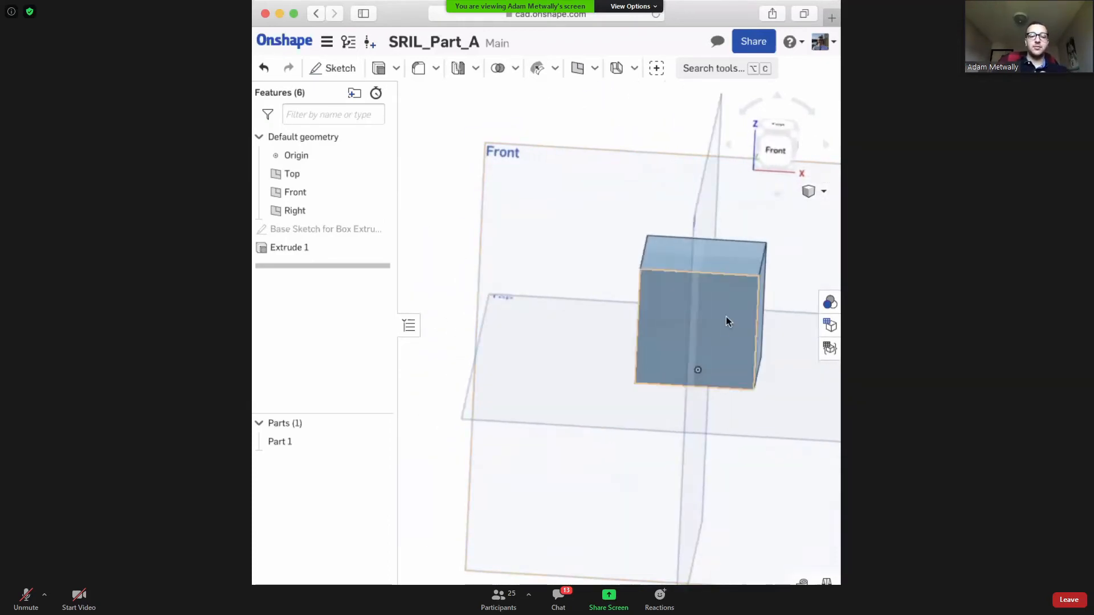
pyautogui.moveTo(726, 317); pyautogui.dragTo(716, 318, button='right')
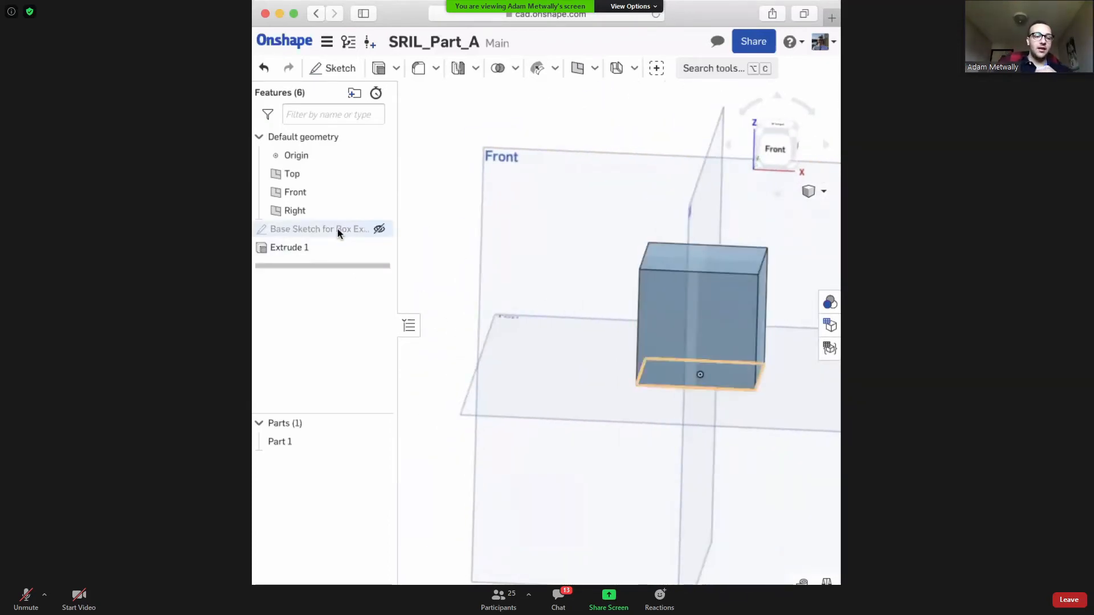
pyautogui.click(319, 229)
pyautogui.click(435, 174)
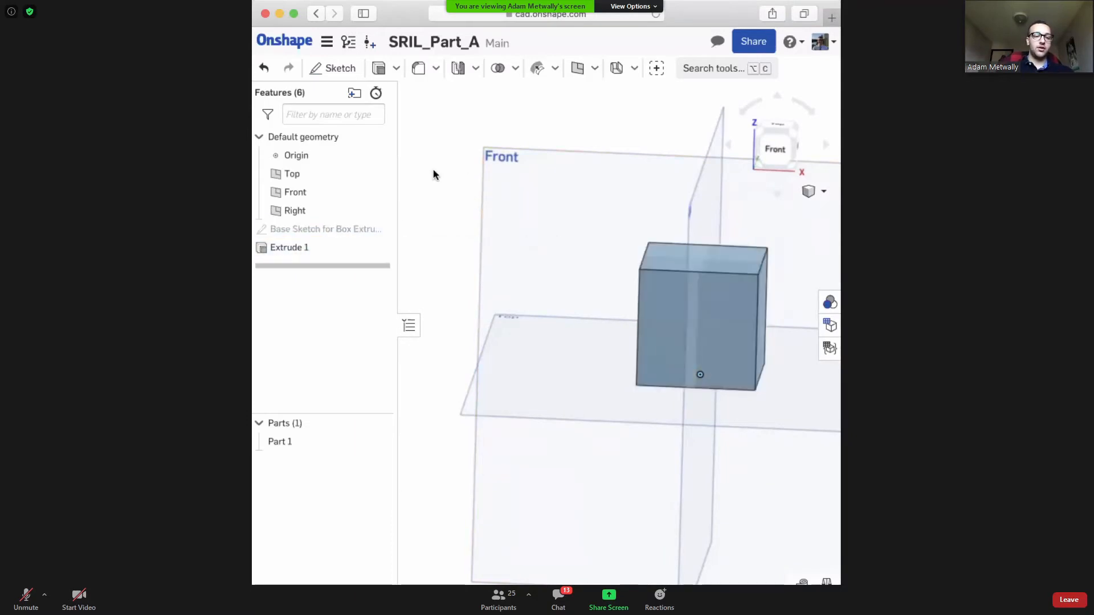
pyautogui.rightClick(303, 248)
pyautogui.click(330, 257)
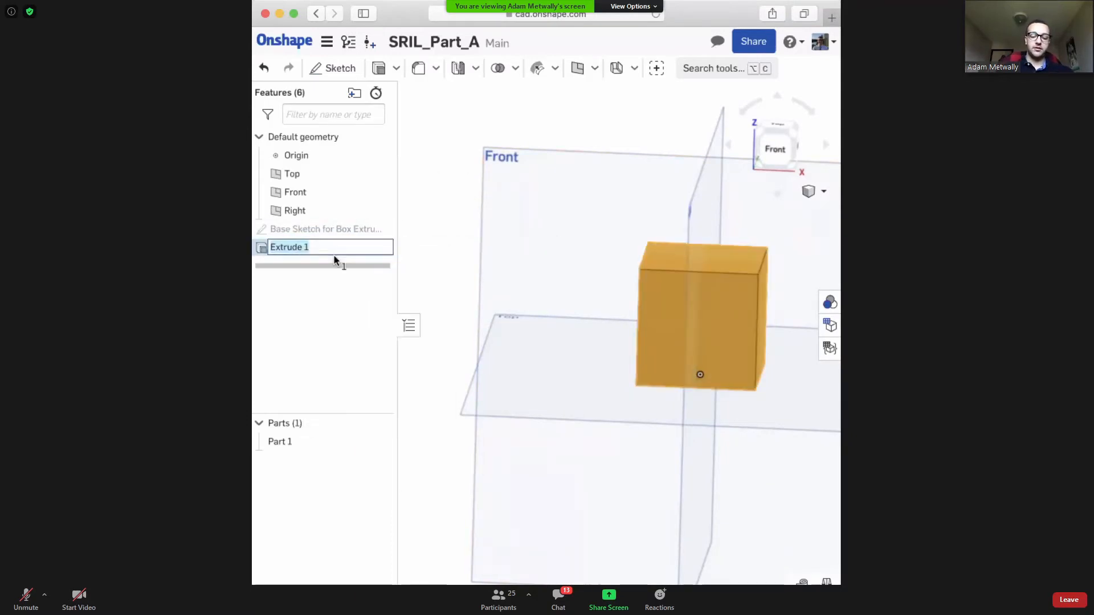
pyautogui.write('Box')
pyautogui.press('Return')
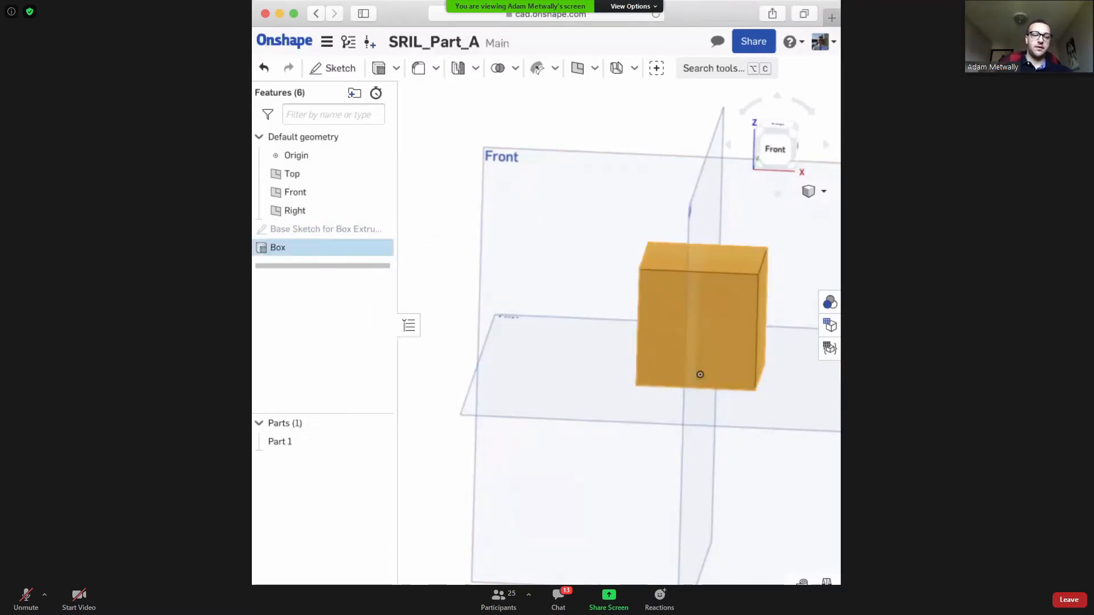
# Reopen Base Sketch for Box Extrude in the Top view and set the square's width and height to 50 mm.
pyautogui.click(405, 160)
pyautogui.doubleClick(346, 229)
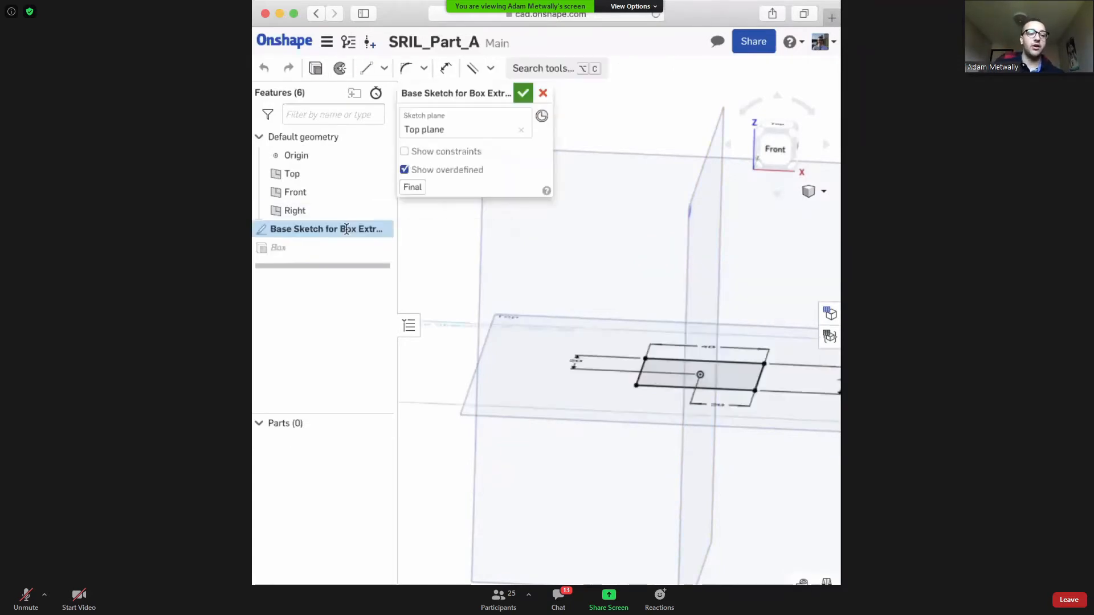
pyautogui.moveTo(566, 274)
pyautogui.mouseDown(button='right')
pyautogui.moveTo(566, 296)
pyautogui.moveTo(603, 313)
pyautogui.moveTo(568, 335)
pyautogui.moveTo(545, 315)
pyautogui.moveTo(601, 299)
pyautogui.moveTo(478, 293)
pyautogui.moveTo(513, 286)
pyautogui.mouseUp(button='right')
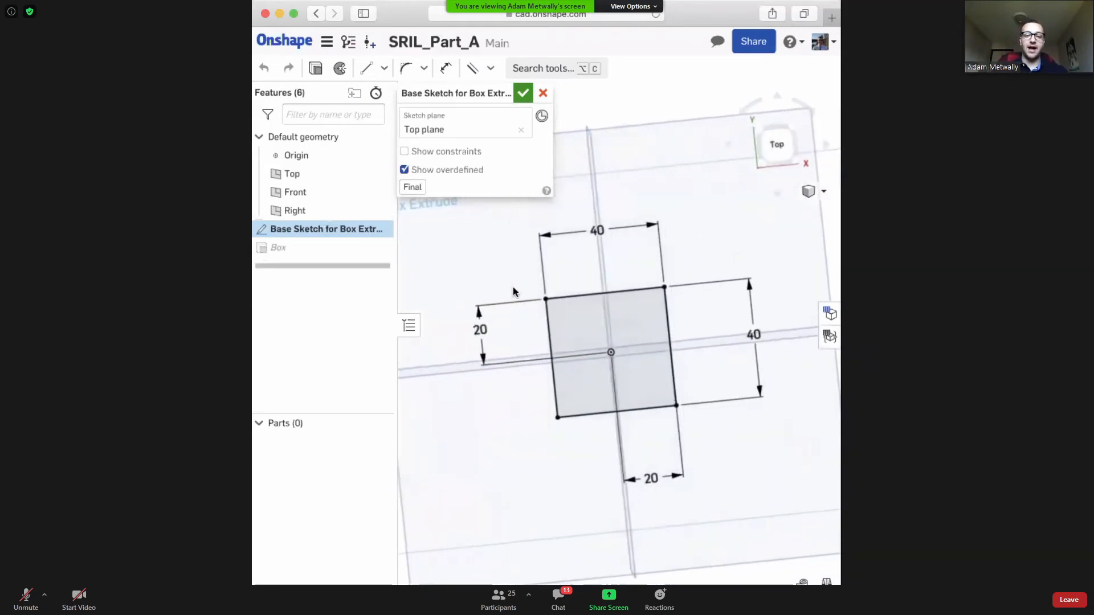
pyautogui.click(784, 145)
pyautogui.doubleClick(618, 224)
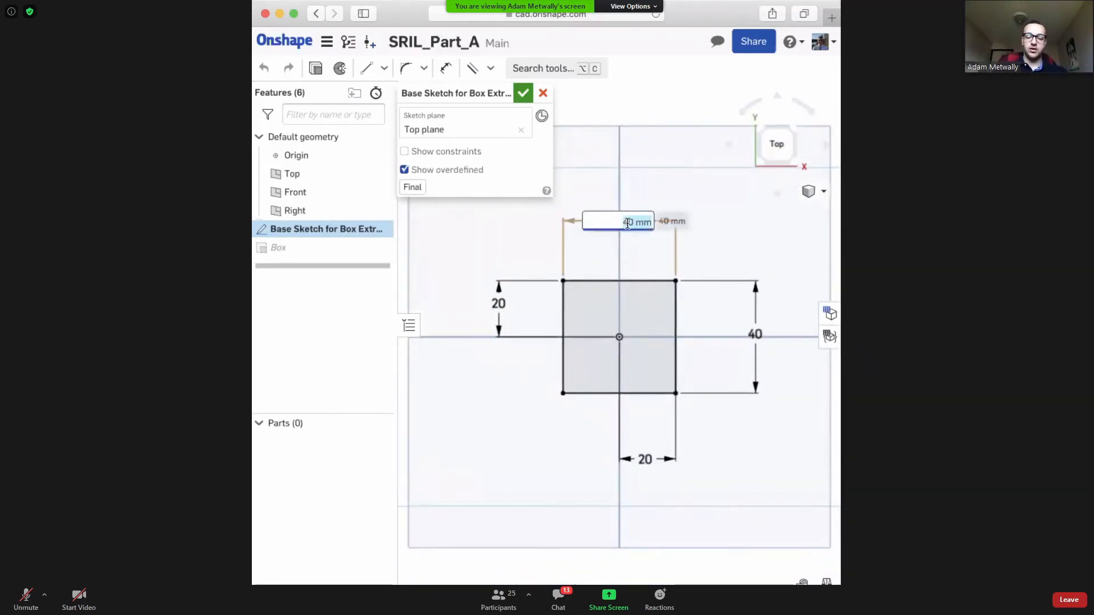
pyautogui.write('50')
pyautogui.press('Return')
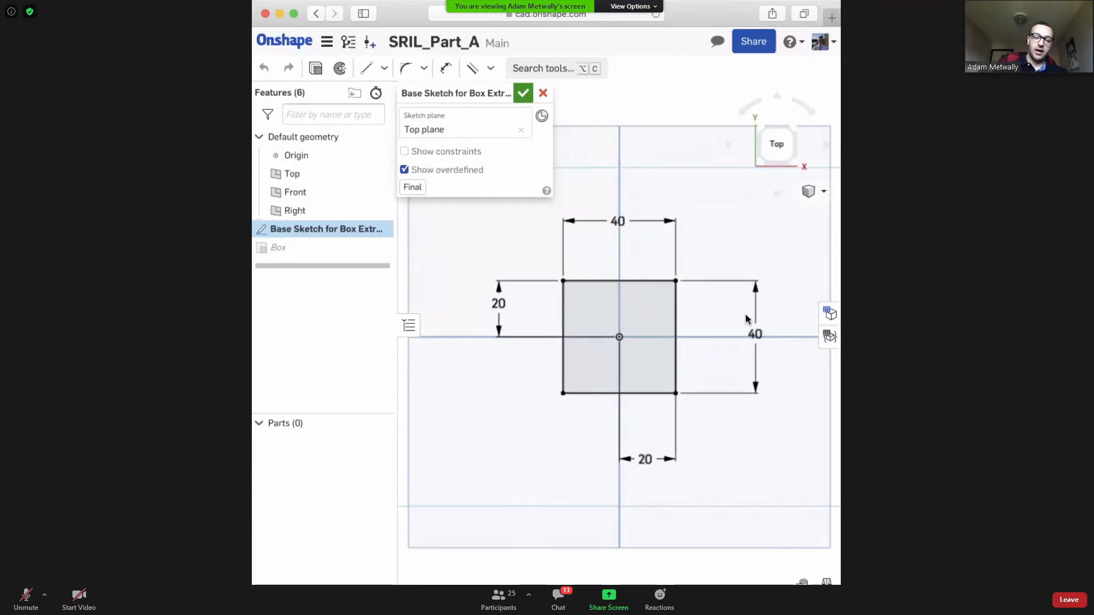
pyautogui.doubleClick(755, 333)
pyautogui.write('50')
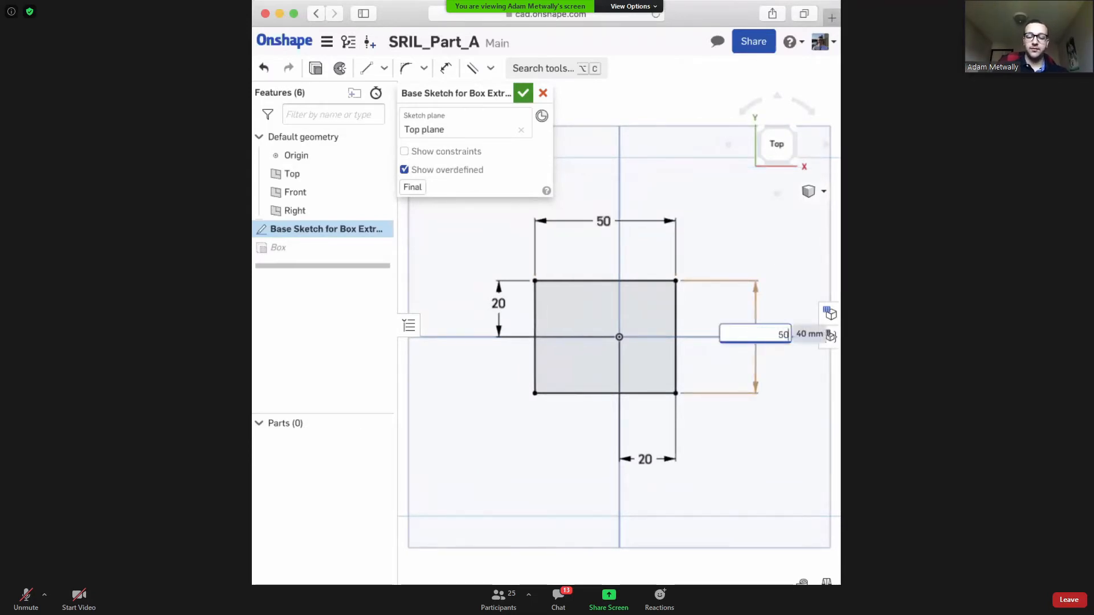
pyautogui.press('Return')
# Set both origin offset dimensions of the square to 25 mm and accept the sketch.
pyautogui.doubleClick(644, 458)
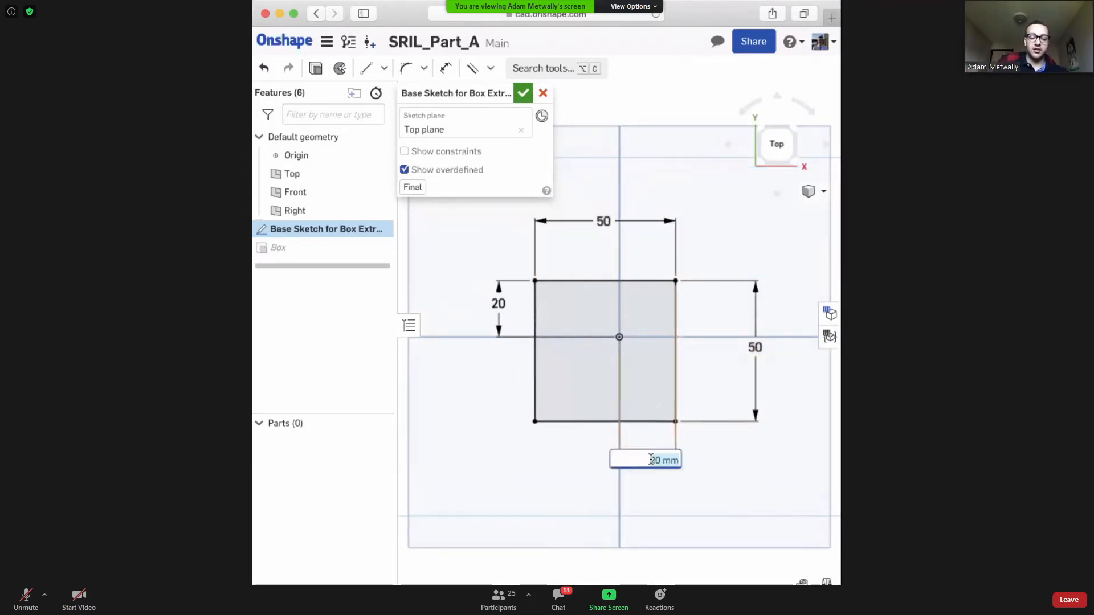
pyautogui.write('24')
pyautogui.press('BackSpace')
pyautogui.write('5')
pyautogui.press('Return')
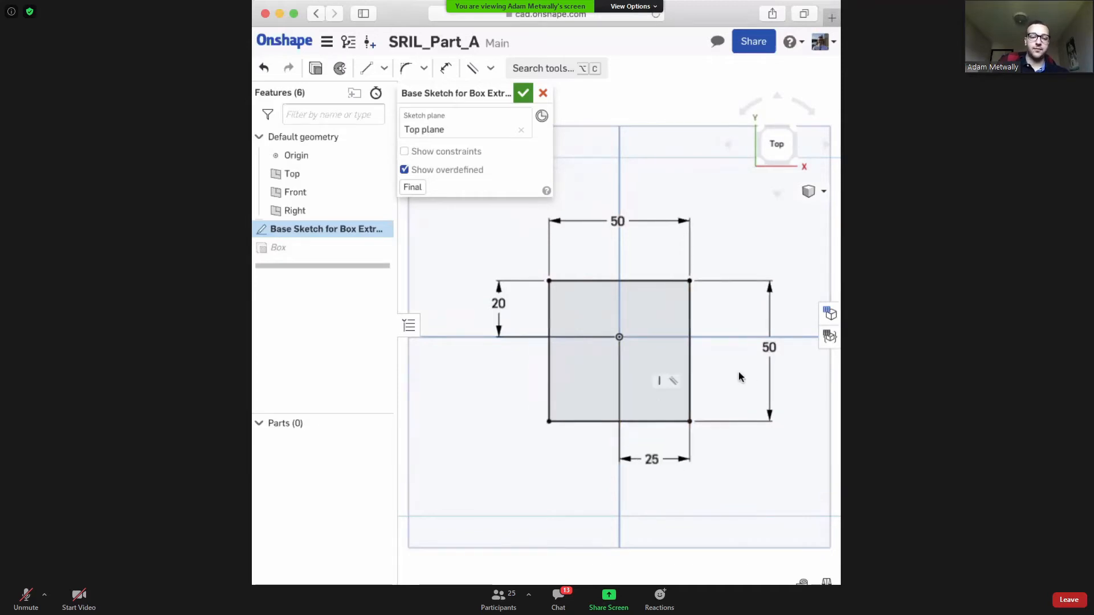
pyautogui.doubleClick(498, 302)
pyautogui.write('25')
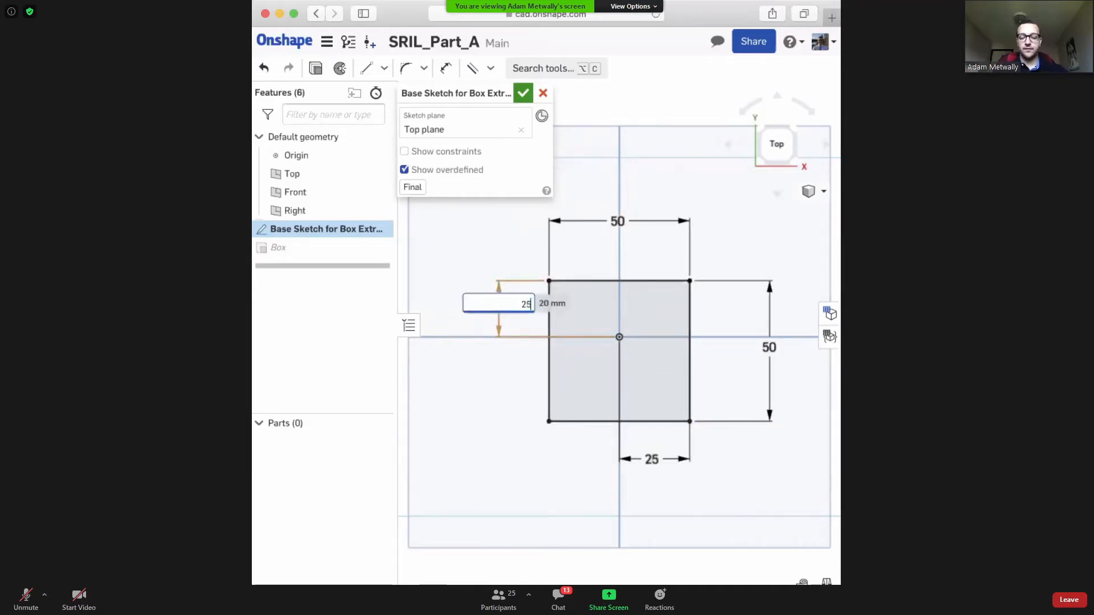
pyautogui.press('Return')
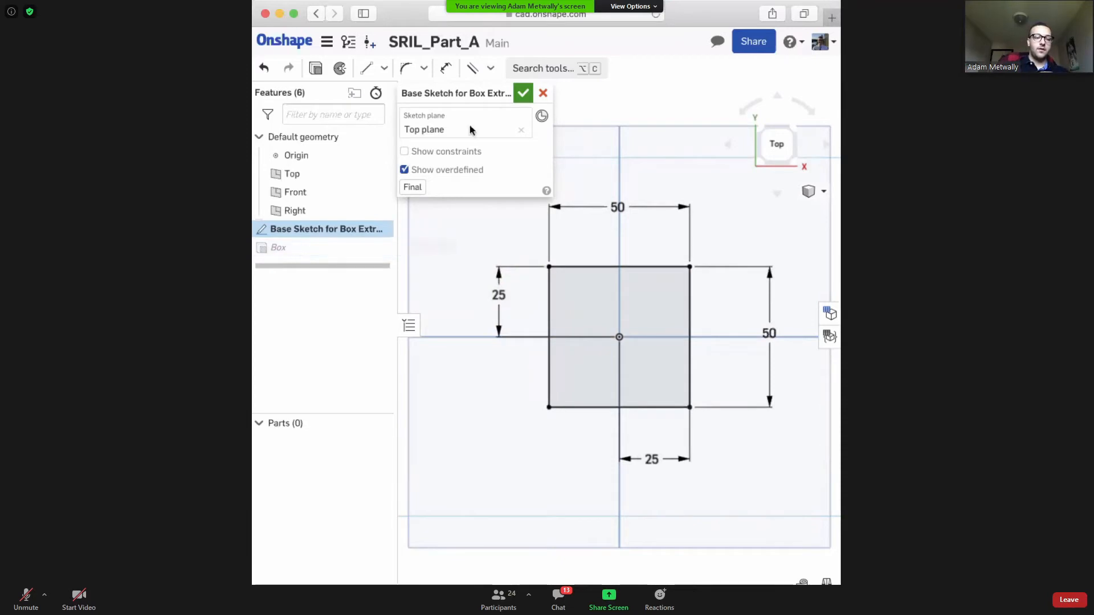
pyautogui.click(522, 93)
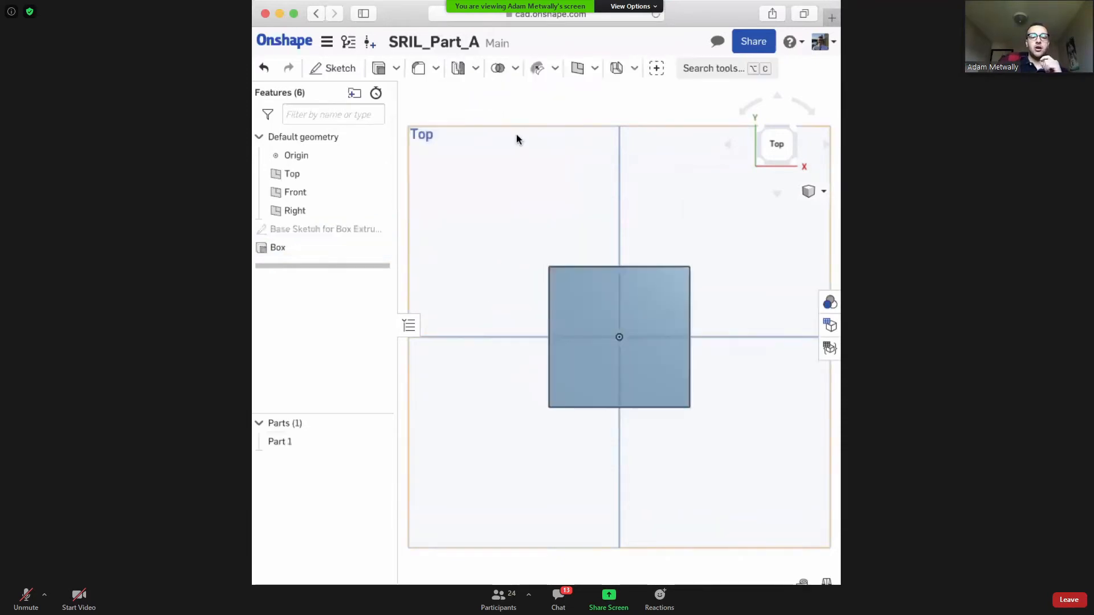
# Edit the Box extrude, set its depth to 50 mm and accept the feature.
pyautogui.click(359, 248)
pyautogui.moveTo(547, 279); pyautogui.dragTo(576, 233, button='right')
pyautogui.rightClick(275, 249)
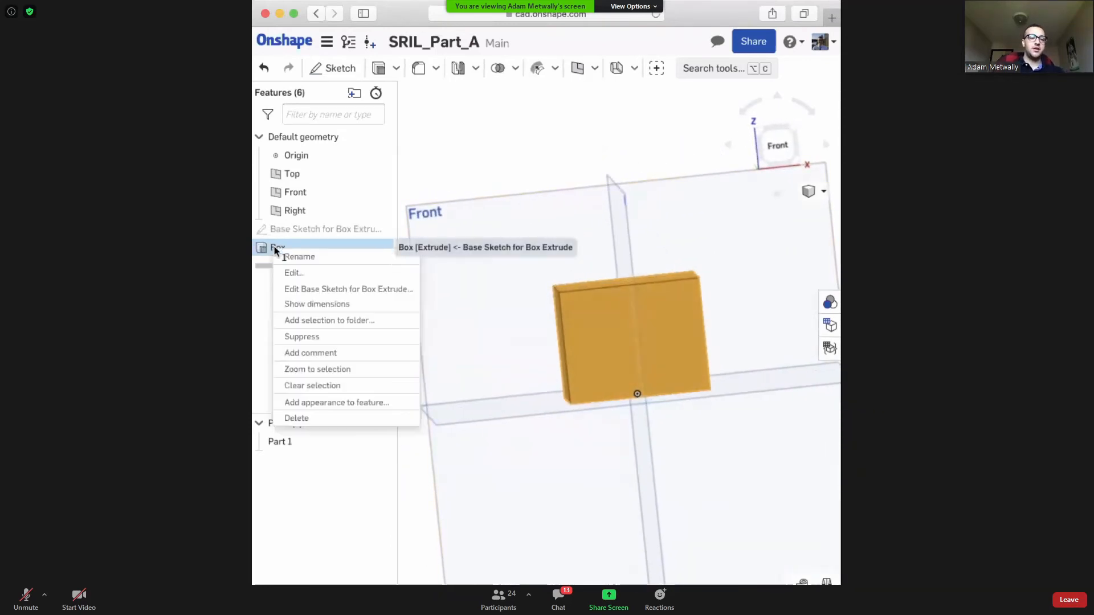
pyautogui.click(294, 273)
pyautogui.click(508, 206)
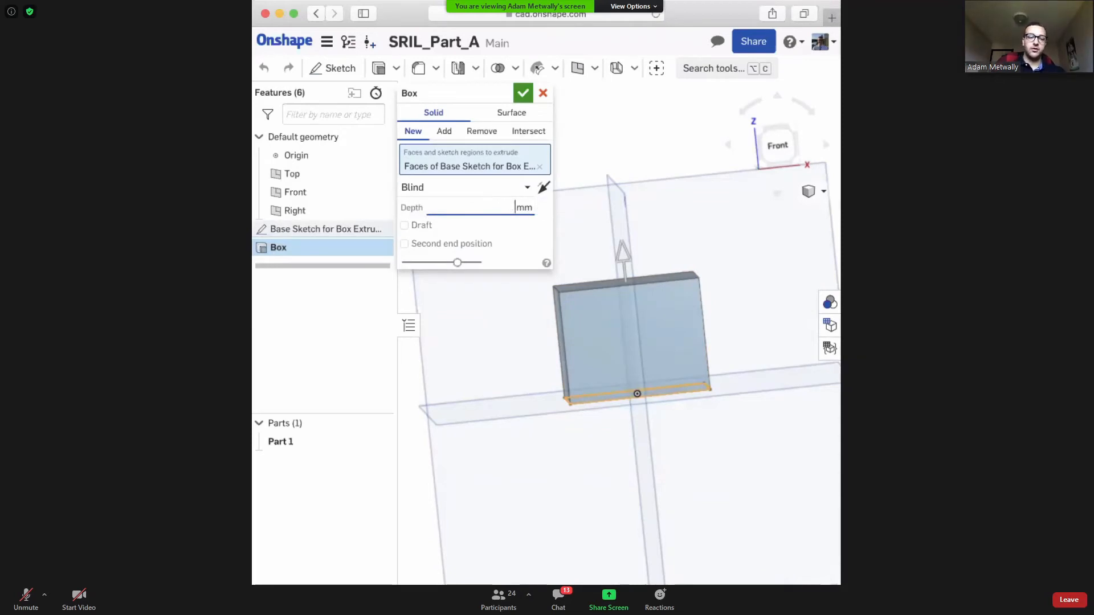
pyautogui.write('50')
pyautogui.press('Return')
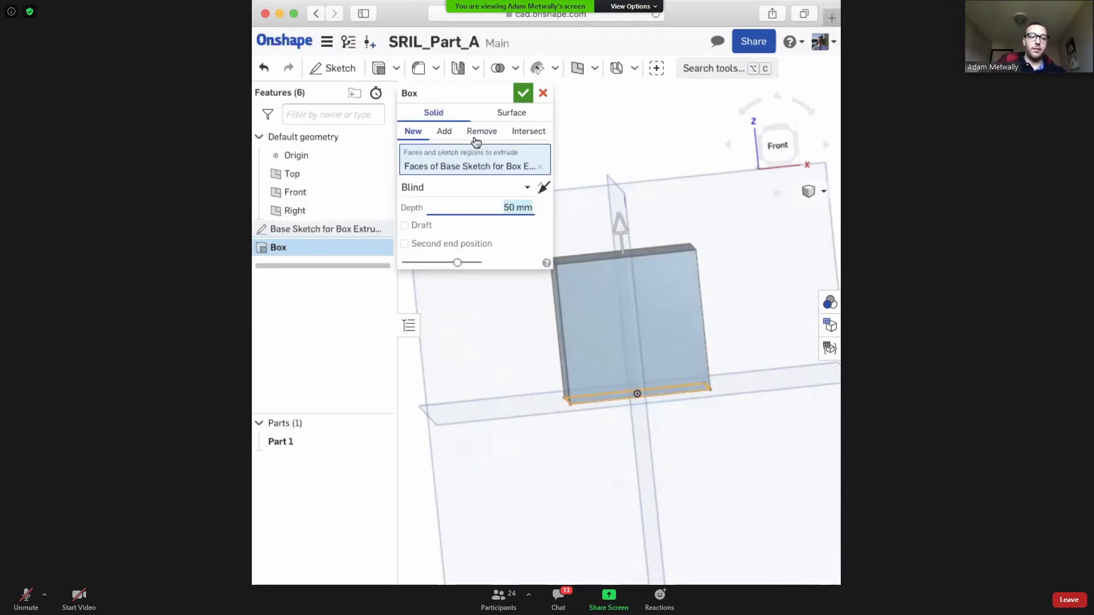
pyautogui.click(523, 93)
pyautogui.moveTo(579, 188); pyautogui.dragTo(514, 292, button='right')
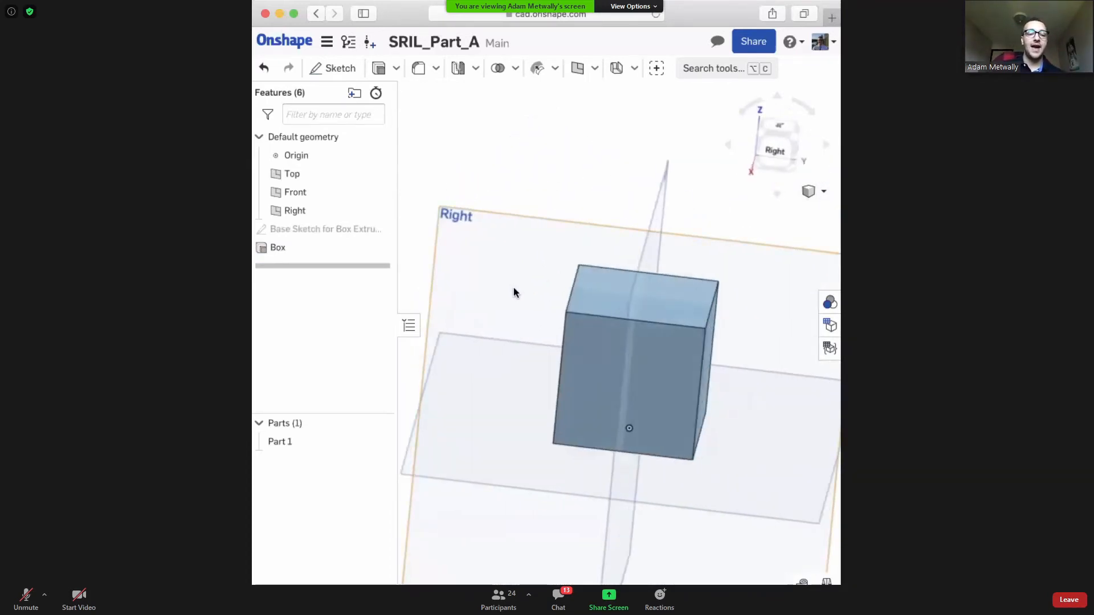
# Try moving Base Sketch for Box Extrude after the Box feature in the history, and restore the original order.
pyautogui.moveTo(447, 223); pyautogui.dragTo(442, 211, button='middle')
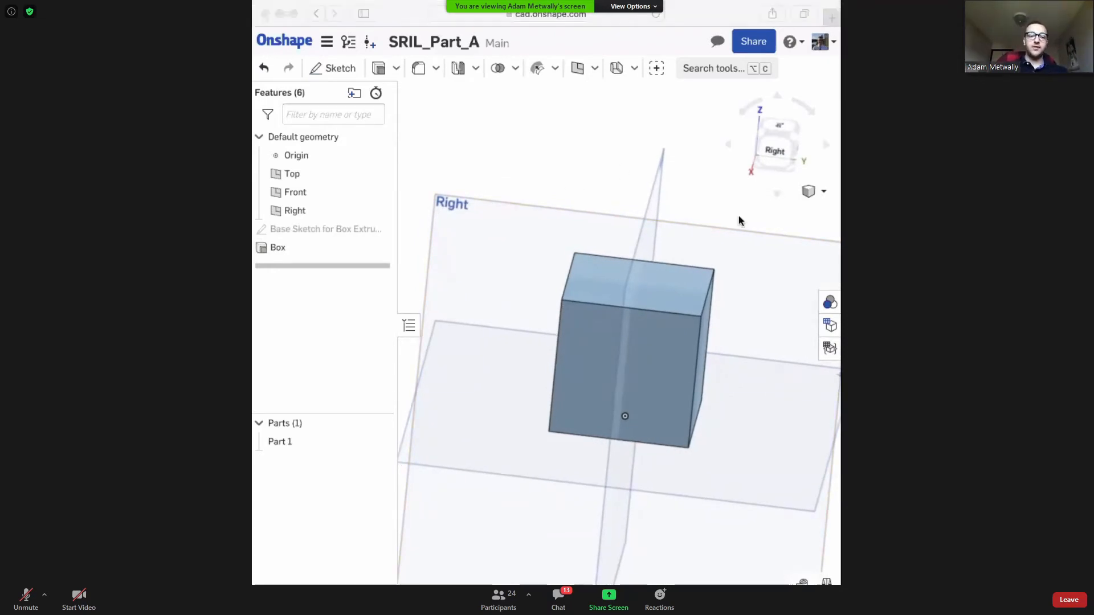
pyautogui.click(306, 254)
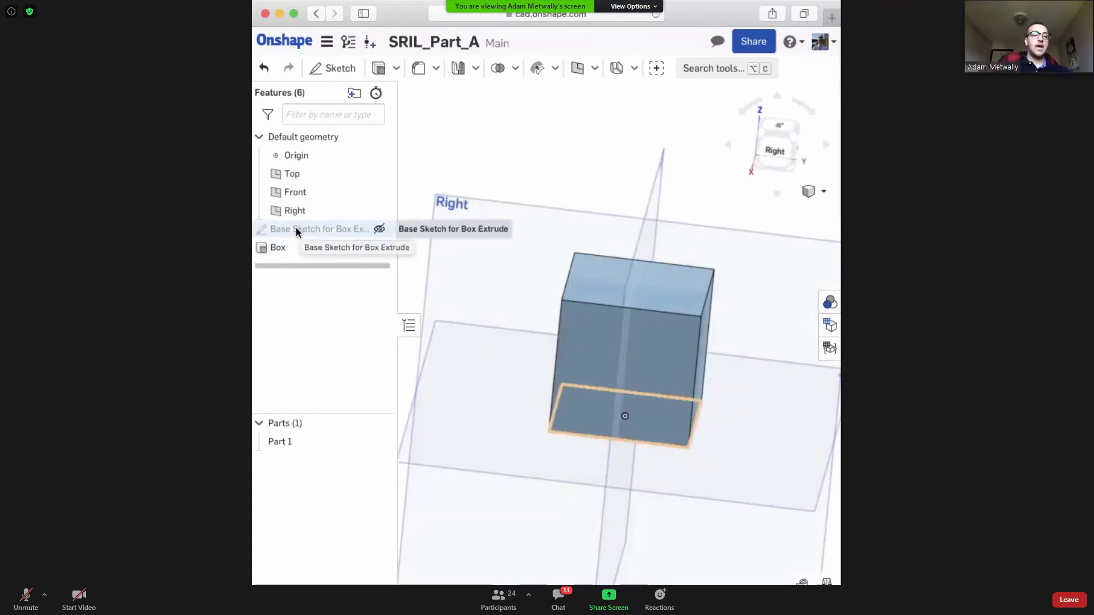
pyautogui.moveTo(296, 227)
pyautogui.mouseDown()
pyautogui.moveTo(319, 246)
pyautogui.moveTo(313, 207)
pyautogui.moveTo(309, 258)
pyautogui.mouseUp()
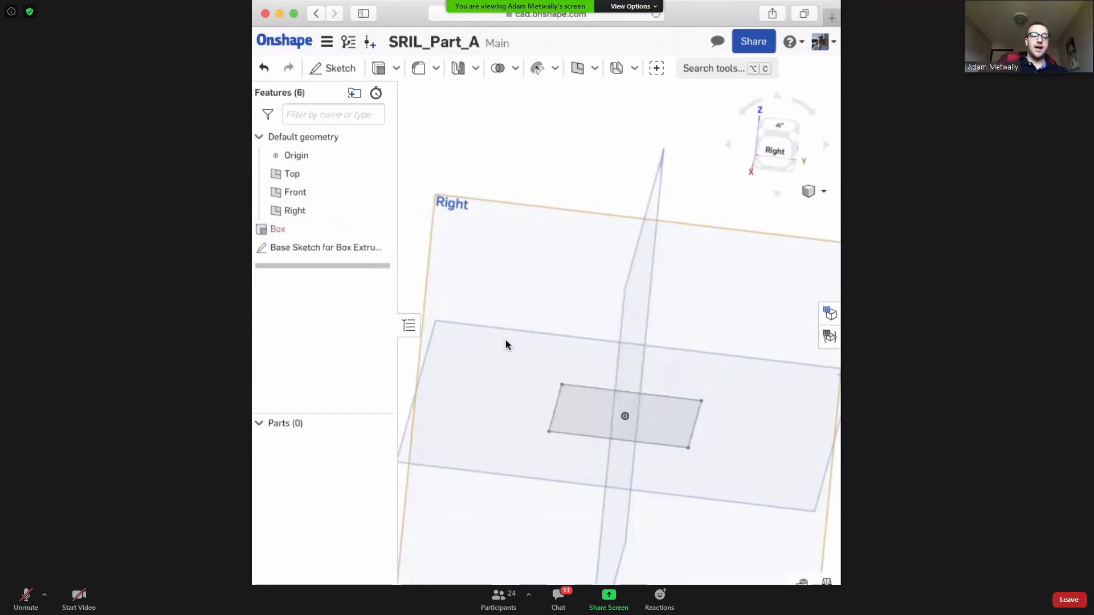
pyautogui.moveTo(508, 343)
pyautogui.mouseDown(button='right')
pyautogui.moveTo(513, 293)
pyautogui.moveTo(611, 282)
pyautogui.moveTo(521, 290)
pyautogui.mouseUp(button='right')
pyautogui.moveTo(299, 232)
pyautogui.mouseDown()
pyautogui.moveTo(342, 284)
pyautogui.moveTo(285, 229)
pyautogui.moveTo(344, 258)
pyautogui.moveTo(337, 269)
pyautogui.moveTo(284, 213)
pyautogui.moveTo(288, 247)
pyautogui.moveTo(454, 134)
pyautogui.moveTo(447, 141)
pyautogui.mouseUp()
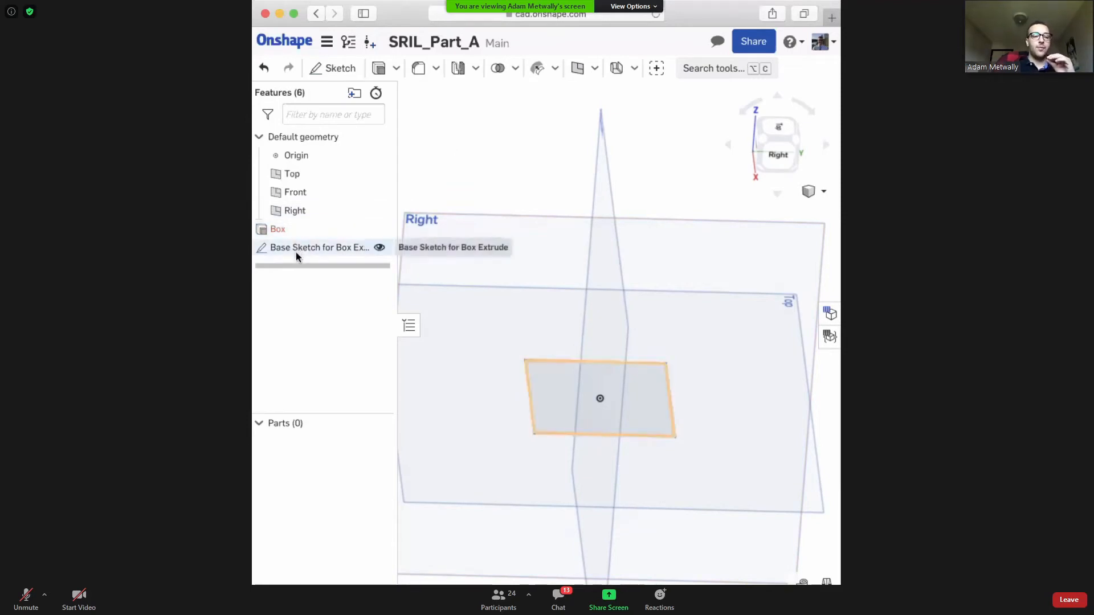
pyautogui.moveTo(297, 249); pyautogui.dragTo(294, 223)
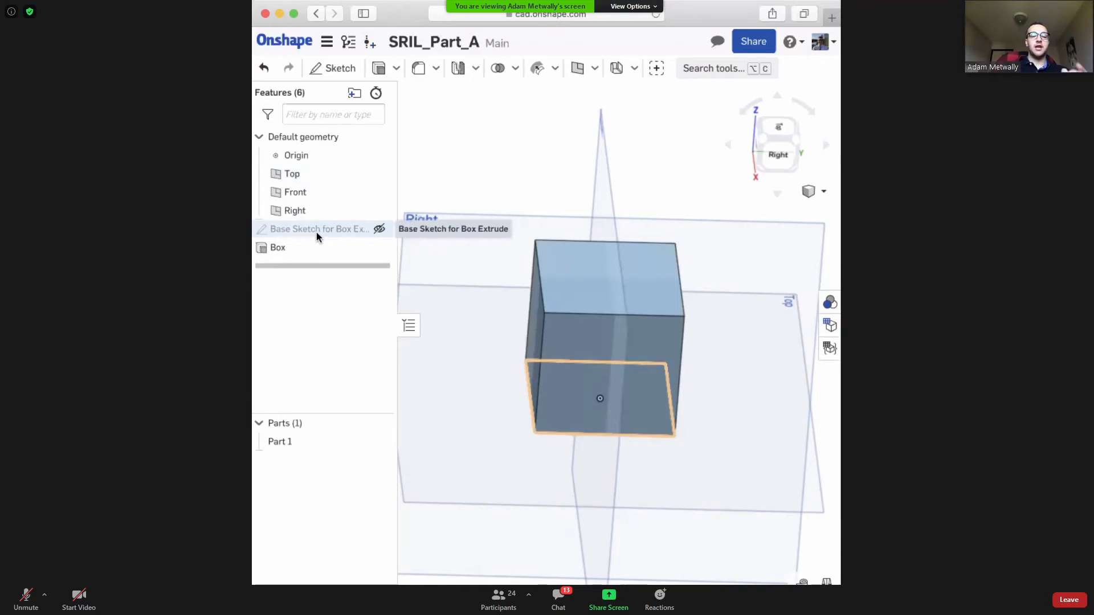
# Place the base sketch after Box once more, check the Box feature's status and return Box to its place after the sketch.
pyautogui.moveTo(317, 234)
pyautogui.mouseDown()
pyautogui.moveTo(323, 186)
pyautogui.moveTo(322, 228)
pyautogui.moveTo(351, 255)
pyautogui.moveTo(299, 231)
pyautogui.moveTo(327, 228)
pyautogui.moveTo(313, 252)
pyautogui.moveTo(342, 214)
pyautogui.mouseUp()
pyautogui.moveTo(412, 161)
pyautogui.mouseDown()
pyautogui.moveTo(333, 212)
pyautogui.moveTo(335, 257)
pyautogui.mouseUp()
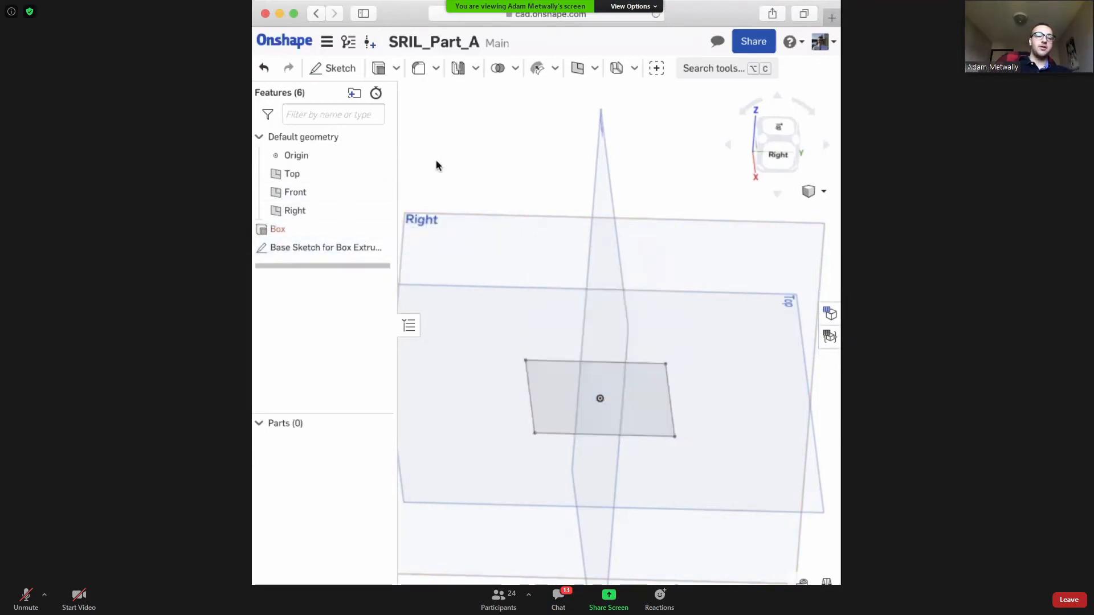
pyautogui.moveTo(317, 234)
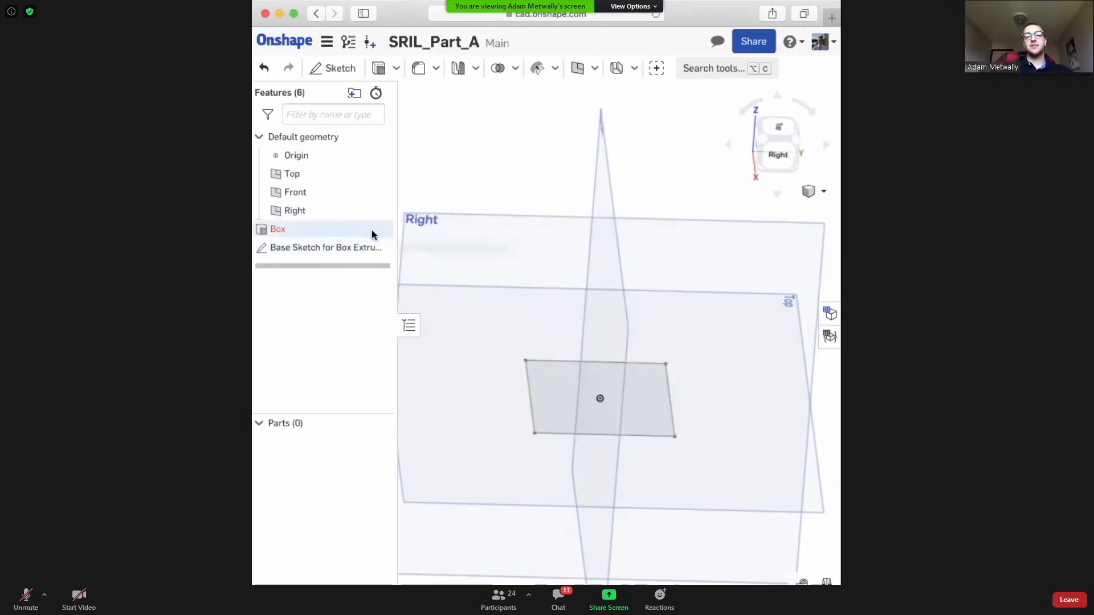
pyautogui.moveTo(353, 229)
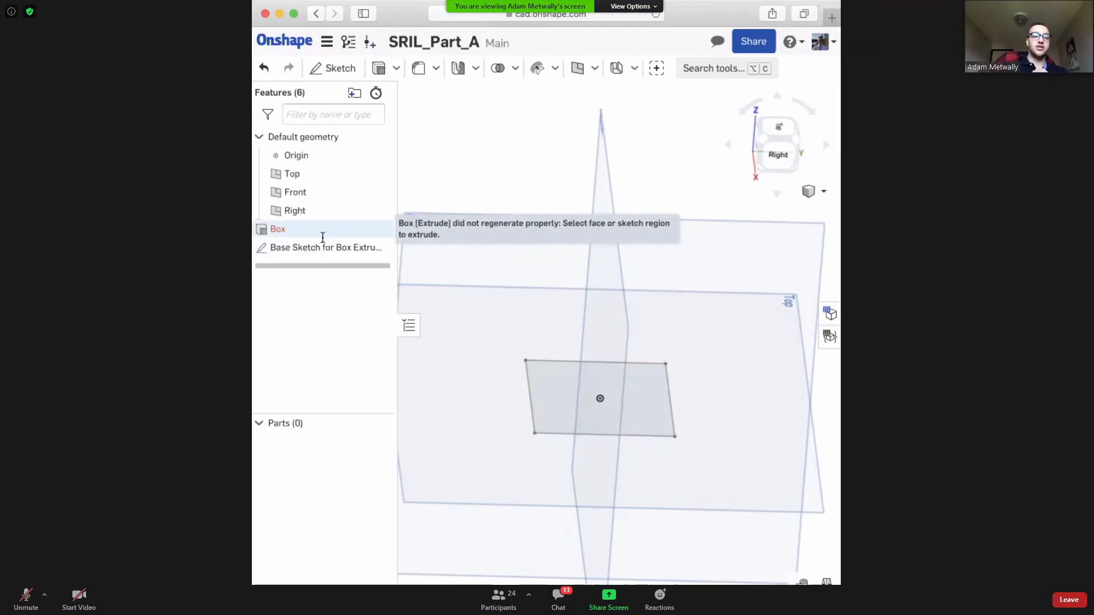
pyautogui.moveTo(323, 235); pyautogui.dragTo(324, 254)
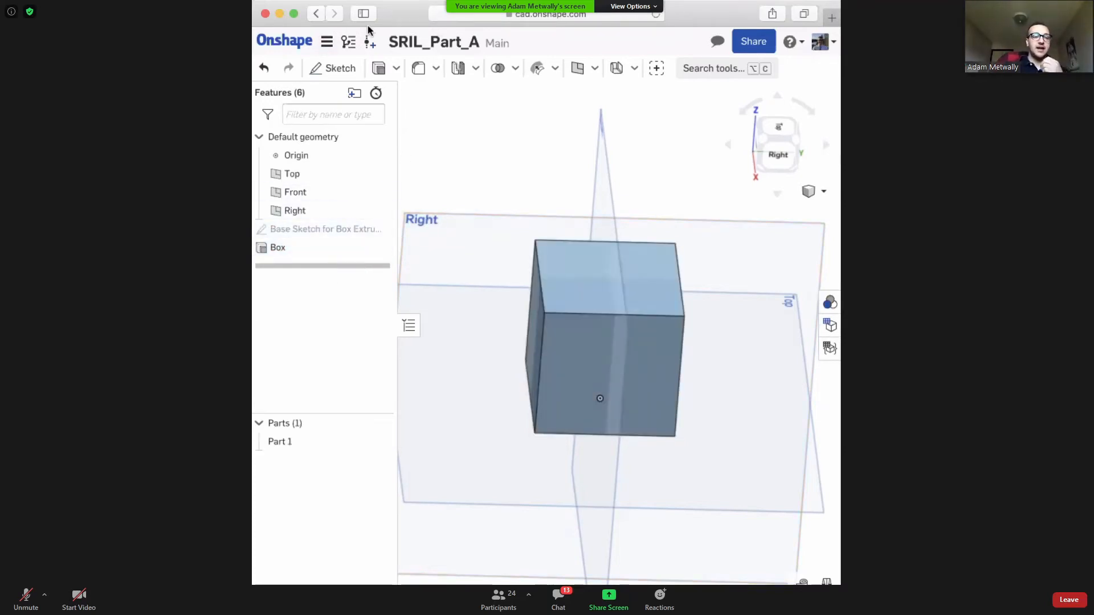
# Return to the My Onshape document list, search for "canopy design" and open the Canopy Design document.
pyautogui.click(316, 15)
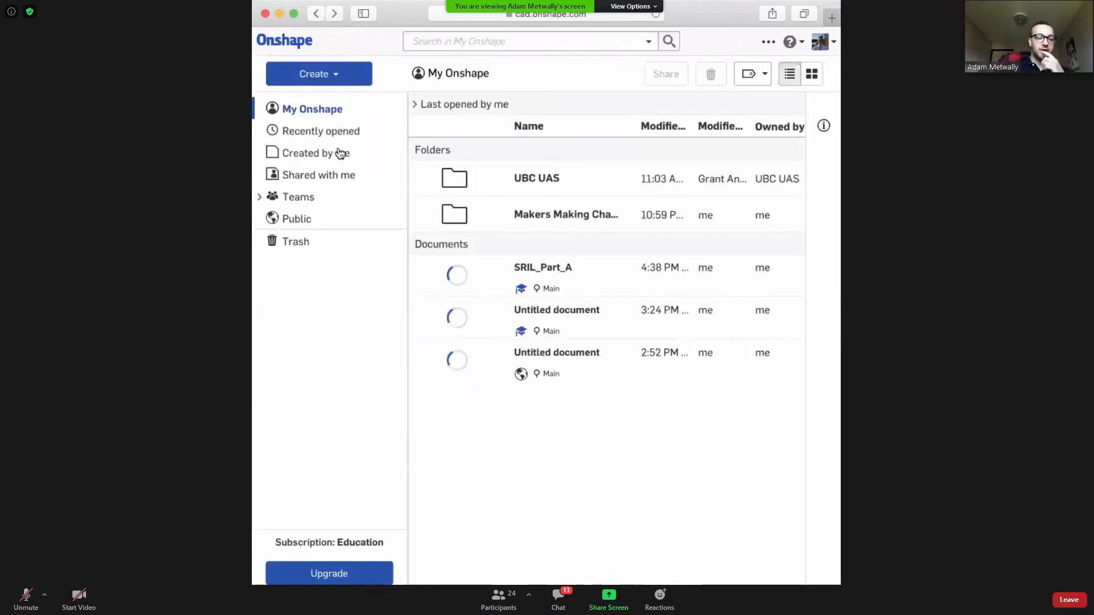
pyautogui.click(483, 41)
pyautogui.write('canopy design')
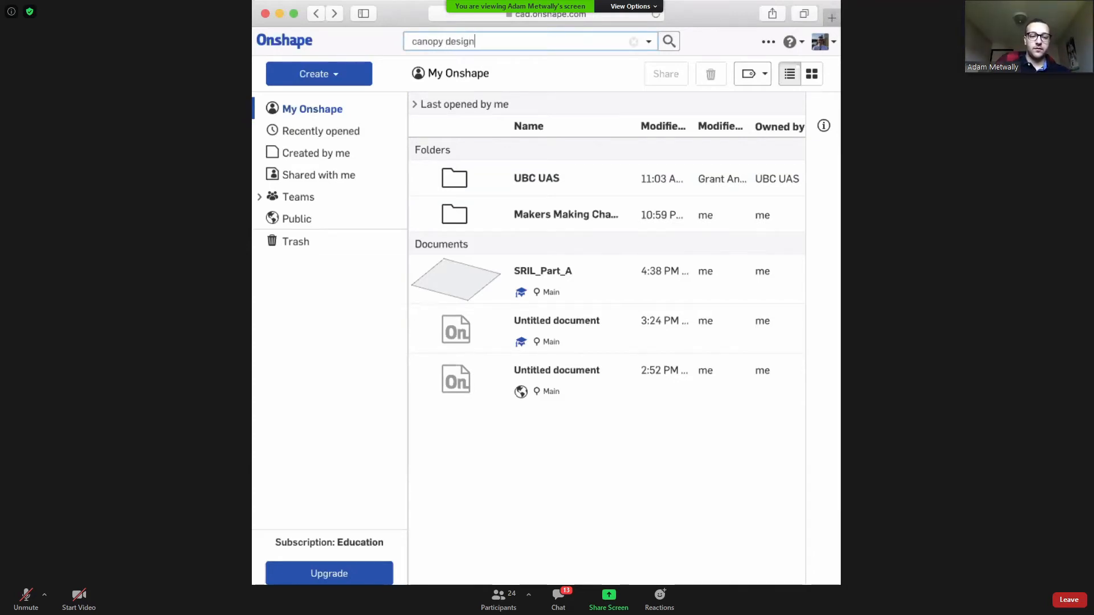
pyautogui.press('Return')
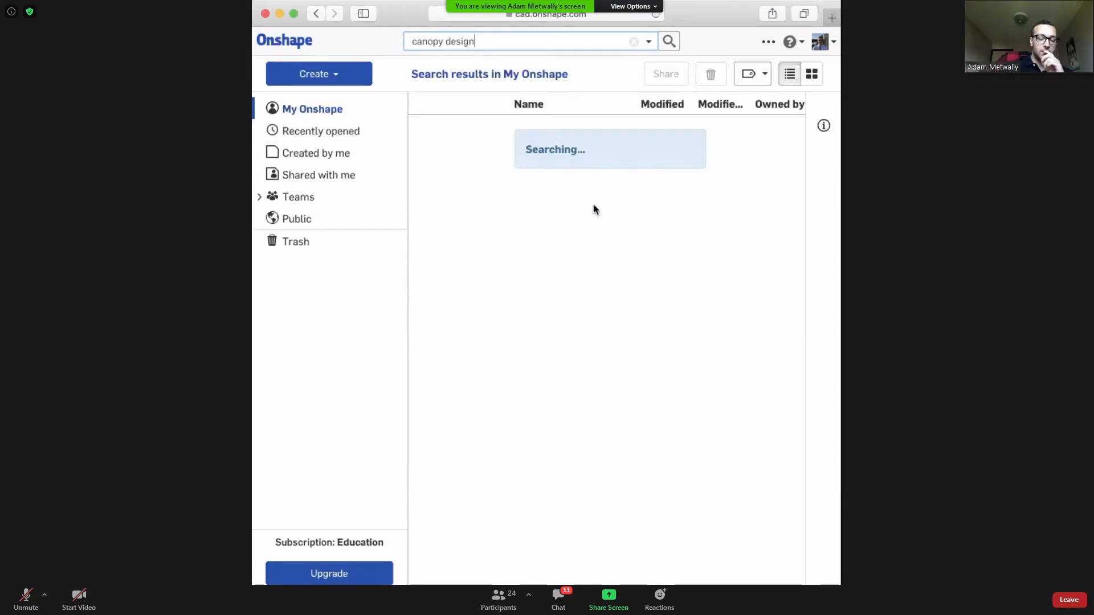
pyautogui.click(573, 132)
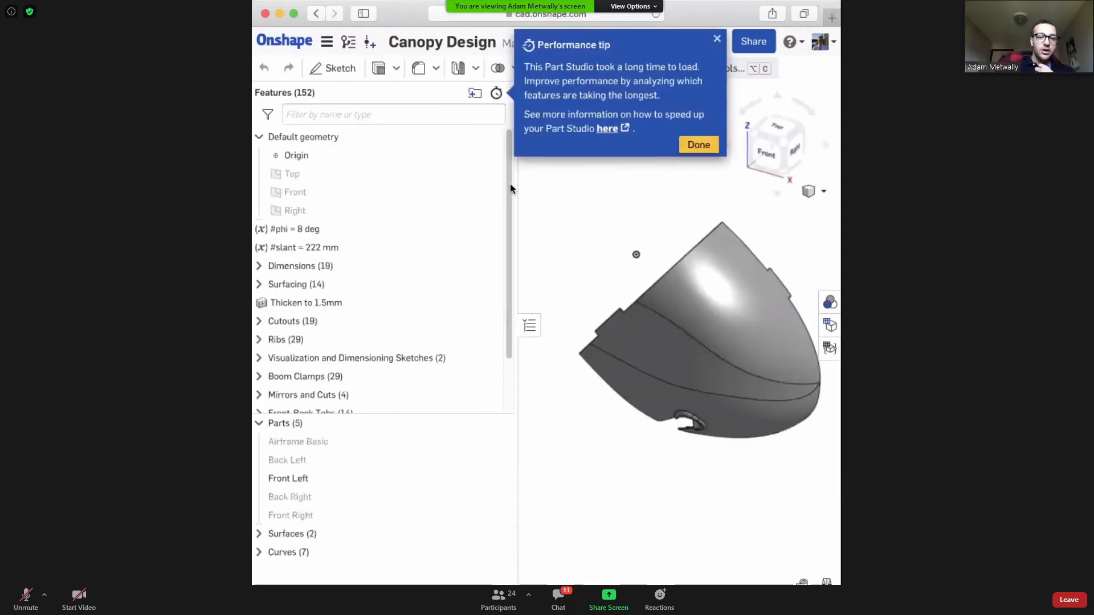
# Open the Airframe With Canopy assembly and examine it from several angles.
pyautogui.moveTo(510, 188); pyautogui.dragTo(511, 199)
pyautogui.moveTo(624, 260); pyautogui.dragTo(651, 260, button='right')
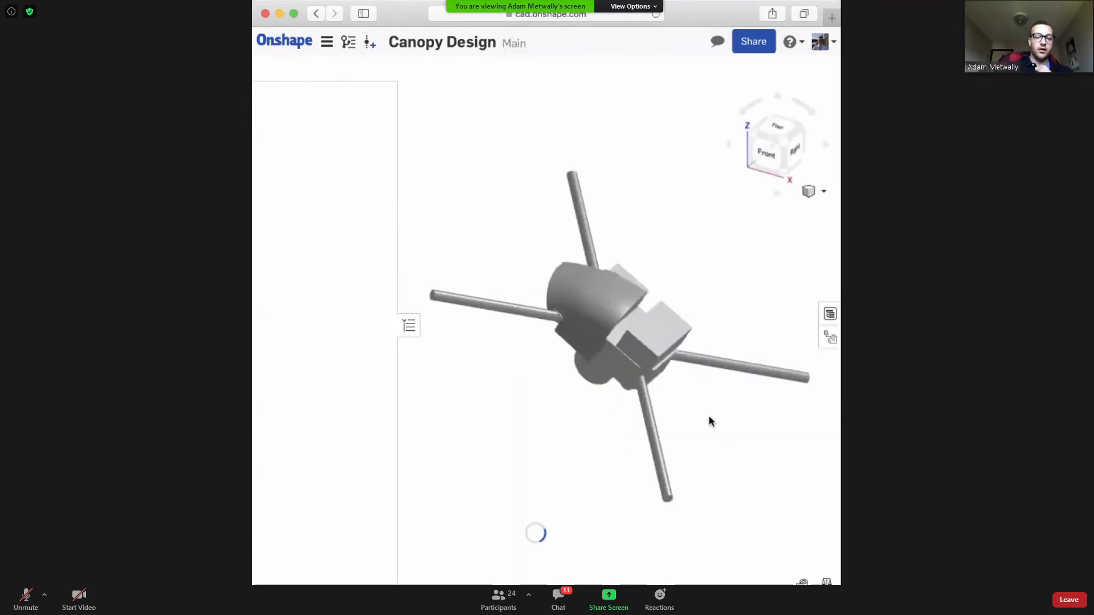
pyautogui.moveTo(709, 416); pyautogui.dragTo(660, 413, button='right')
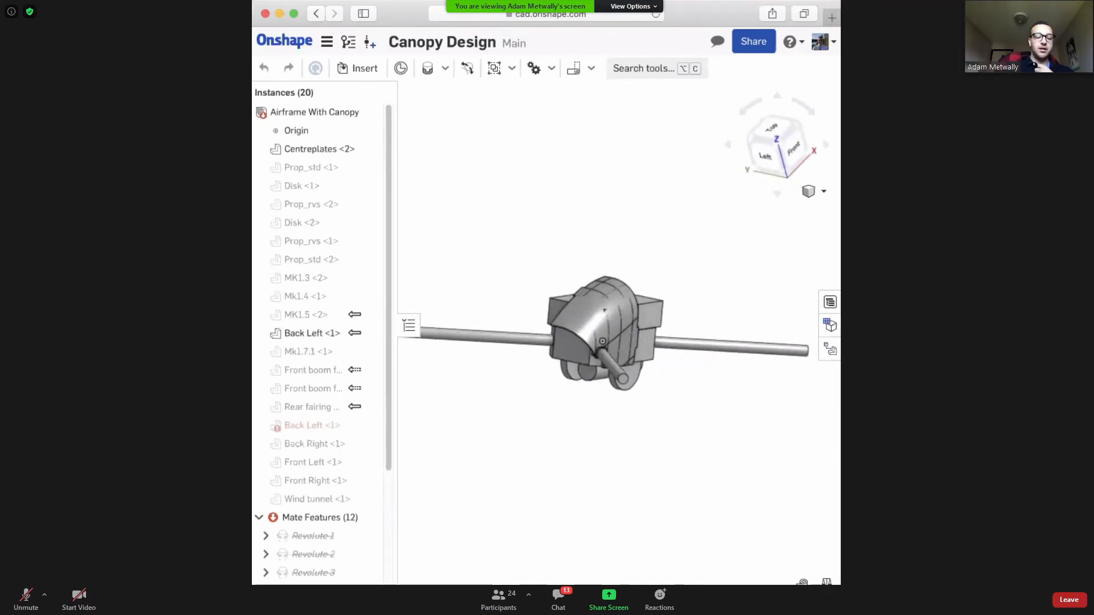
# Open the part studio with the complete canopy shell and review the feature folders in its history.
pyautogui.click(459, 584)
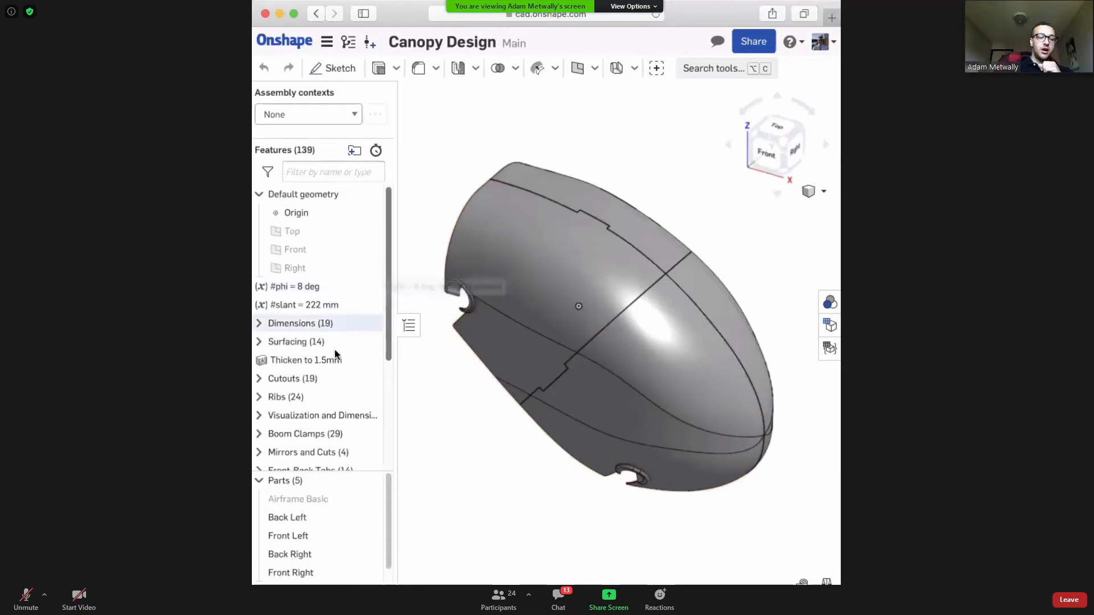
pyautogui.moveTo(386, 235); pyautogui.dragTo(380, 340)
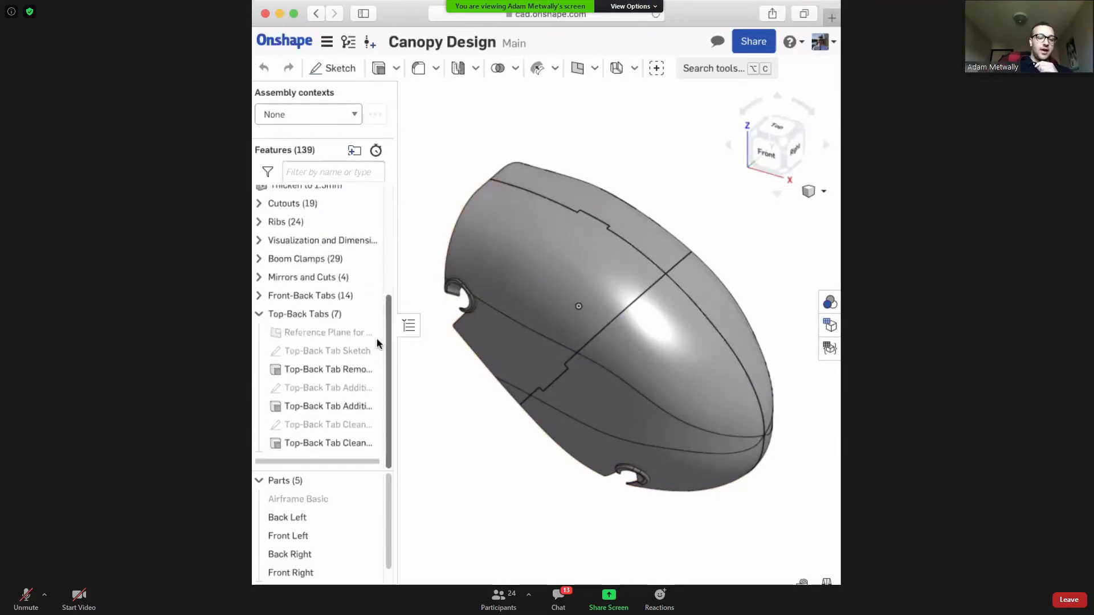
pyautogui.scroll(3, 262, 315)
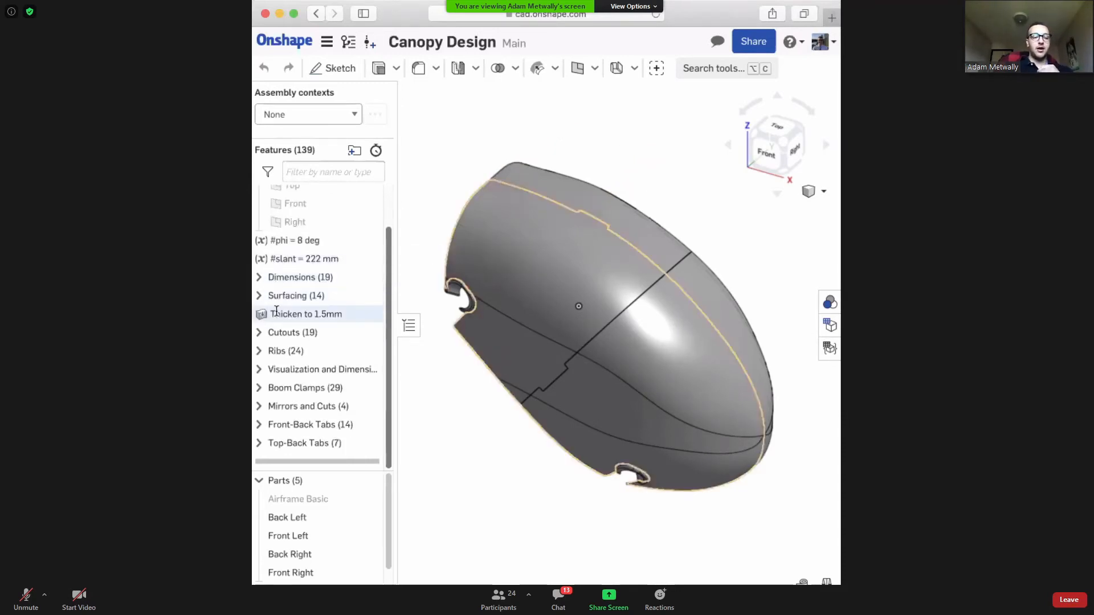
# Move the Thicken to 1.5mm feature after the Cutouts folder and inspect the contents of the Cutouts and Ribs folders.
pyautogui.moveTo(275, 314); pyautogui.dragTo(293, 340)
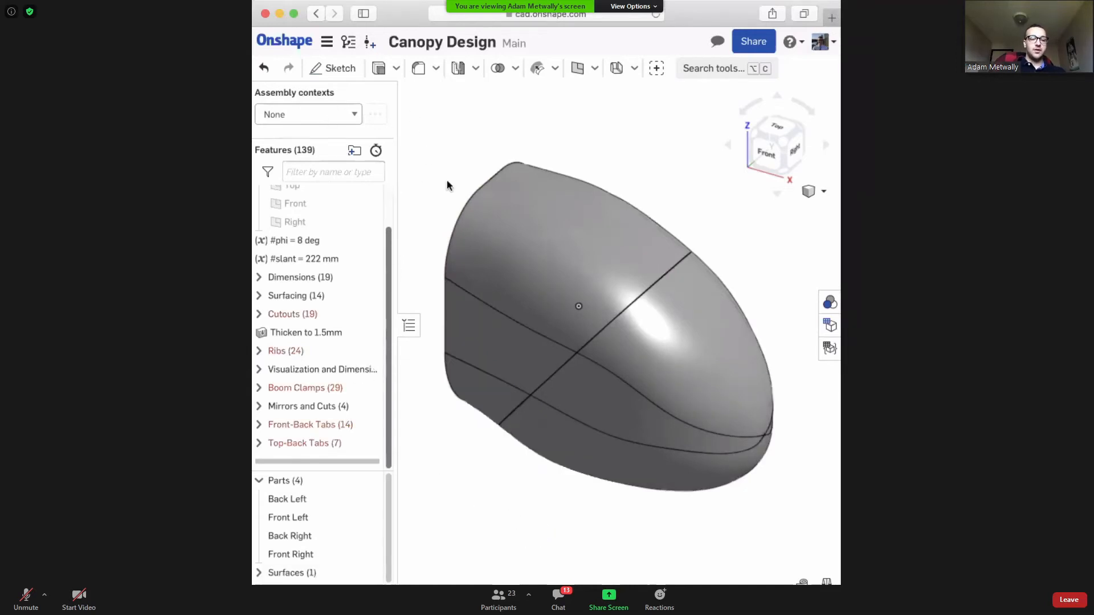
pyautogui.click(302, 315)
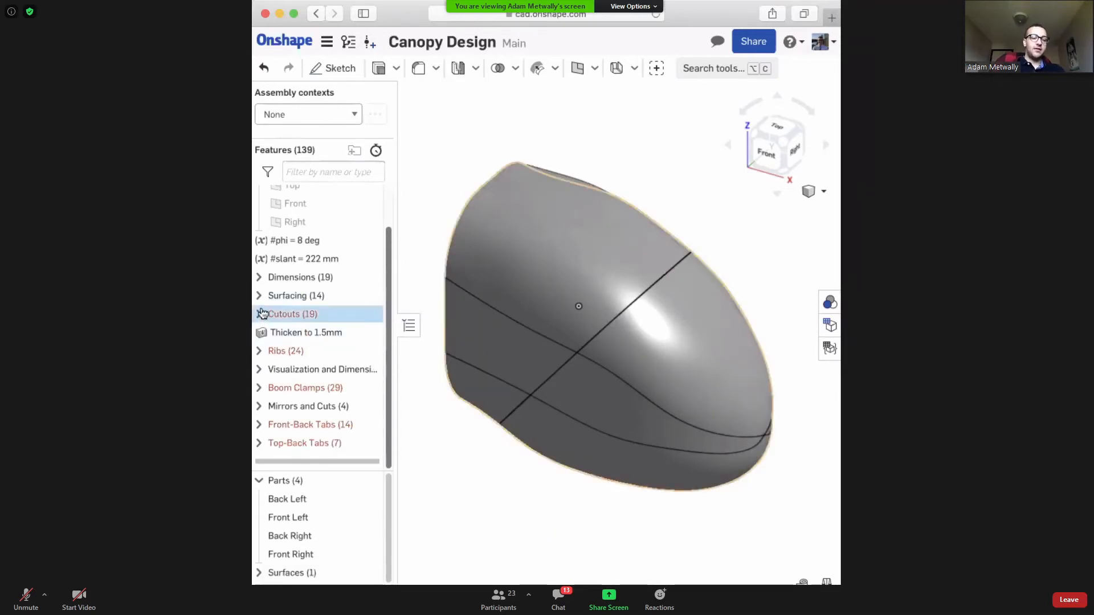
pyautogui.click(259, 314)
pyautogui.click(259, 314)
pyautogui.click(258, 351)
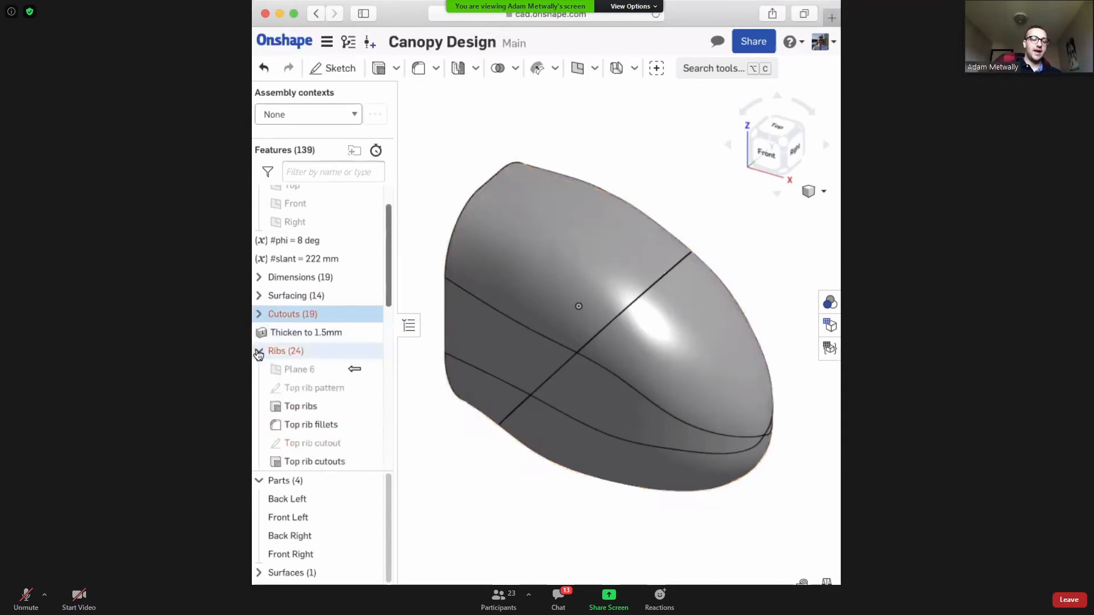
# Look over the canopy's ribs, collapse the Ribs folder and move the Thicken to 1.5mm feature back before the Cutouts folder.
pyautogui.moveTo(434, 325); pyautogui.dragTo(510, 378, button='right')
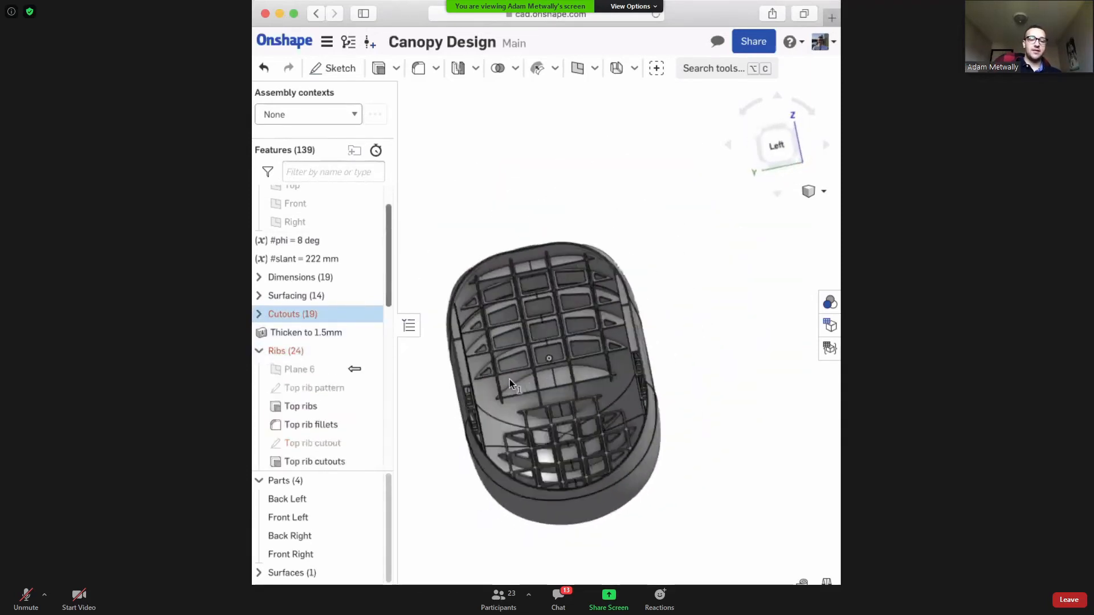
pyautogui.scroll(-9, 299, 349)
pyautogui.scroll(6, 301, 347)
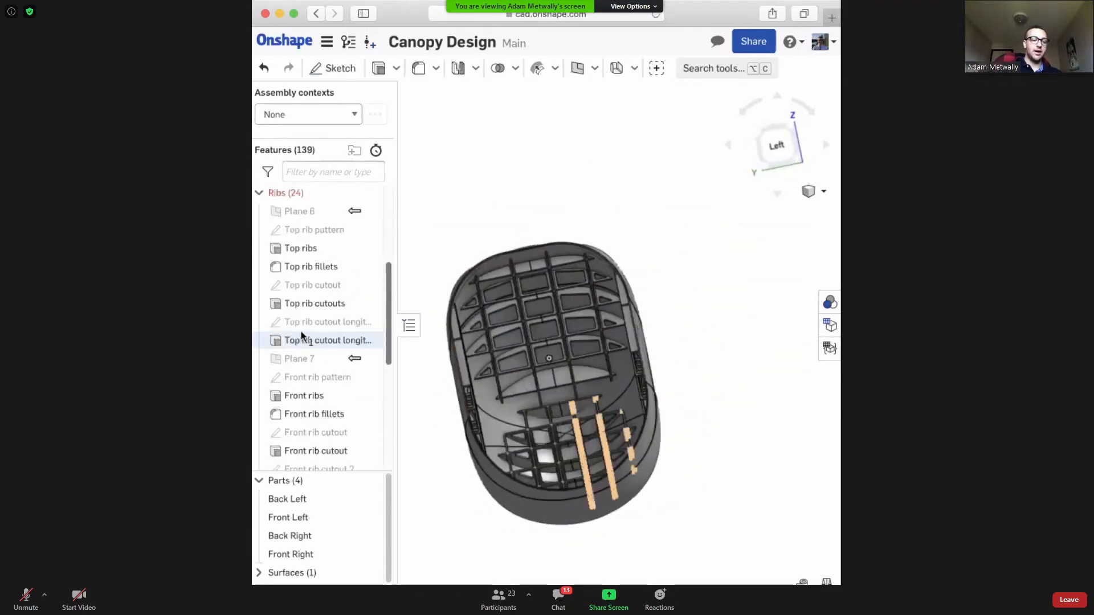
pyautogui.click(259, 245)
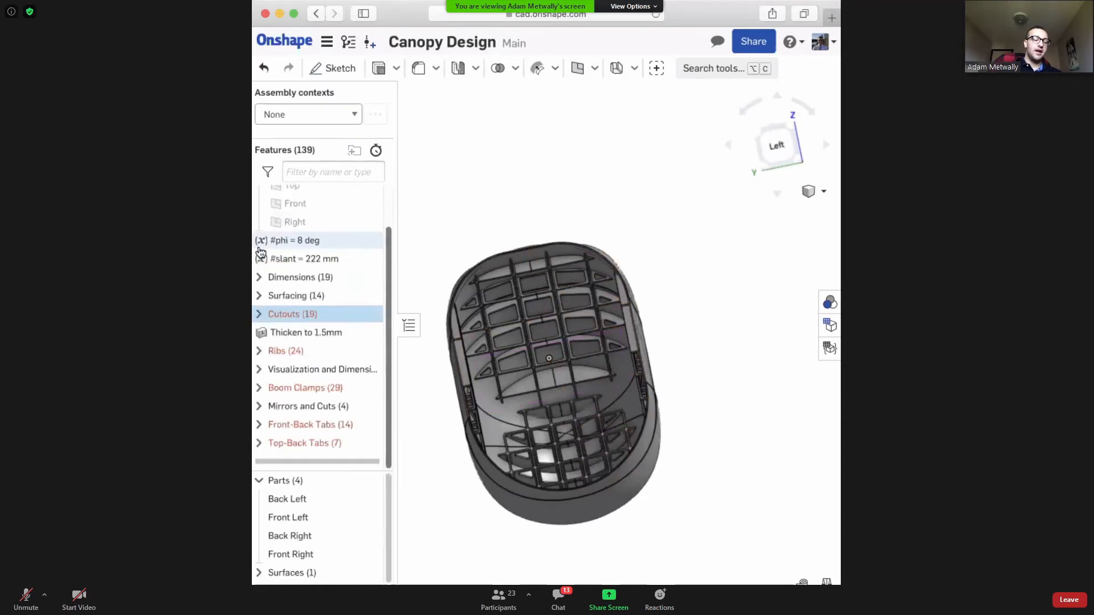
pyautogui.keyDown('shift'); pyautogui.click(311, 332); pyautogui.keyUp('shift')
pyautogui.moveTo(311, 330); pyautogui.dragTo(289, 302)
pyautogui.click(305, 331)
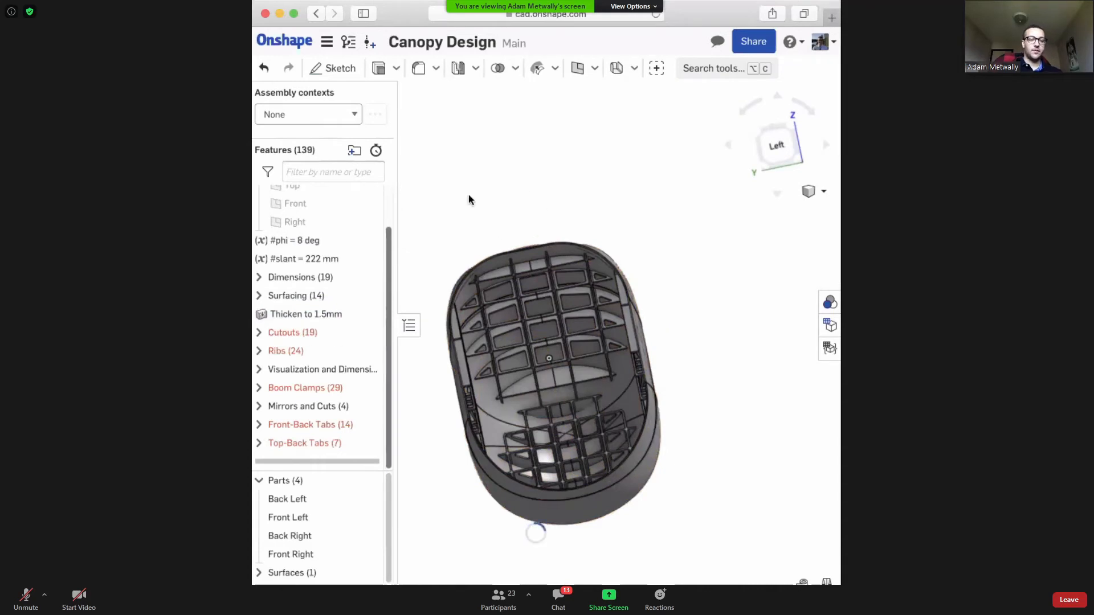
# Return to the My Onshape document list and open the SRIL_Part_A document.
pyautogui.click(320, 14)
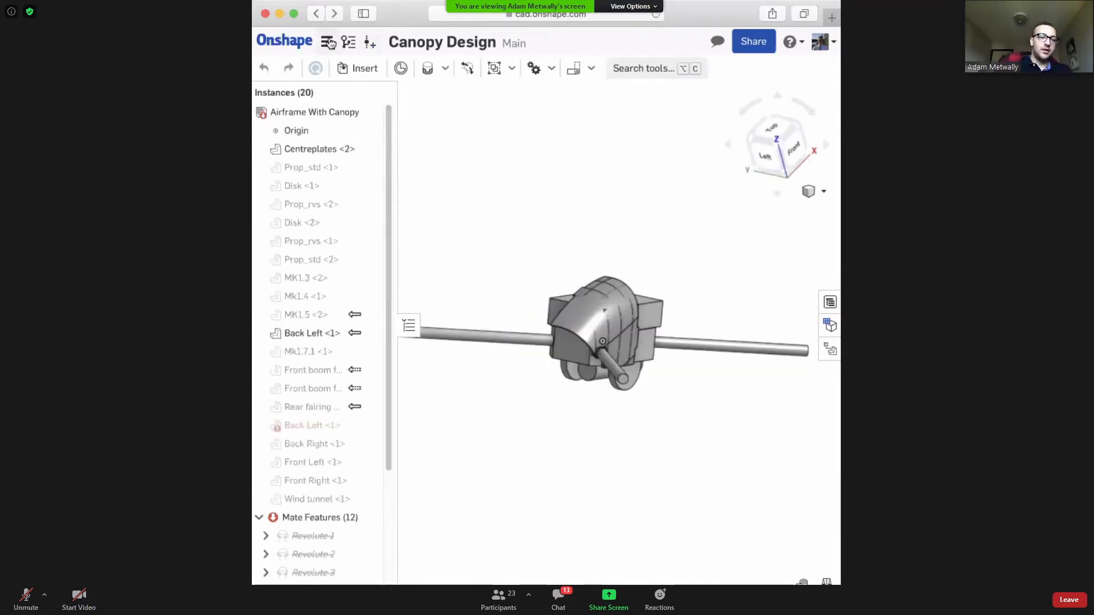
pyautogui.click(303, 42)
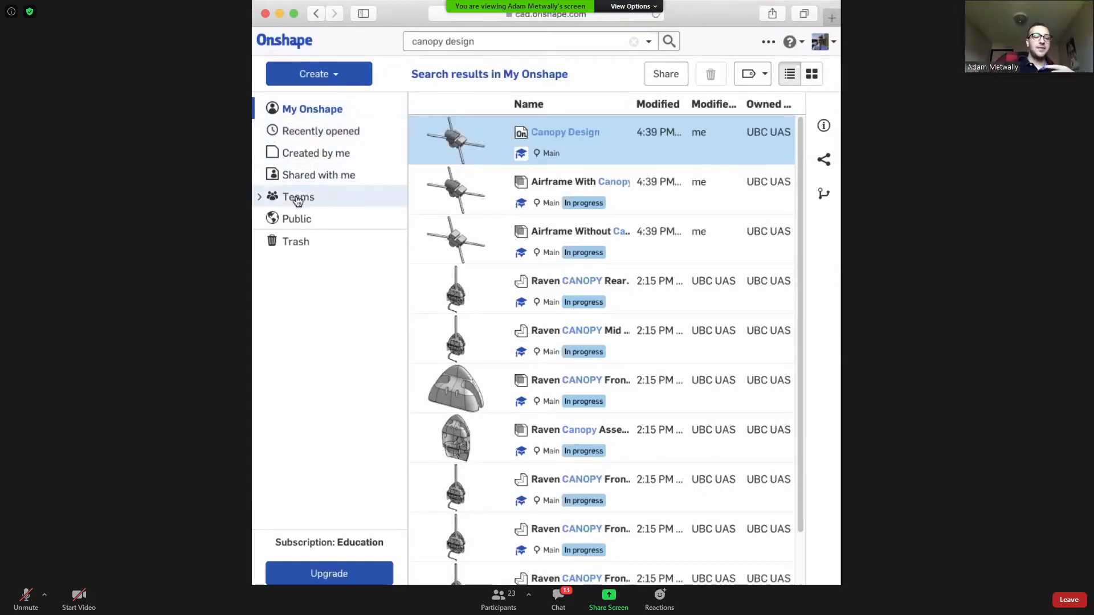
pyautogui.click(319, 113)
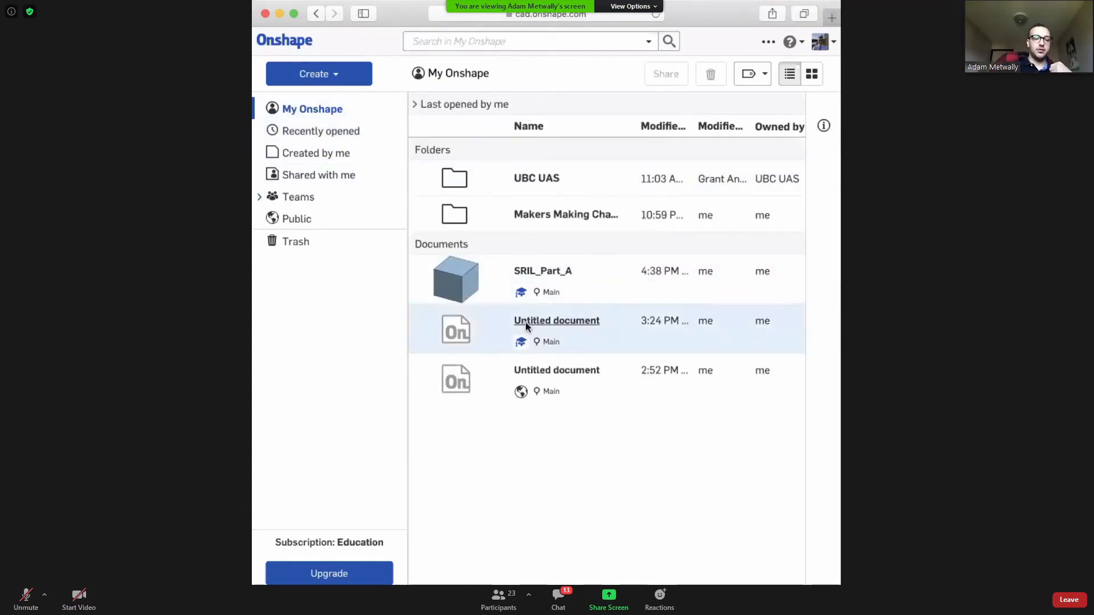
pyautogui.click(548, 273)
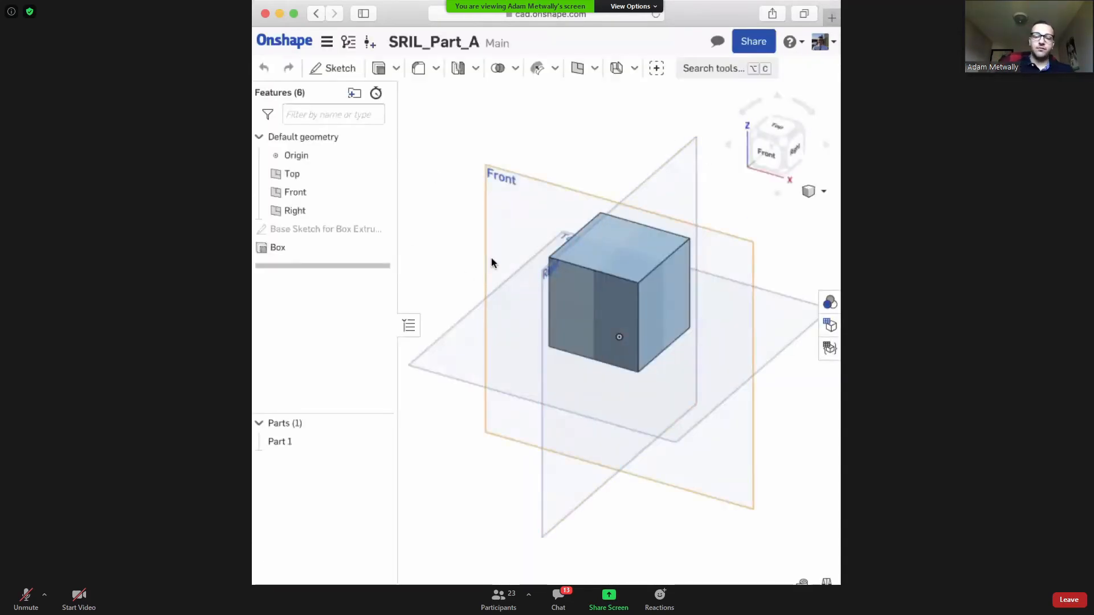
# View the box and its default planes from several sides, glancing briefly at Assembly 1 in between.
pyautogui.moveTo(541, 257); pyautogui.dragTo(508, 242, button='right')
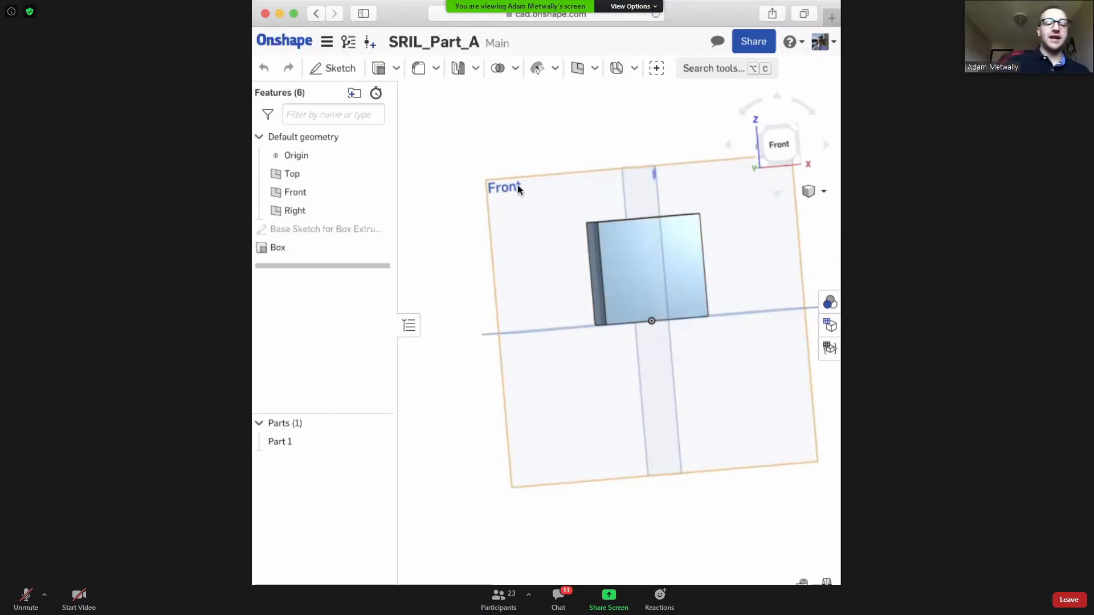
pyautogui.moveTo(566, 191); pyautogui.dragTo(661, 432, button='right')
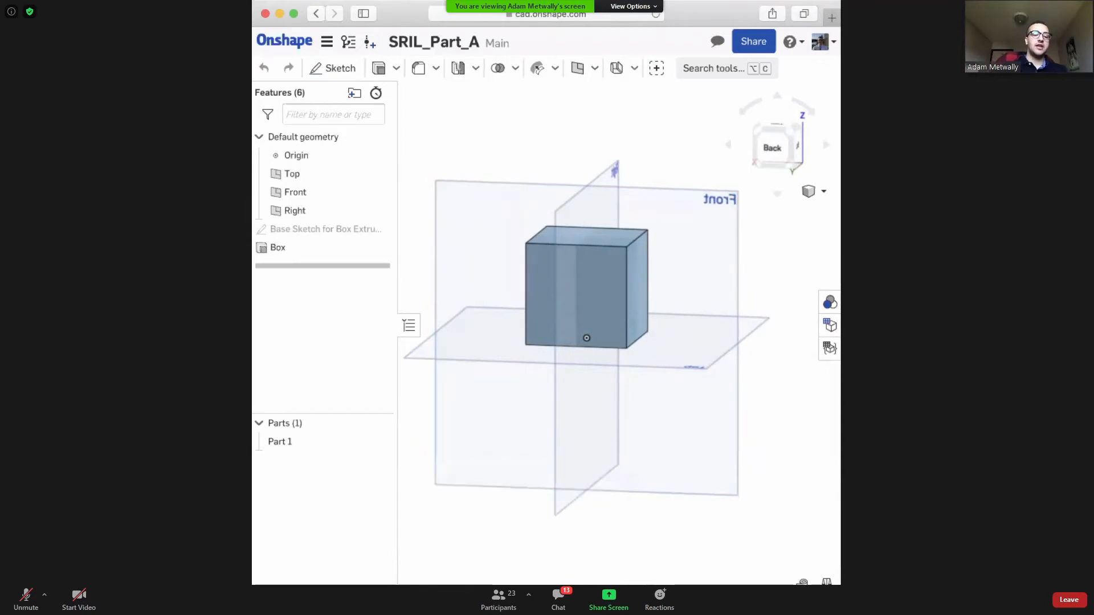
pyautogui.click(534, 598)
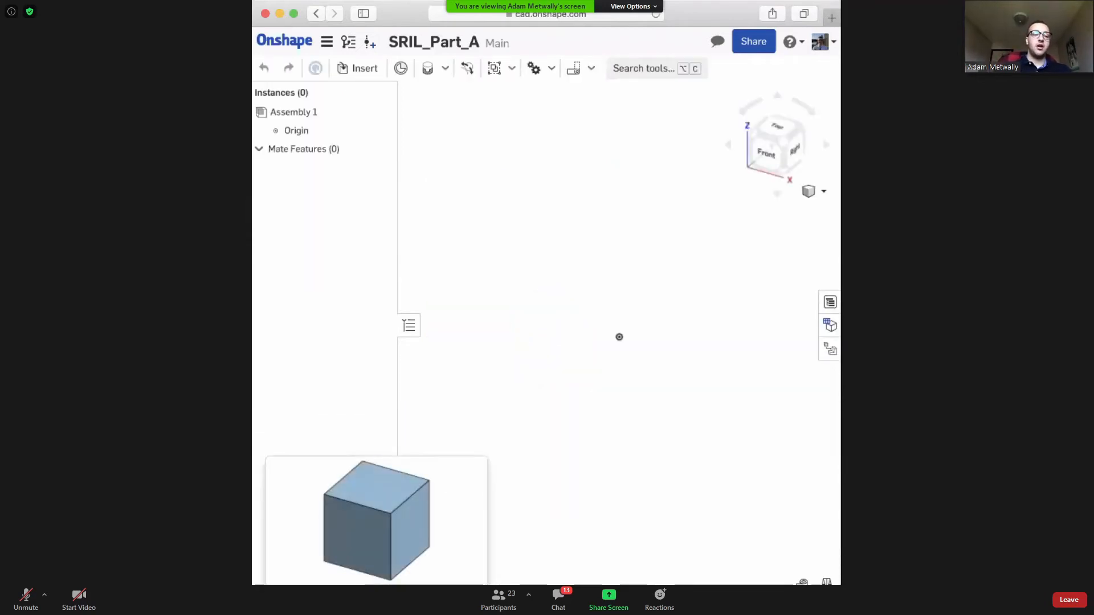
pyautogui.click(376, 598)
pyautogui.moveTo(466, 423); pyautogui.dragTo(581, 396, button='middle')
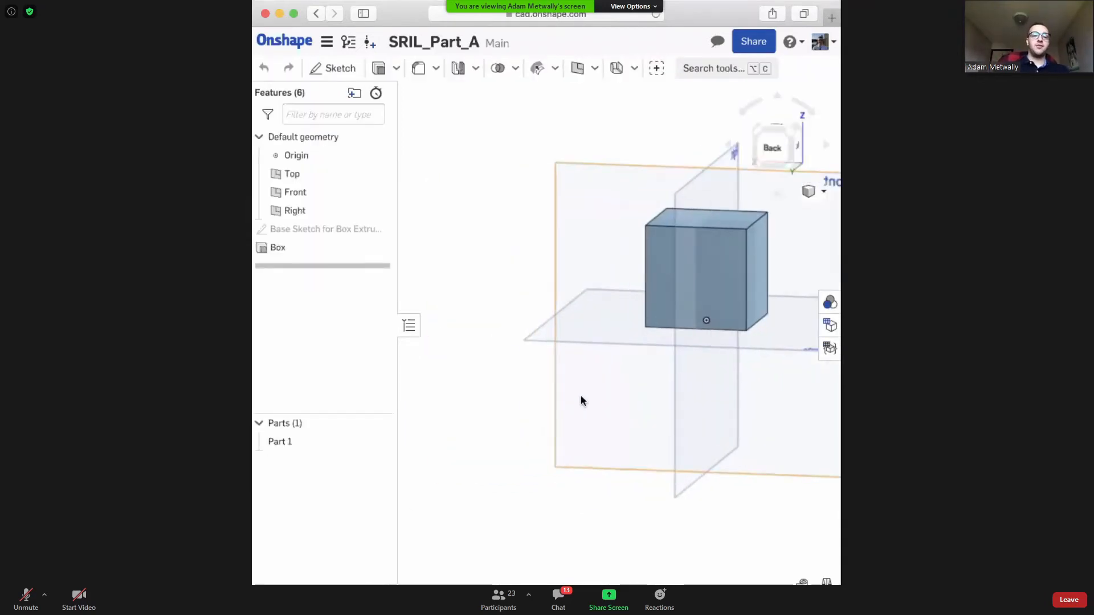
pyautogui.moveTo(581, 401); pyautogui.dragTo(630, 424, button='right')
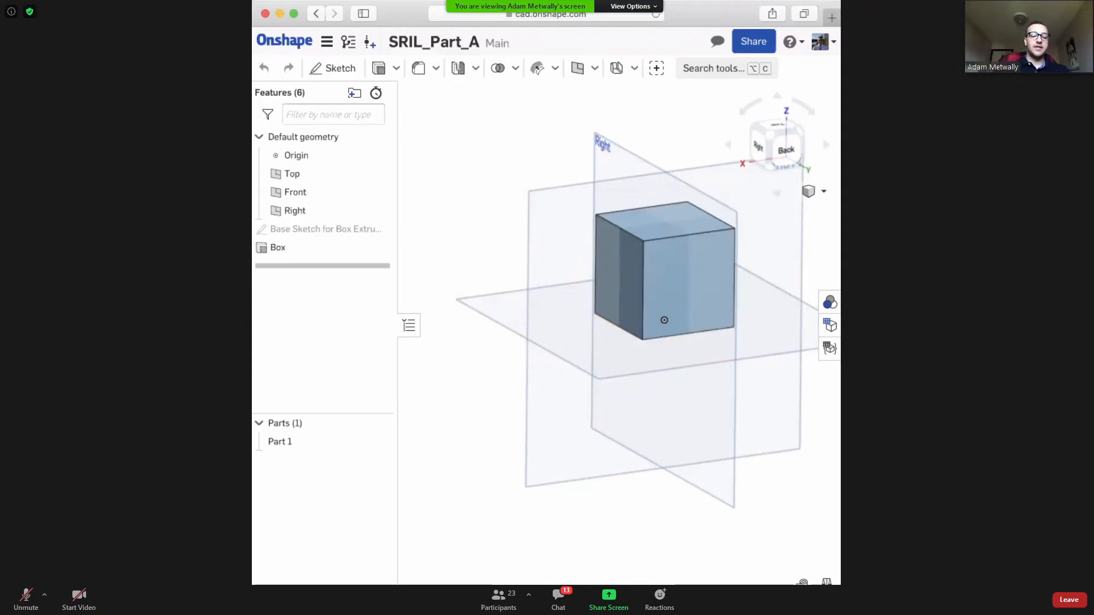
# Open Assembly 1 and insert two instances of Part 1, placing the second one below the first.
pyautogui.click(507, 582)
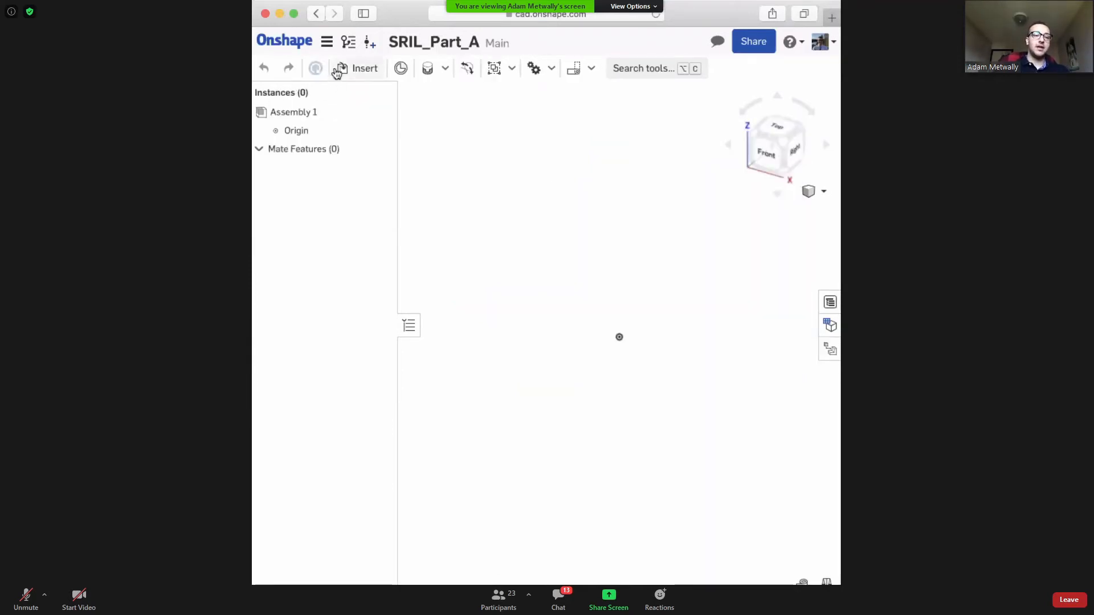
pyautogui.click(358, 68)
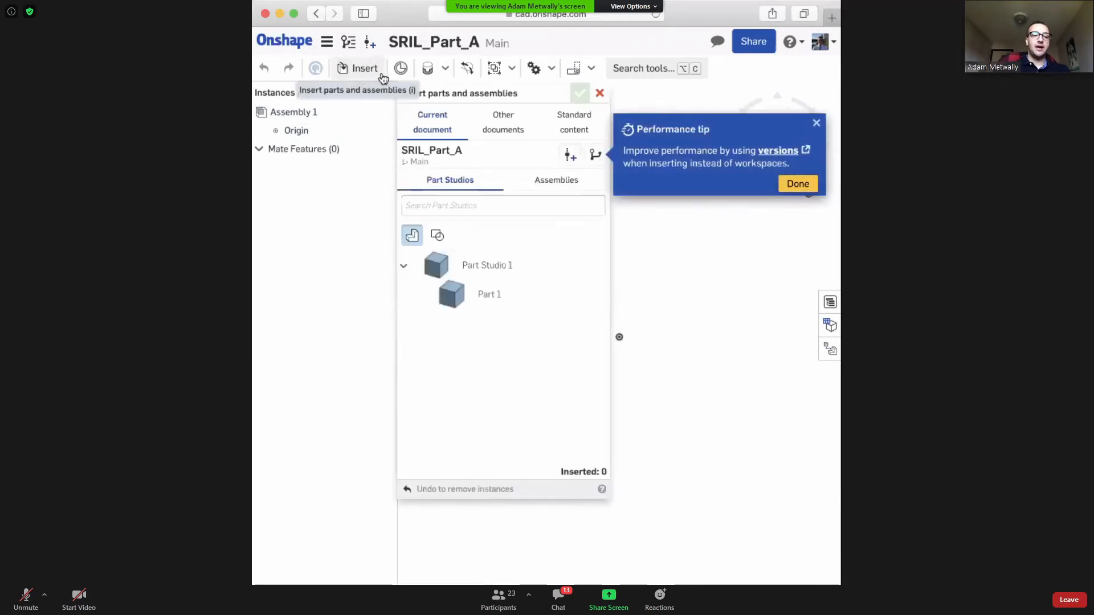
pyautogui.click(464, 295)
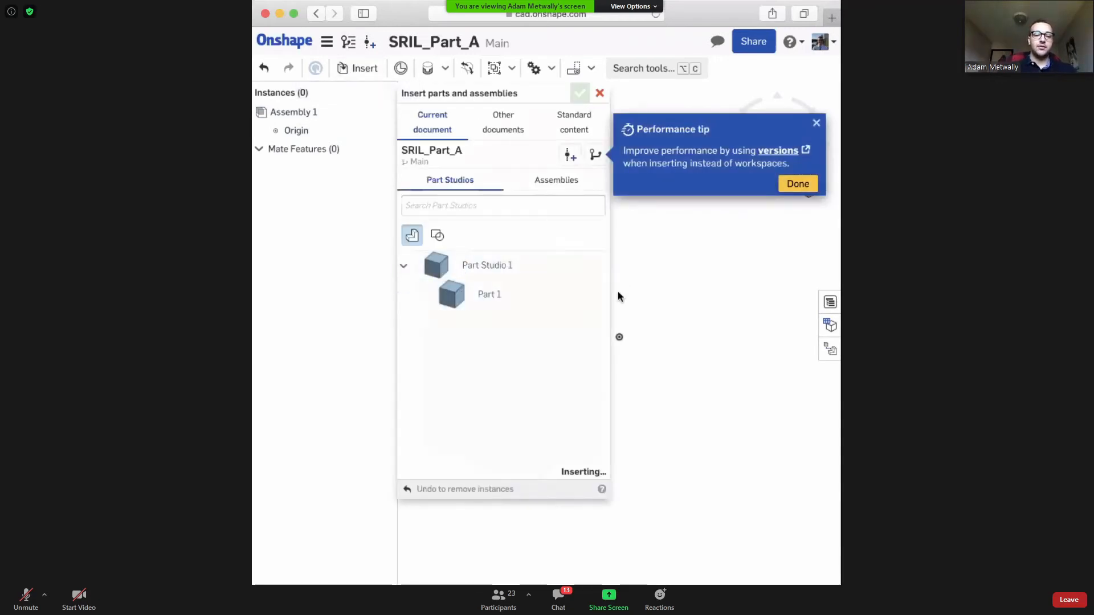
pyautogui.click(657, 309)
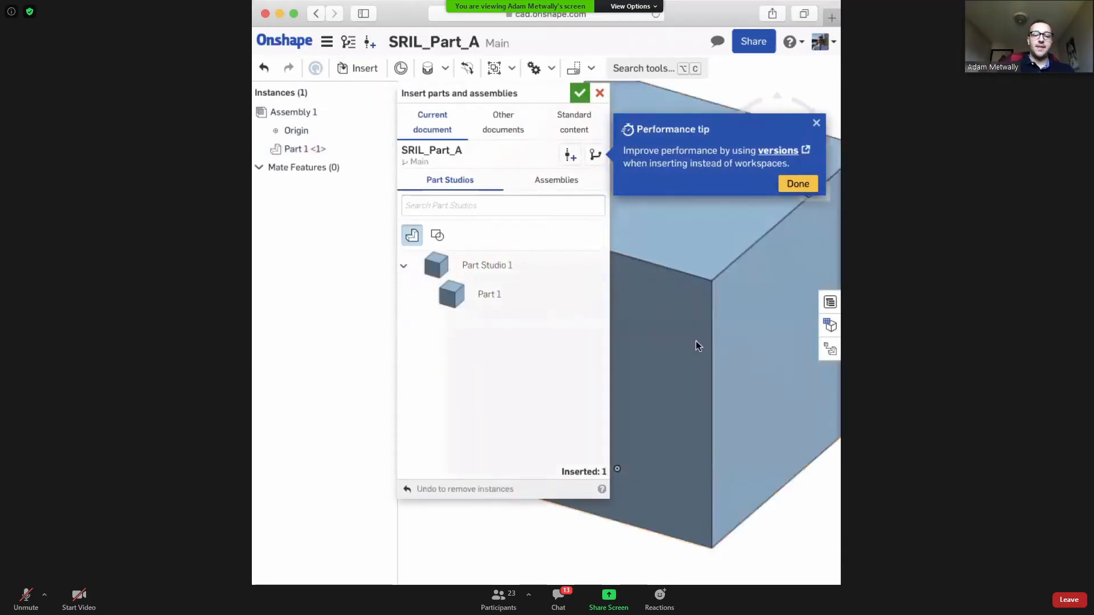
pyautogui.scroll(-5, 672, 330)
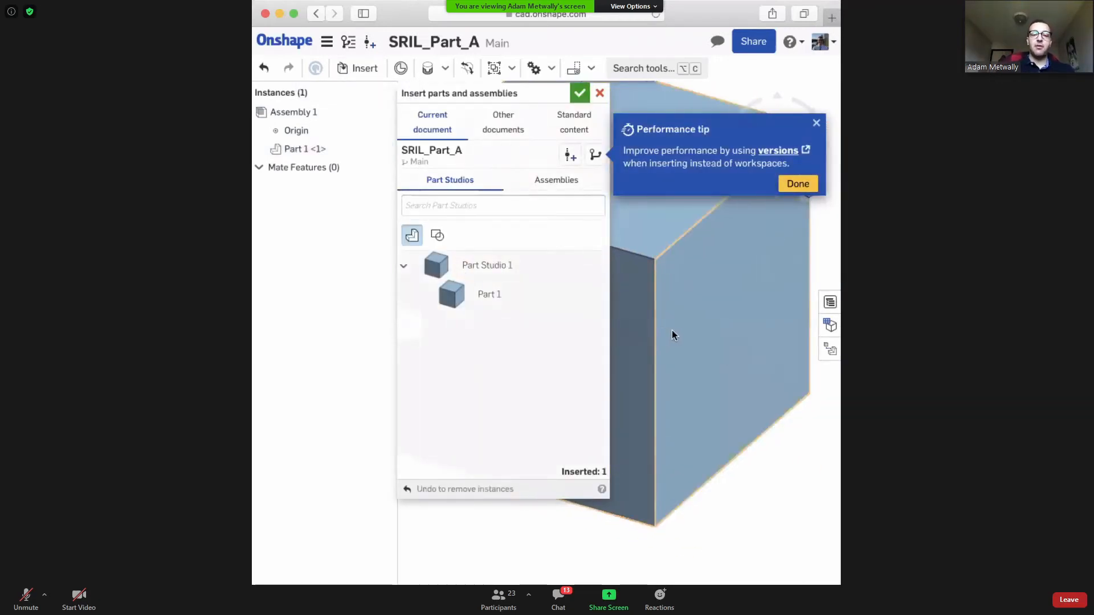
pyautogui.click(495, 297)
pyautogui.click(699, 459)
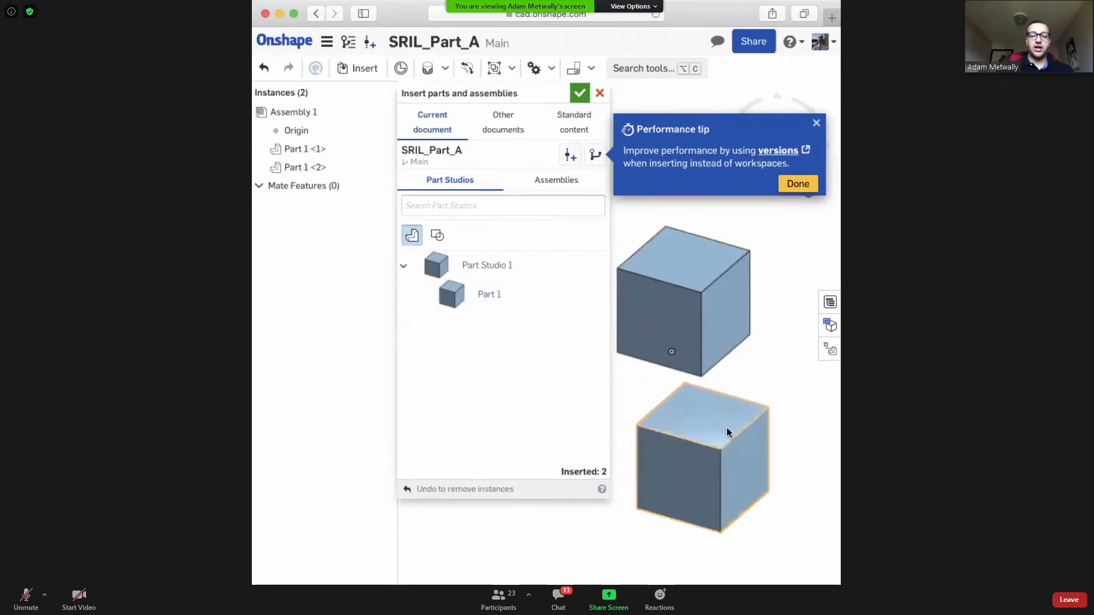
pyautogui.scroll(3, 706, 335)
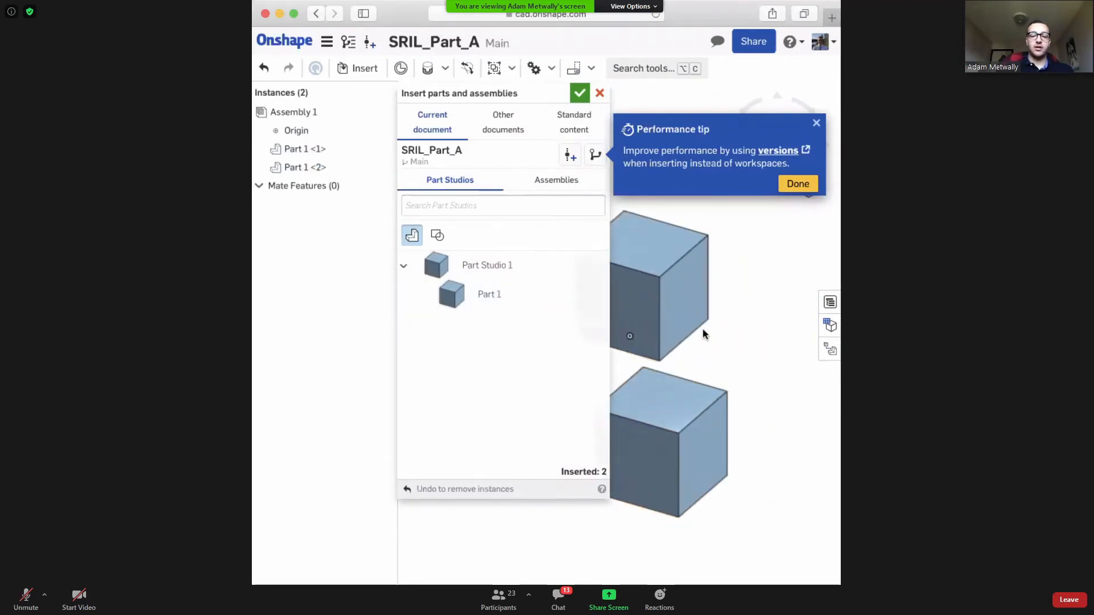
pyautogui.click(580, 94)
# Select the lower box's top face and the upper box's bottom face, clear the selection and examine both boxes from several angles.
pyautogui.moveTo(624, 371); pyautogui.dragTo(659, 379, button='right')
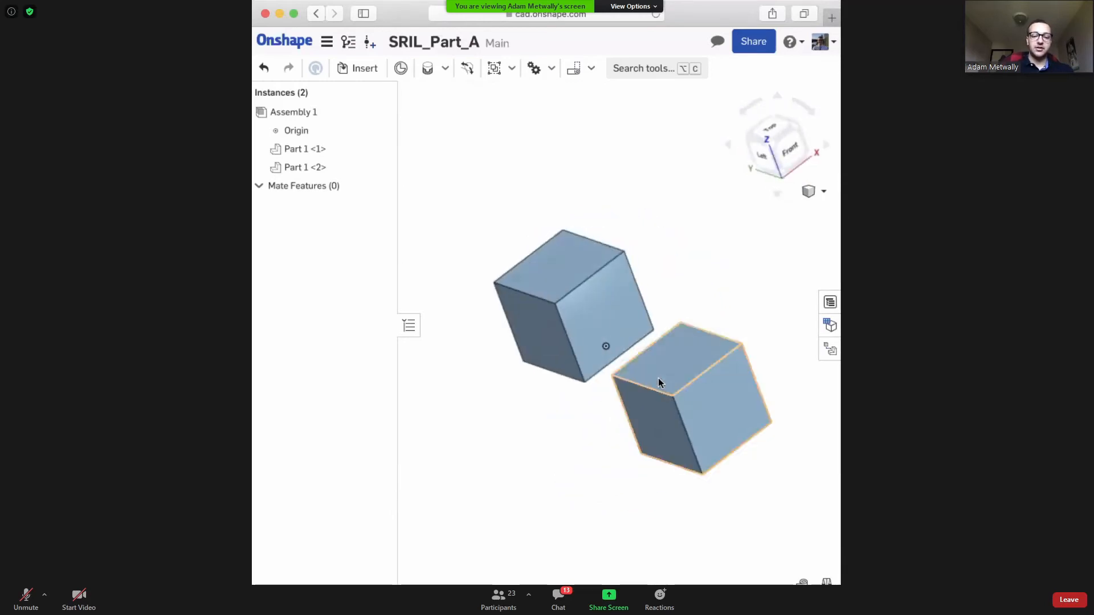
pyautogui.click(658, 377)
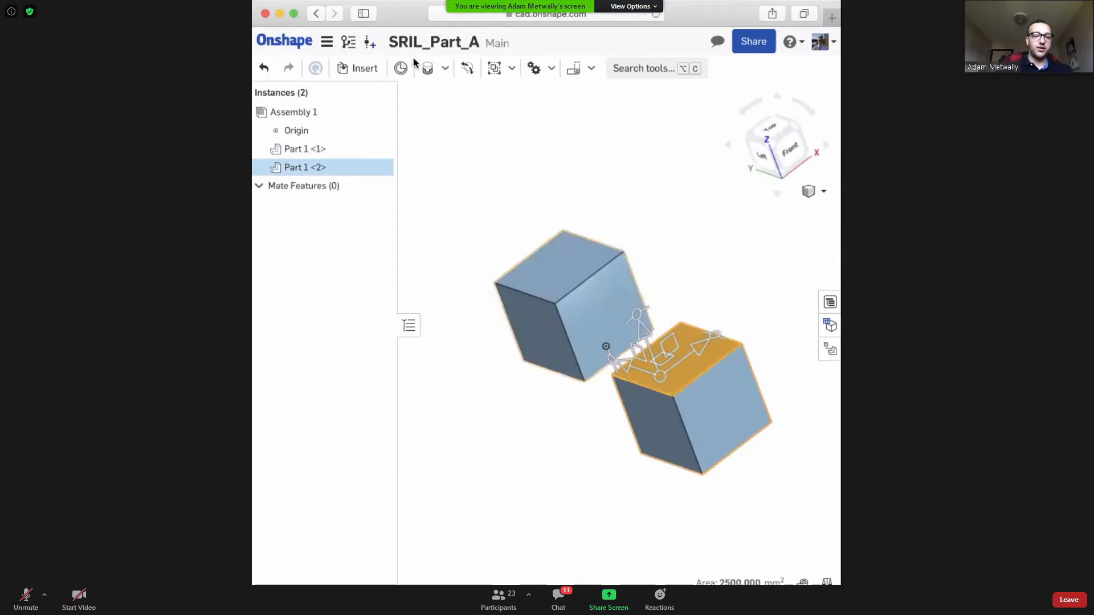
pyautogui.moveTo(570, 222); pyautogui.dragTo(655, 256, button='right')
pyautogui.click(562, 323)
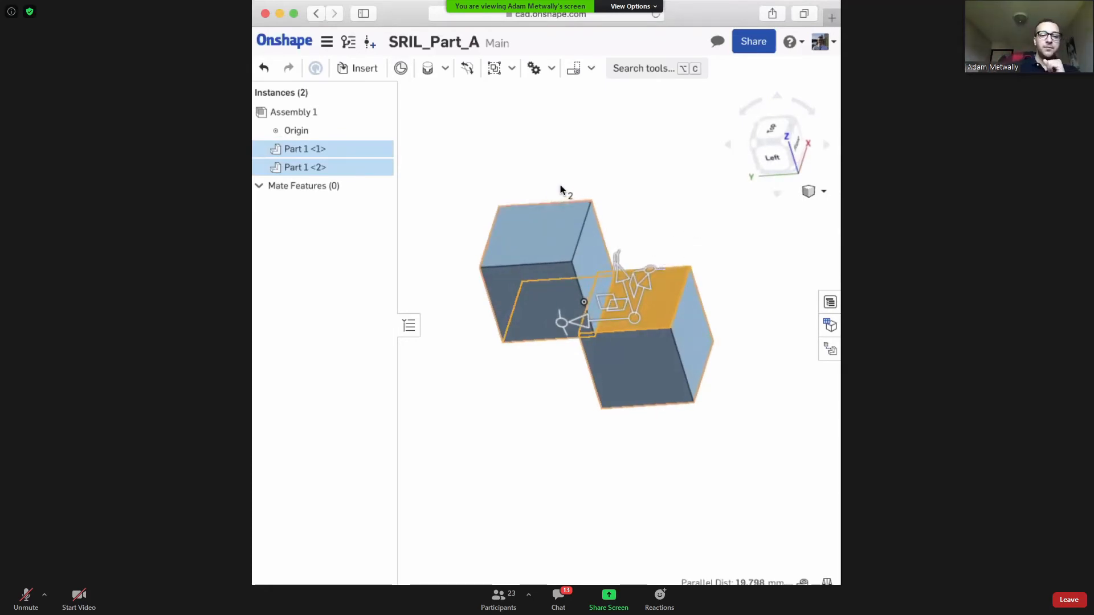
pyautogui.moveTo(559, 184); pyautogui.dragTo(548, 222, button='right')
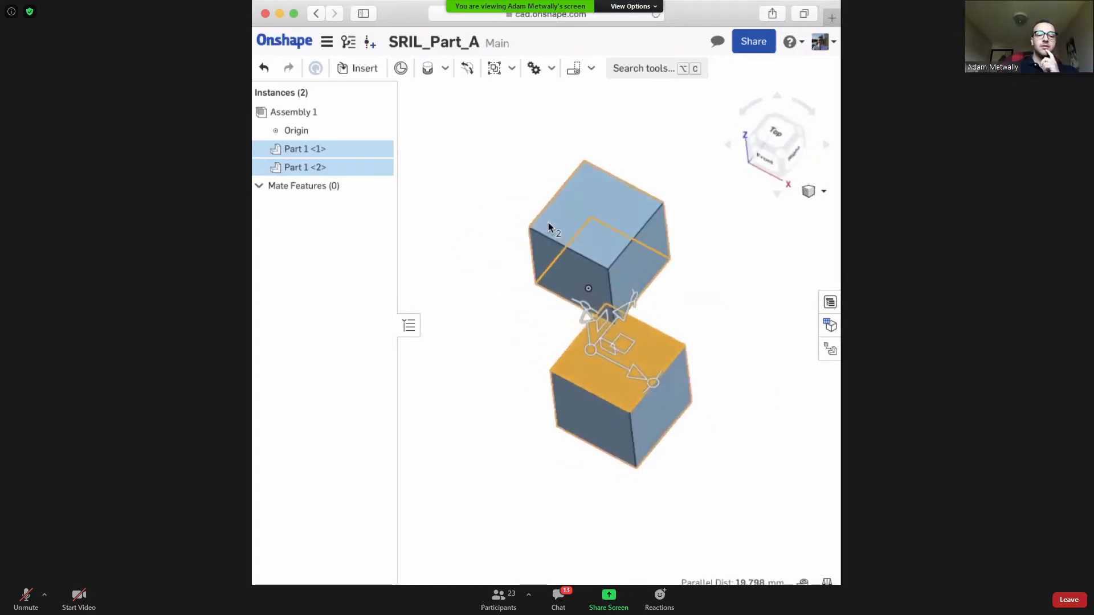
pyautogui.click(765, 306)
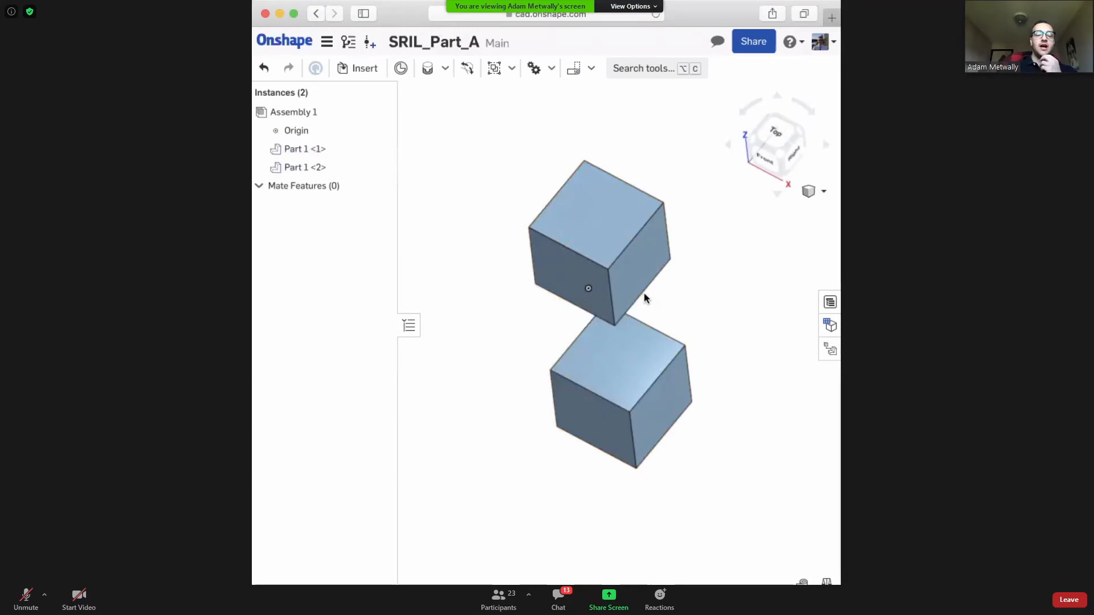
pyautogui.moveTo(644, 298); pyautogui.dragTo(600, 261, button='right')
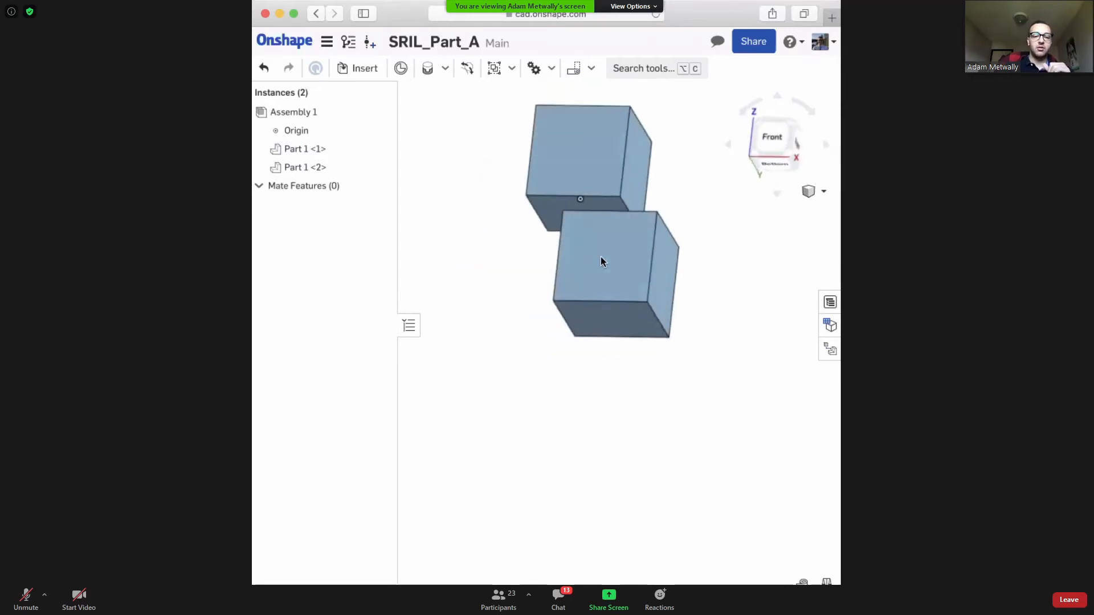
pyautogui.moveTo(603, 377); pyautogui.dragTo(571, 410, button='middle')
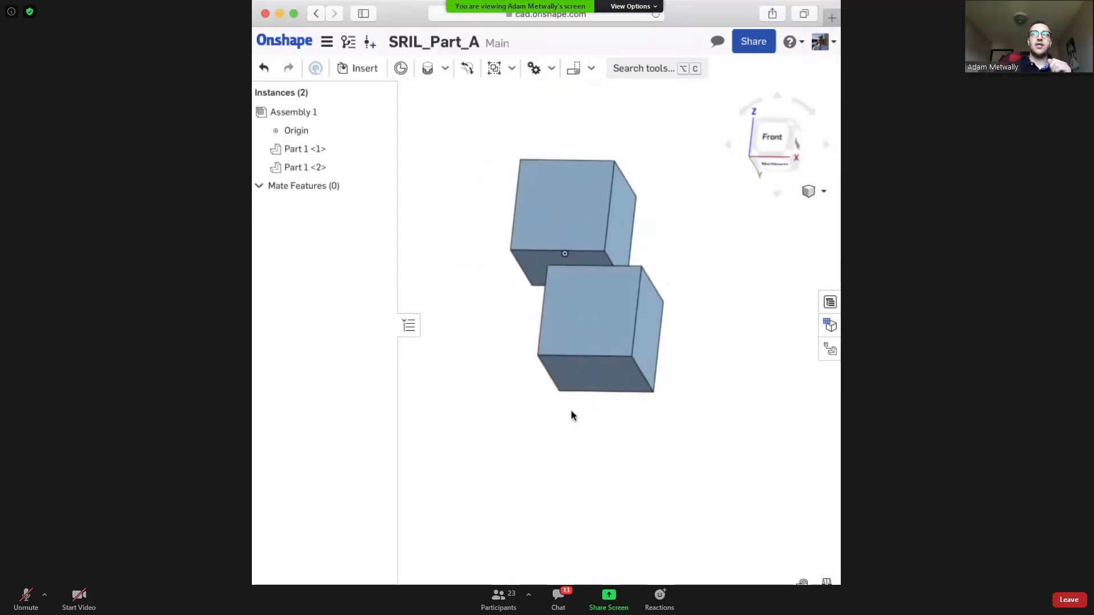
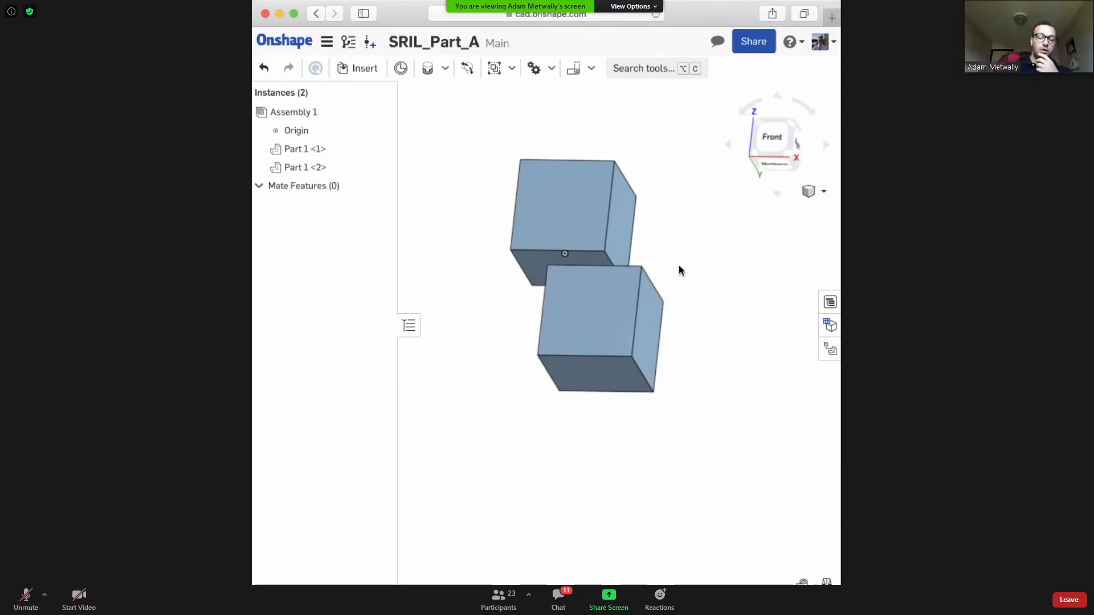
pyautogui.moveTo(681, 270); pyautogui.dragTo(701, 259, button='right')
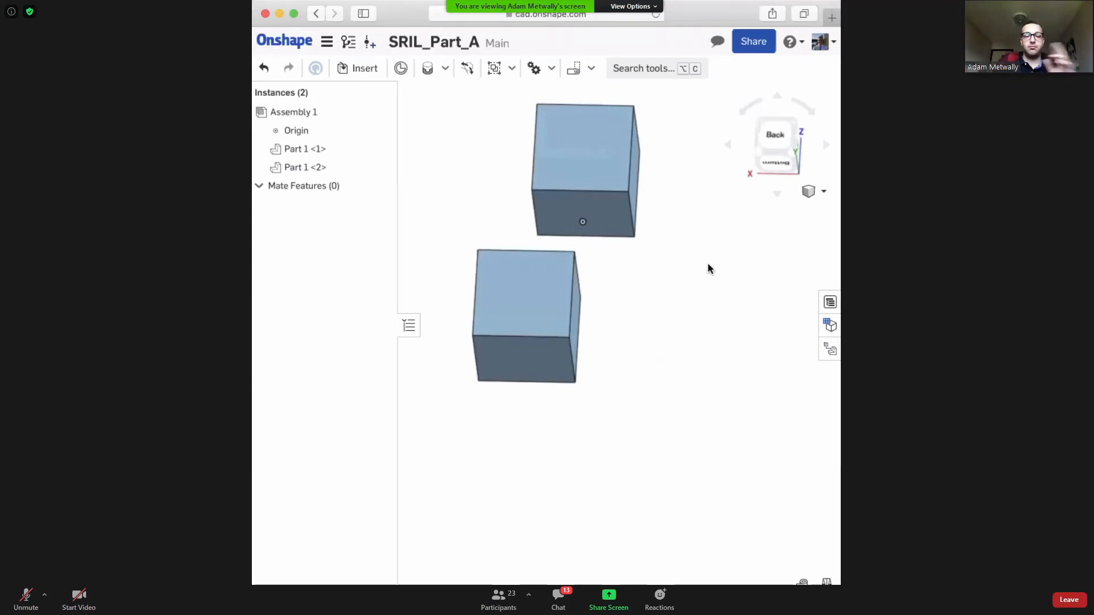
pyautogui.moveTo(510, 204); pyautogui.dragTo(450, 366, button='right')
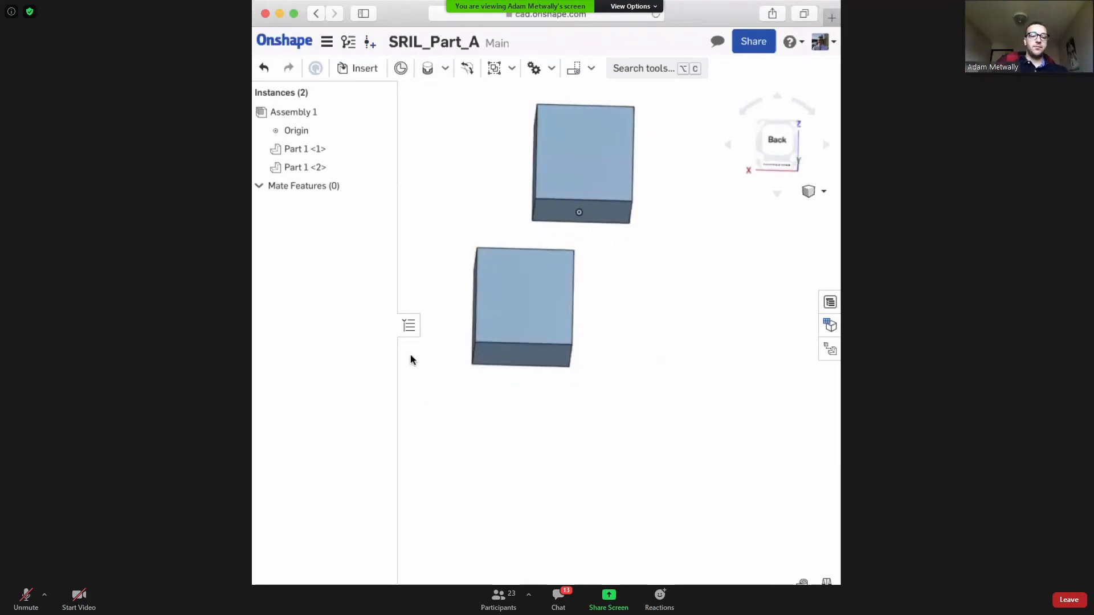
pyautogui.moveTo(609, 296); pyautogui.dragTo(578, 297, button='middle')
# Return to the part studio and start a new sketch on the back face of the box.
pyautogui.moveTo(653, 308); pyautogui.dragTo(592, 325, button='right')
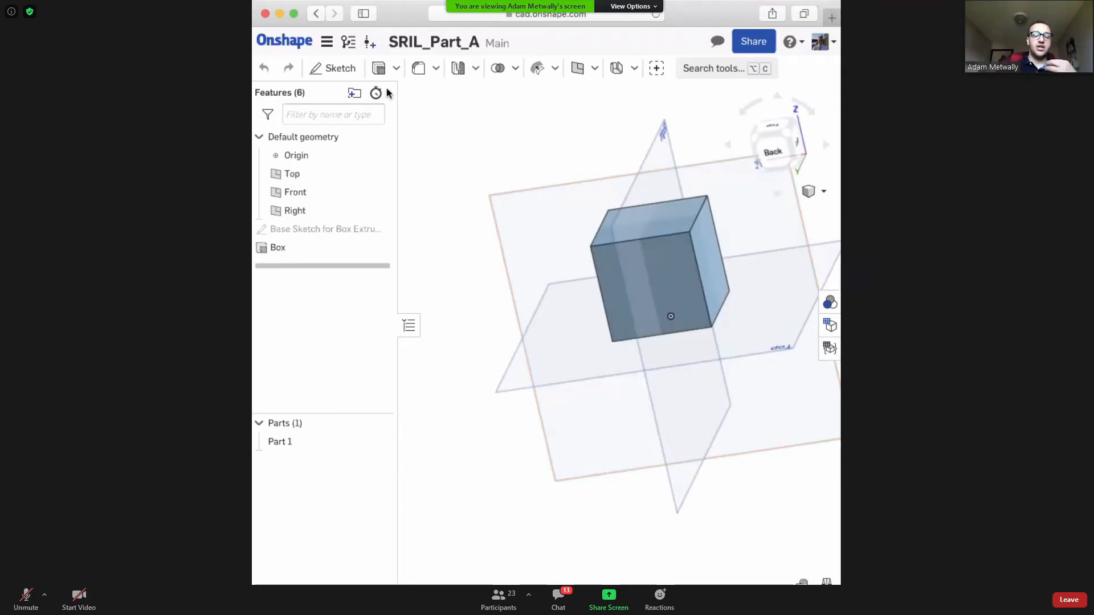
pyautogui.moveTo(489, 323); pyautogui.dragTo(547, 317, button='right')
pyautogui.moveTo(549, 357); pyautogui.dragTo(563, 286, button='right')
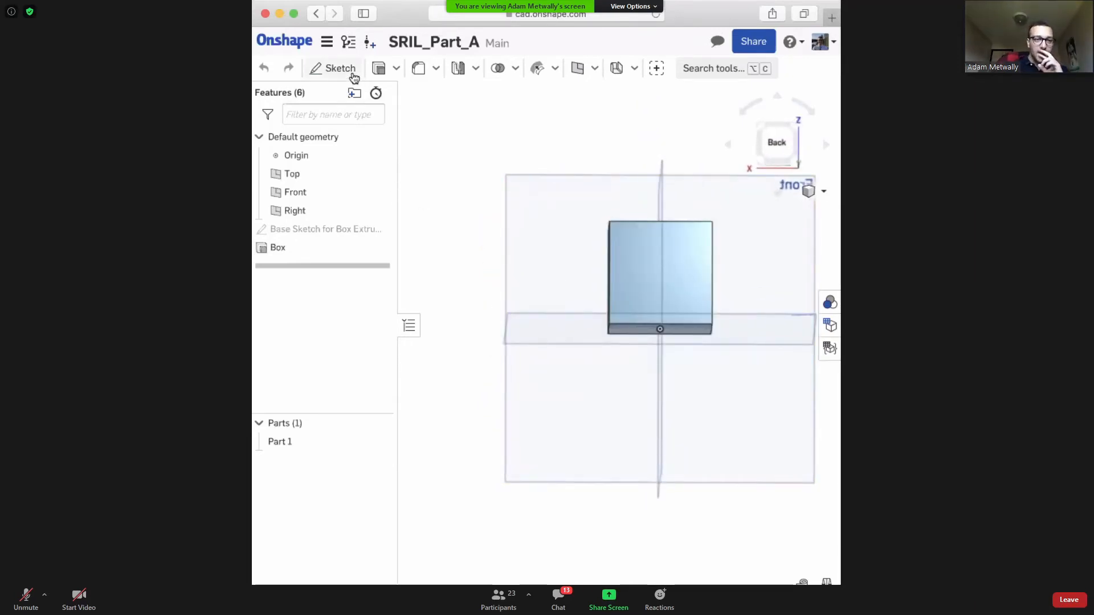
pyautogui.click(340, 70)
pyautogui.moveTo(464, 340)
pyautogui.mouseDown(button='right')
pyautogui.moveTo(518, 360)
pyautogui.moveTo(556, 336)
pyautogui.moveTo(655, 312)
pyautogui.mouseUp(button='right')
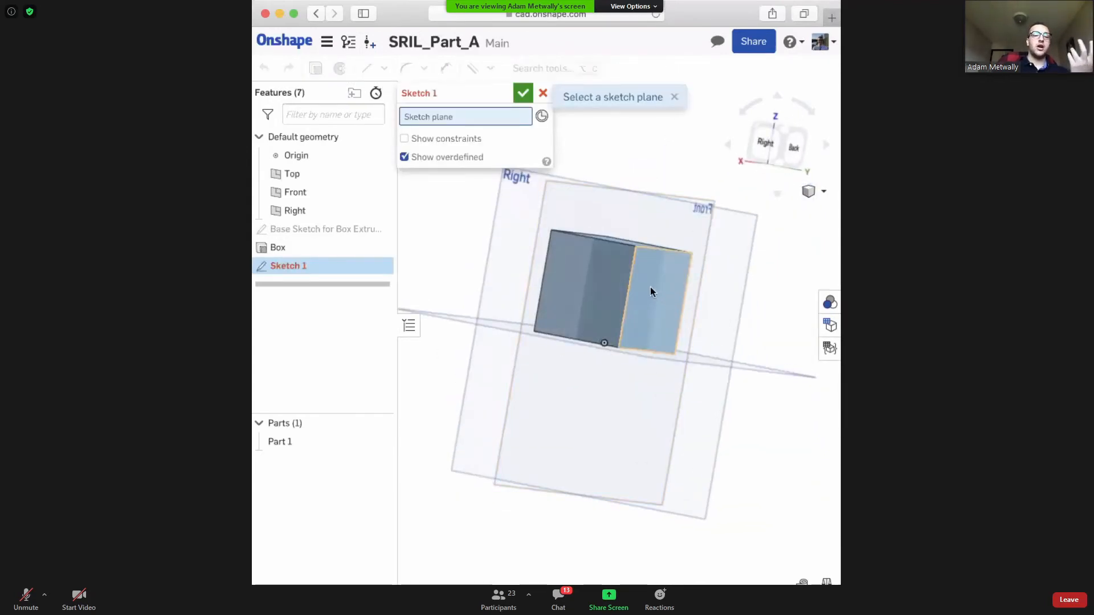
pyautogui.click(651, 286)
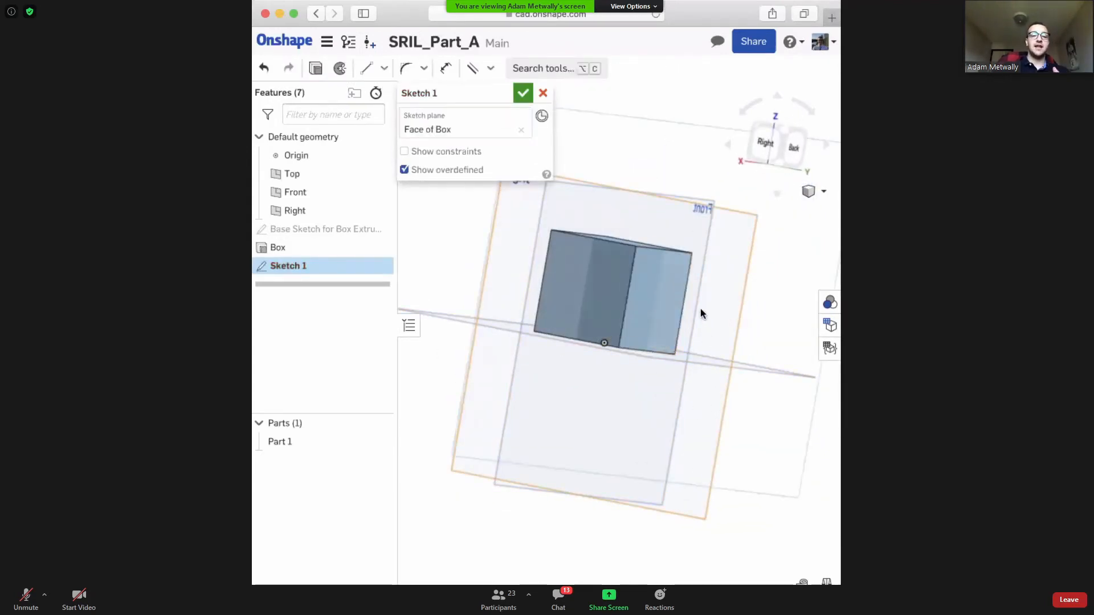
pyautogui.moveTo(699, 309); pyautogui.dragTo(612, 264, button='right')
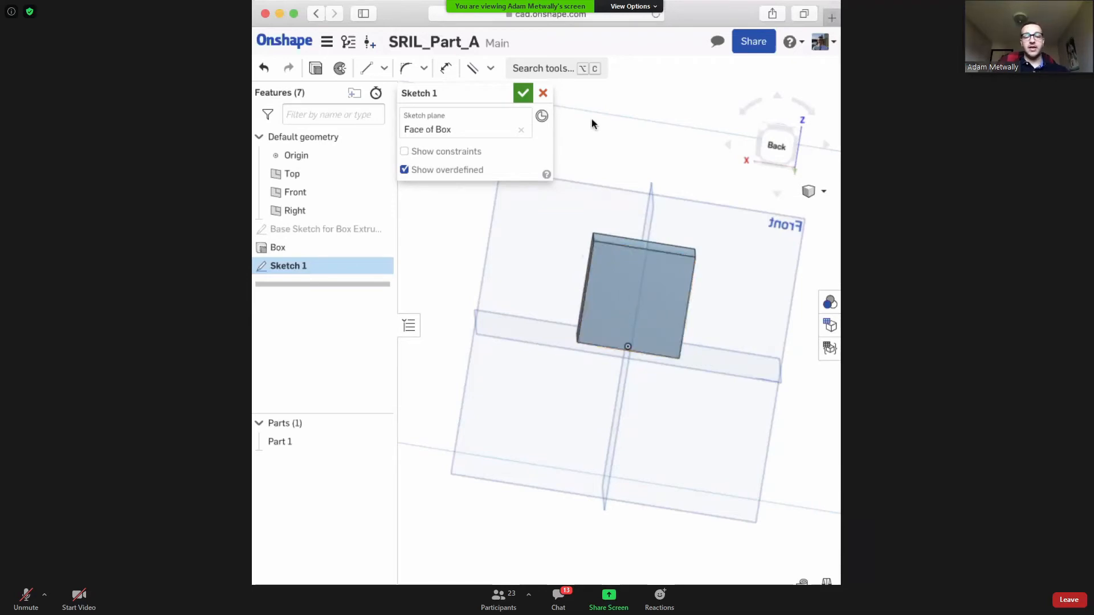
pyautogui.click(544, 93)
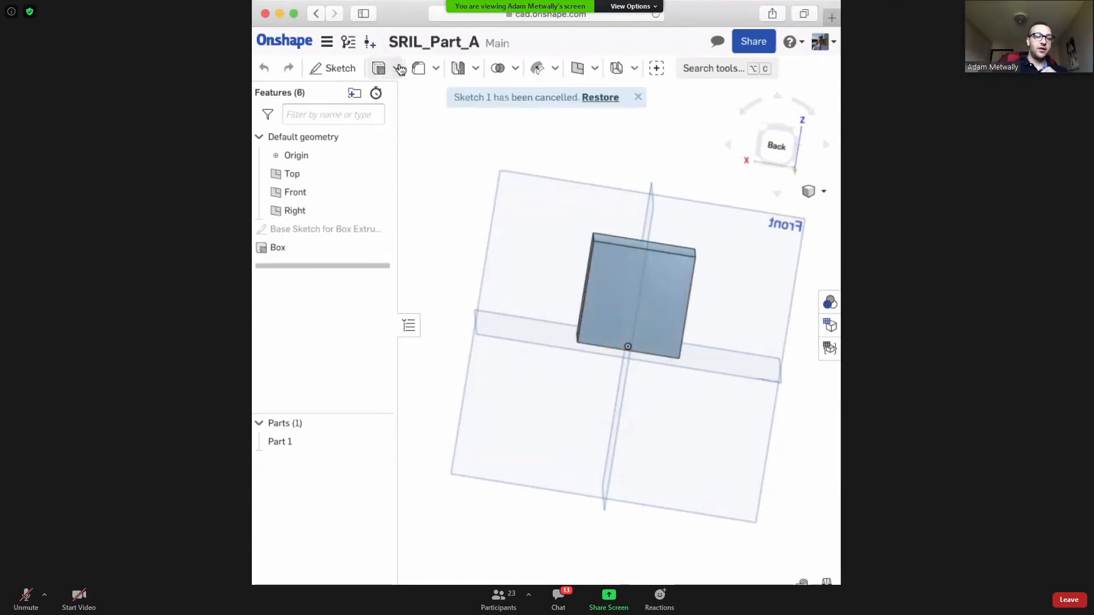
pyautogui.click(396, 68)
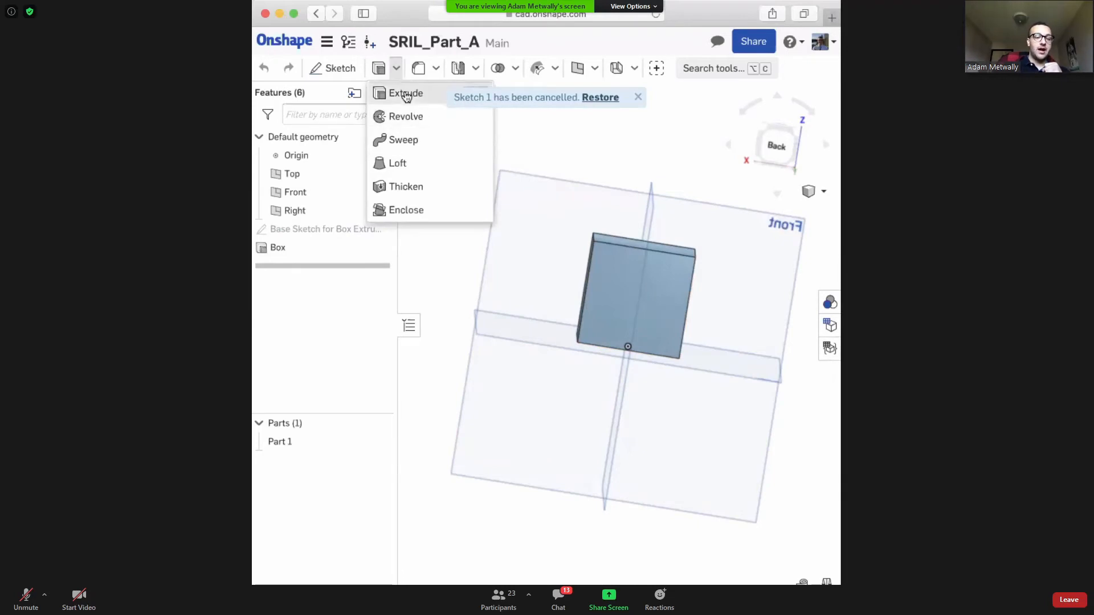
pyautogui.click(408, 93)
pyautogui.click(468, 135)
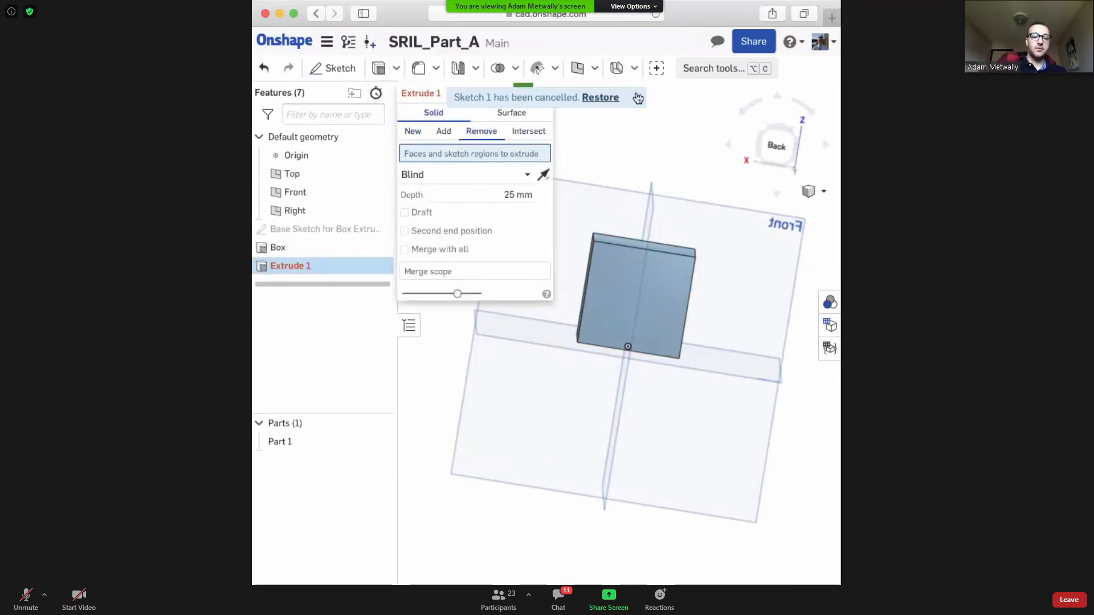
pyautogui.click(544, 94)
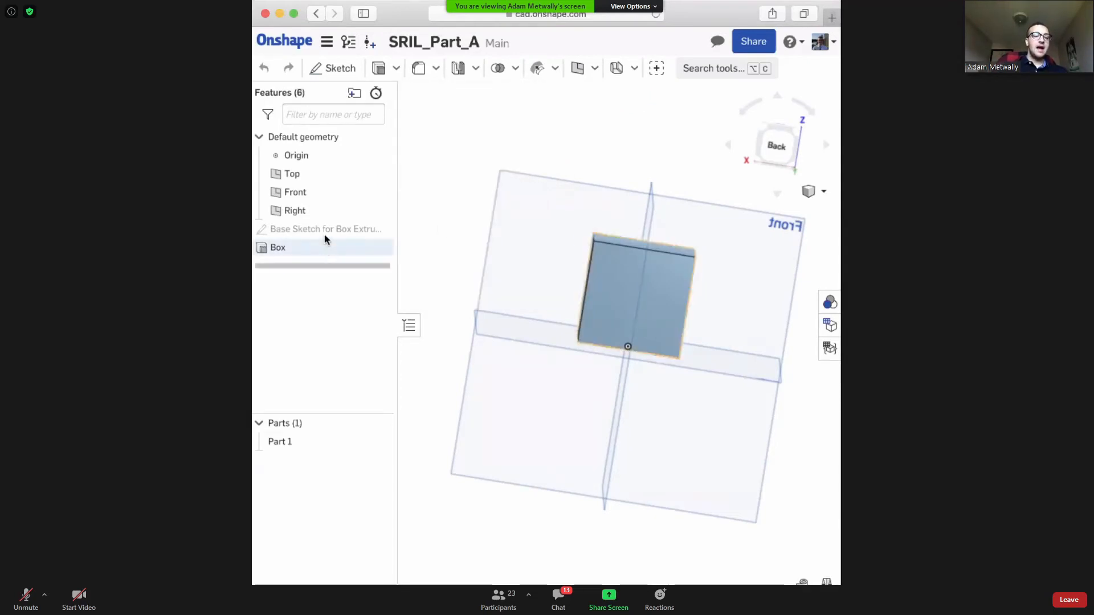
# Open the base sketch of the box for editing, view it from the top and delete all its geometry and dimensions.
pyautogui.doubleClick(308, 228)
pyautogui.moveTo(629, 277); pyautogui.dragTo(619, 308, button='right')
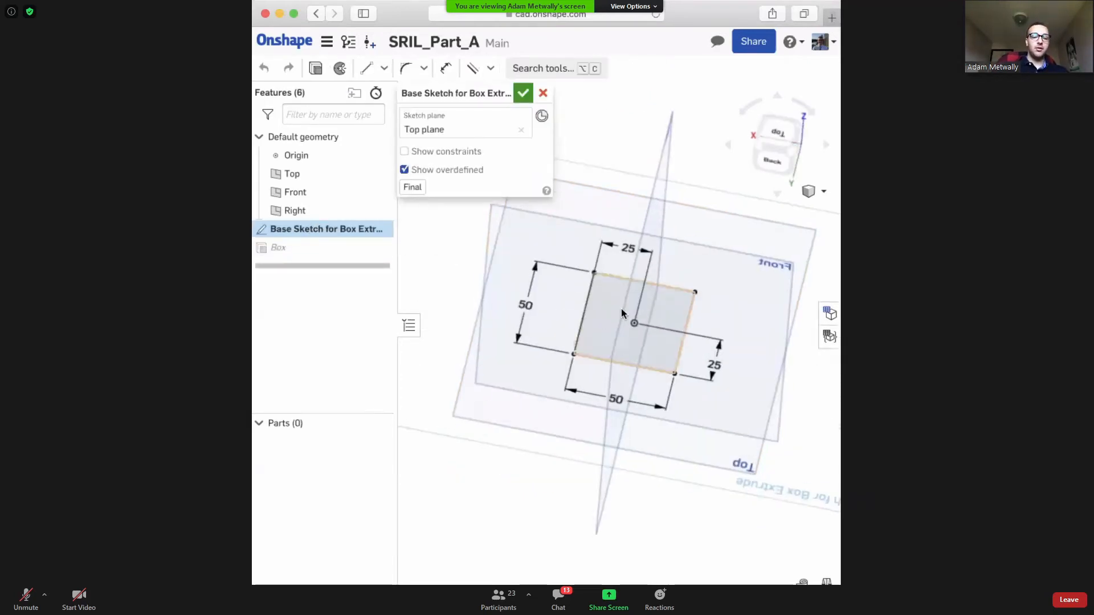
pyautogui.moveTo(576, 369); pyautogui.dragTo(542, 371, button='middle')
pyautogui.moveTo(542, 371)
pyautogui.mouseDown(button='right')
pyautogui.moveTo(543, 395)
pyautogui.moveTo(513, 380)
pyautogui.mouseUp(button='right')
pyautogui.click(762, 143)
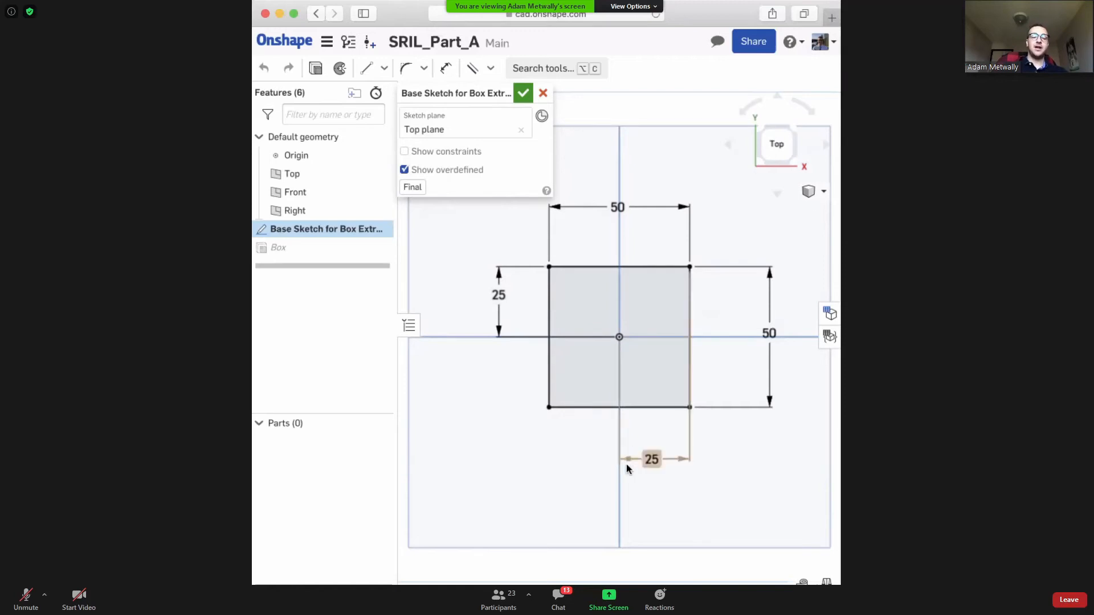
pyautogui.moveTo(794, 510)
pyautogui.mouseDown()
pyautogui.moveTo(639, 231)
pyautogui.moveTo(500, 214)
pyautogui.mouseUp()
pyautogui.press('Delete')
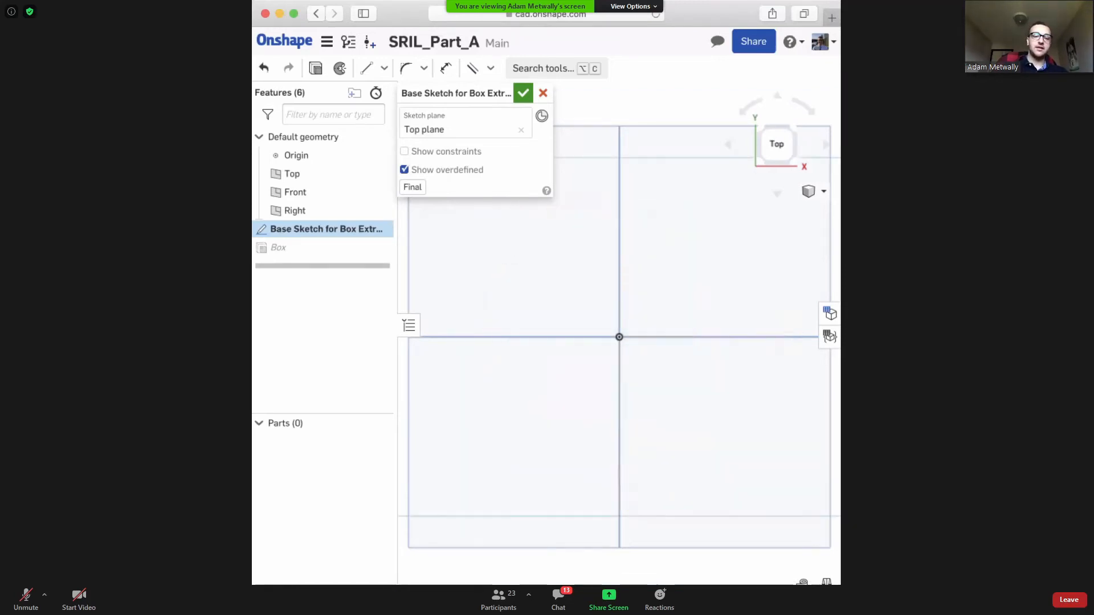
# Draw a center point rectangle on the origin, set its height and width to 50 mm each, and accept the sketch.
pyautogui.click(384, 68)
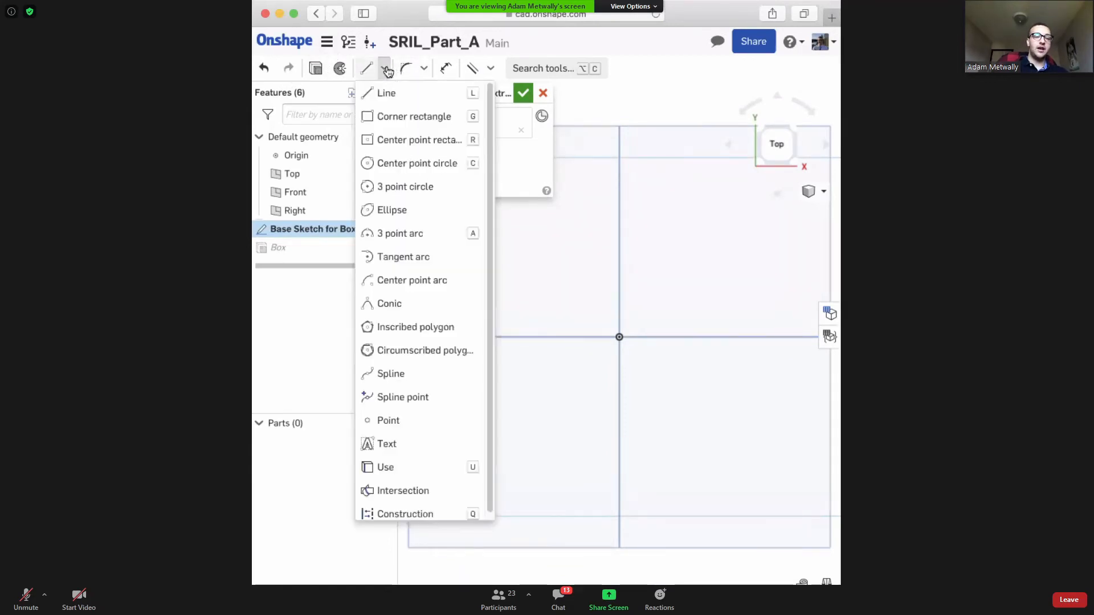
pyautogui.click(393, 141)
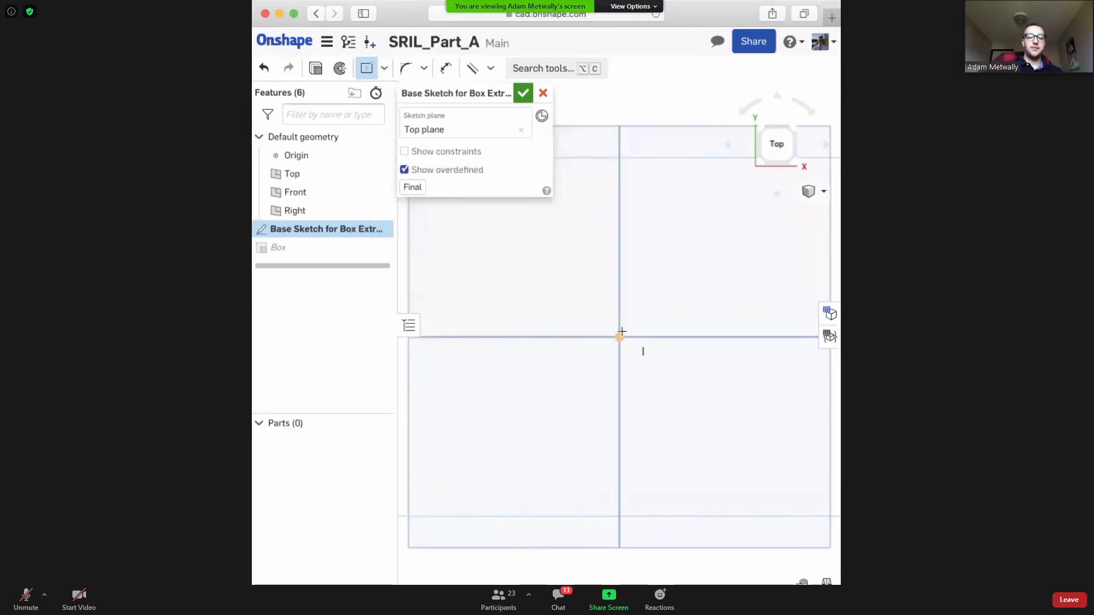
pyautogui.click(619, 338)
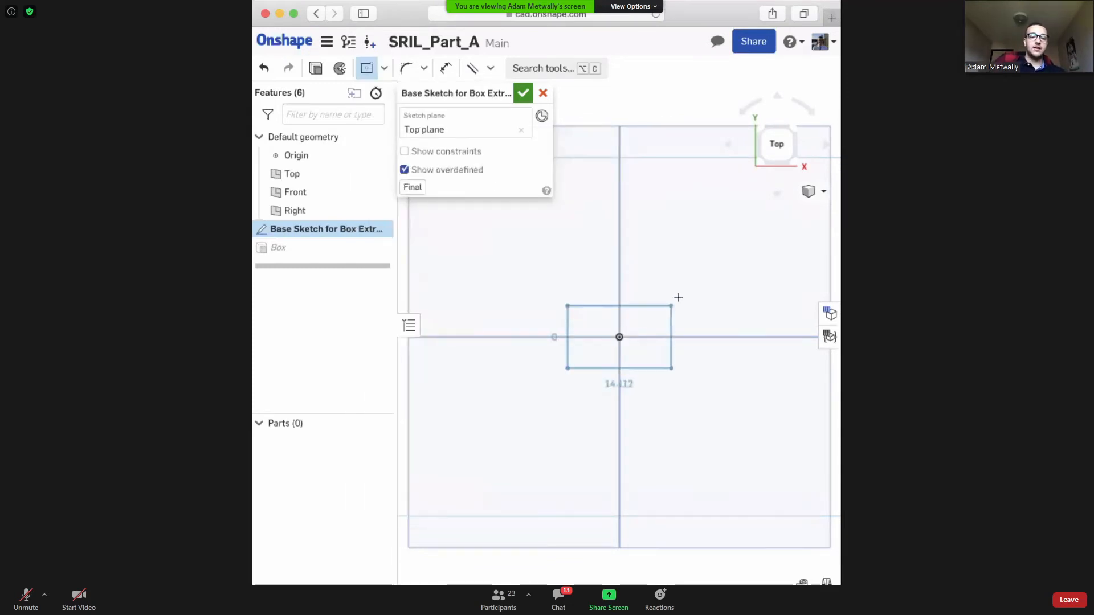
pyautogui.click(719, 252)
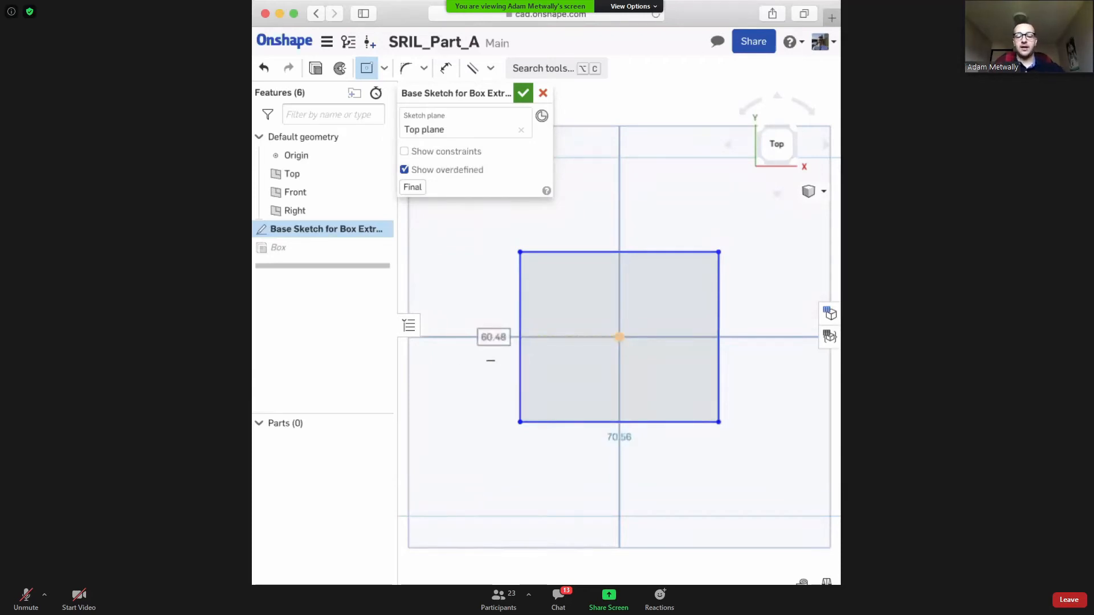
pyautogui.write('50')
pyautogui.press('Tab')
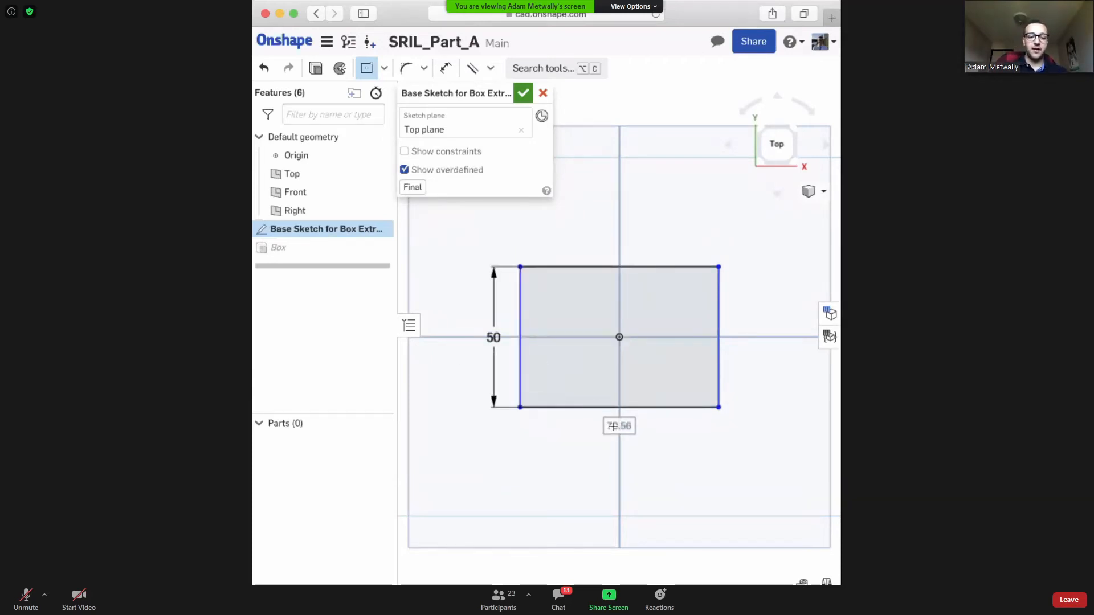
pyautogui.write('50')
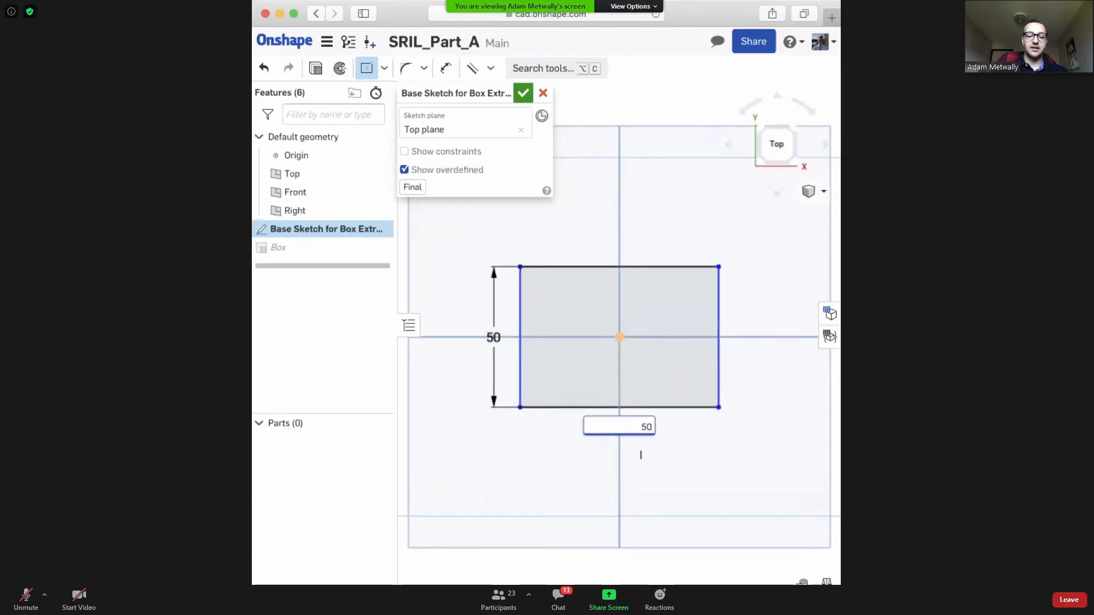
pyautogui.press('Return')
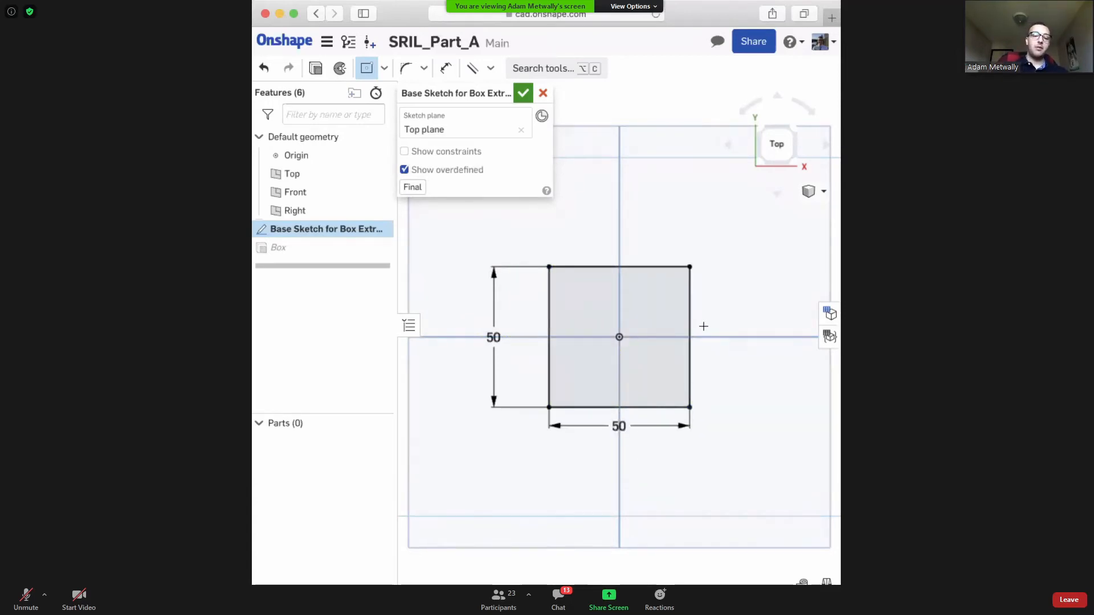
pyautogui.press('Escape')
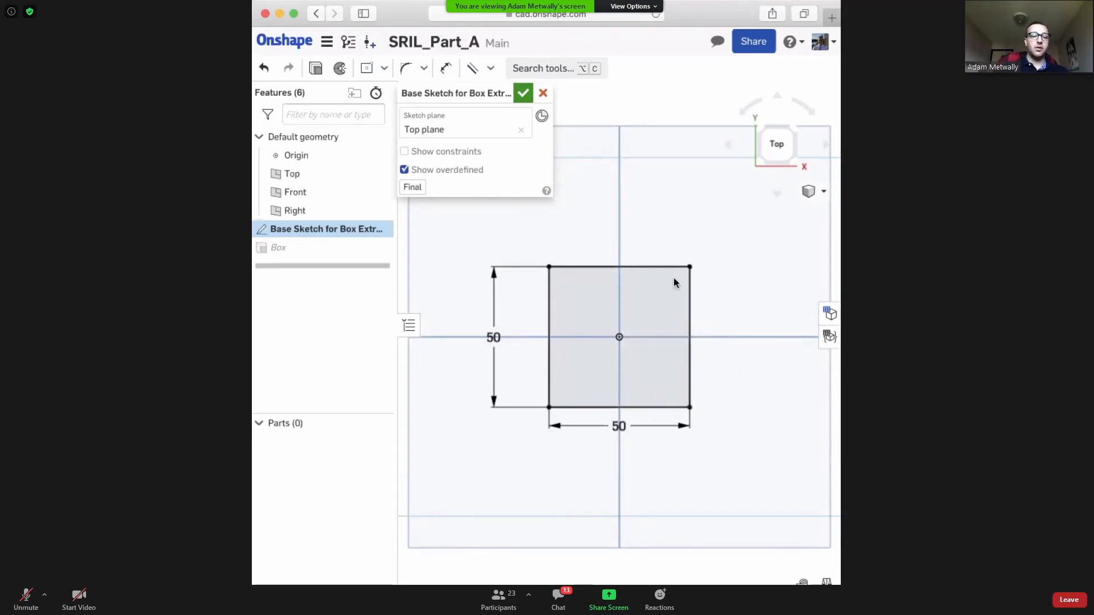
pyautogui.click(523, 93)
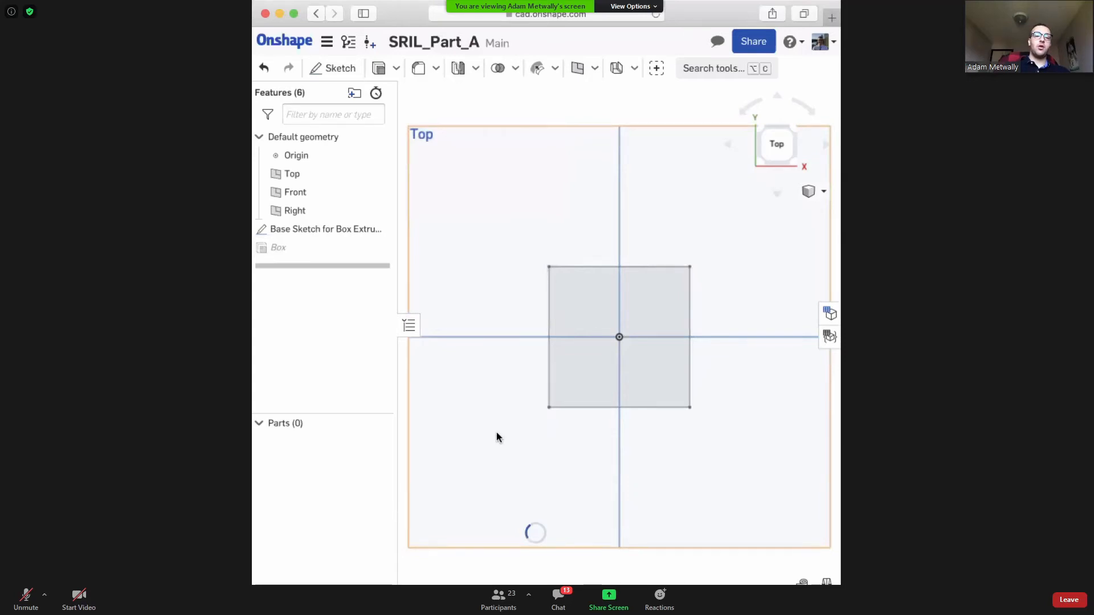
# Reopen the base sketch, examine the square from several angles and leave the sketch without further edits.
pyautogui.moveTo(692, 401); pyautogui.dragTo(630, 228, button='right')
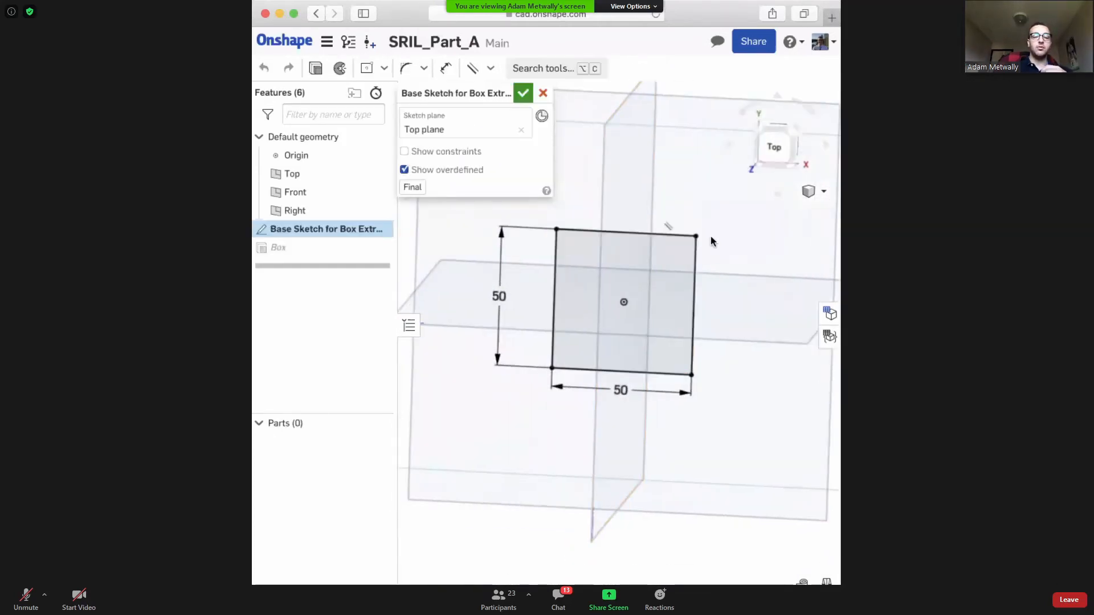
pyautogui.moveTo(710, 236)
pyautogui.mouseDown(button='right')
pyautogui.moveTo(686, 225)
pyautogui.moveTo(722, 233)
pyautogui.mouseUp(button='right')
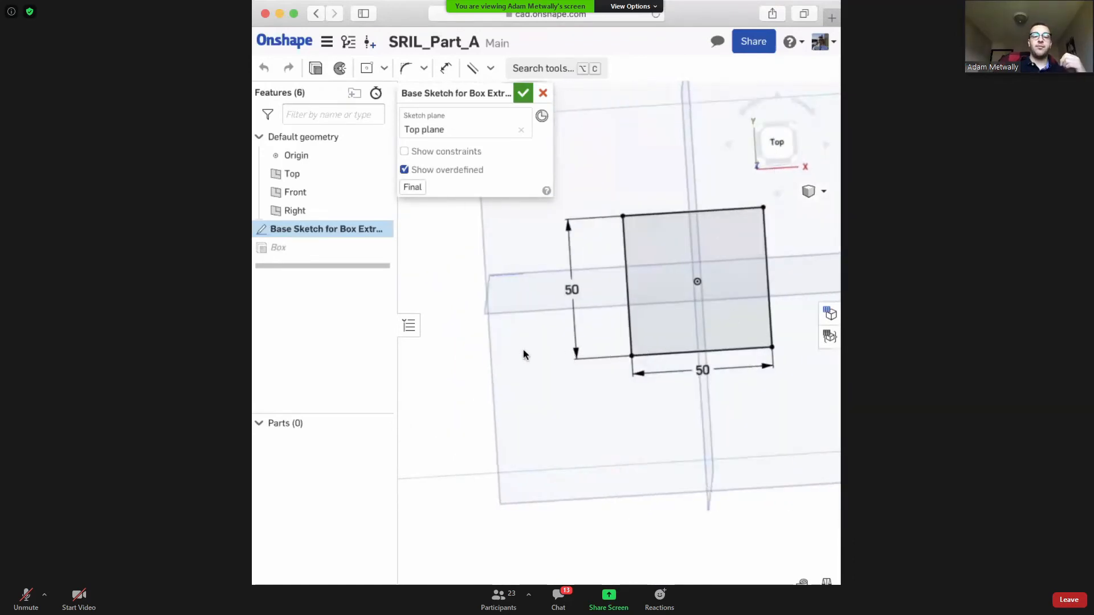
pyautogui.moveTo(494, 337)
pyautogui.mouseDown(button='right')
pyautogui.moveTo(560, 333)
pyautogui.moveTo(529, 337)
pyautogui.moveTo(612, 286)
pyautogui.moveTo(654, 288)
pyautogui.moveTo(637, 279)
pyautogui.moveTo(661, 265)
pyautogui.moveTo(651, 285)
pyautogui.mouseUp(button='right')
pyautogui.moveTo(575, 318); pyautogui.dragTo(667, 324, button='middle')
pyautogui.moveTo(666, 323); pyautogui.dragTo(662, 327, button='right')
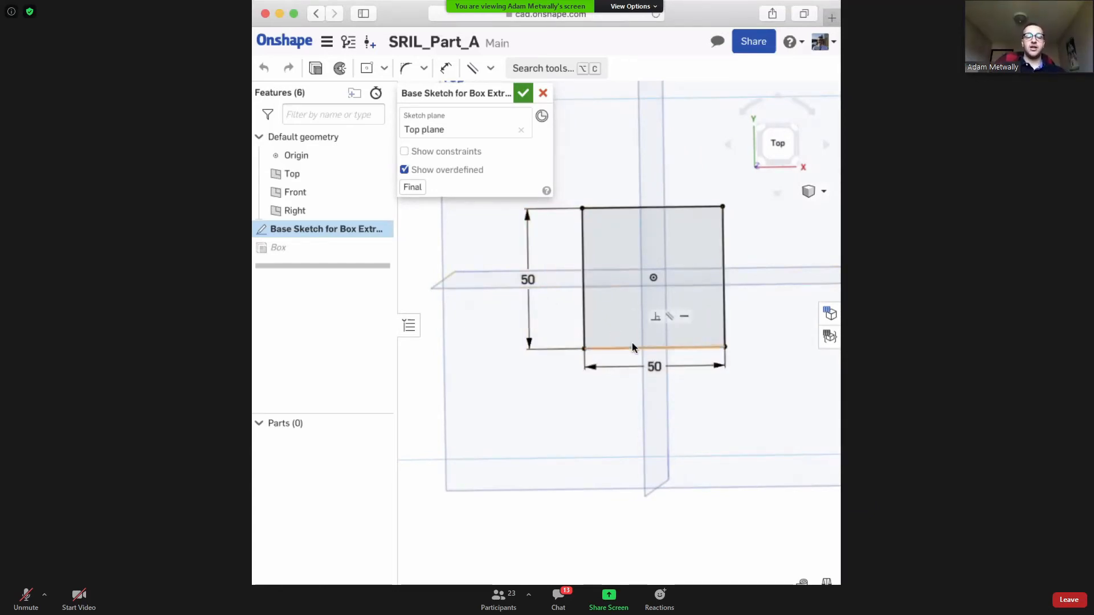
pyautogui.click(542, 92)
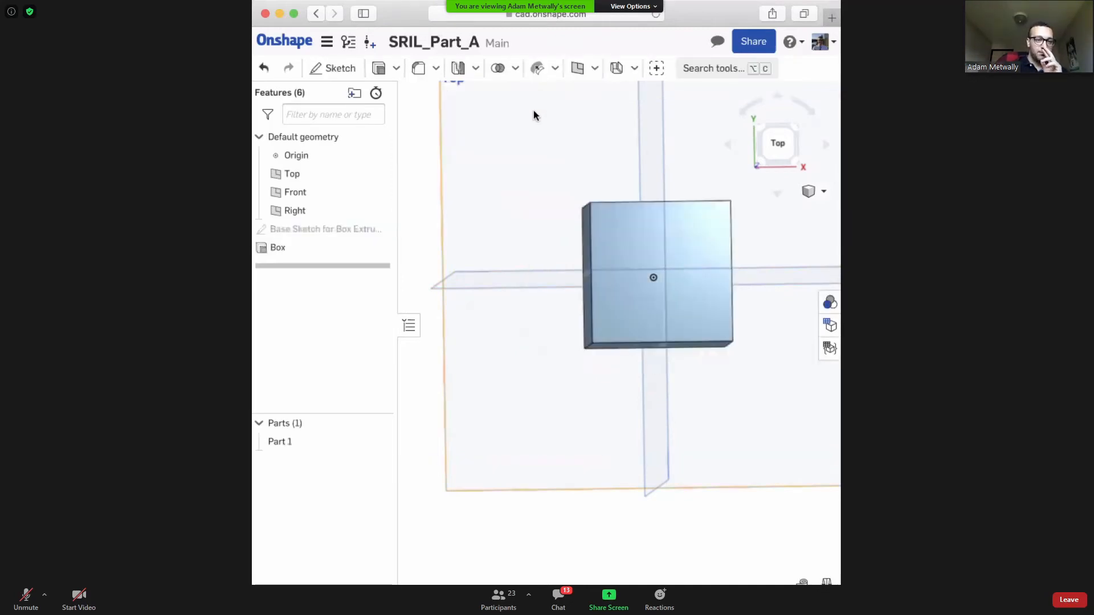
pyautogui.moveTo(514, 132); pyautogui.dragTo(522, 163, button='right')
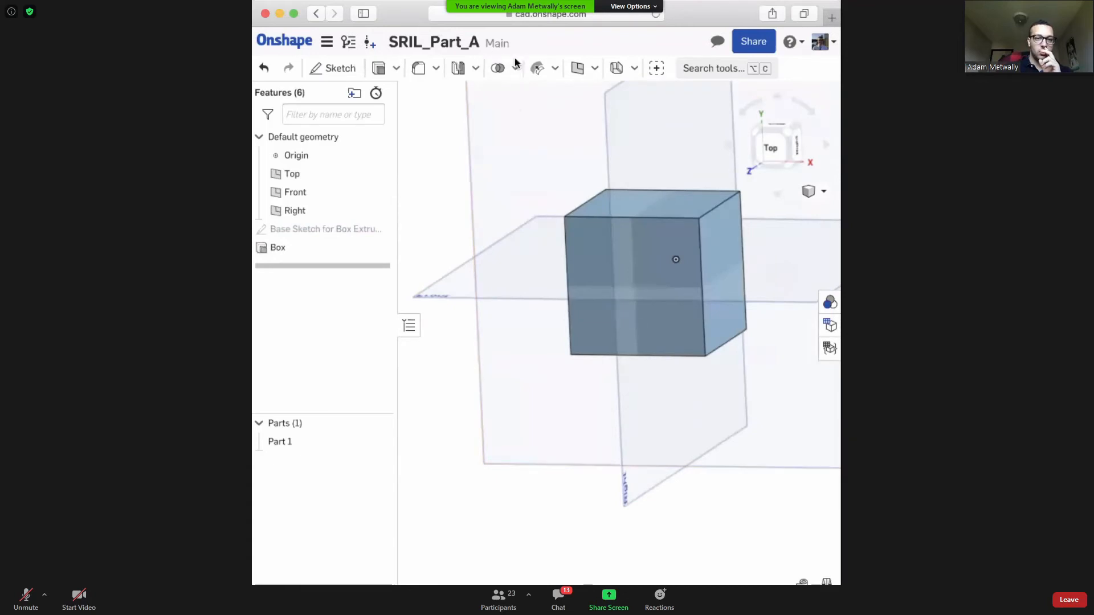
pyautogui.moveTo(524, 97); pyautogui.dragTo(588, 204, button='right')
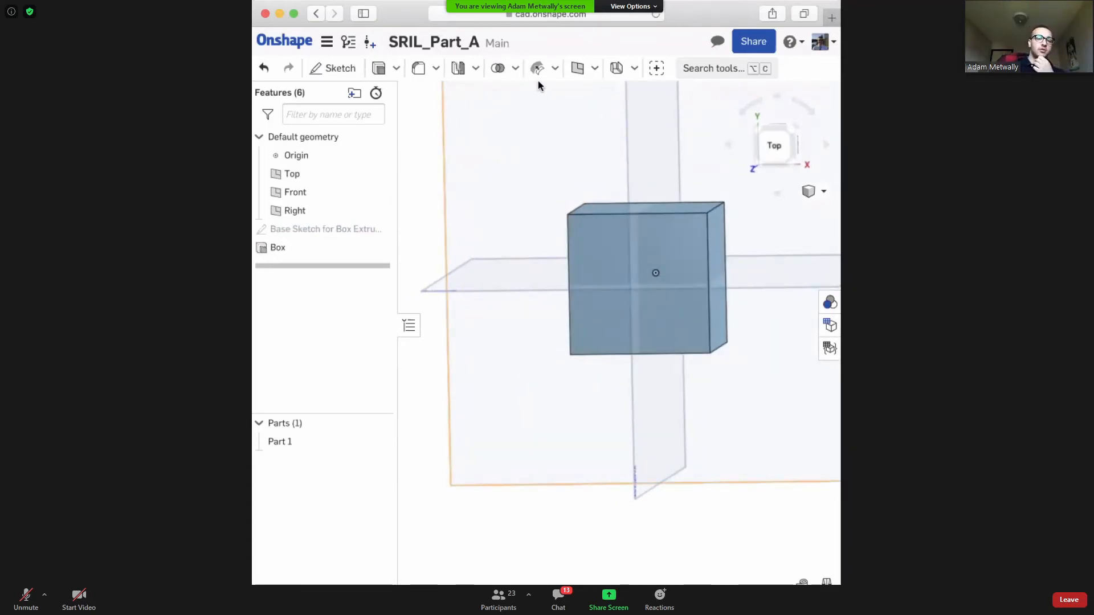
pyautogui.moveTo(552, 124); pyautogui.dragTo(662, 267, button='right')
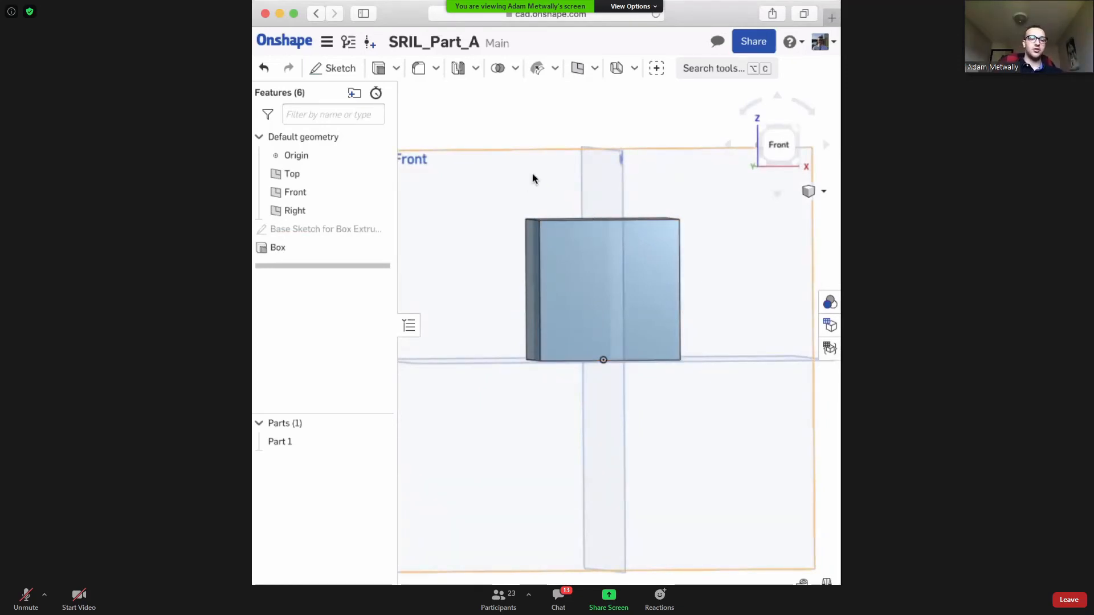
pyautogui.moveTo(532, 173); pyautogui.dragTo(525, 168, button='right')
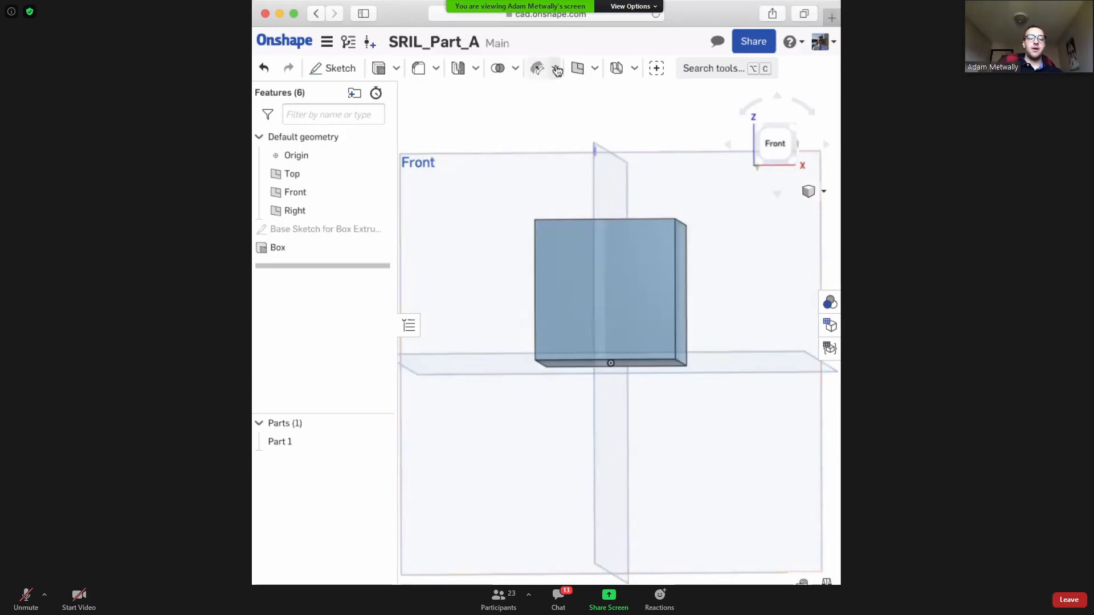
pyautogui.moveTo(628, 243); pyautogui.dragTo(445, 180, button='right')
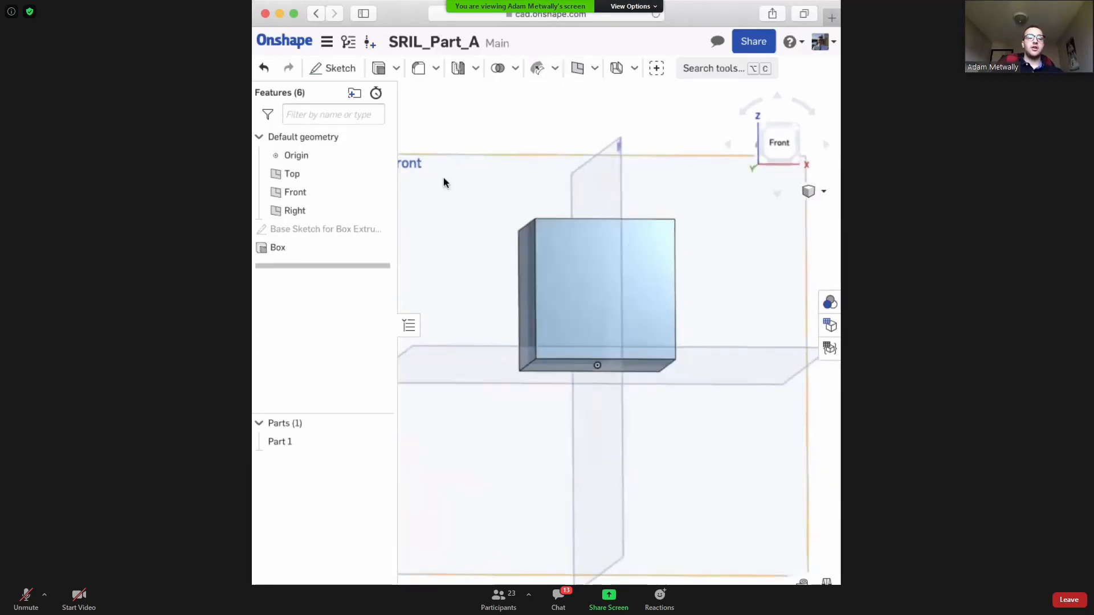
pyautogui.click(355, 69)
pyautogui.click(655, 239)
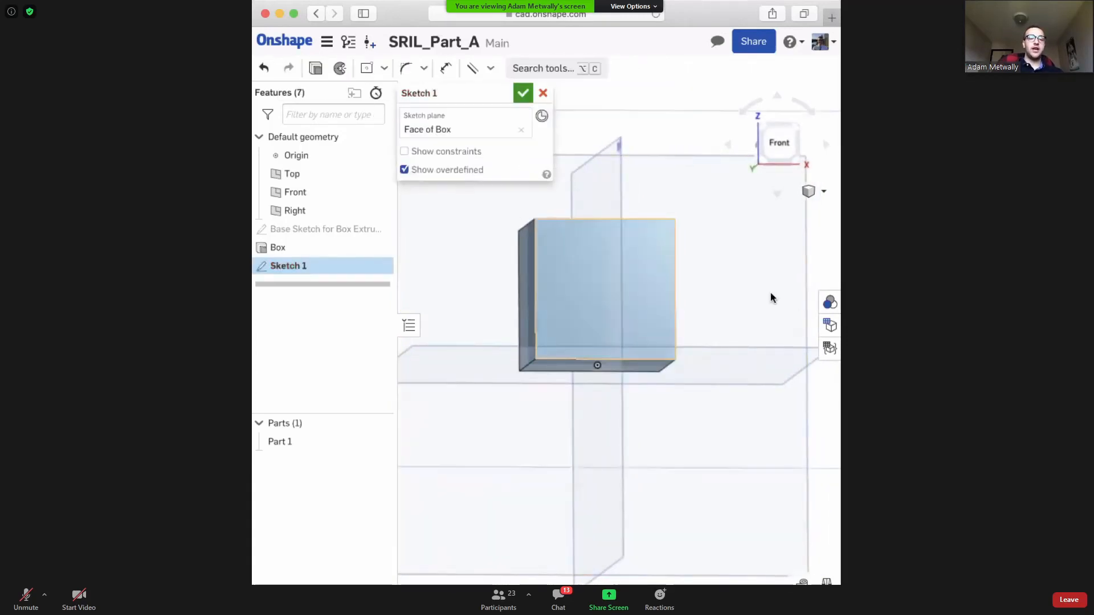
pyautogui.click(543, 93)
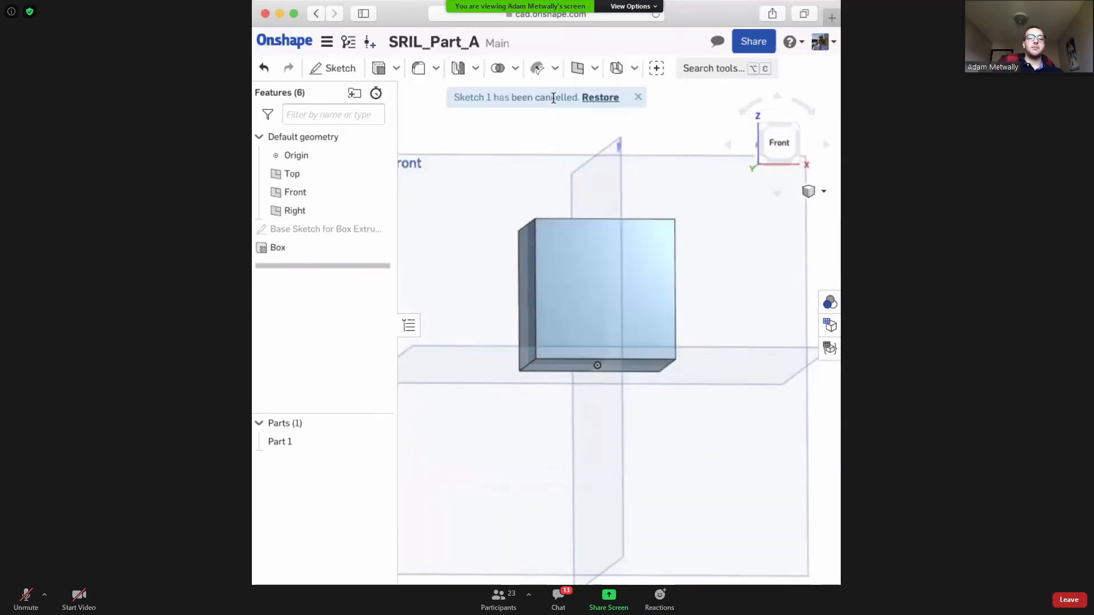
pyautogui.moveTo(650, 134)
pyautogui.mouseDown(button='right')
pyautogui.moveTo(625, 244)
pyautogui.moveTo(598, 232)
pyautogui.moveTo(602, 254)
pyautogui.mouseUp(button='right')
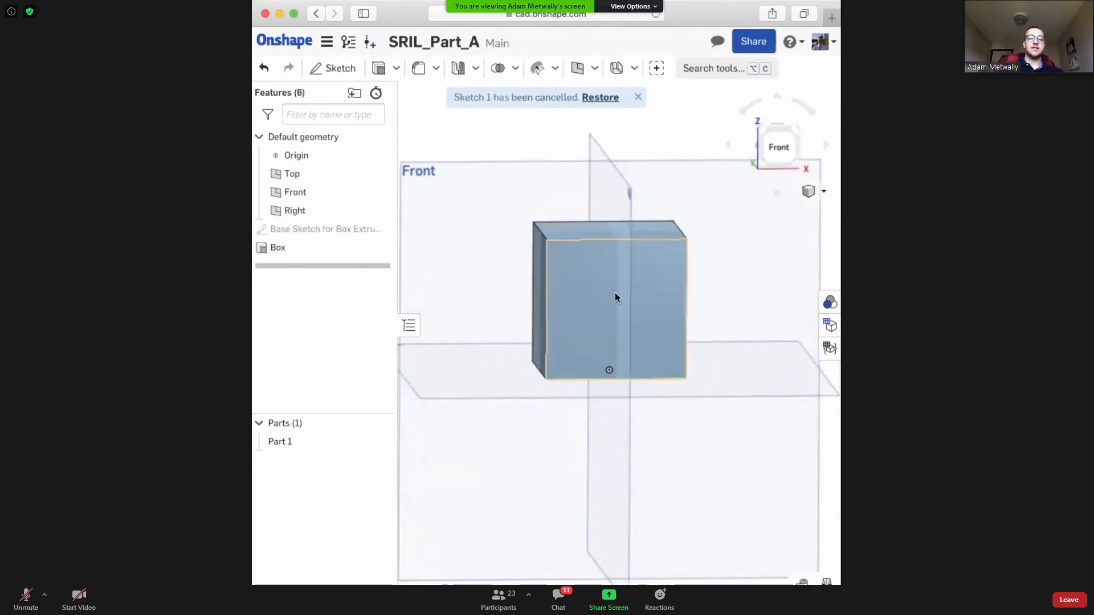
pyautogui.moveTo(597, 220); pyautogui.dragTo(602, 245, button='middle')
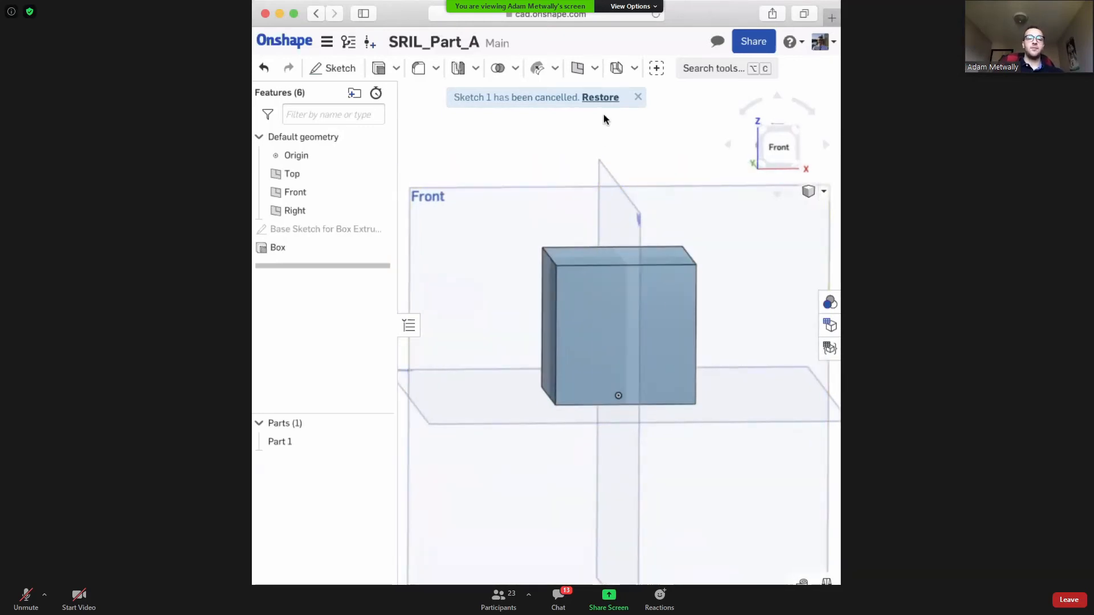
pyautogui.click(638, 98)
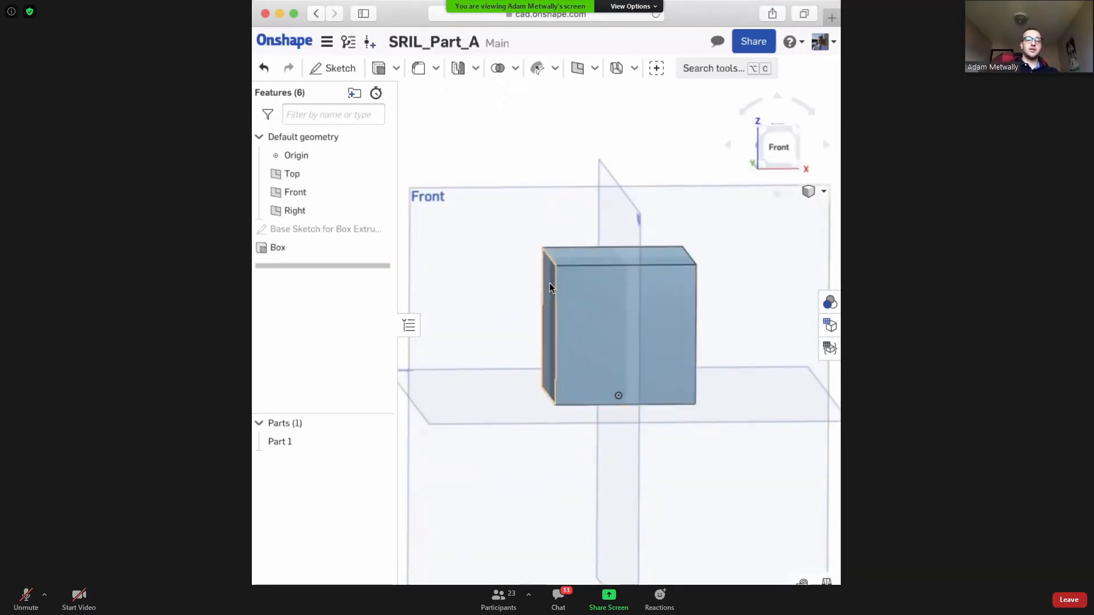
# Highlight the Top, Front and Right default planes together twice, clear the selection and view how the box sits on them.
pyautogui.scroll(-5, 564, 261)
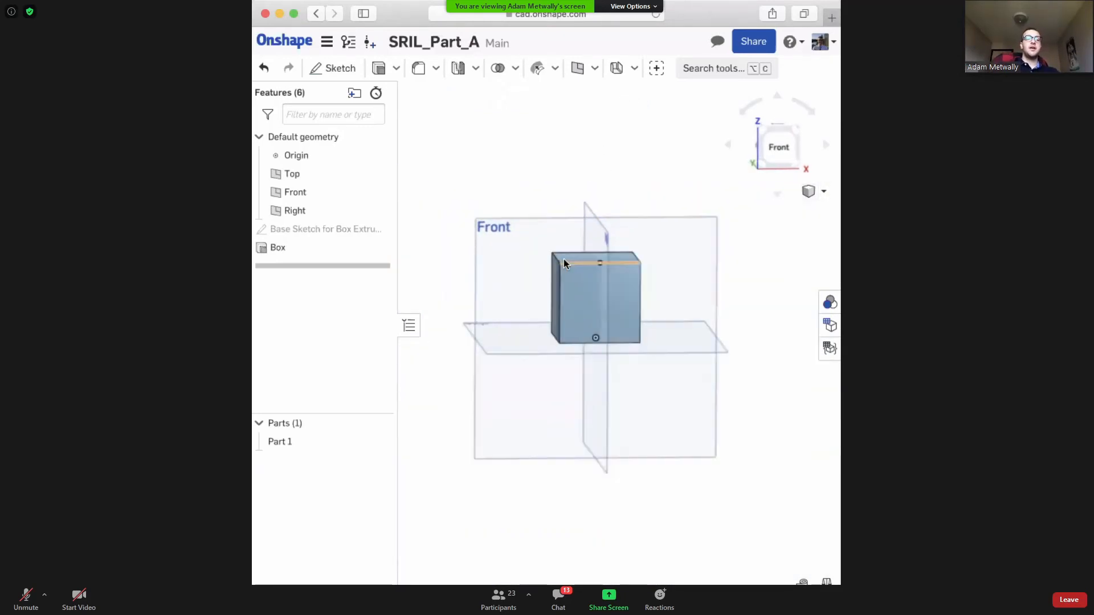
pyautogui.click(326, 214)
pyautogui.keyDown('shift'); pyautogui.click(308, 174); pyautogui.keyUp('shift')
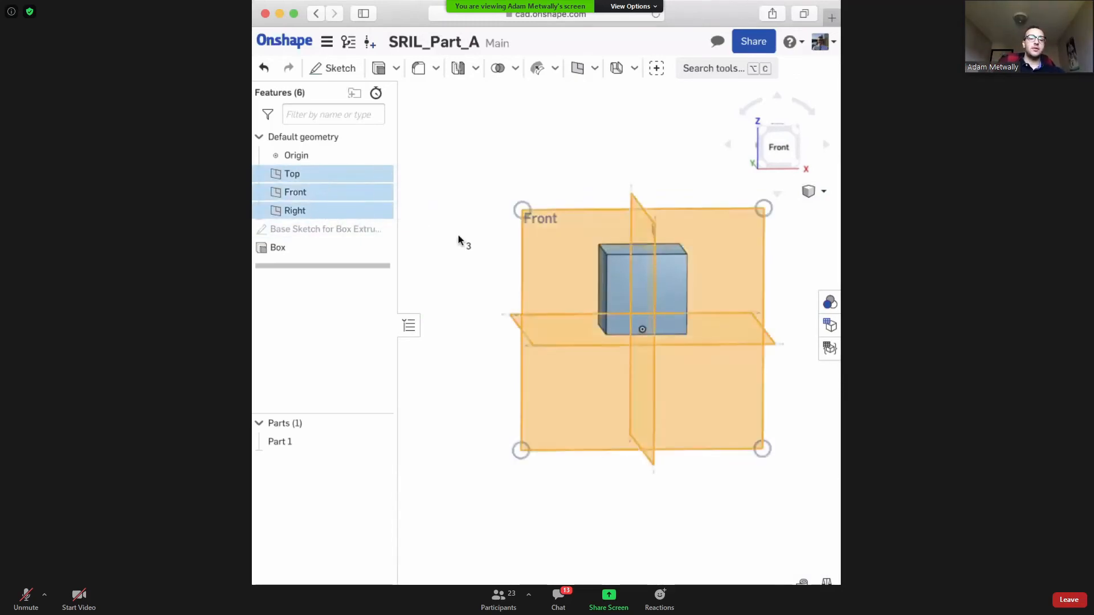
pyautogui.click(455, 300)
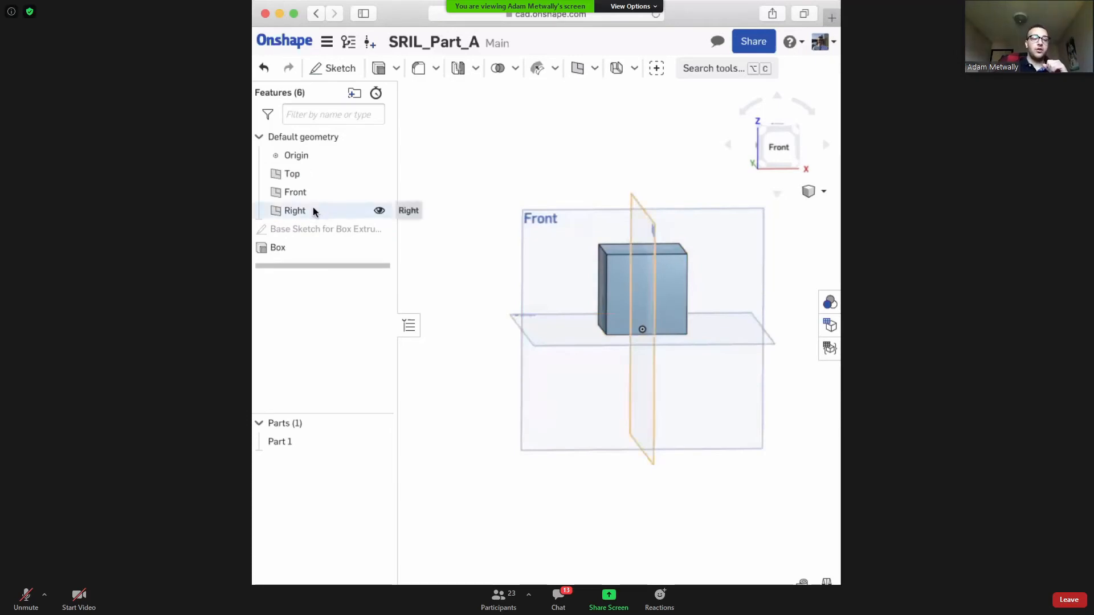
pyautogui.click(332, 179)
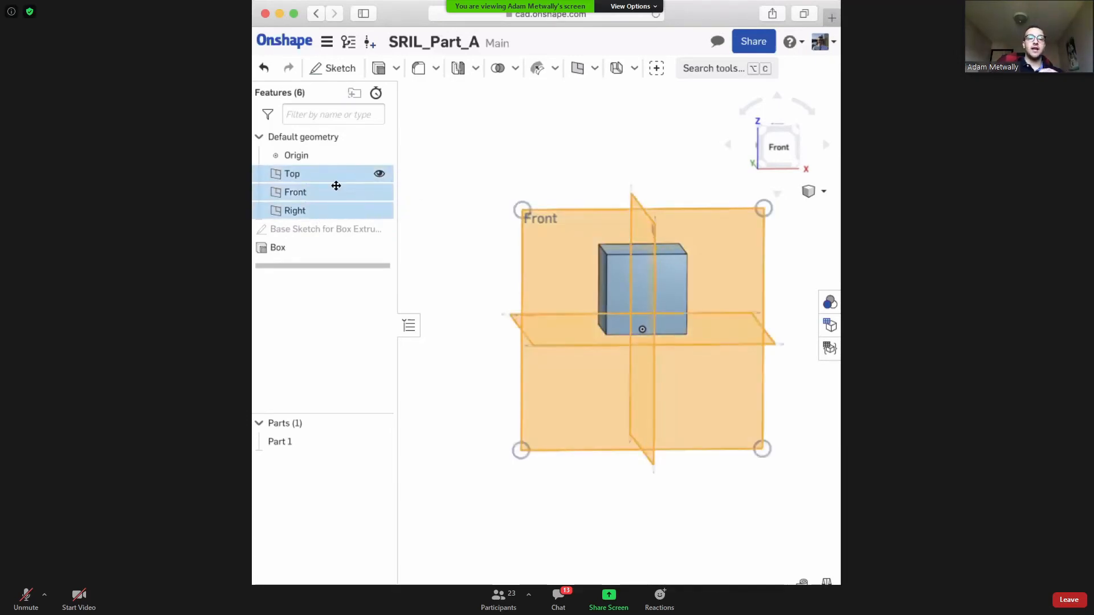
pyautogui.click(610, 180)
pyautogui.moveTo(623, 285); pyautogui.dragTo(577, 282, button='middle')
pyautogui.moveTo(577, 282)
pyautogui.mouseDown(button='right')
pyautogui.moveTo(552, 279)
pyautogui.moveTo(573, 299)
pyautogui.mouseUp(button='right')
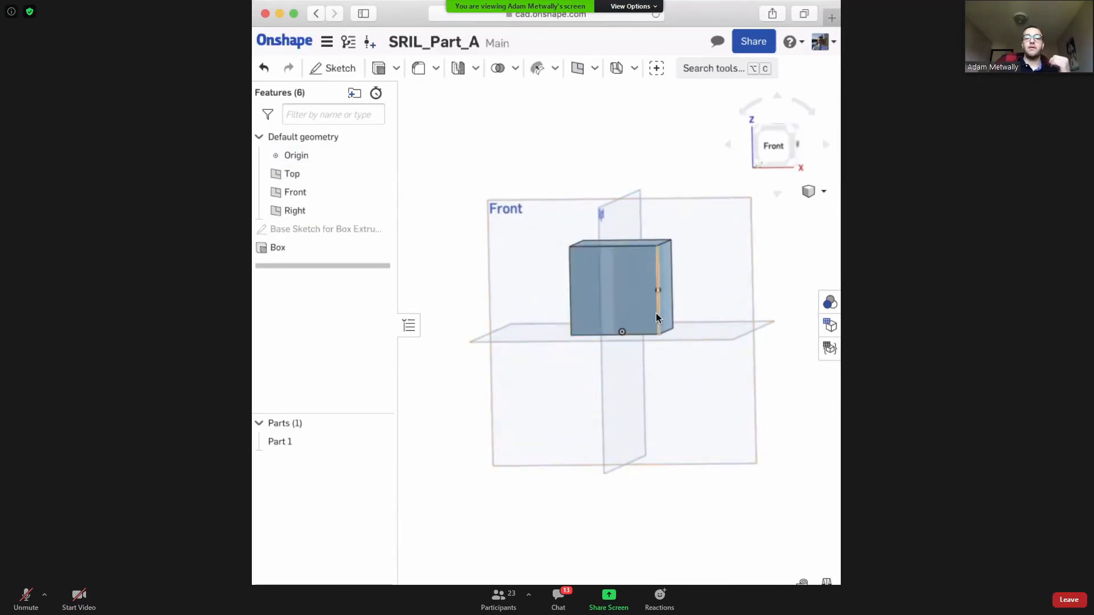
# Start an offset construction plane and base it on the front face of the box.
pyautogui.moveTo(747, 213); pyautogui.dragTo(694, 222, button='right')
pyautogui.click(596, 70)
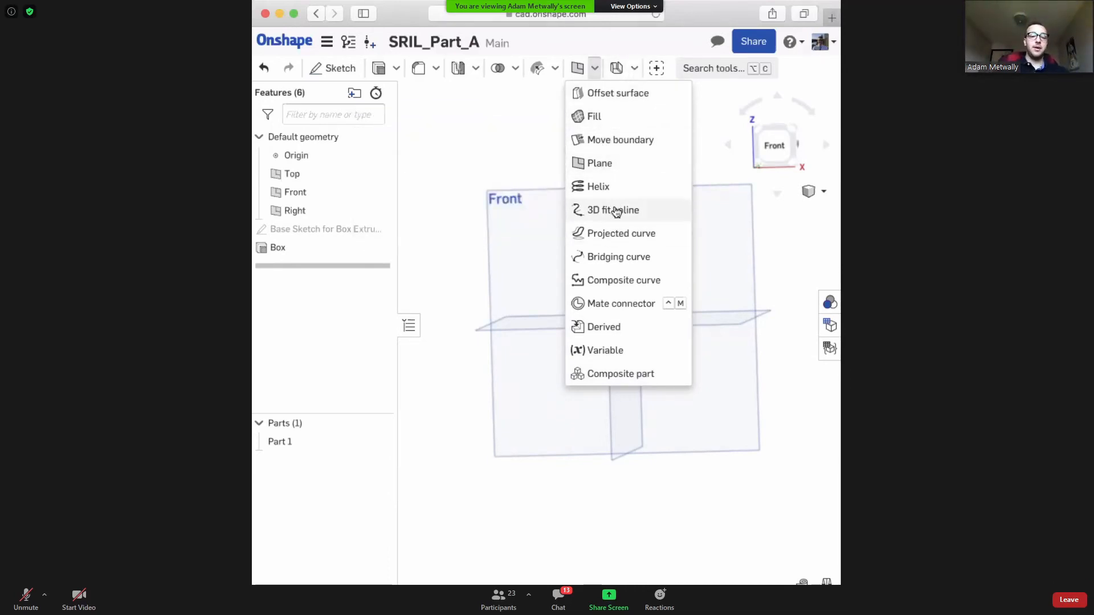
pyautogui.click(609, 164)
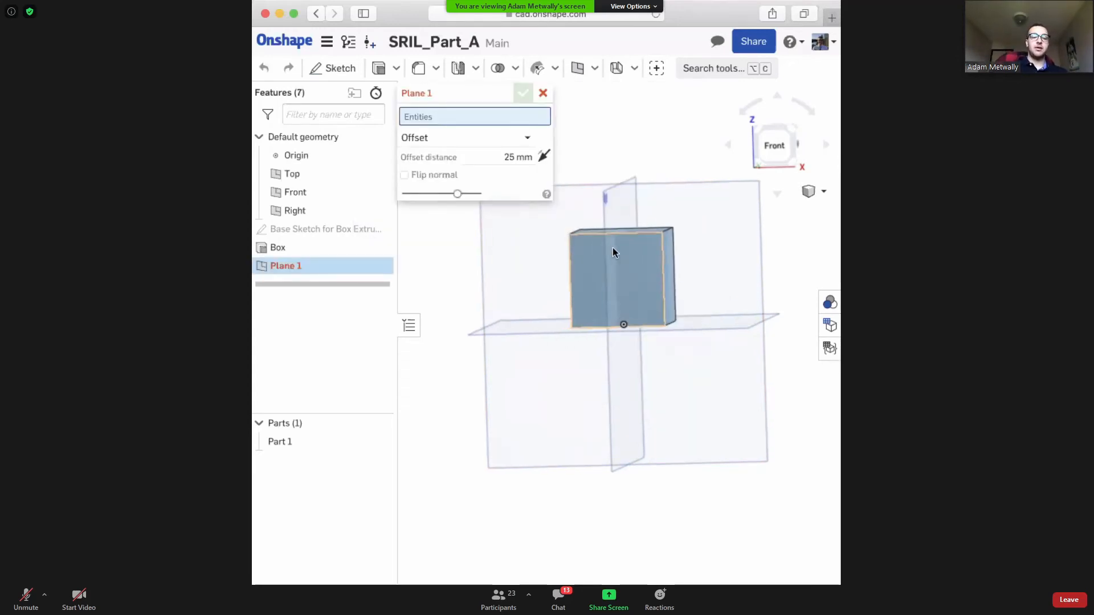
pyautogui.scroll(5, 617, 245)
pyautogui.scroll(-5, 636, 258)
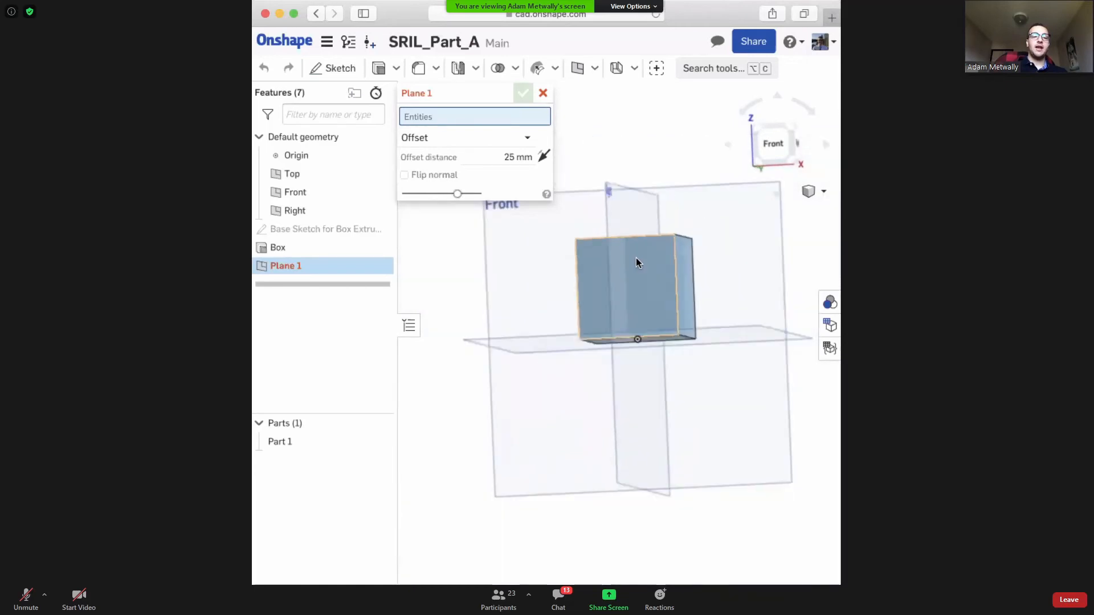
pyautogui.click(620, 280)
pyautogui.hotkey('shift', '7')
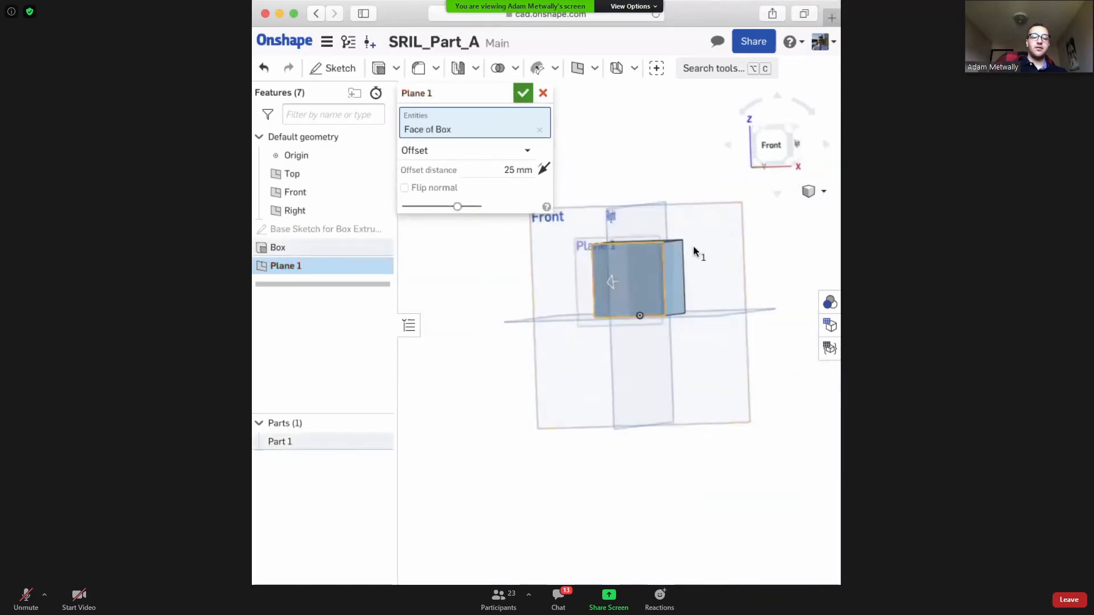
# Try the Front plane as the offset plane's reference at about 108 mm, check the available plane types and cancel the plane.
pyautogui.click(710, 223)
pyautogui.moveTo(567, 199); pyautogui.dragTo(665, 199, button='right')
pyautogui.click(539, 131)
pyautogui.hotkey('shift', '7')
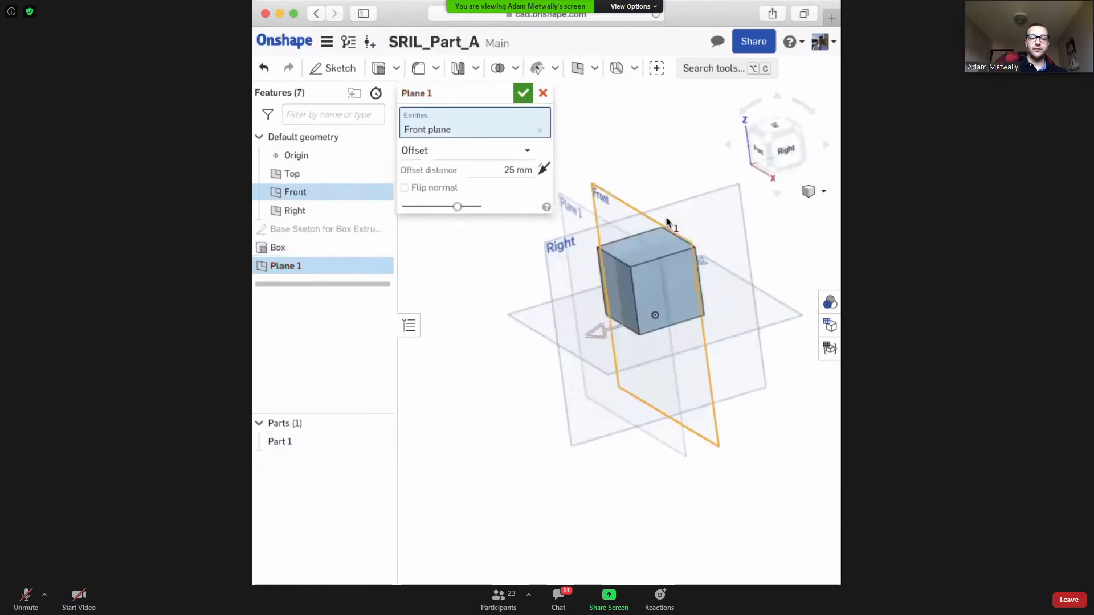
pyautogui.moveTo(518, 367); pyautogui.dragTo(456, 376)
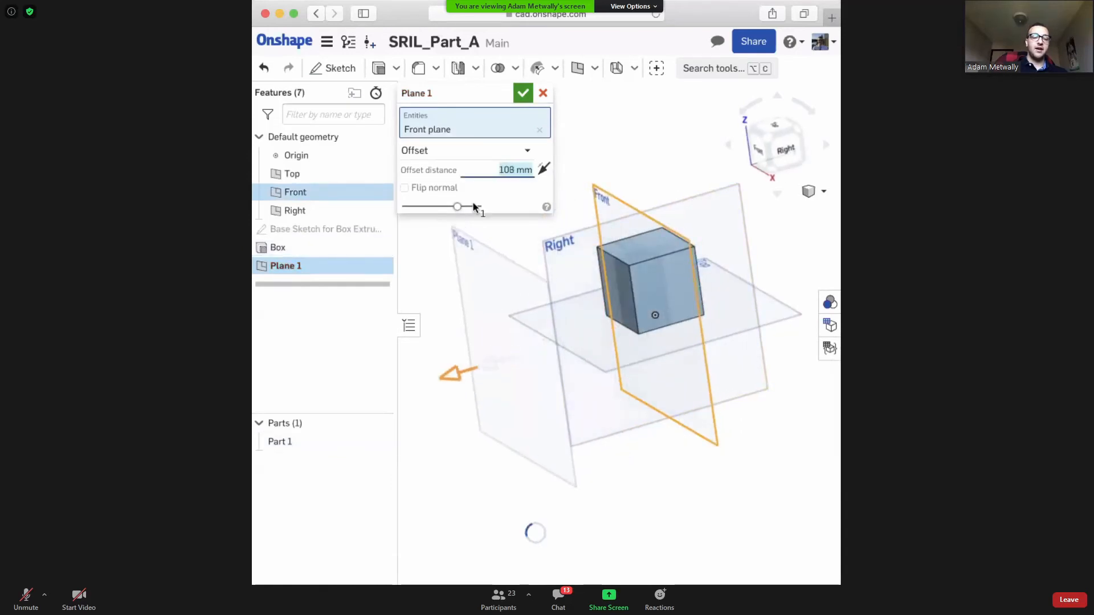
pyautogui.click(514, 150)
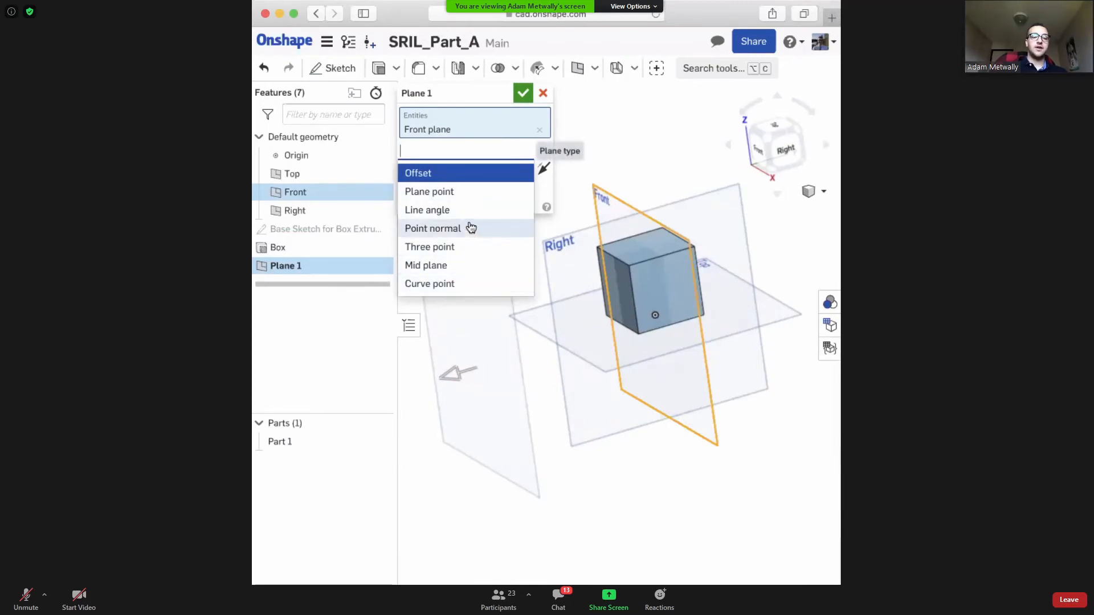
pyautogui.click(543, 94)
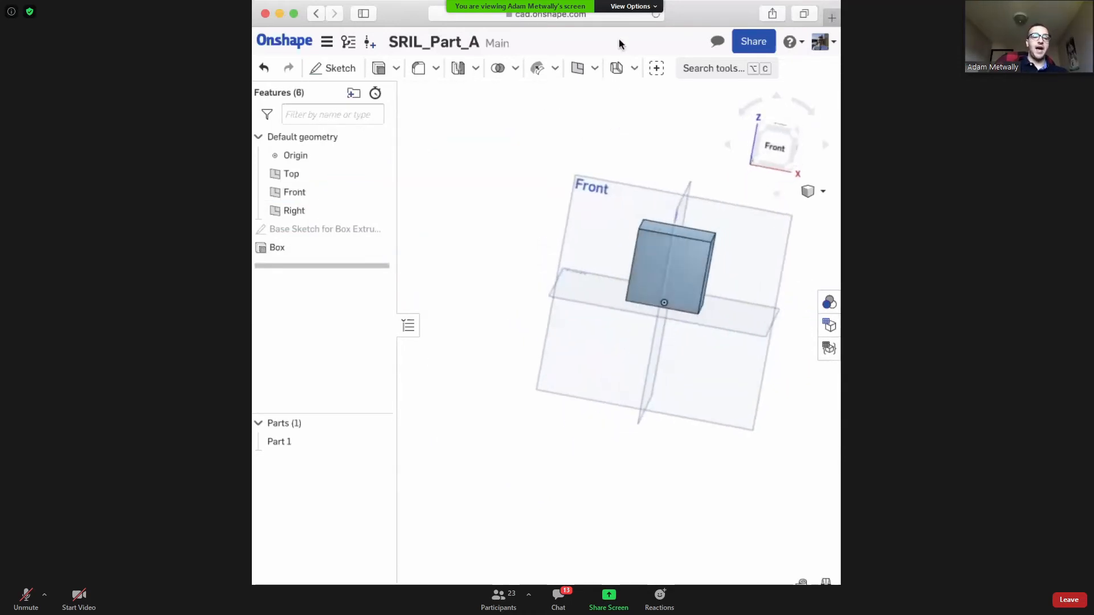
pyautogui.click(595, 69)
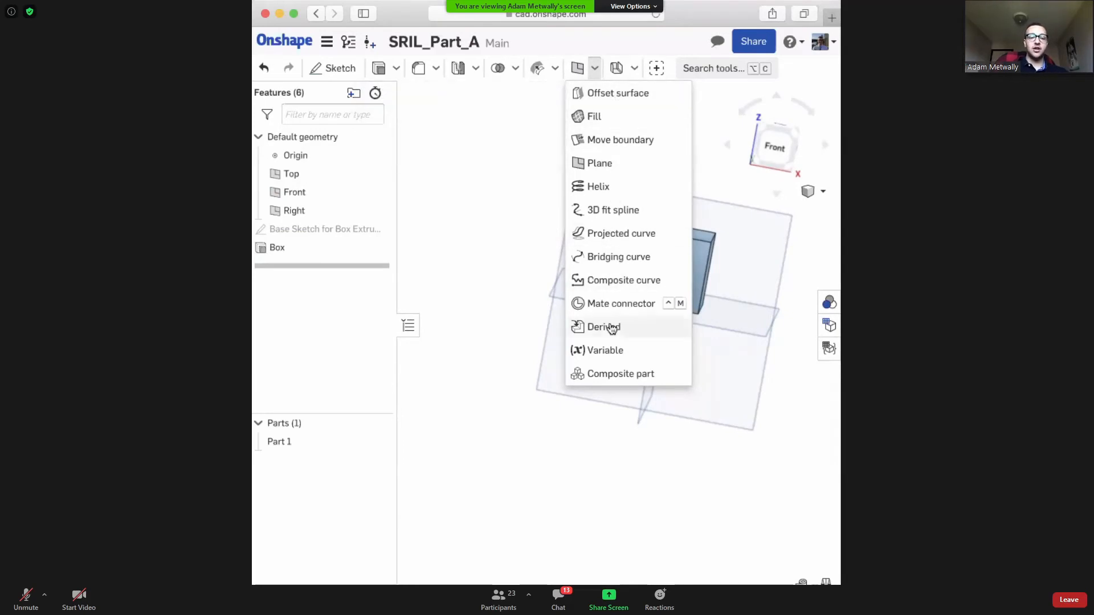
pyautogui.click(555, 68)
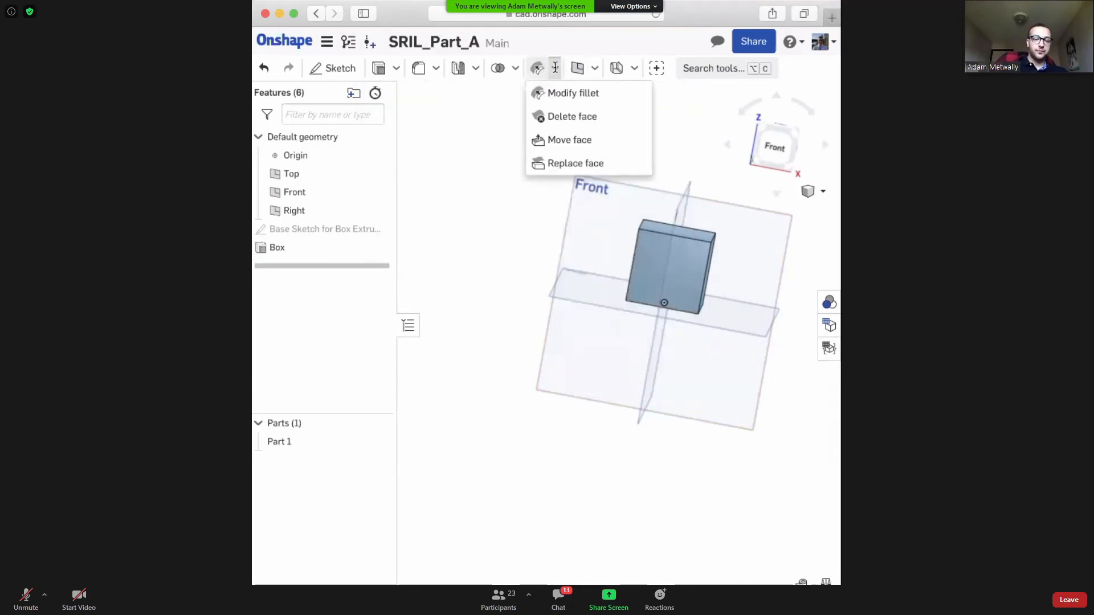
pyautogui.moveTo(644, 245); pyautogui.dragTo(564, 288, button='right')
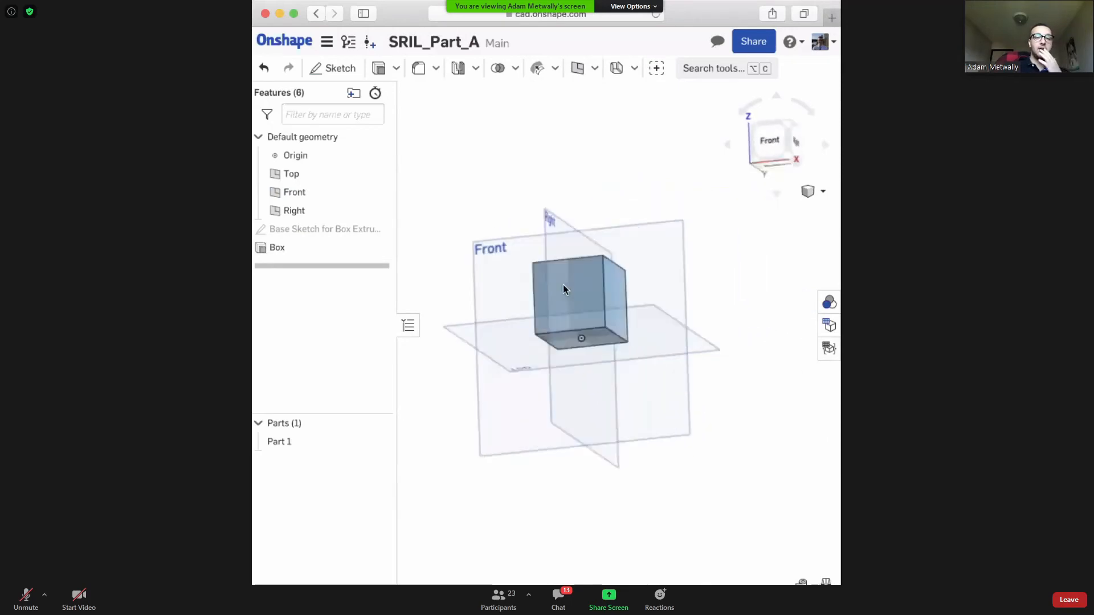
pyautogui.click(477, 68)
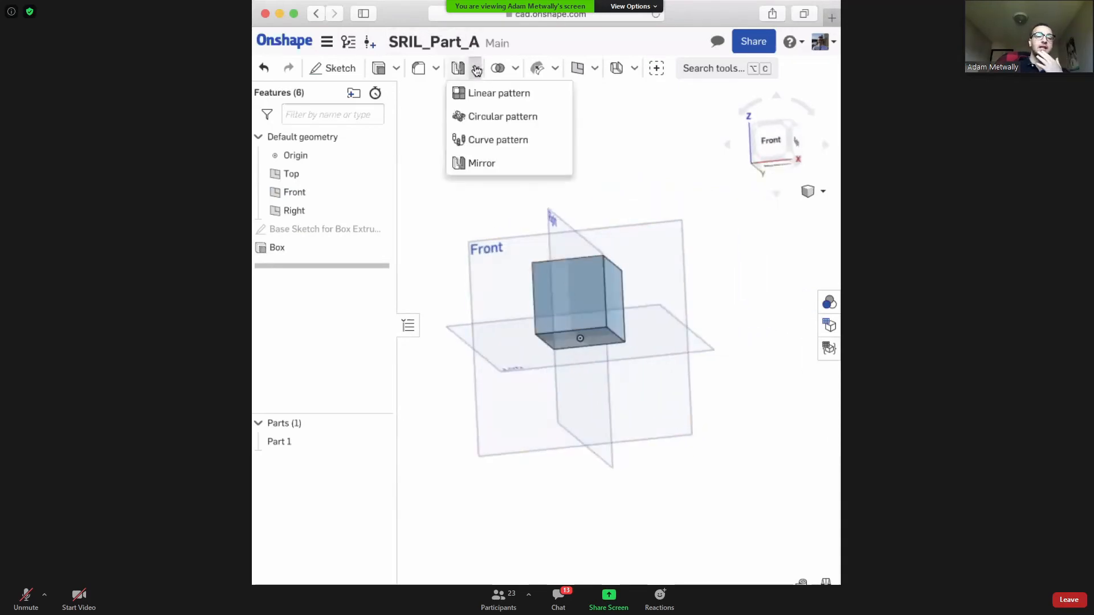
pyautogui.click(477, 68)
pyautogui.click(437, 69)
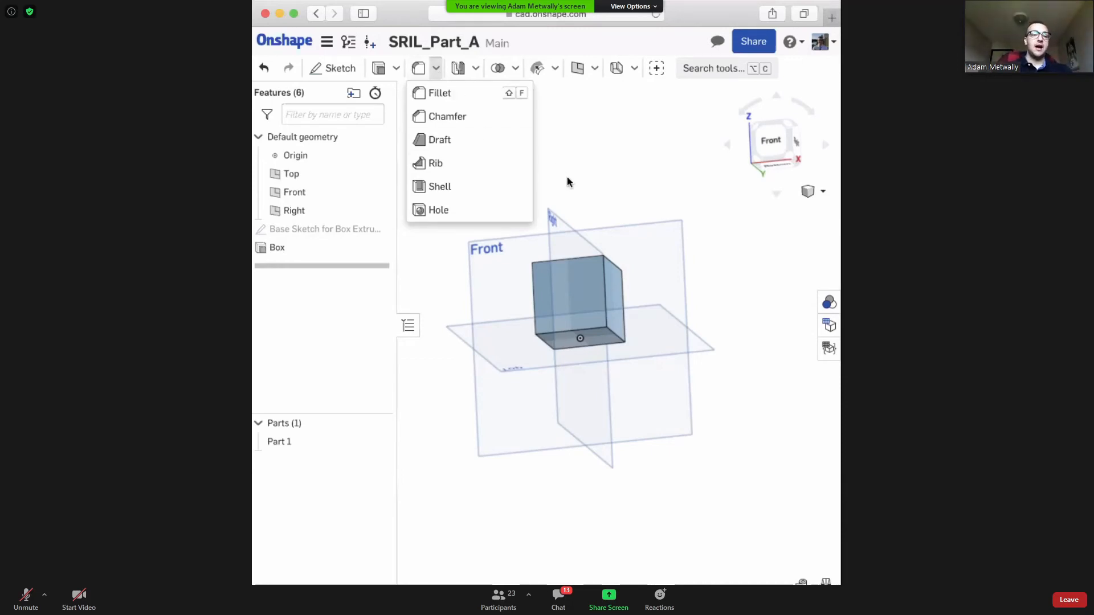
pyautogui.click(590, 181)
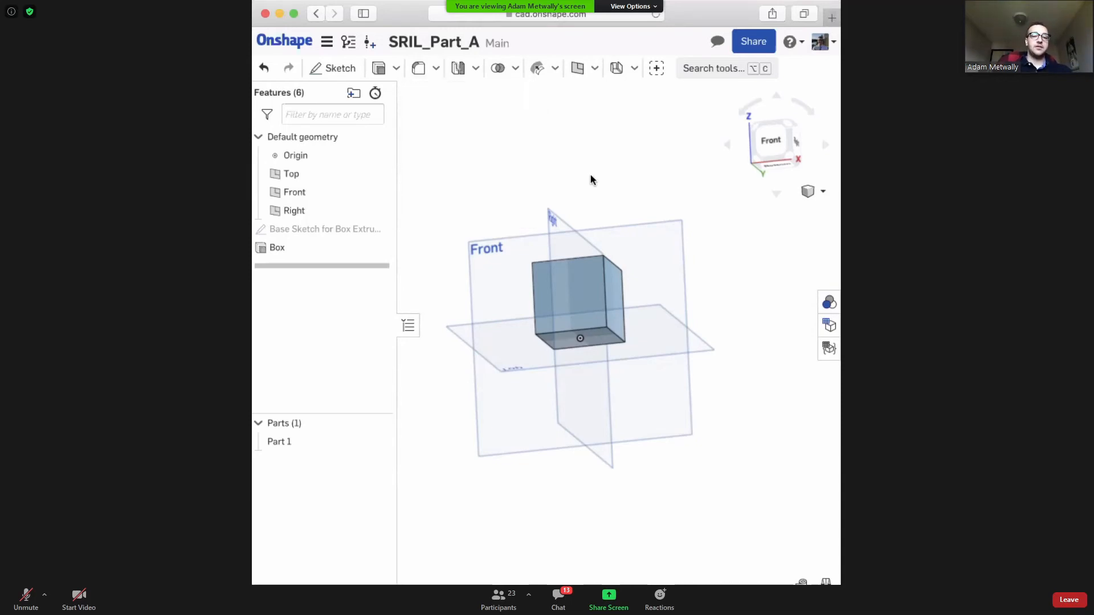
pyautogui.moveTo(591, 178); pyautogui.dragTo(604, 193, button='right')
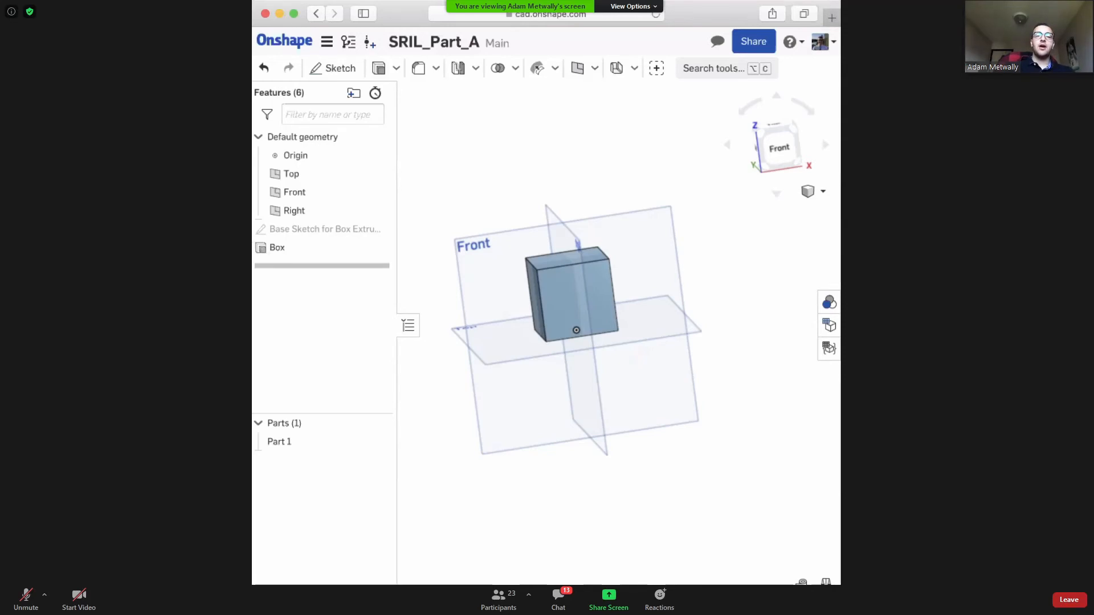
pyautogui.moveTo(841, 245); pyautogui.dragTo(852, 245)
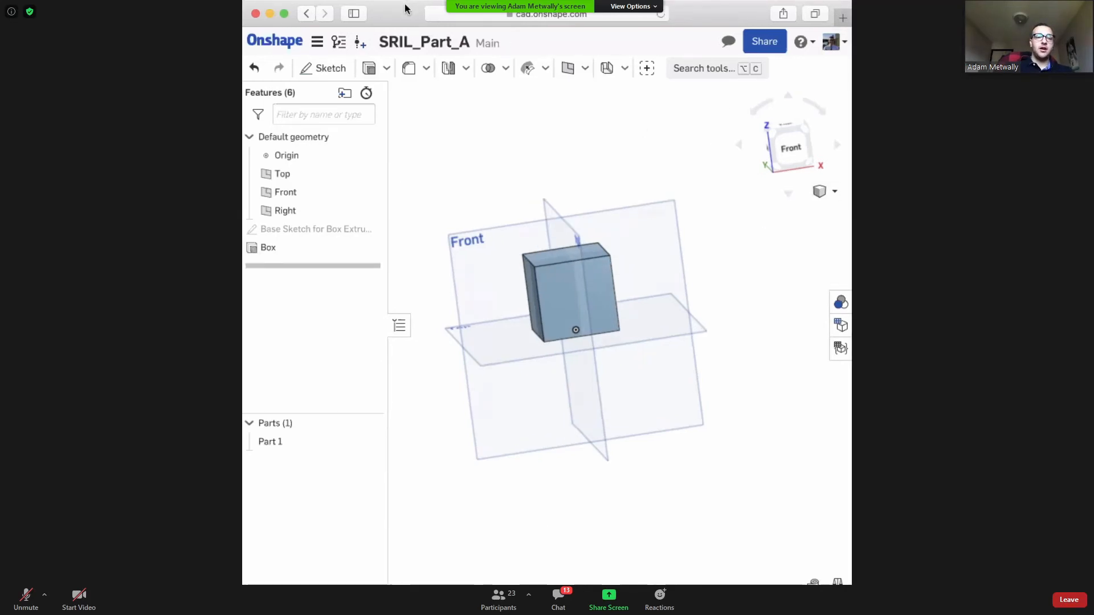
# Examine the document's share settings for individuals, teams and public access, and close them without sharing.
pyautogui.click(764, 41)
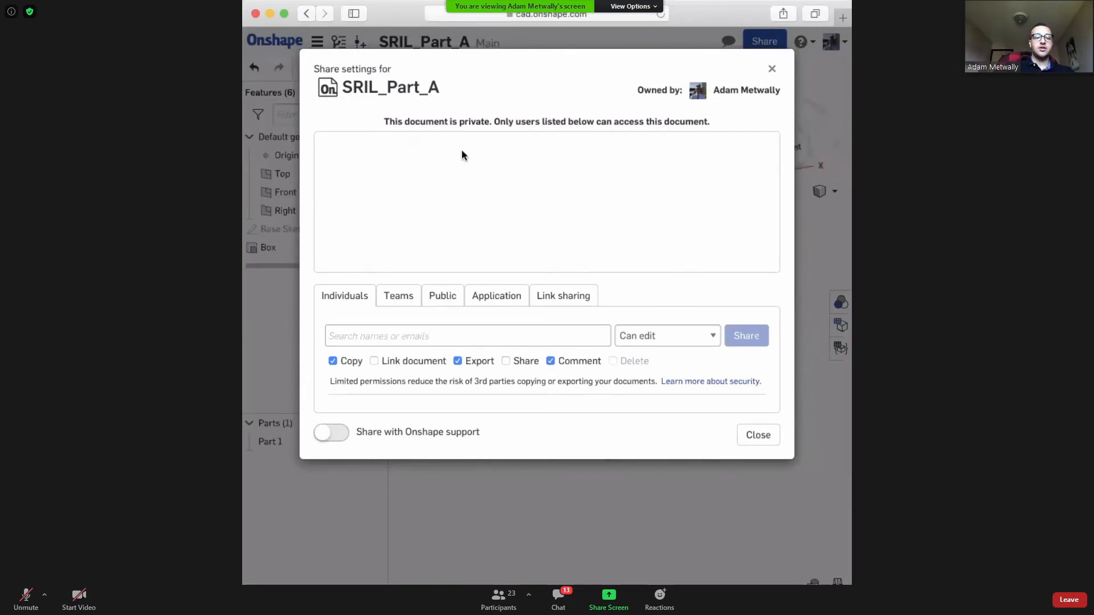
pyautogui.click(771, 68)
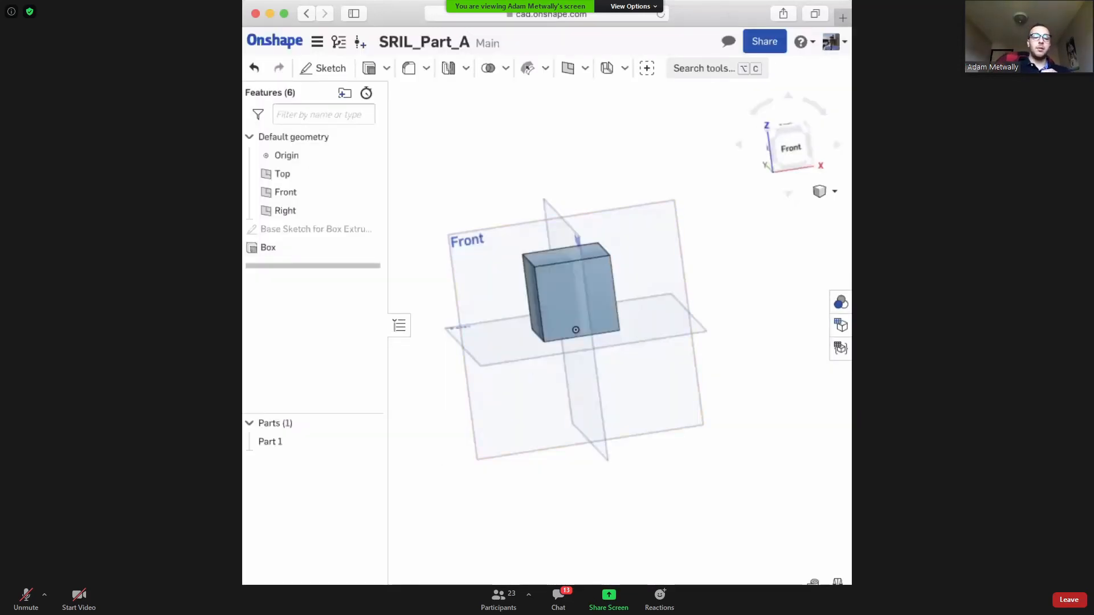
pyautogui.moveTo(448, 585)
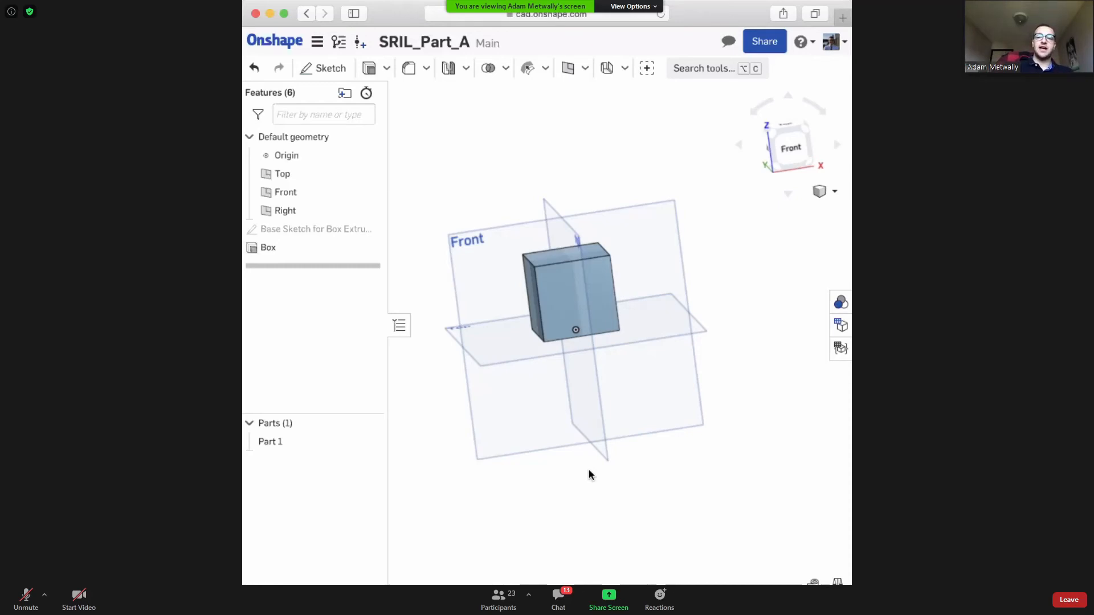
pyautogui.click(765, 41)
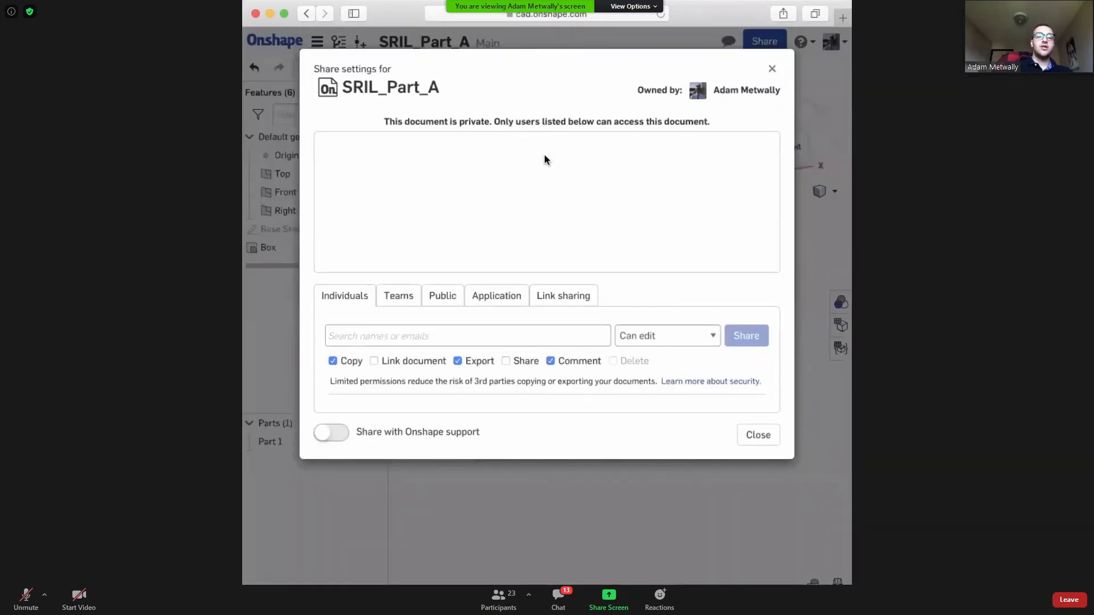
pyautogui.click(393, 298)
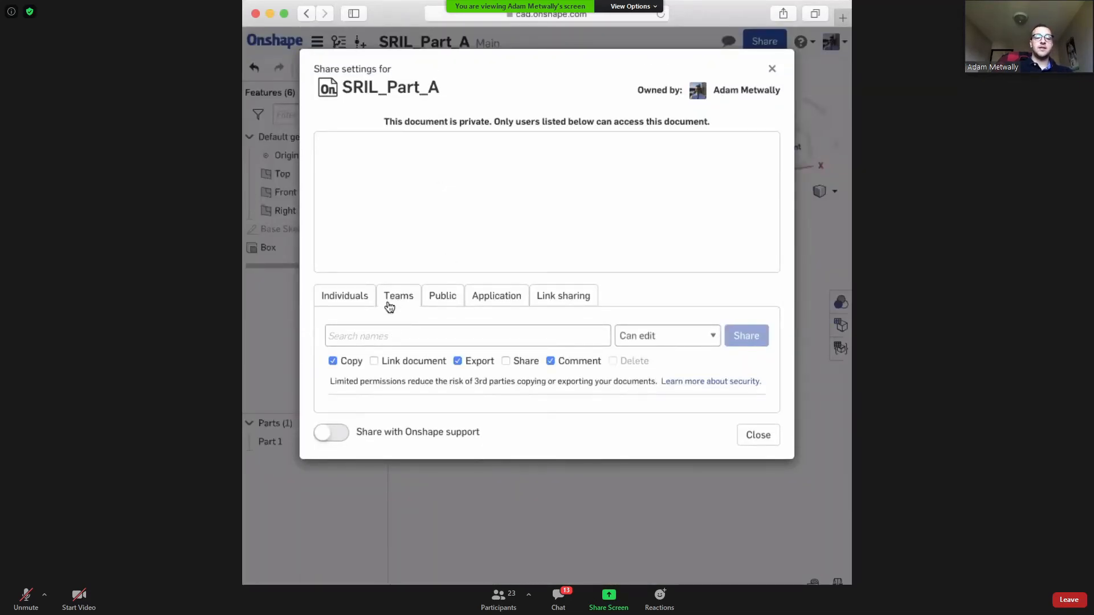
pyautogui.click(428, 303)
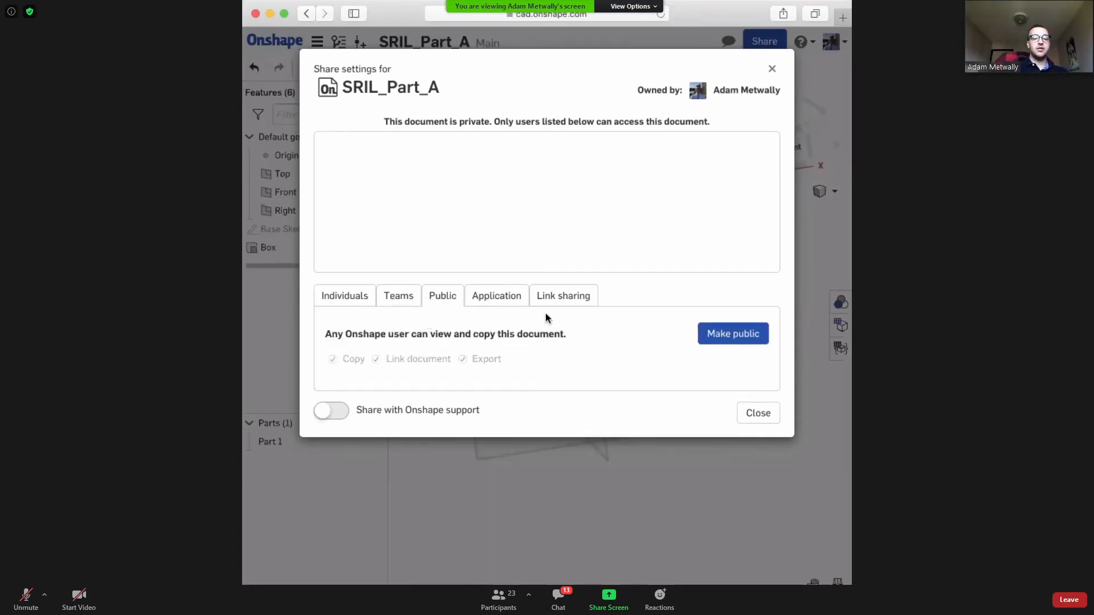
pyautogui.click(336, 299)
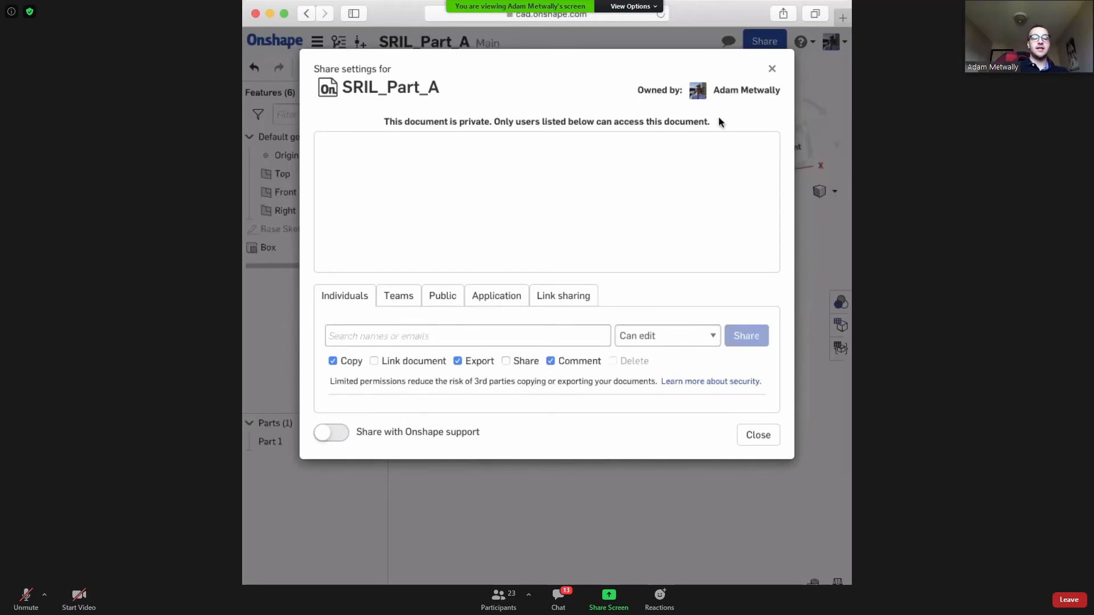
pyautogui.click(773, 72)
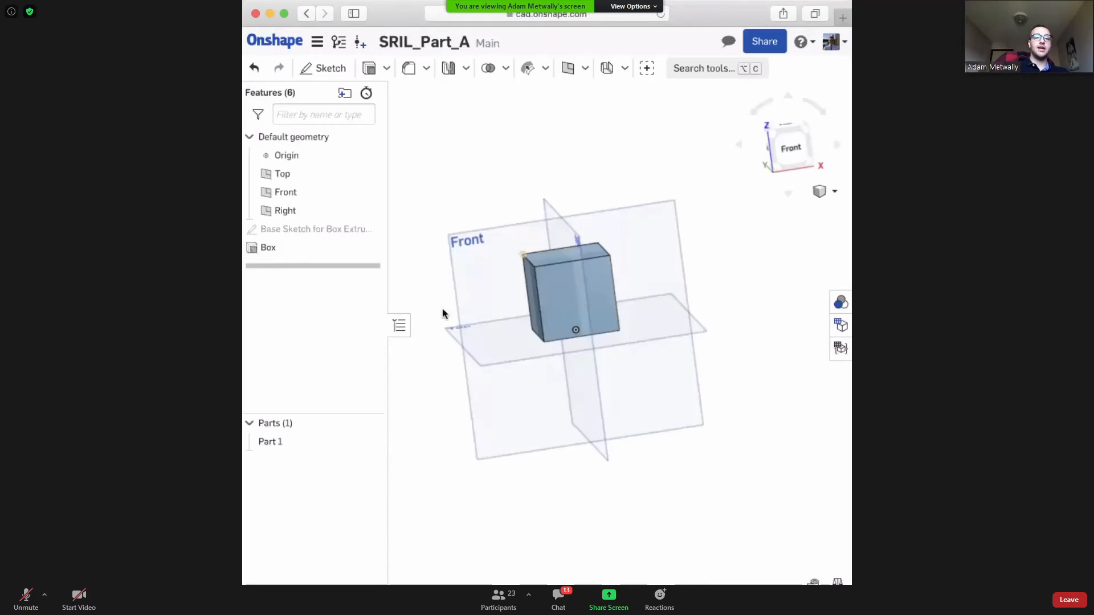
# Create a version named V1 of the Main workspace with the description "We have a box" and close the version history.
pyautogui.click(339, 43)
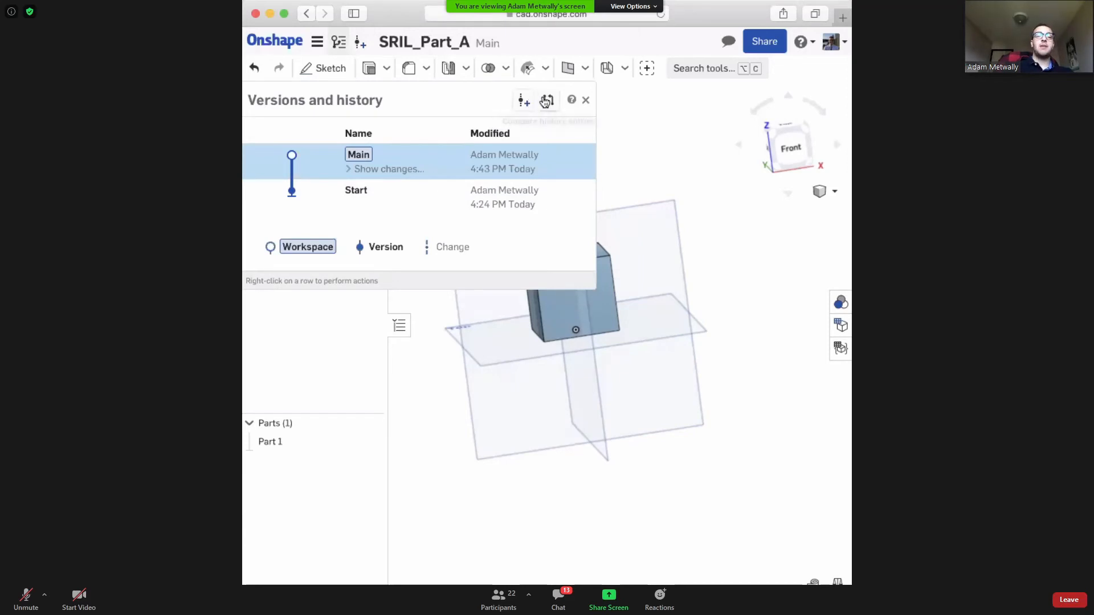
pyautogui.click(523, 101)
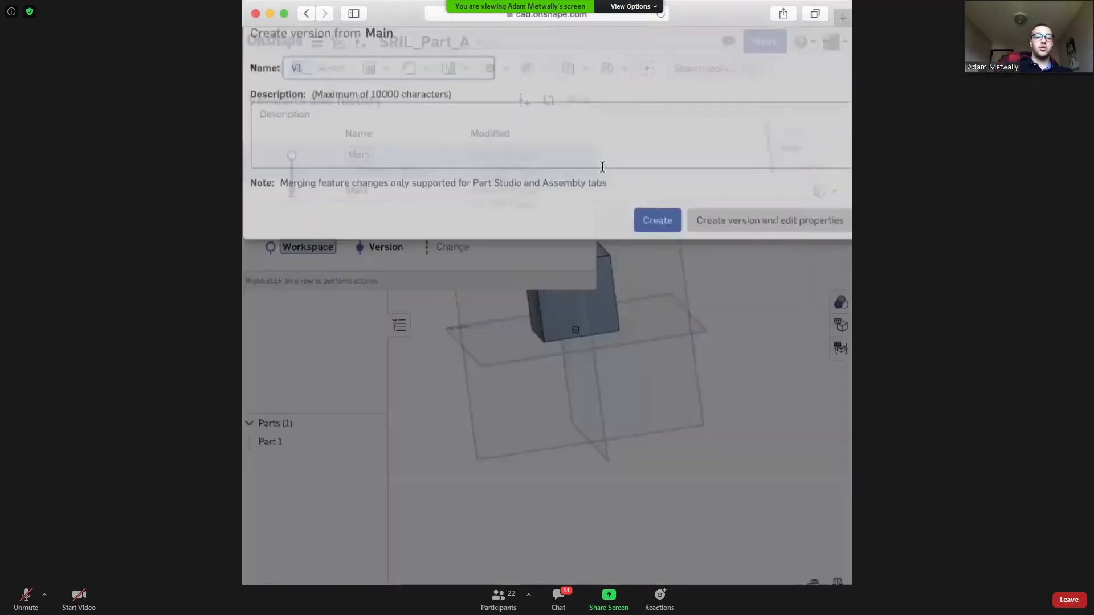
pyautogui.click(410, 165)
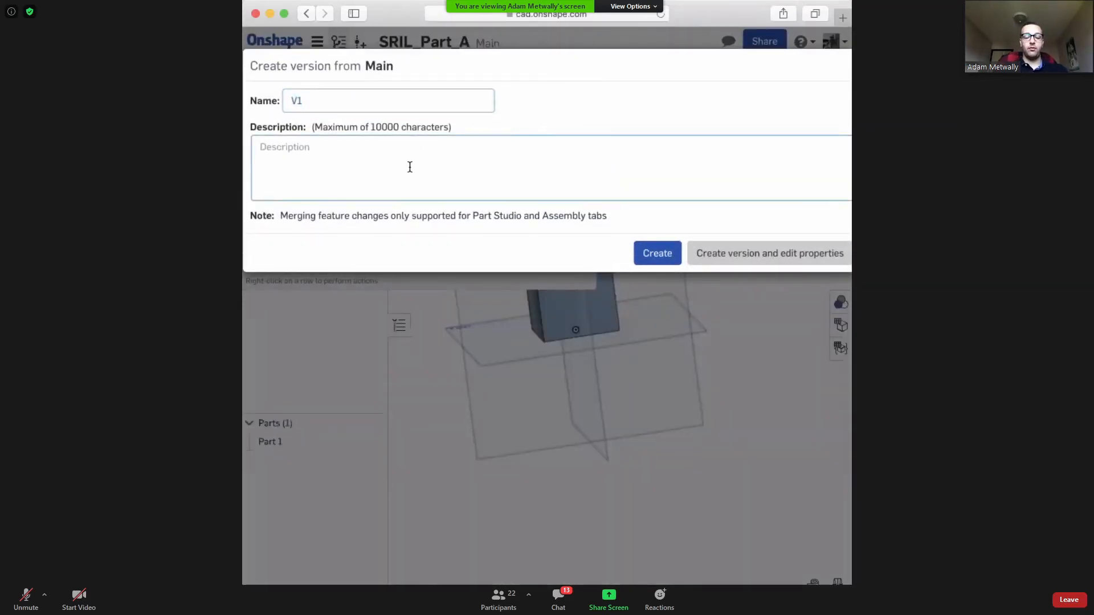
pyautogui.write('WE')
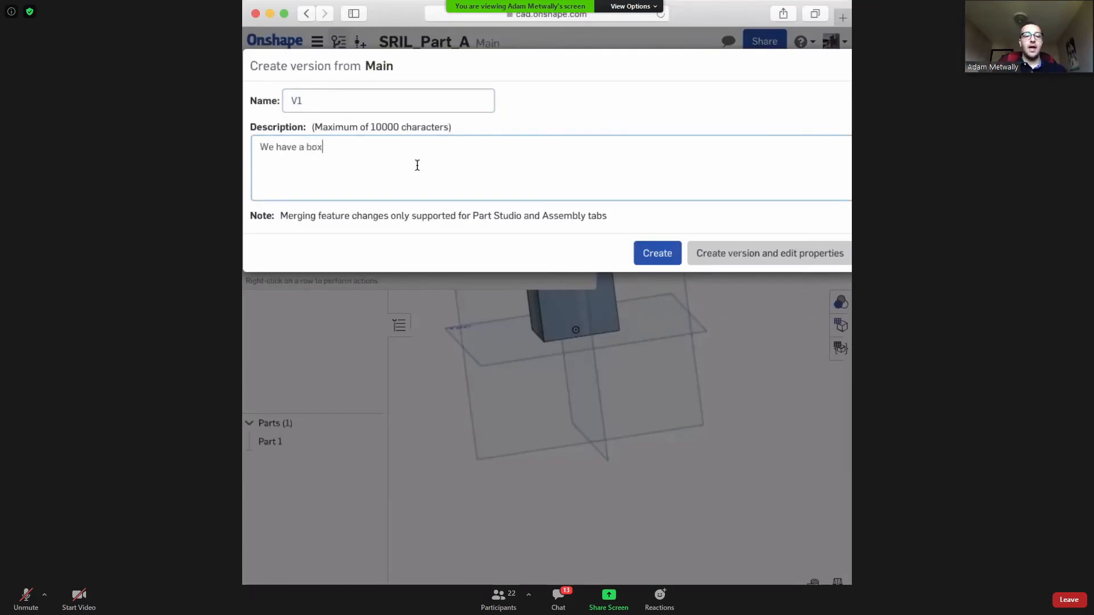
pyautogui.click(657, 253)
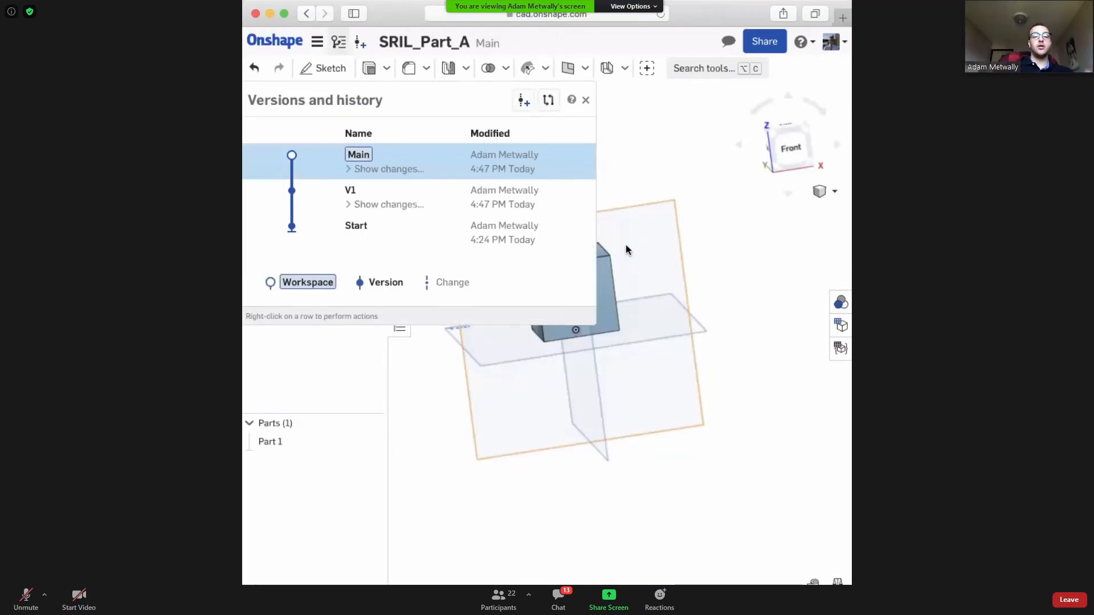
pyautogui.click(587, 102)
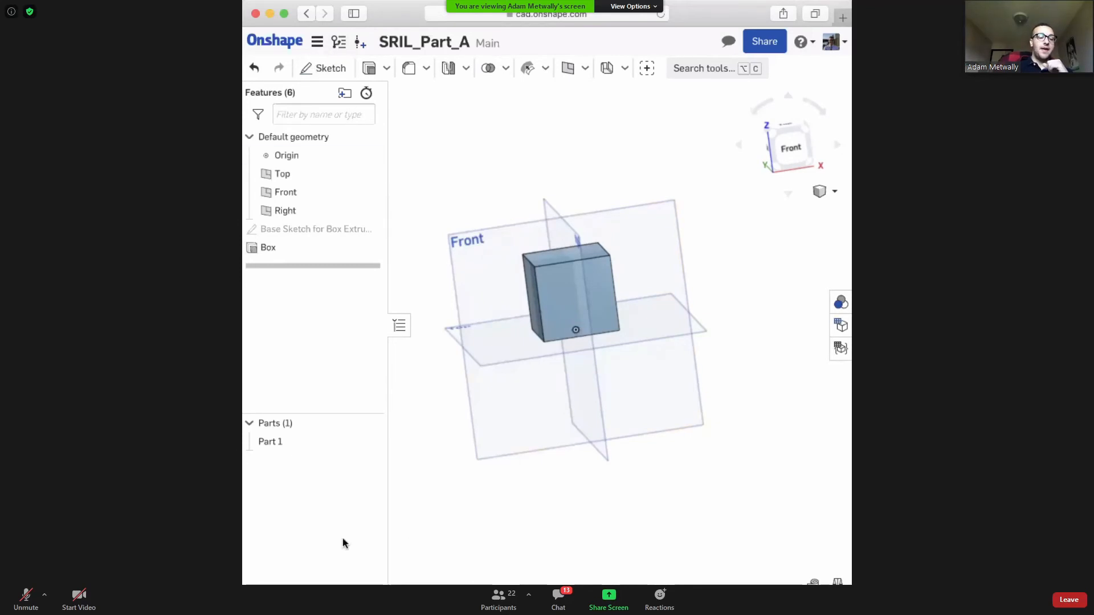
# Return to the documents list, reopen SRIL_Part_A and examine which kinds of elements can be created in the document.
pyautogui.click(280, 44)
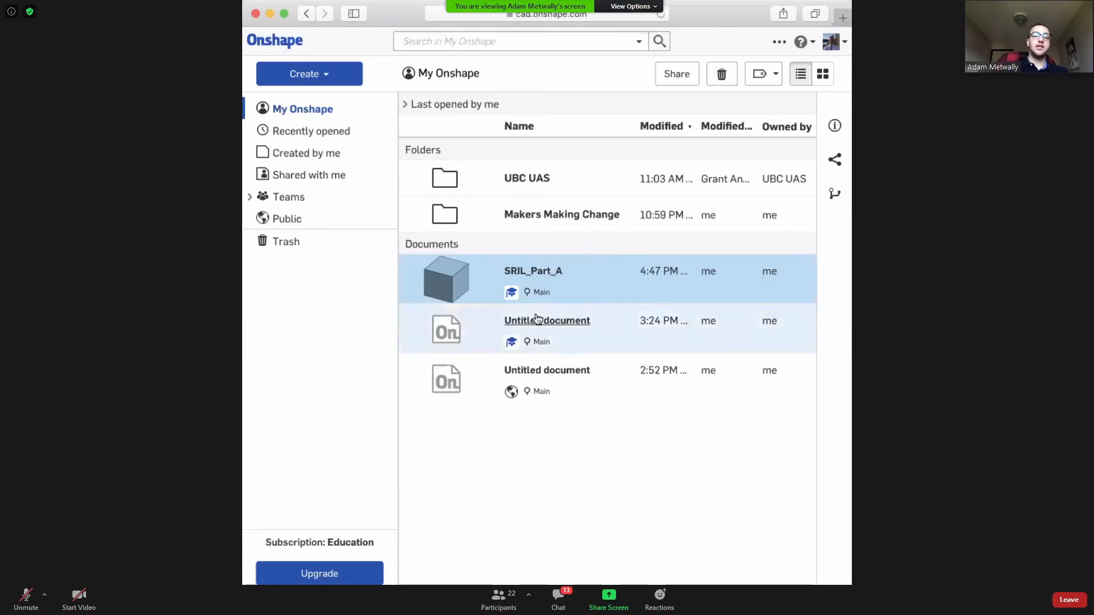
pyautogui.click(558, 276)
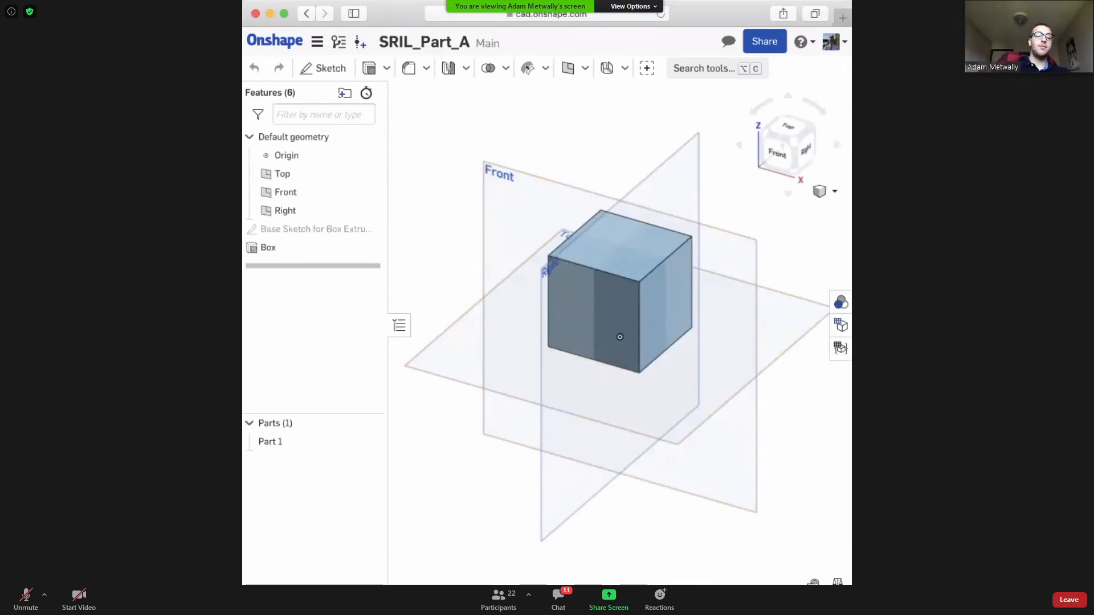
pyautogui.click(251, 587)
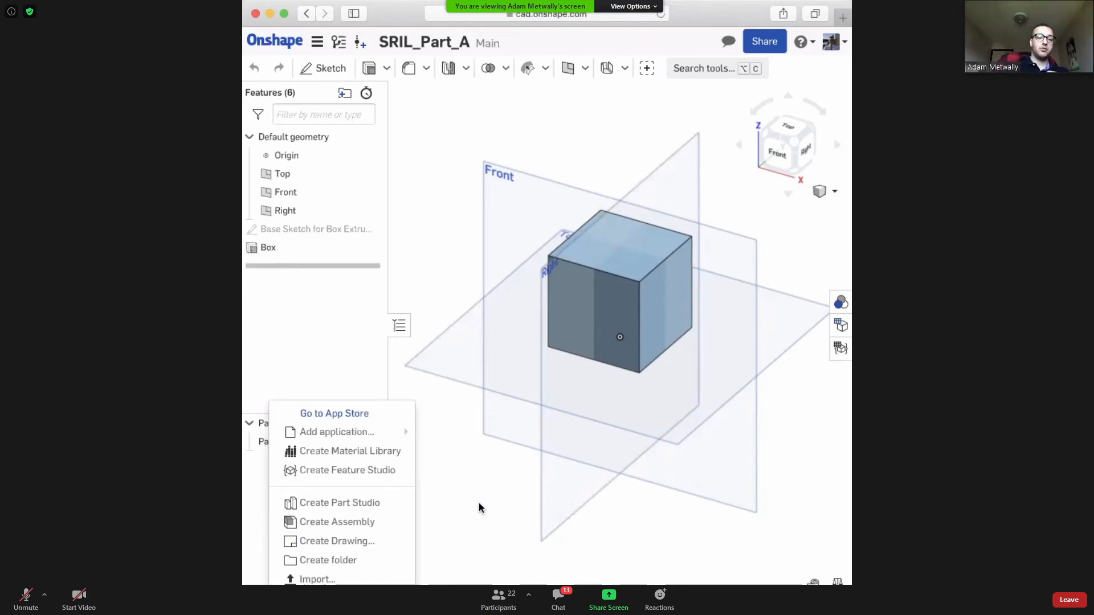
pyautogui.click(454, 200)
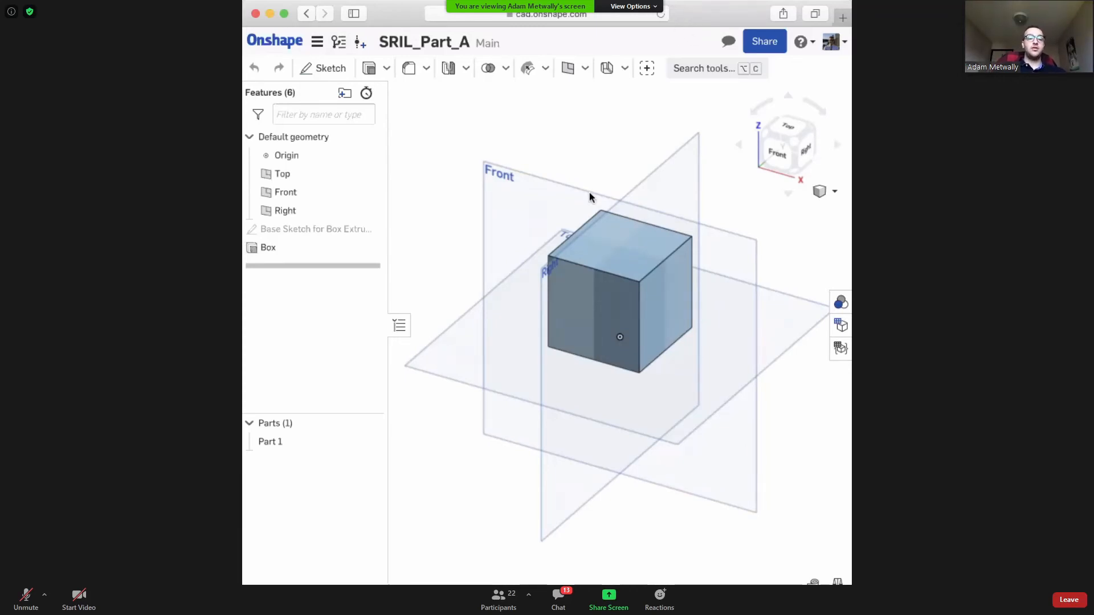
pyautogui.click(251, 582)
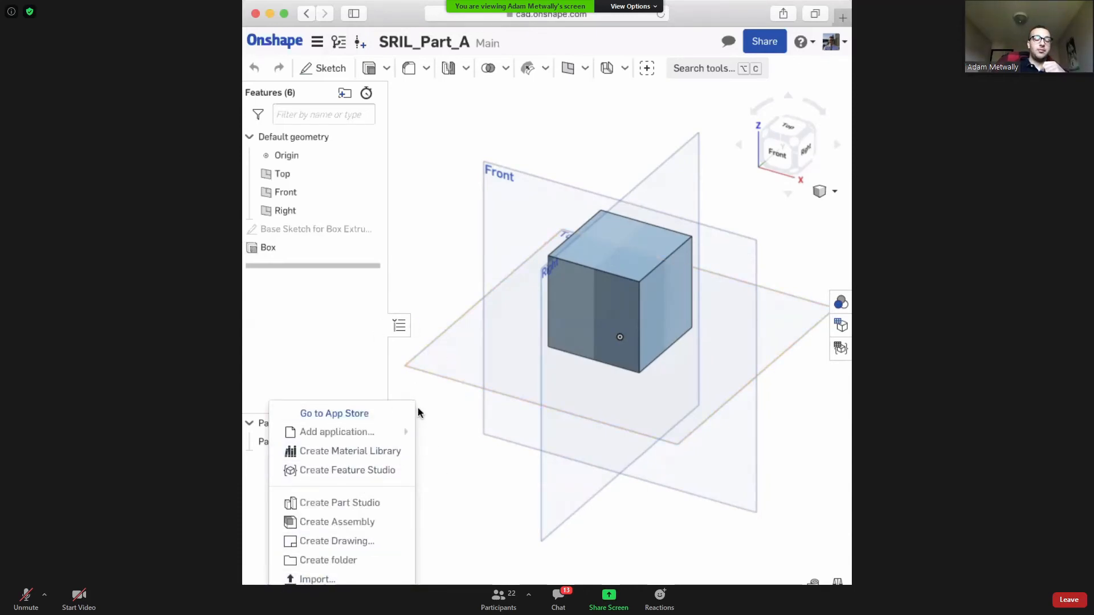
# Examine the file formats available for exporting Part 1, keep STL selected and cancel the export.
pyautogui.click(337, 370)
pyautogui.rightClick(285, 442)
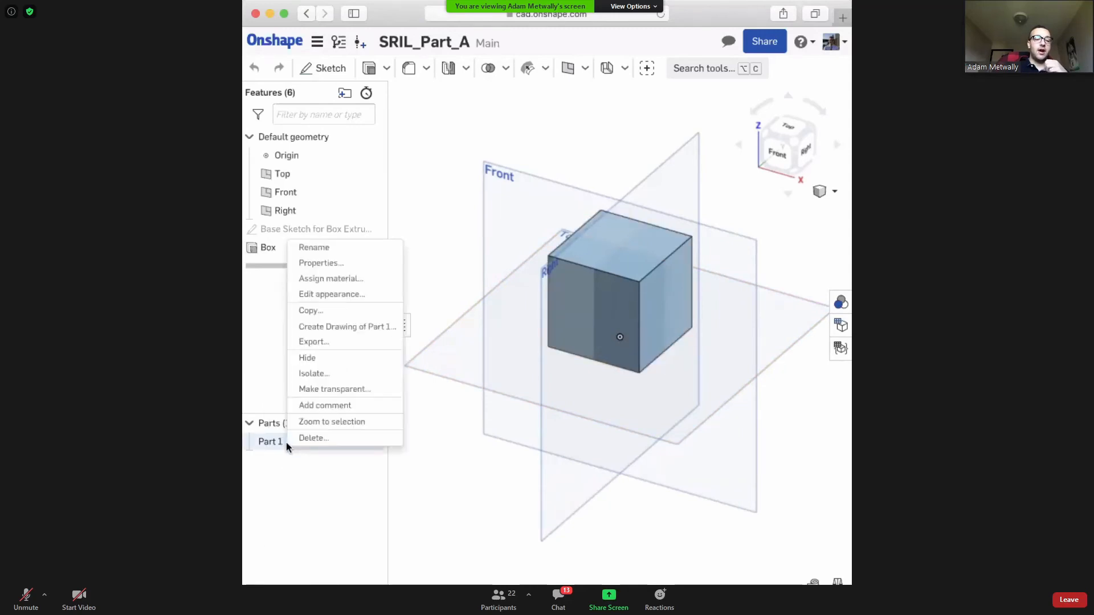
pyautogui.click(322, 341)
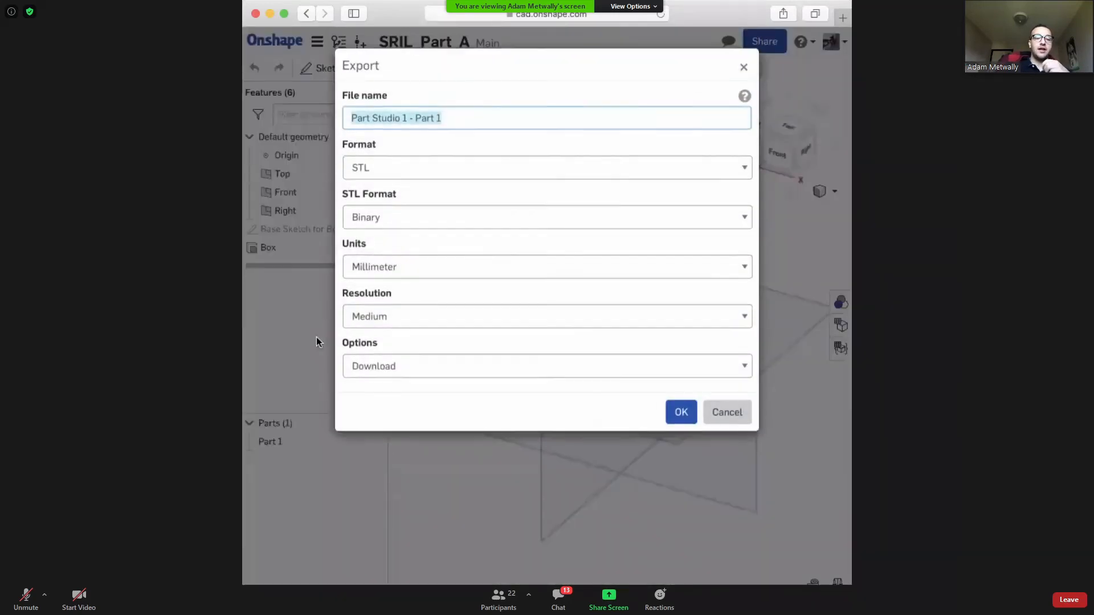
pyautogui.click(443, 167)
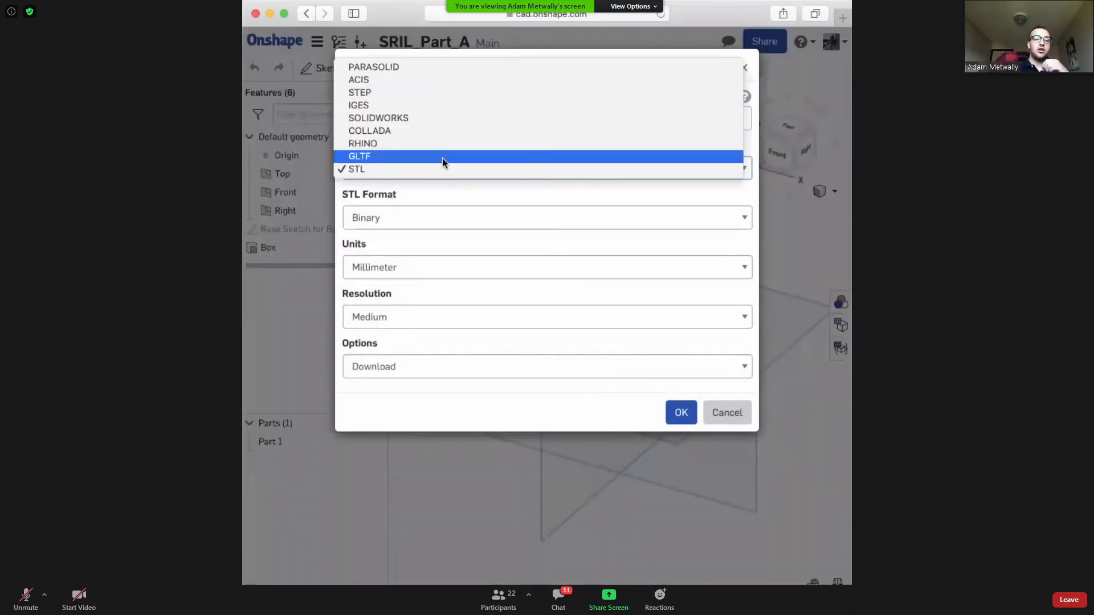
pyautogui.click(403, 171)
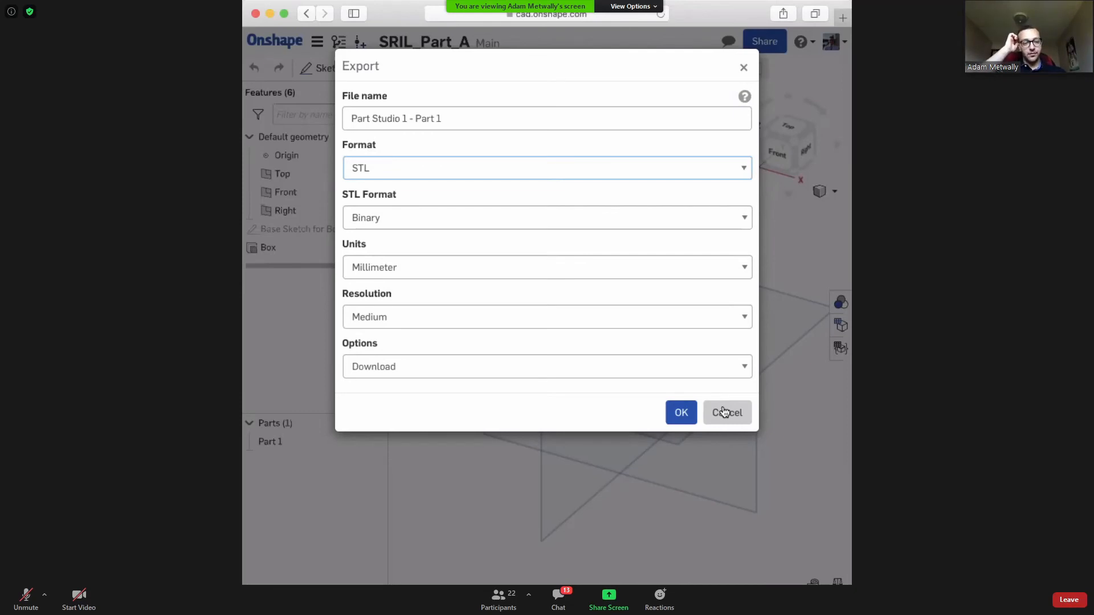
pyautogui.click(725, 412)
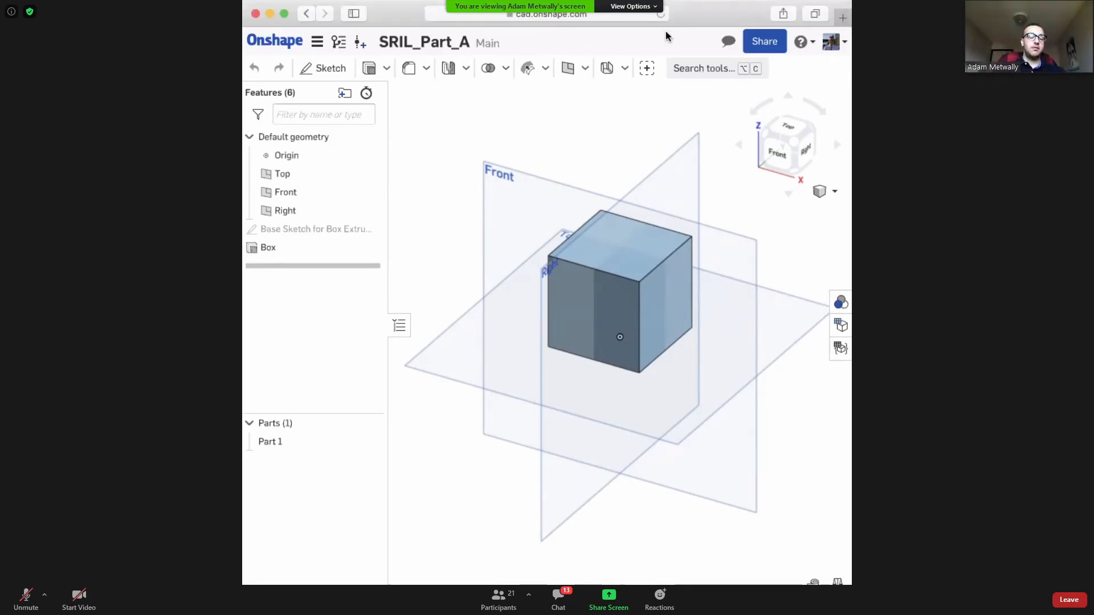
# Rename Part 1 in the parts list to Box.
pyautogui.rightClick(286, 441)
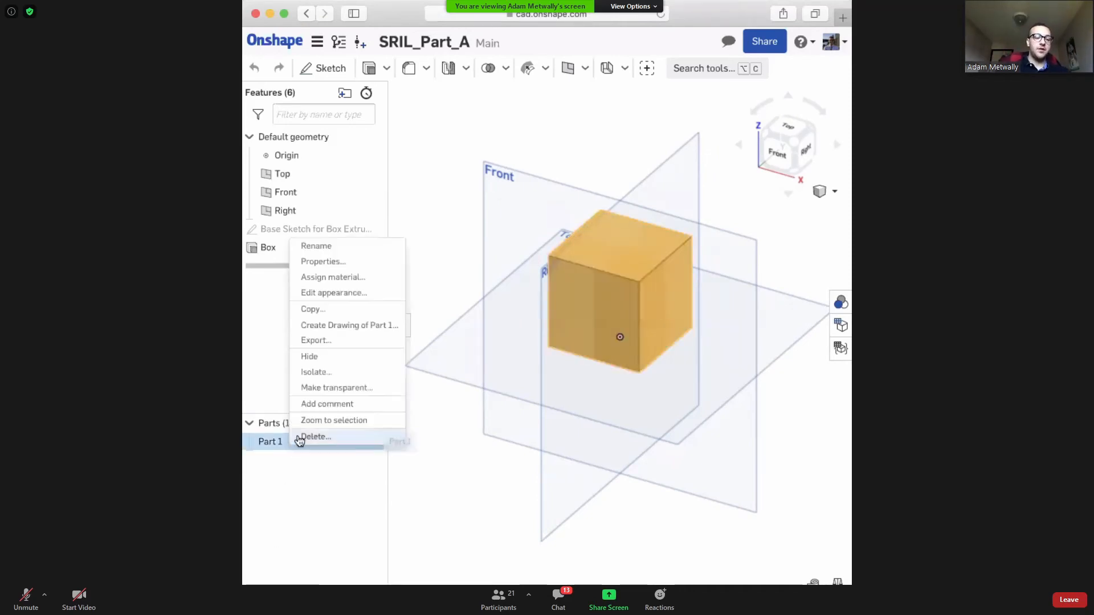
pyautogui.click(344, 249)
pyautogui.write('Box')
pyautogui.press('Return')
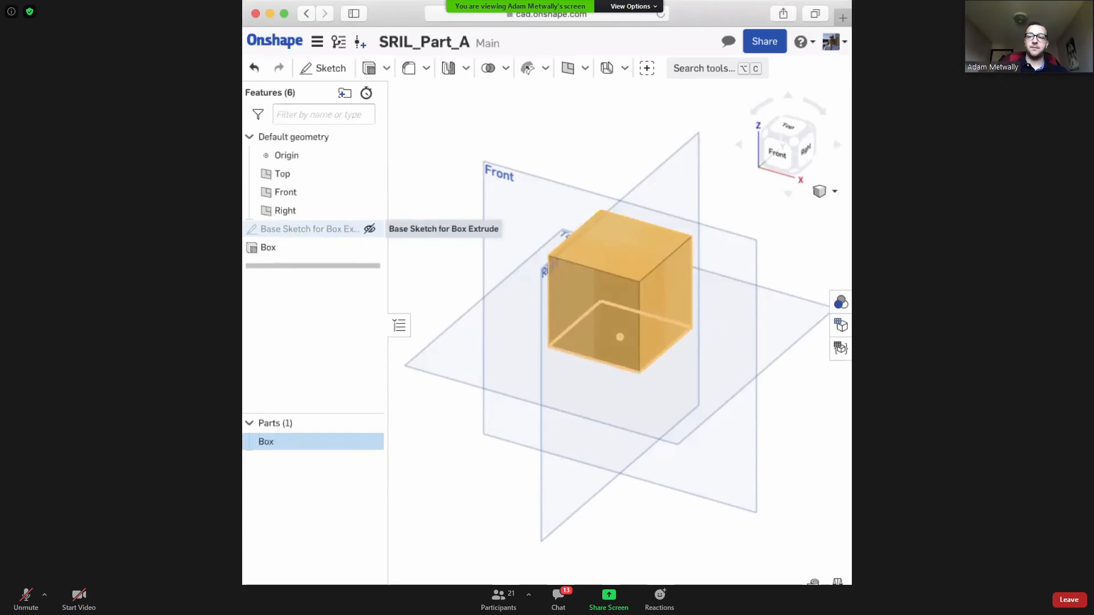
# Export the Box part as a binary STL in millimeters at medium resolution, downloaded under the file name Box.
pyautogui.rightClick(310, 442)
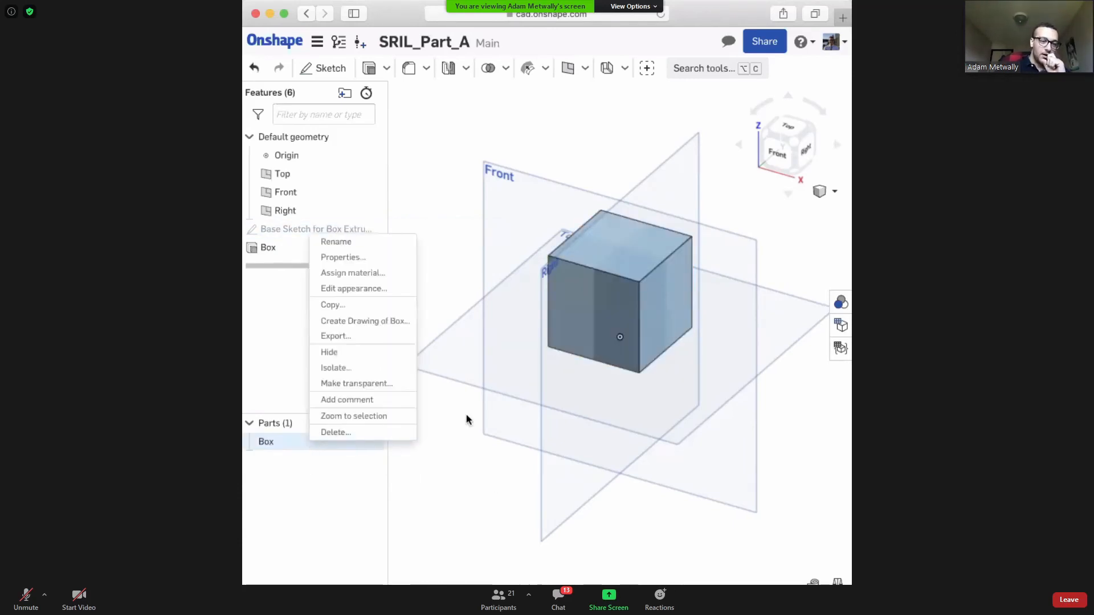
pyautogui.click(376, 342)
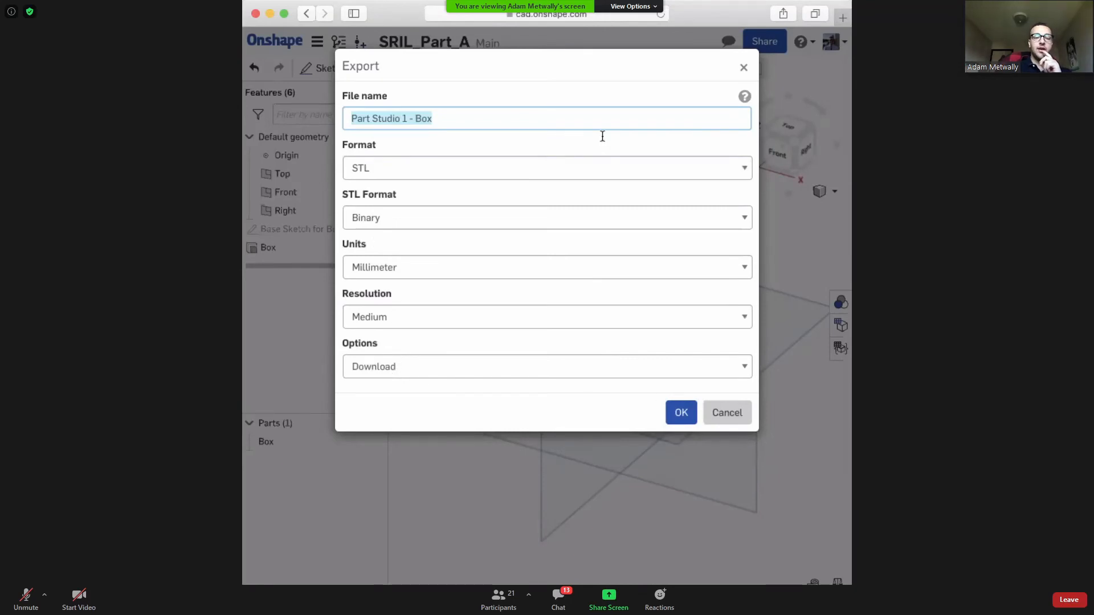
pyautogui.write('Box')
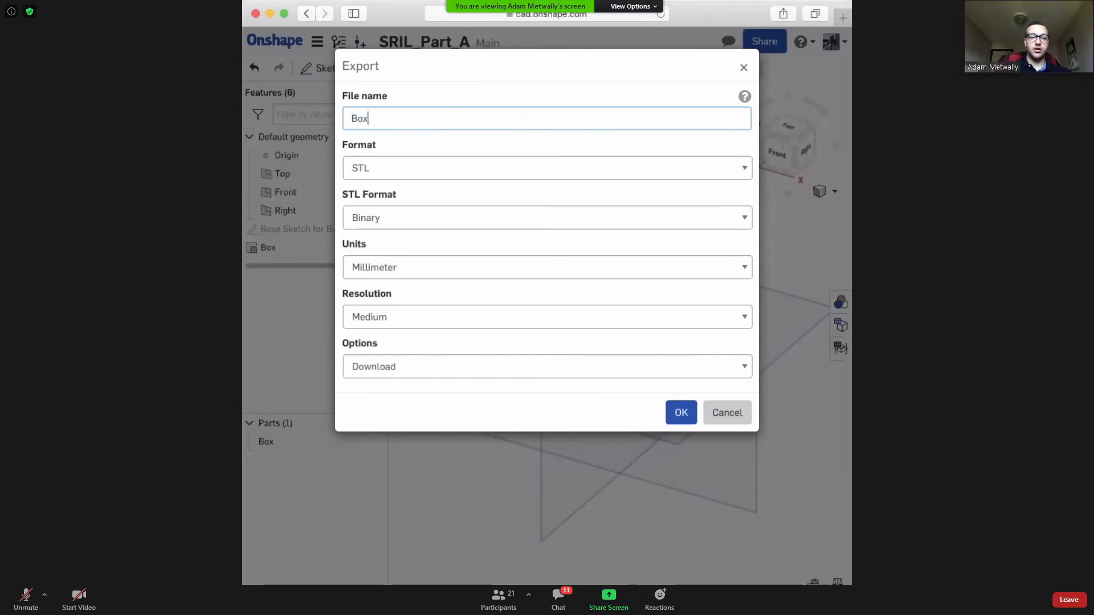
pyautogui.click(683, 417)
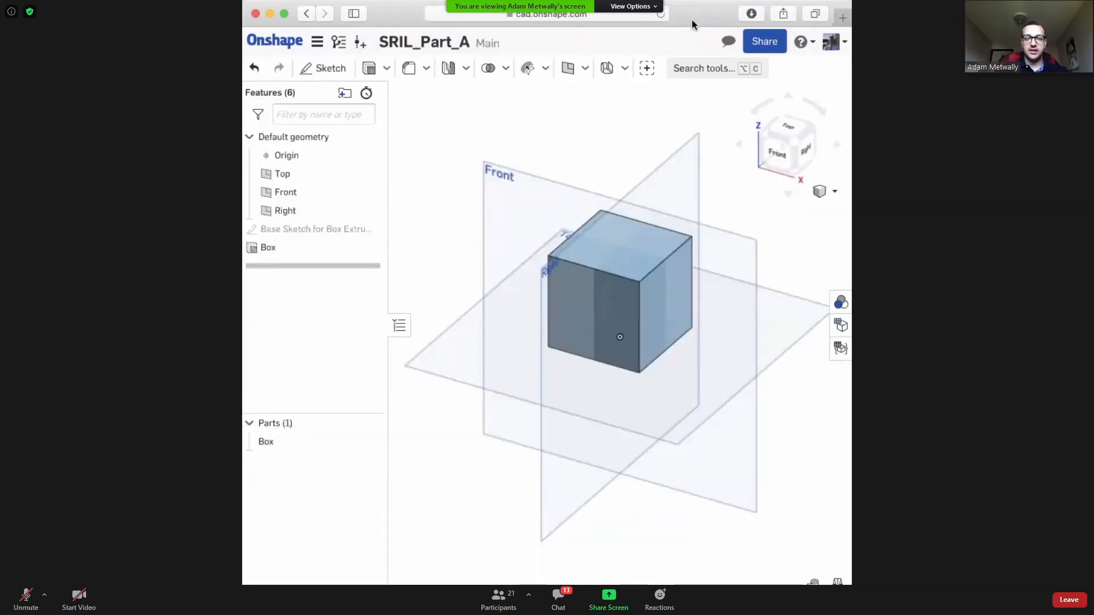
# Check the exported Box.stl among the browser's downloads and clear the download list.
pyautogui.click(753, 13)
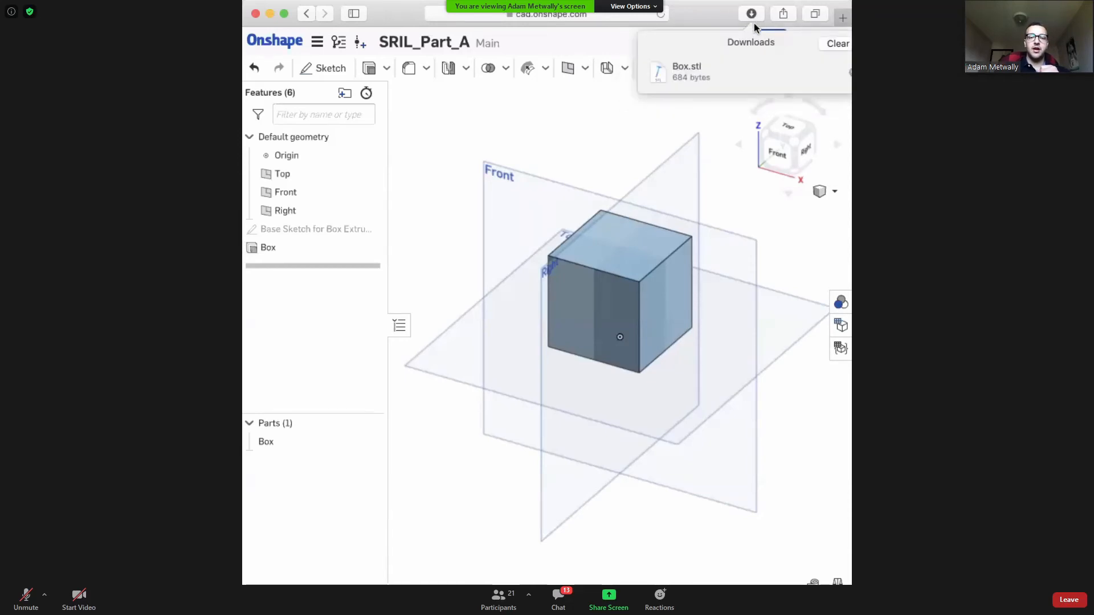
pyautogui.click(717, 67)
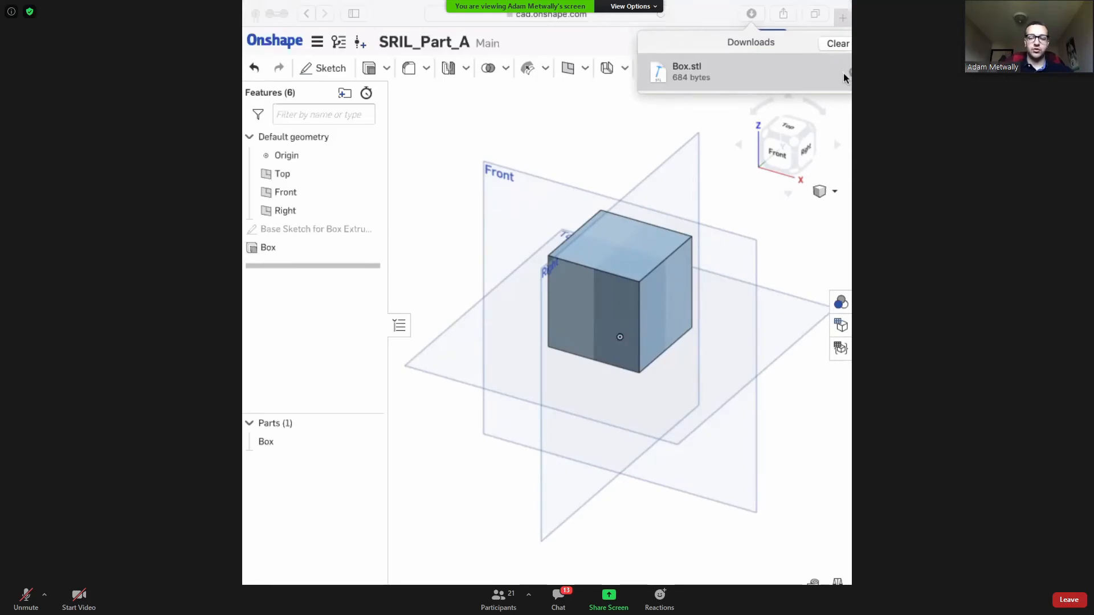
pyautogui.click(809, 44)
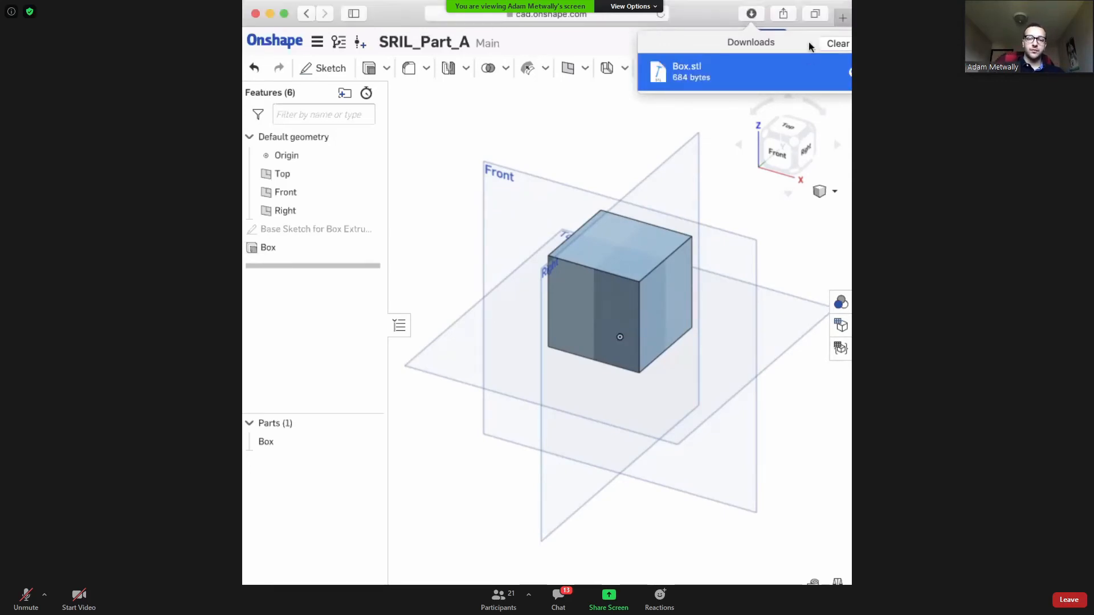
pyautogui.click(833, 43)
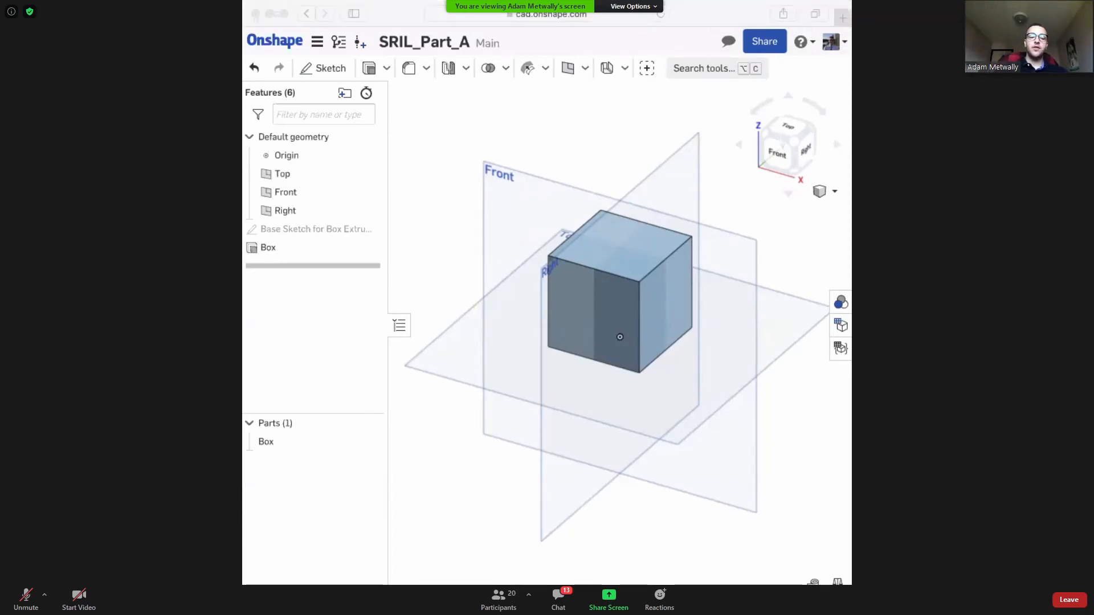
pyautogui.click(401, 20)
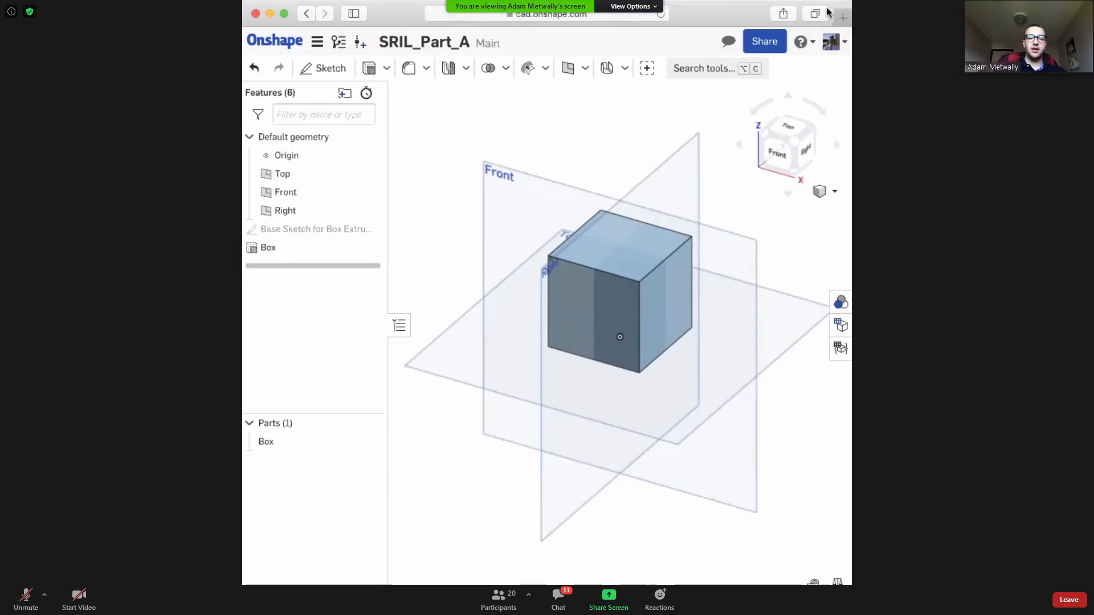
pyautogui.click(843, 20)
pyautogui.write('e-dr')
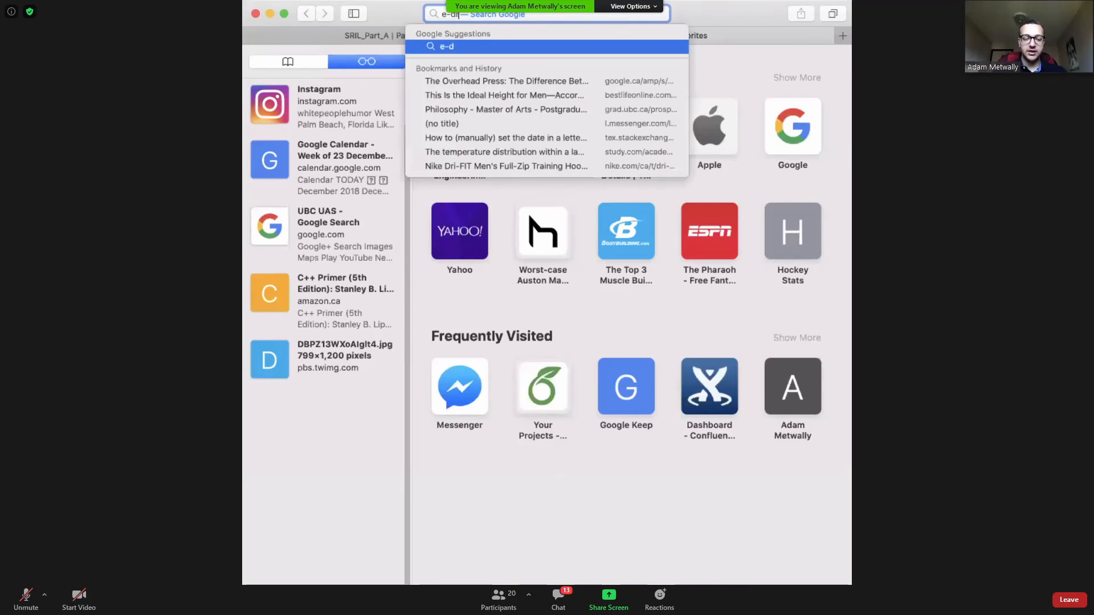
pyautogui.write('awings')
pyautogui.press('Return')
pyautogui.press('super+w')
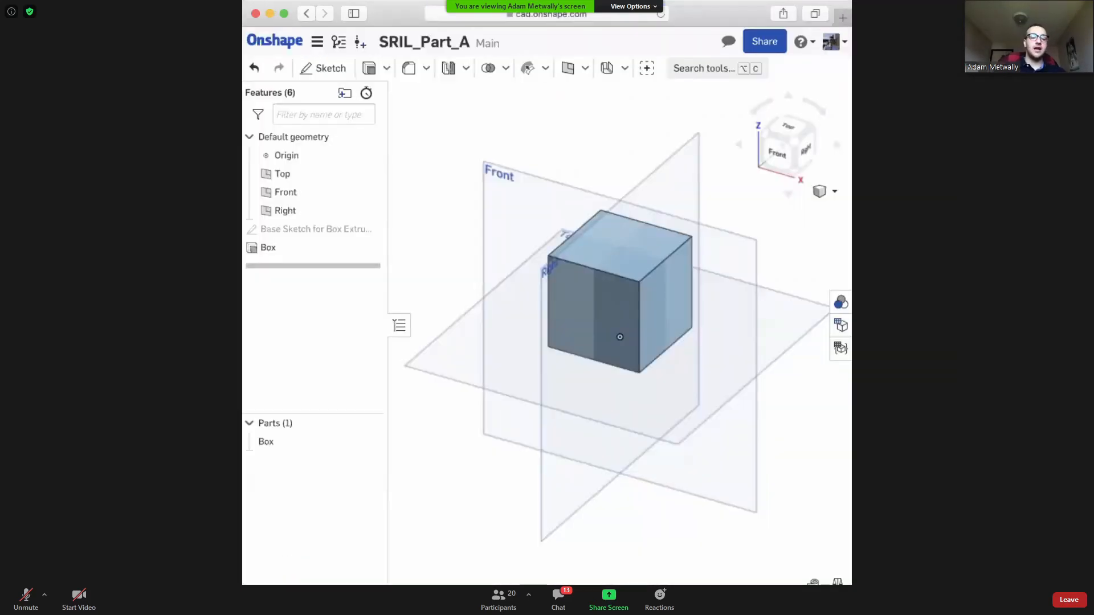
# Import Box.stl into the document with millimeter units and close the upload notifications.
pyautogui.click(256, 585)
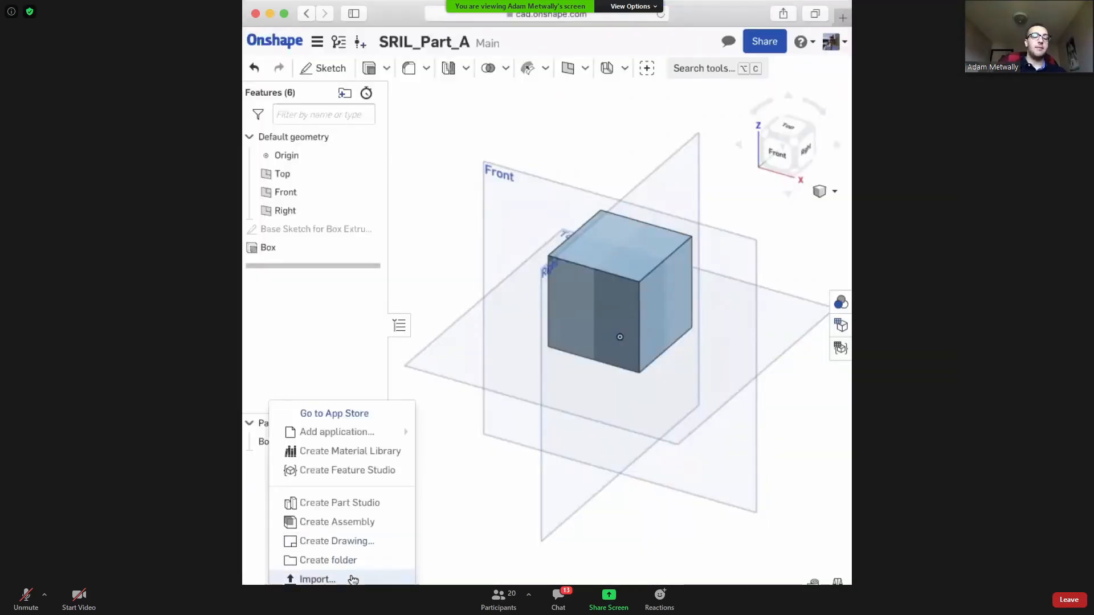
pyautogui.click(317, 579)
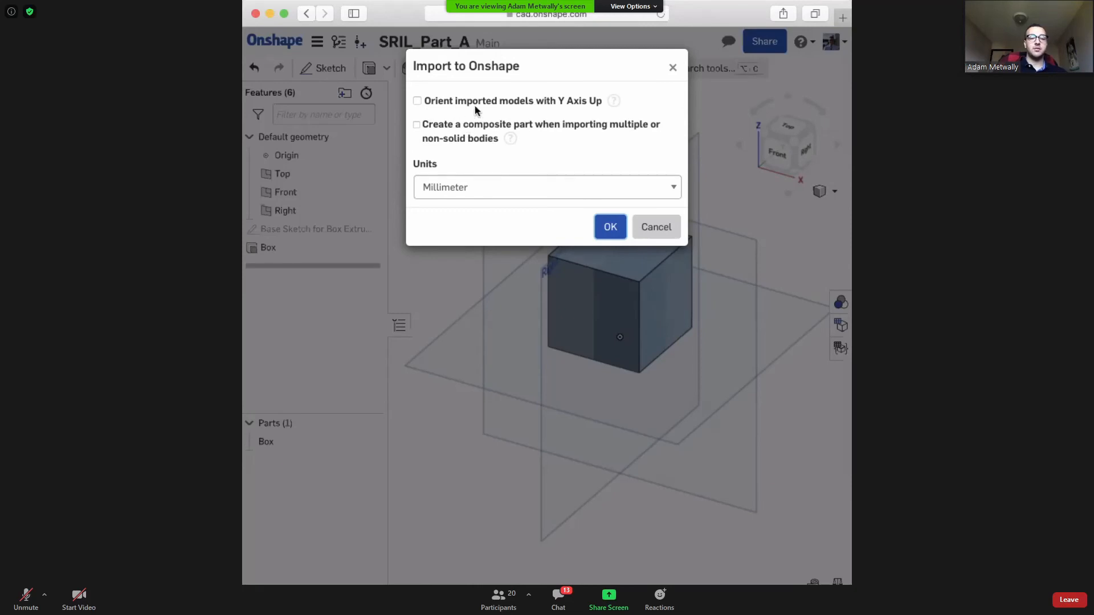
pyautogui.click(609, 225)
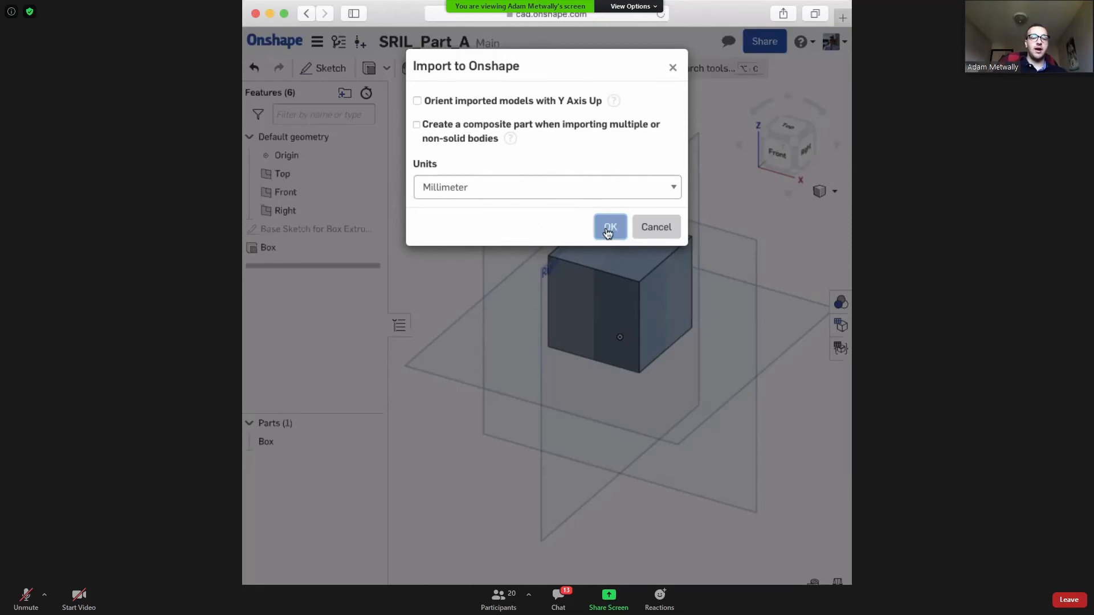
pyautogui.click(601, 231)
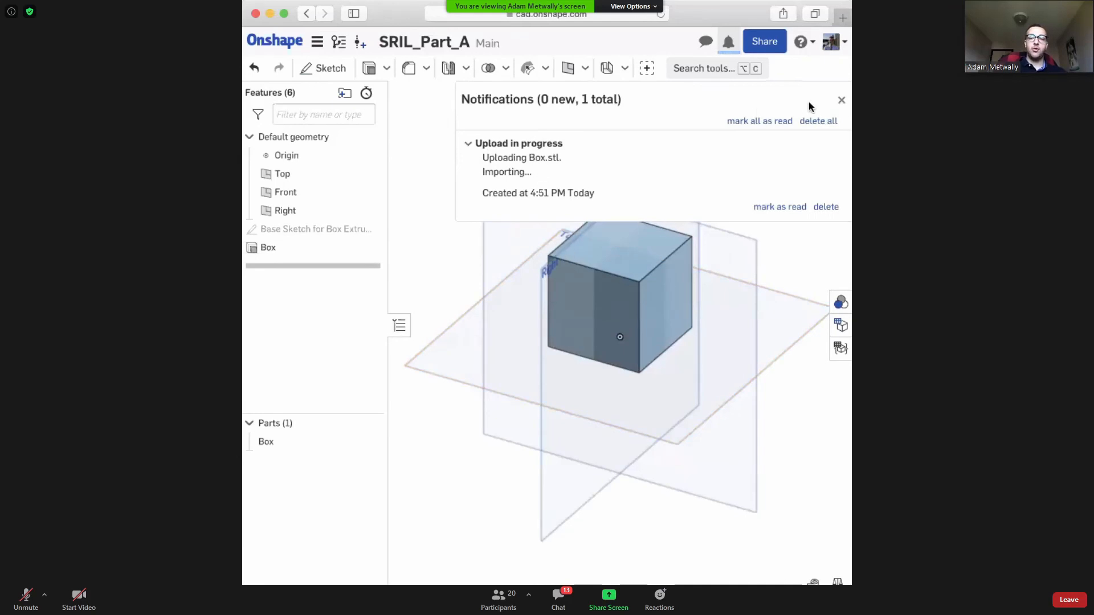
pyautogui.click(841, 101)
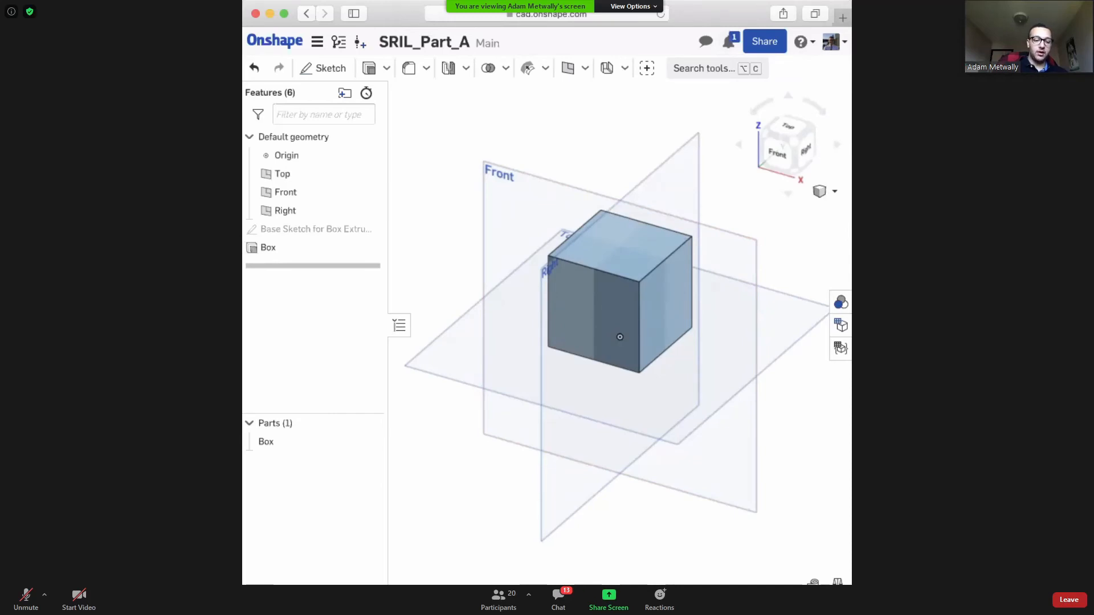
# Open the imported Box.stl and examine its update and unit options, keeping the unit at Millimeter.
pyautogui.click(517, 595)
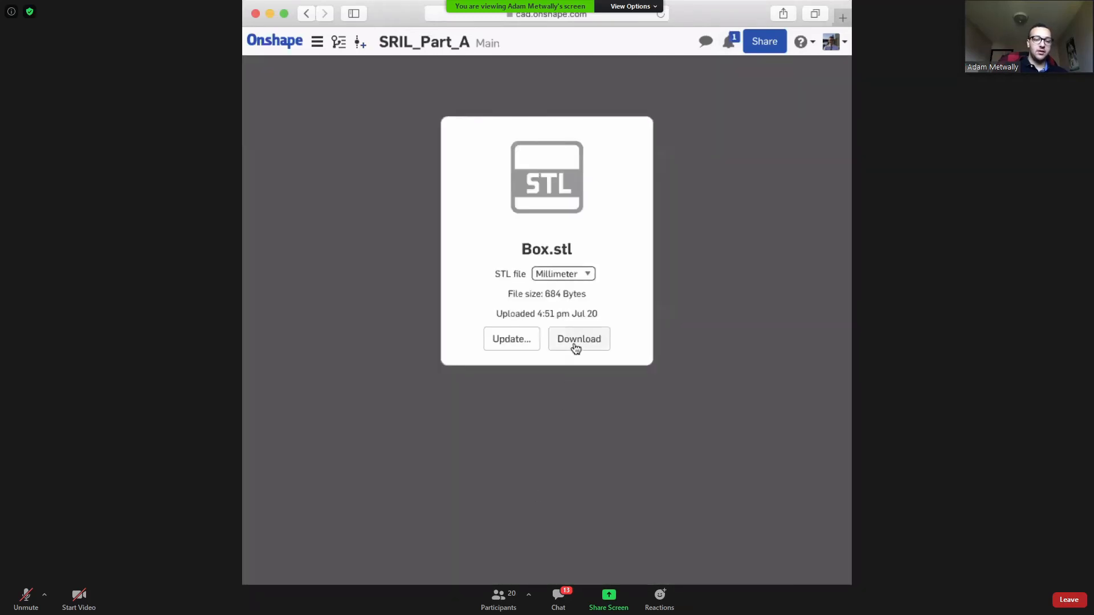
pyautogui.click(508, 340)
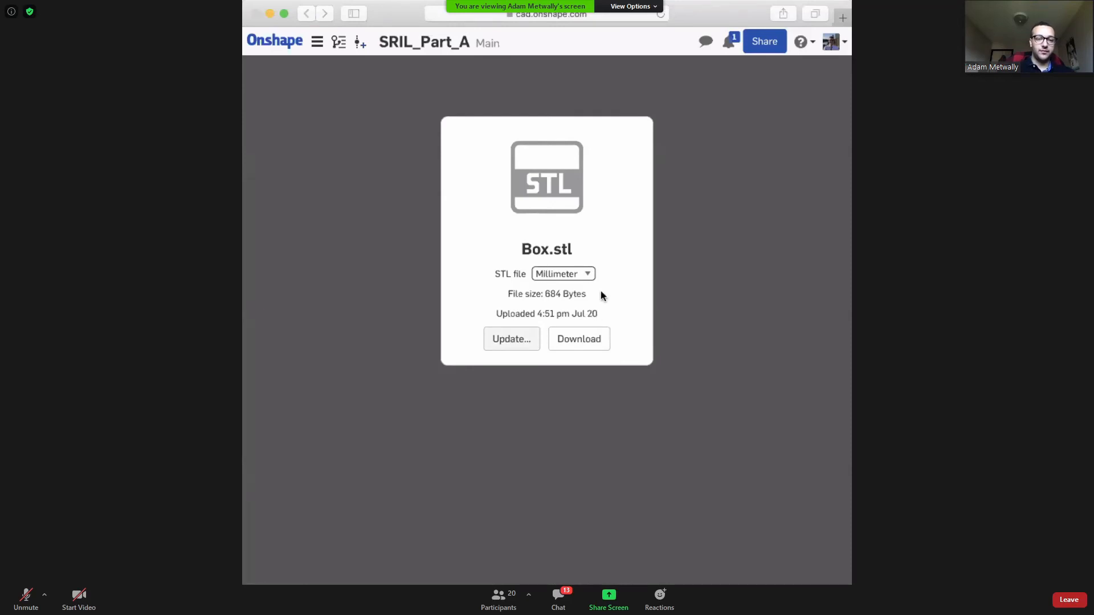
pyautogui.click(579, 275)
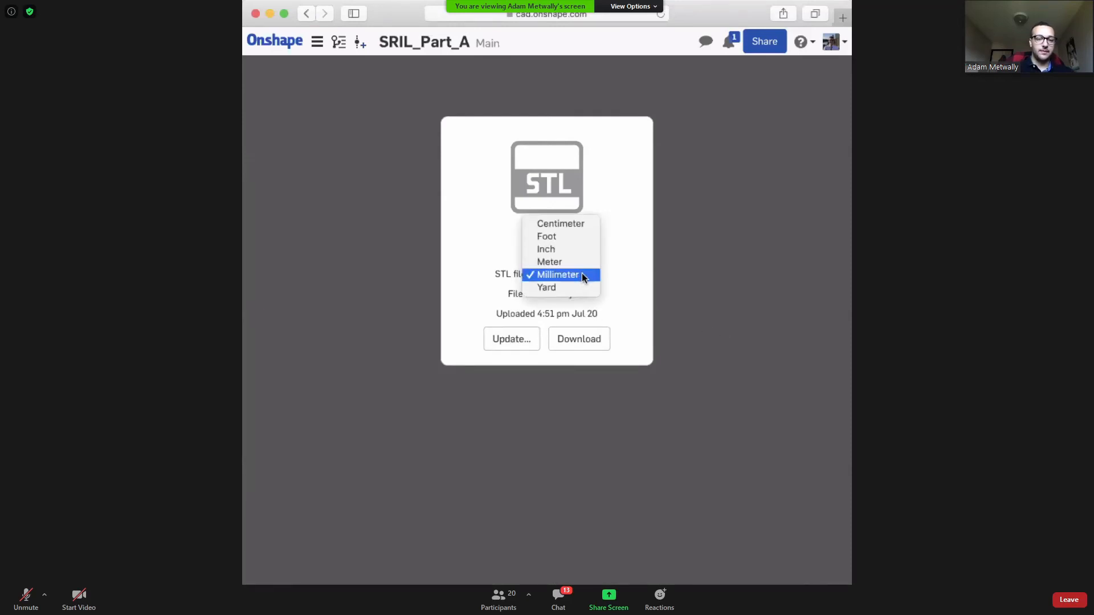
pyautogui.click(582, 276)
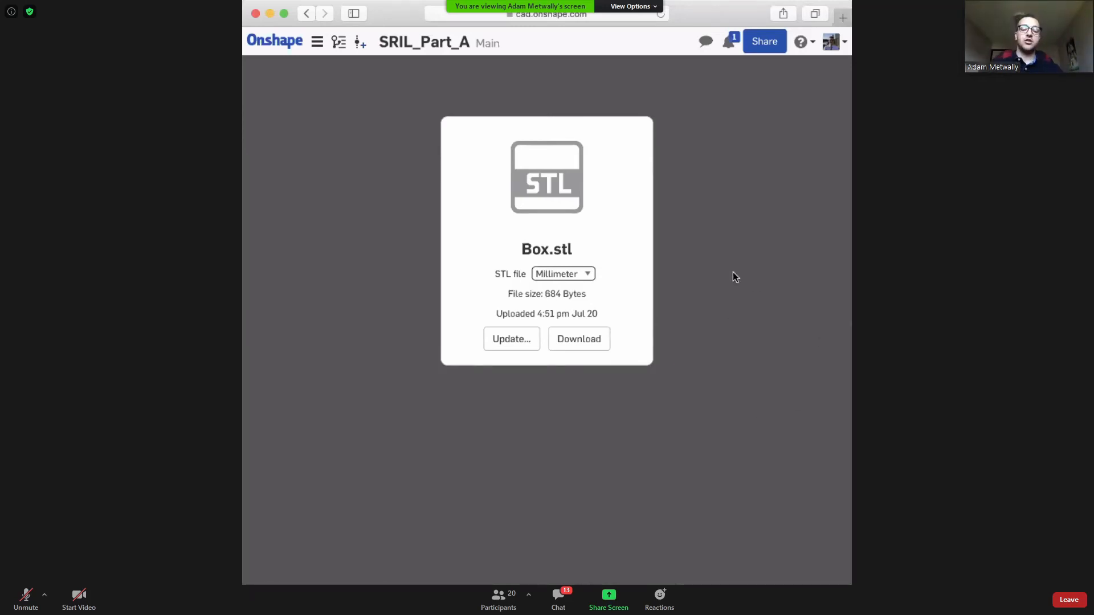
# Search the web for Cura in a new browser tab.
pyautogui.click(844, 19)
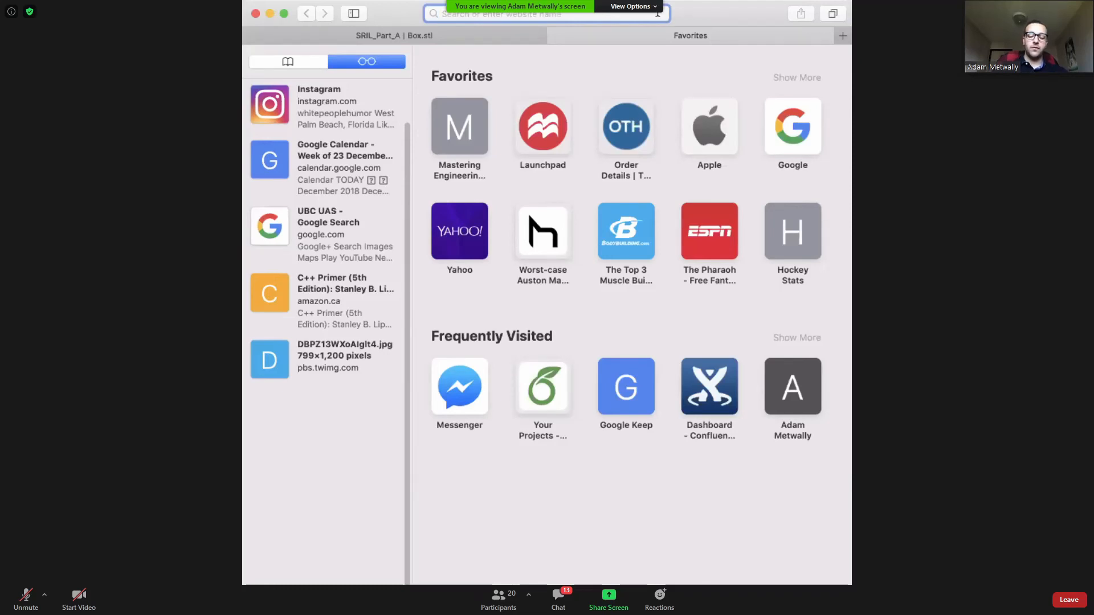
pyautogui.write('3d printing so')
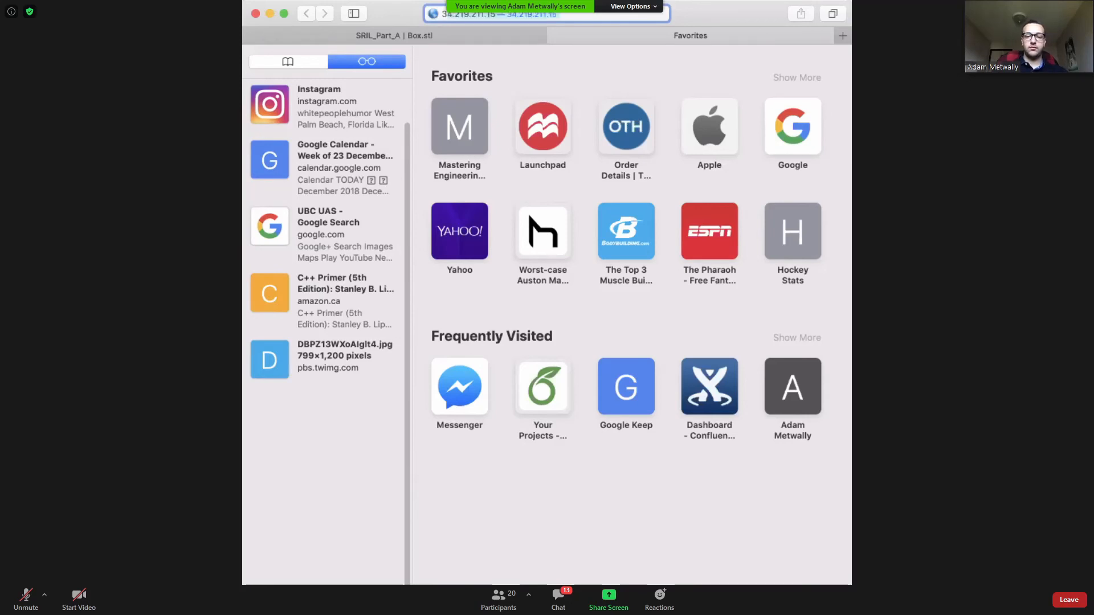
pyautogui.write('ftwr')
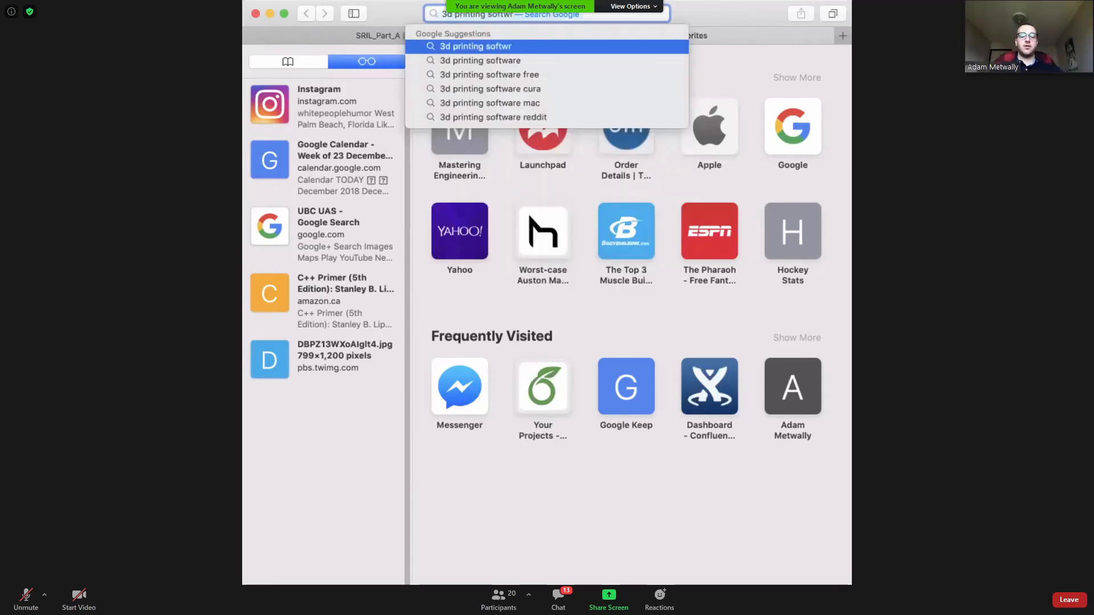
pyautogui.press('super+a')
pyautogui.press('BackSpace')
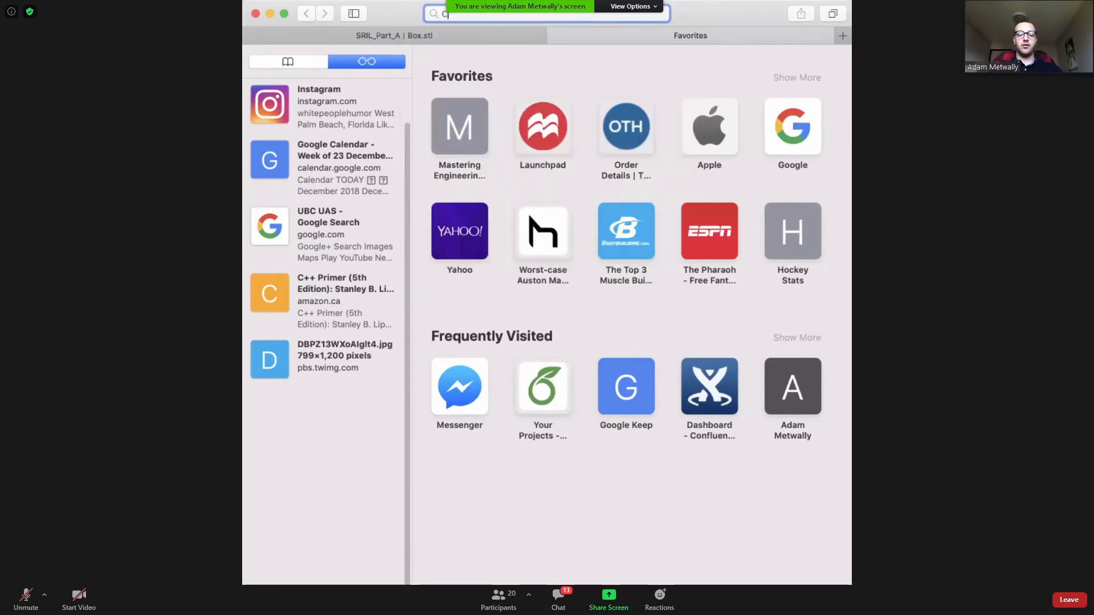
pyautogui.write('Cura')
pyautogui.press('Return')
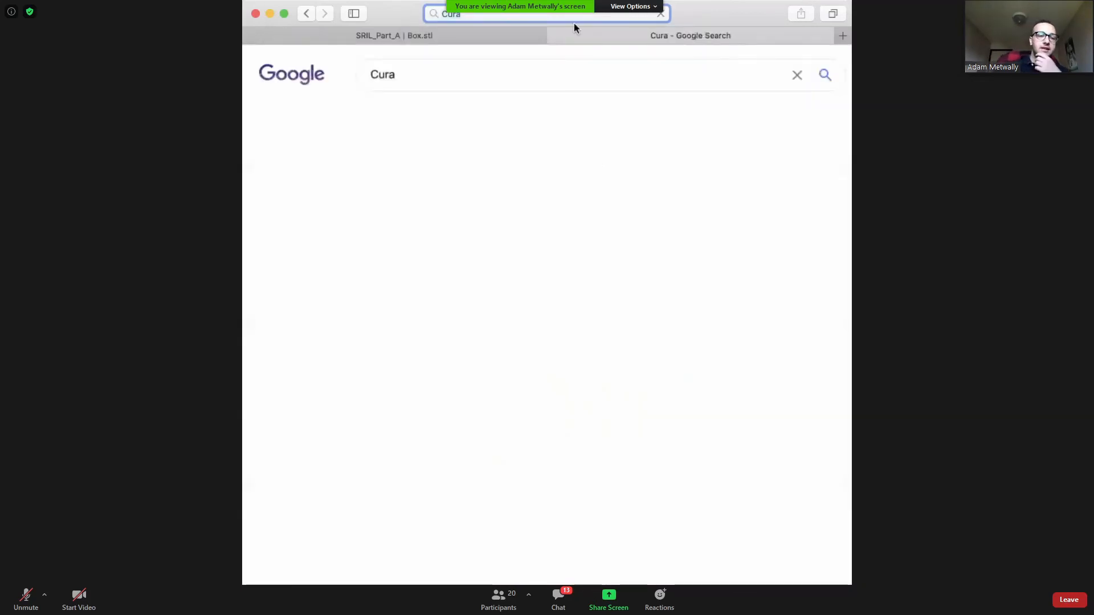
# Examine the Ultimaker Cura product page and return to the SRIL_Part_A browser tab.
pyautogui.click(596, 193)
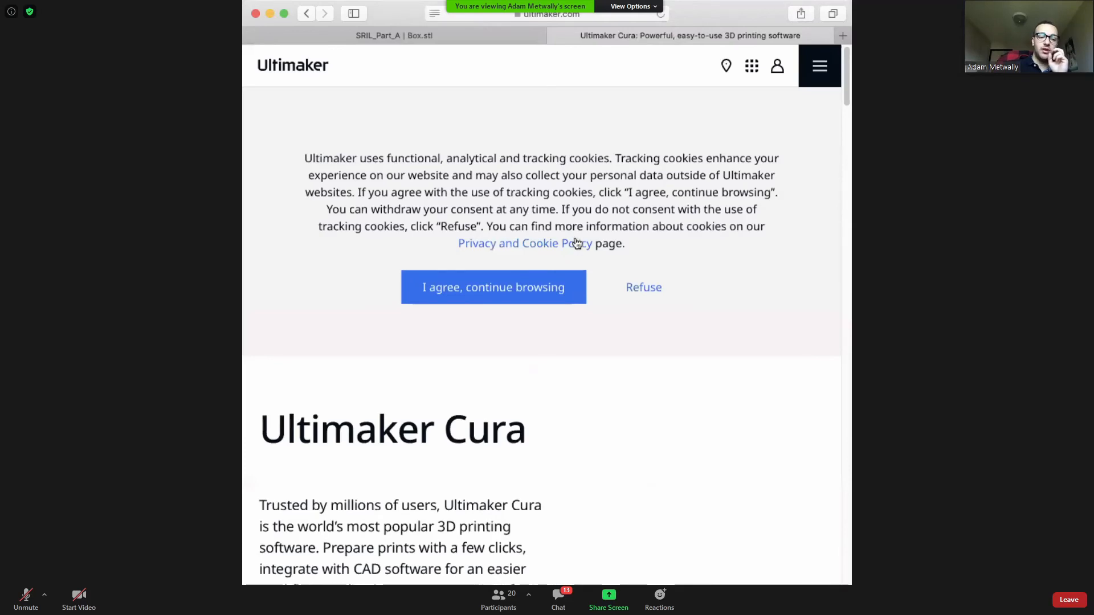
pyautogui.scroll(-3, 686, 281)
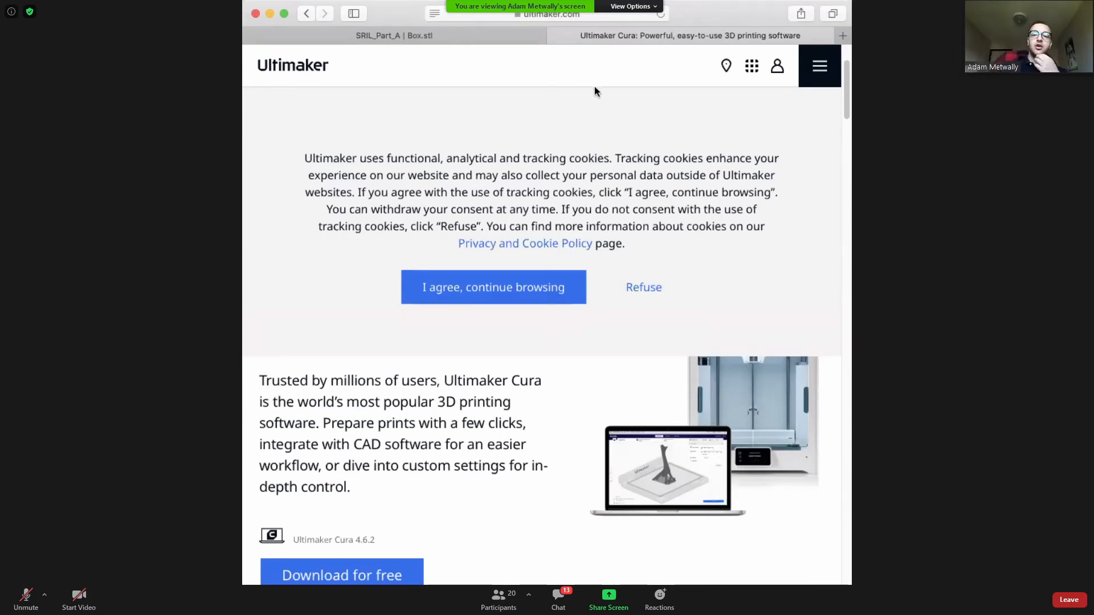
pyautogui.click(442, 30)
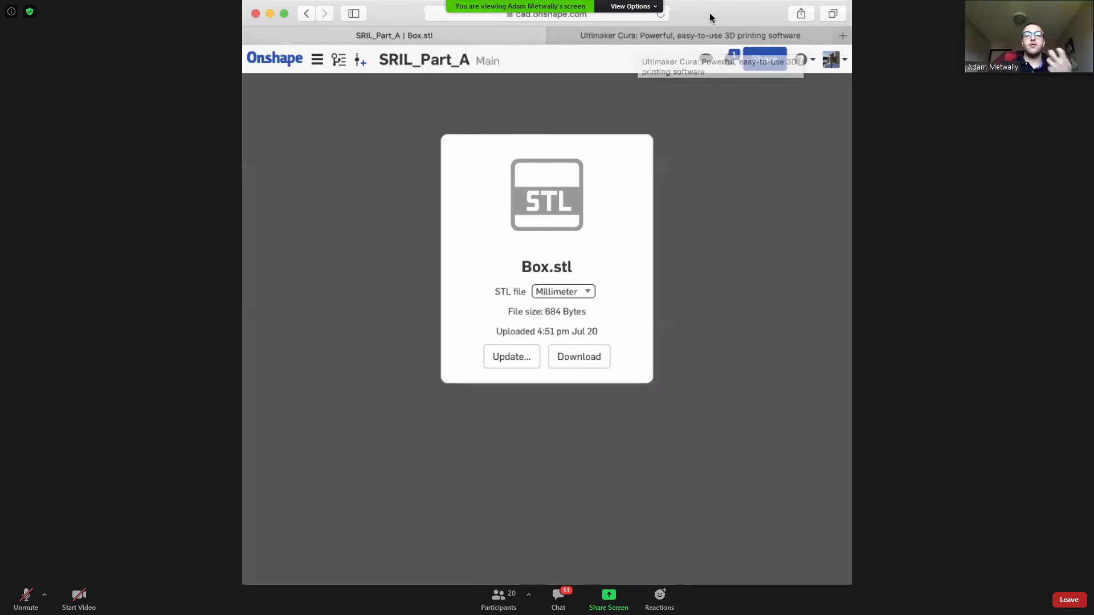
# Search the web for "cura screenshots" in a new browser tab.
pyautogui.click(685, 36)
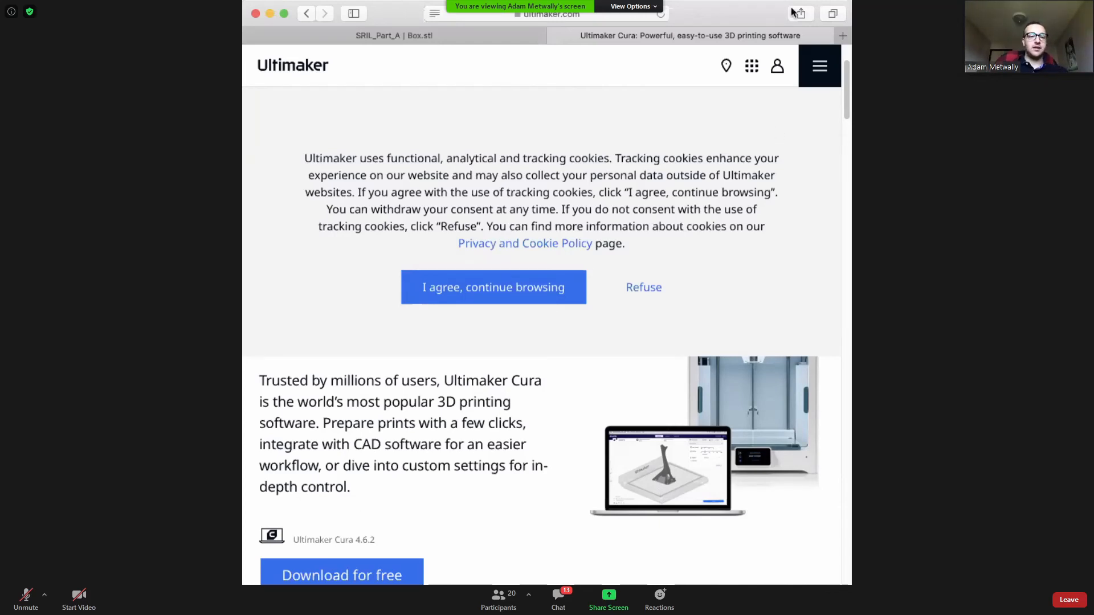
pyautogui.click(843, 35)
pyautogui.write('cura sq')
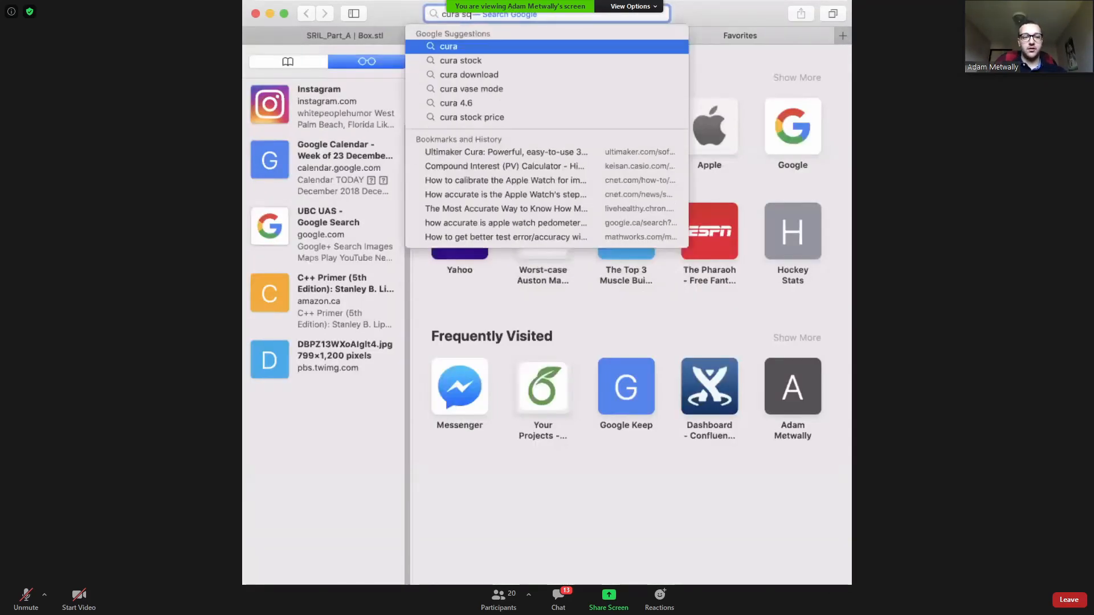
pyautogui.press('BackSpace')
pyautogui.write('creenshots')
pyautogui.press('Return')
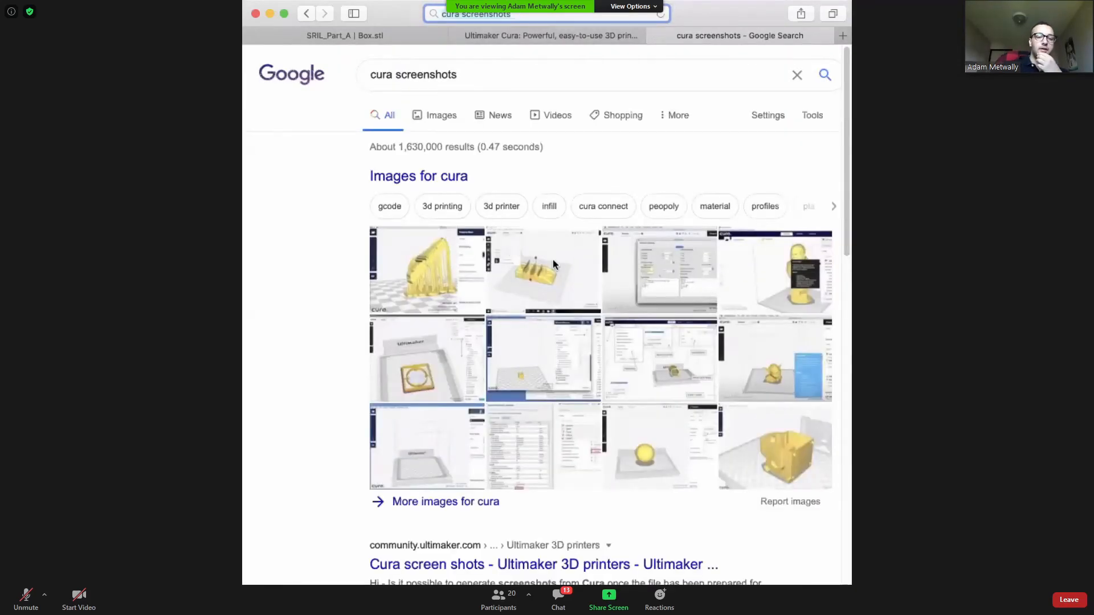
# Open the image results for Cura and preview the screenshot showing the yellow car model.
pyautogui.click(556, 261)
pyautogui.click(435, 289)
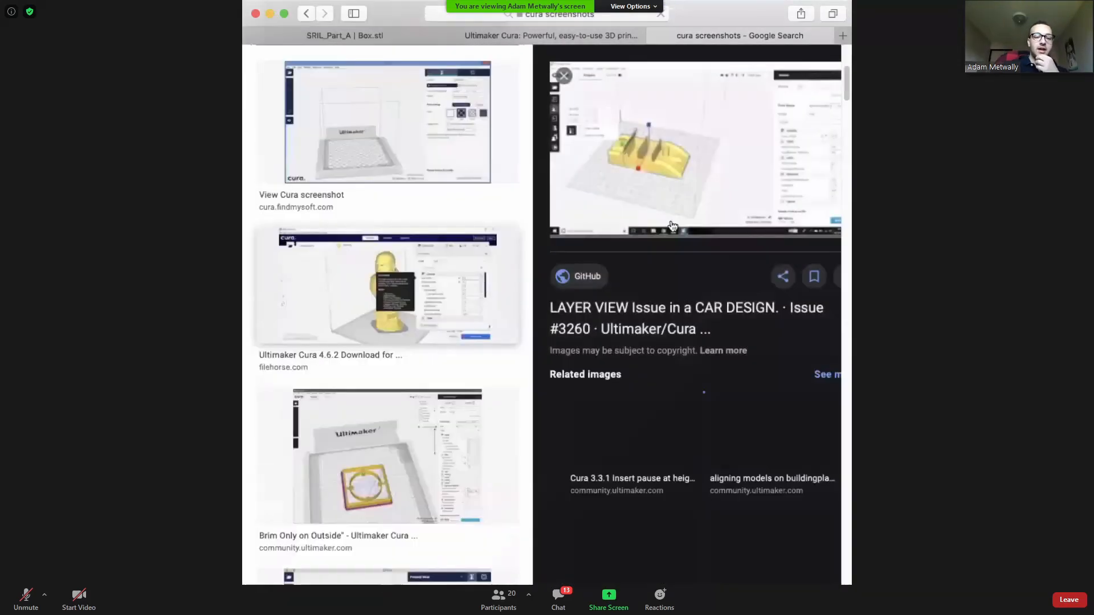
pyautogui.rightClick(677, 141)
pyautogui.click(720, 143)
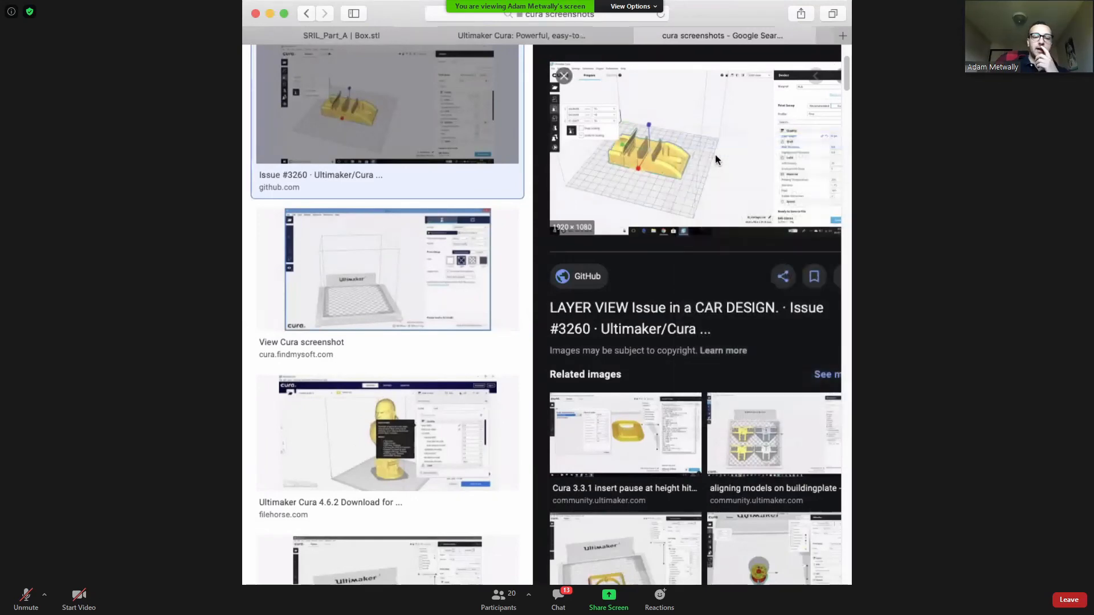
pyautogui.click(724, 36)
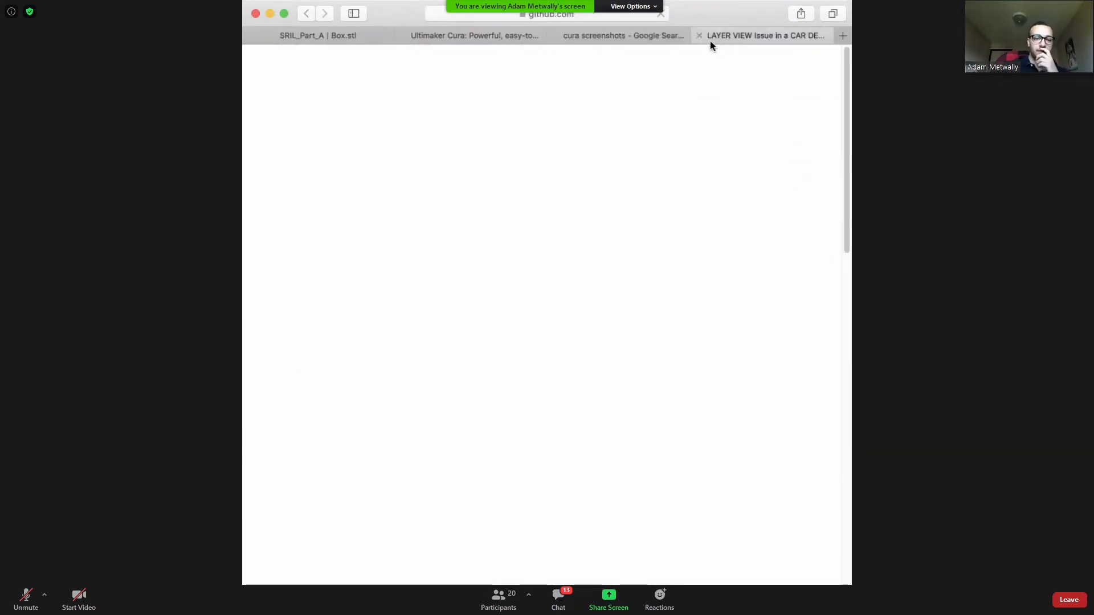
pyautogui.click(700, 36)
# Open the car model screenshot as an image in its own tab and examine Cura's scaling and print settings.
pyautogui.rightClick(650, 144)
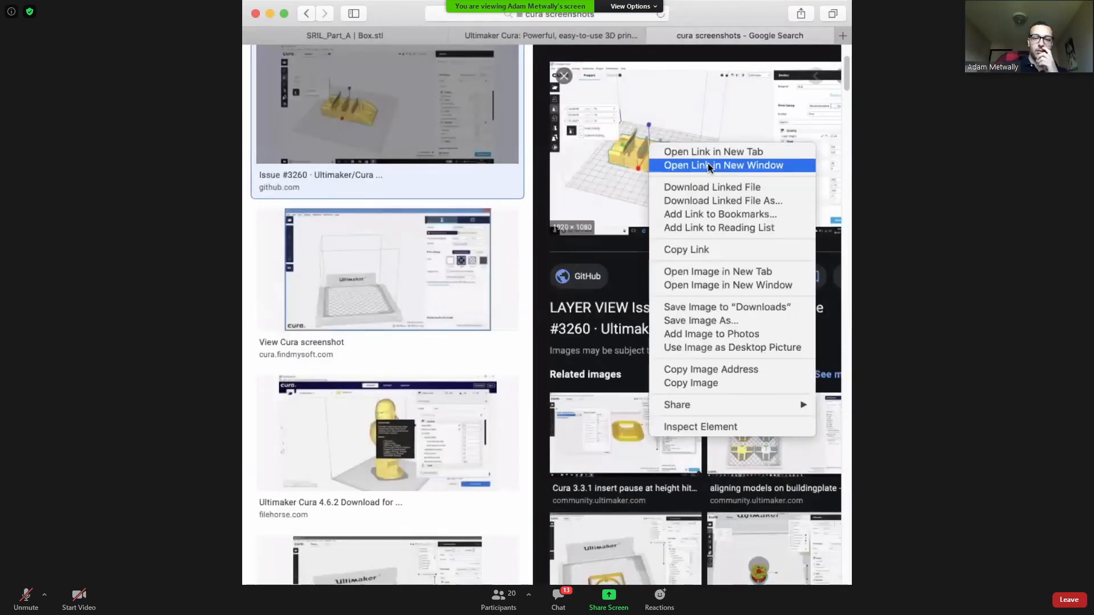
pyautogui.click(706, 272)
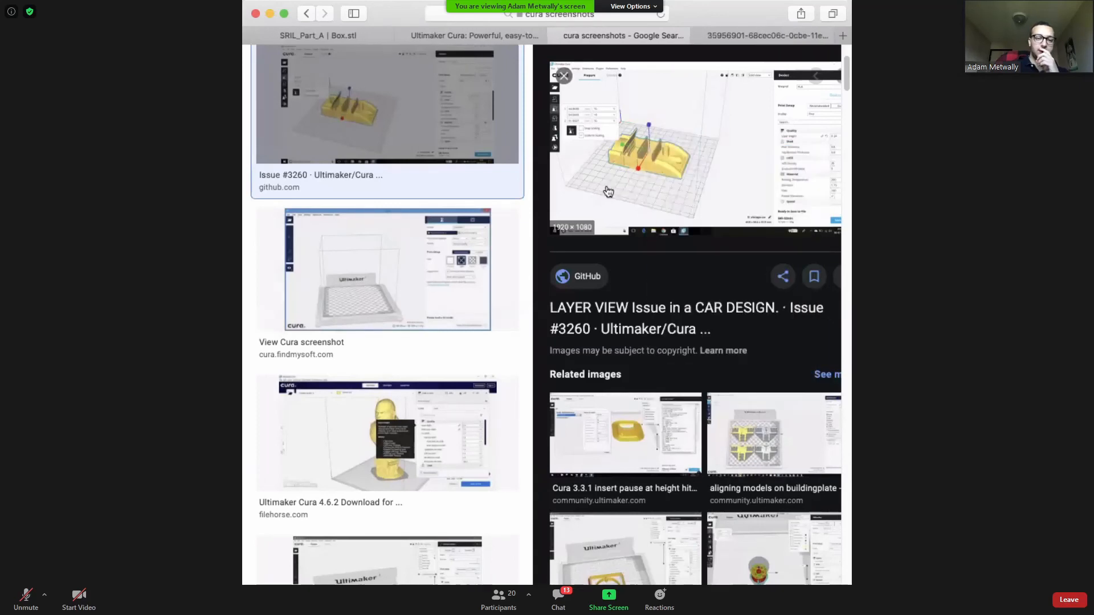
pyautogui.click(759, 39)
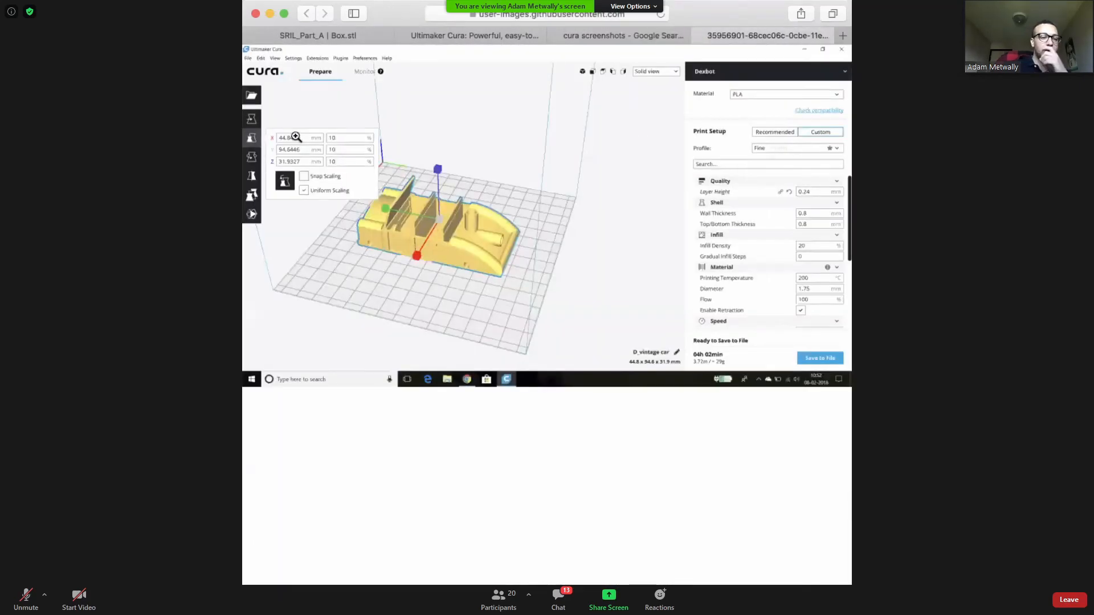
pyautogui.click(381, 229)
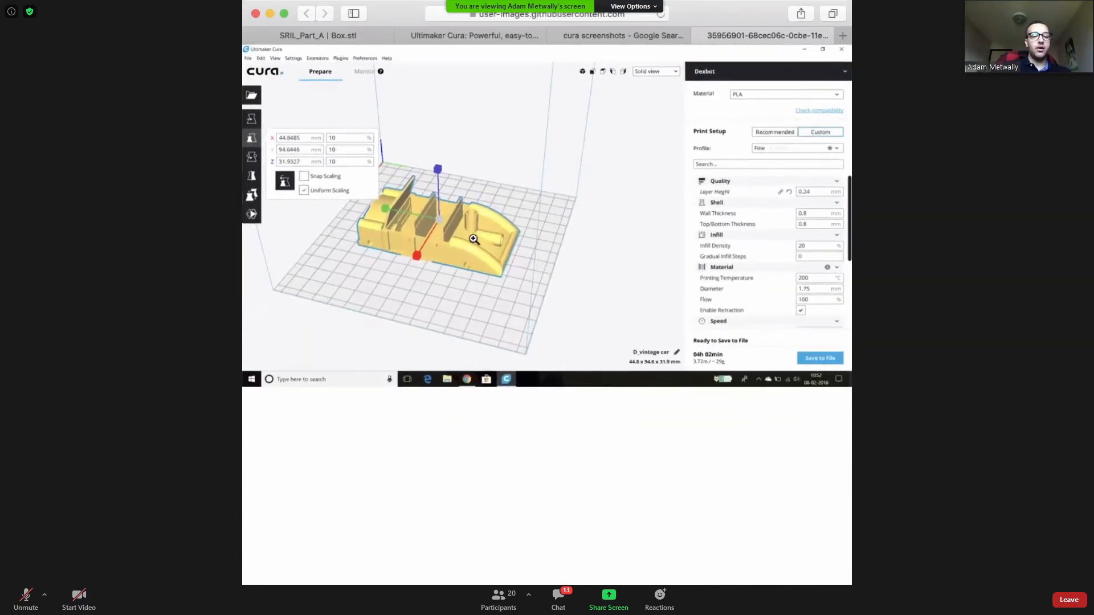
pyautogui.click(421, 207)
pyautogui.press('super+shift+backslash')
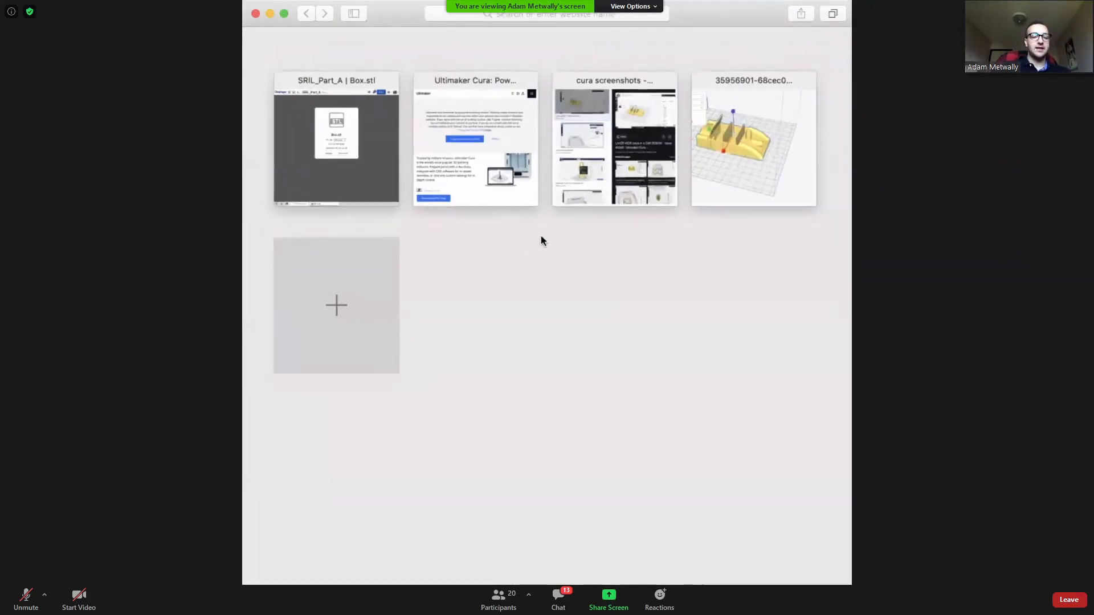
pyautogui.click(733, 151)
pyautogui.click(504, 296)
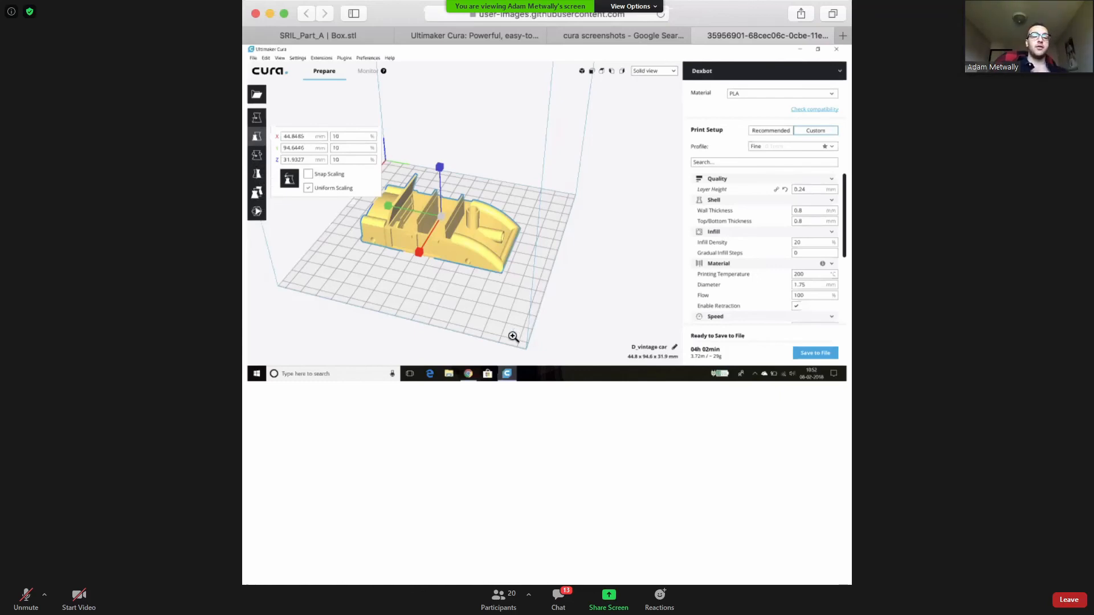
# Close the screenshot, image search and Ultimaker Cura tabs, and return to the Part Studio containing the box.
pyautogui.click(699, 35)
pyautogui.click(655, 34)
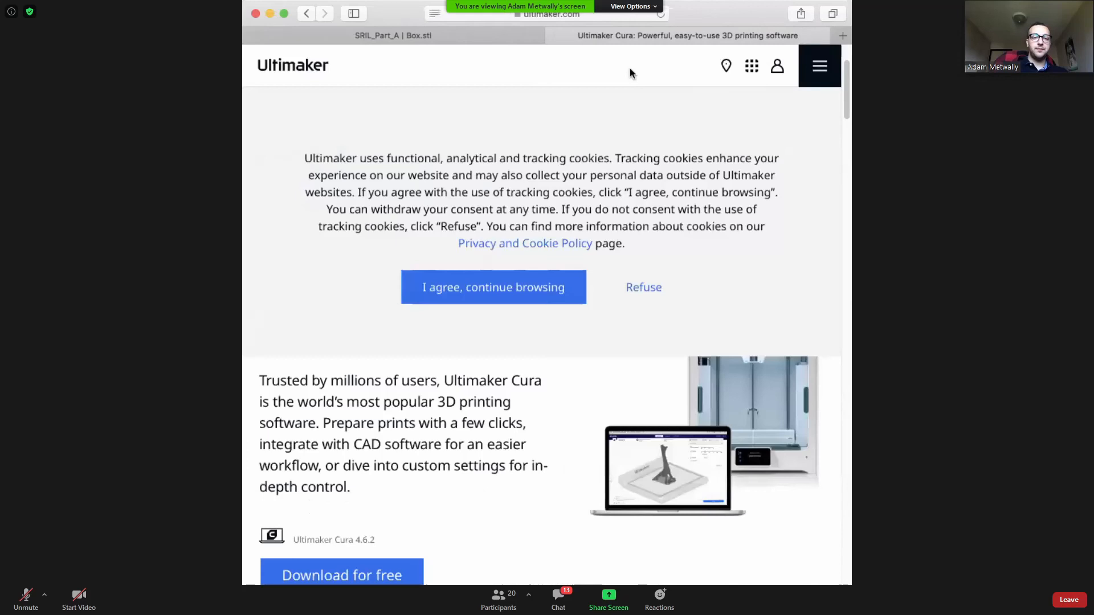
pyautogui.click(568, 39)
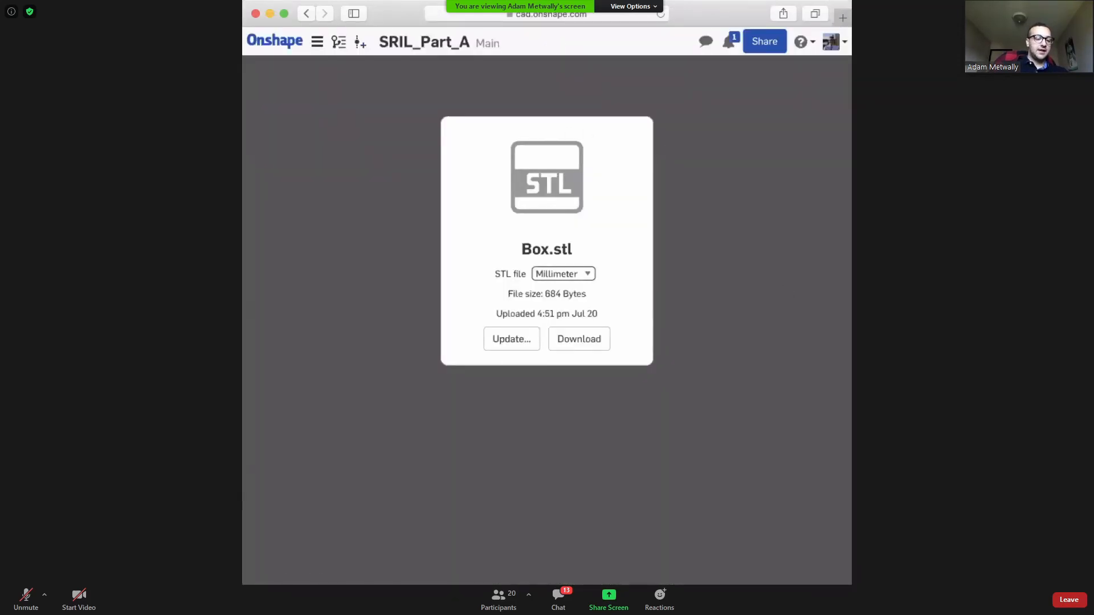
pyautogui.click(521, 579)
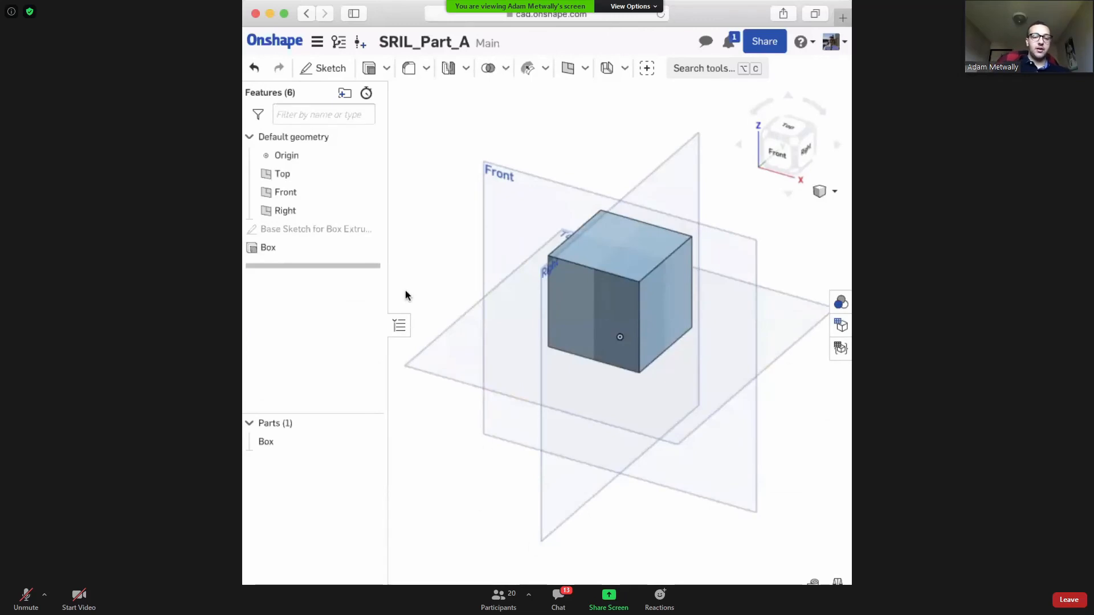
pyautogui.moveTo(418, 264); pyautogui.dragTo(529, 204, button='middle')
pyautogui.moveTo(529, 204); pyautogui.dragTo(470, 236, button='right')
pyautogui.moveTo(533, 246); pyautogui.dragTo(559, 233, button='middle')
pyautogui.moveTo(559, 233); pyautogui.dragTo(615, 251, button='right')
pyautogui.moveTo(615, 251); pyautogui.dragTo(467, 286, button='middle')
pyautogui.moveTo(434, 405); pyautogui.dragTo(462, 394, button='right')
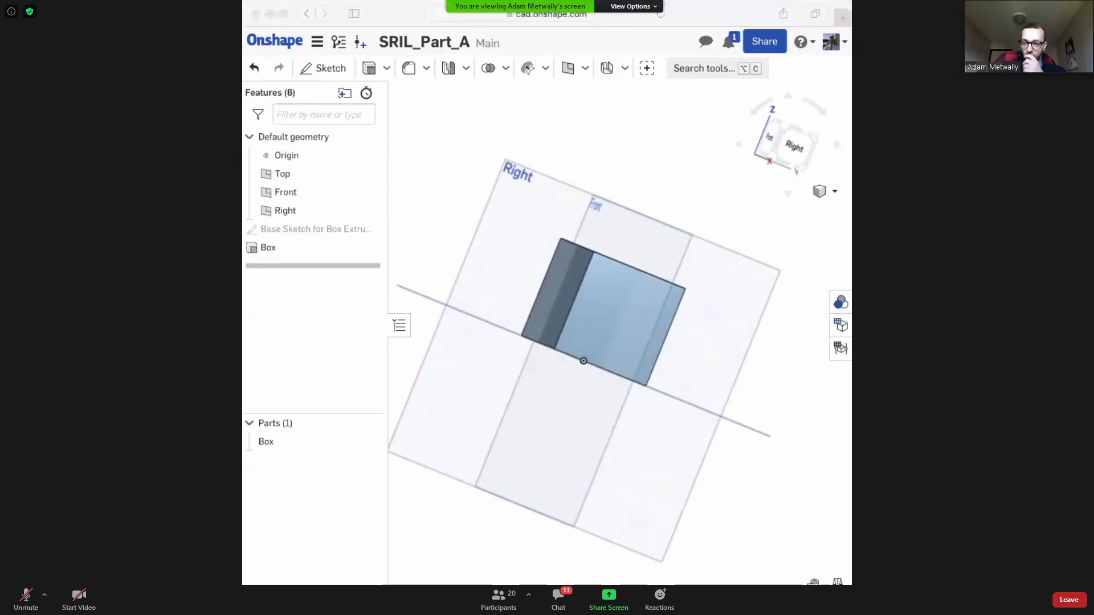
pyautogui.moveTo(590, 257); pyautogui.dragTo(738, 294, button='right')
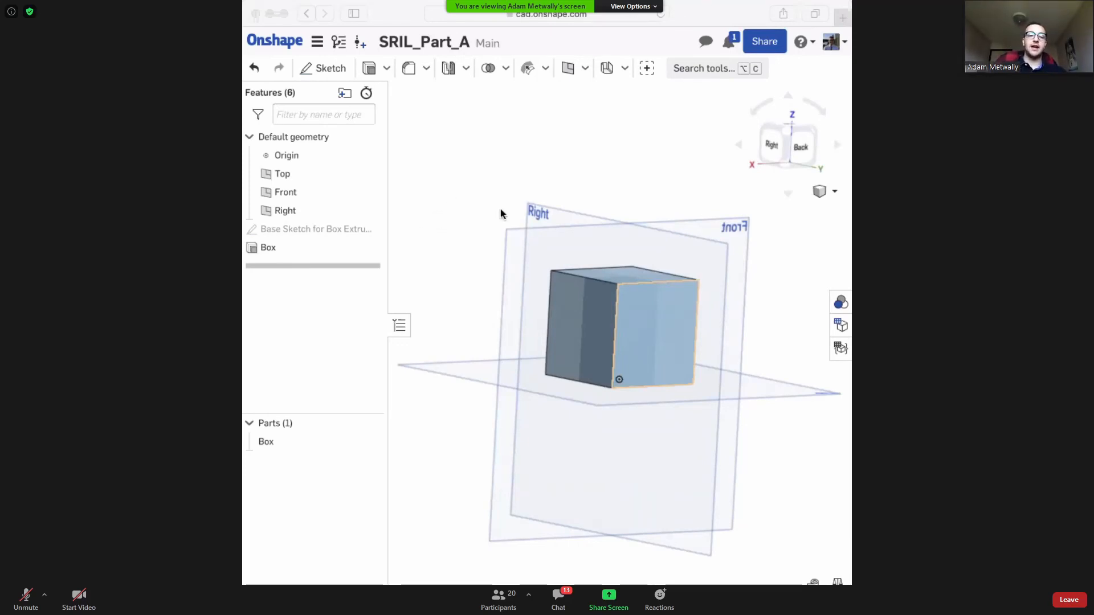
pyautogui.moveTo(501, 209); pyautogui.dragTo(484, 233, button='middle')
pyautogui.moveTo(521, 238); pyautogui.dragTo(629, 247, button='right')
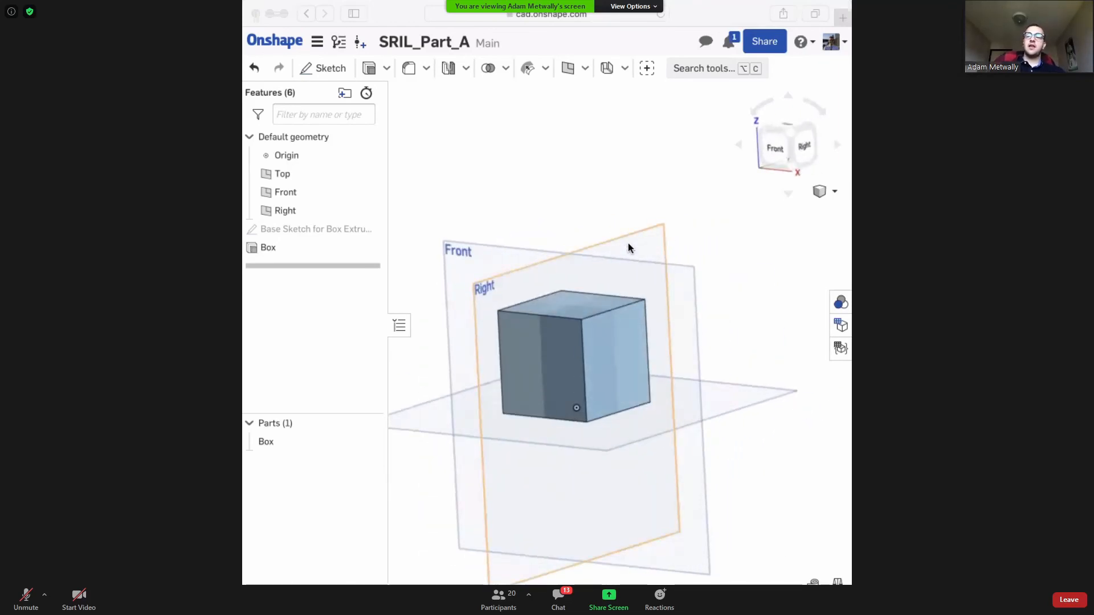
pyautogui.moveTo(628, 243); pyautogui.dragTo(621, 221, button='right')
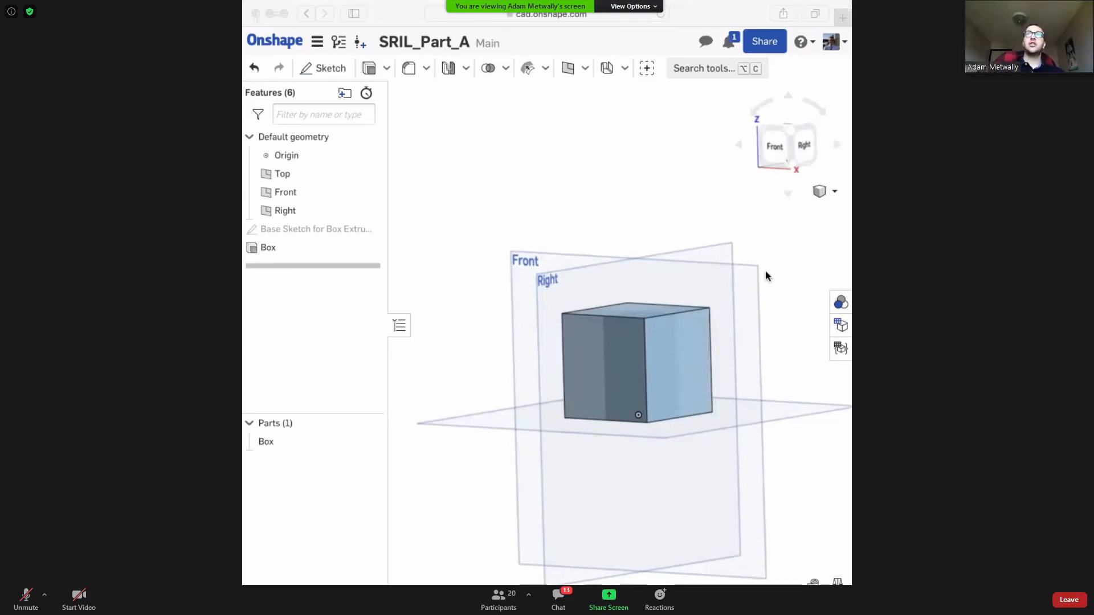
pyautogui.moveTo(686, 220); pyautogui.dragTo(643, 226, button='right')
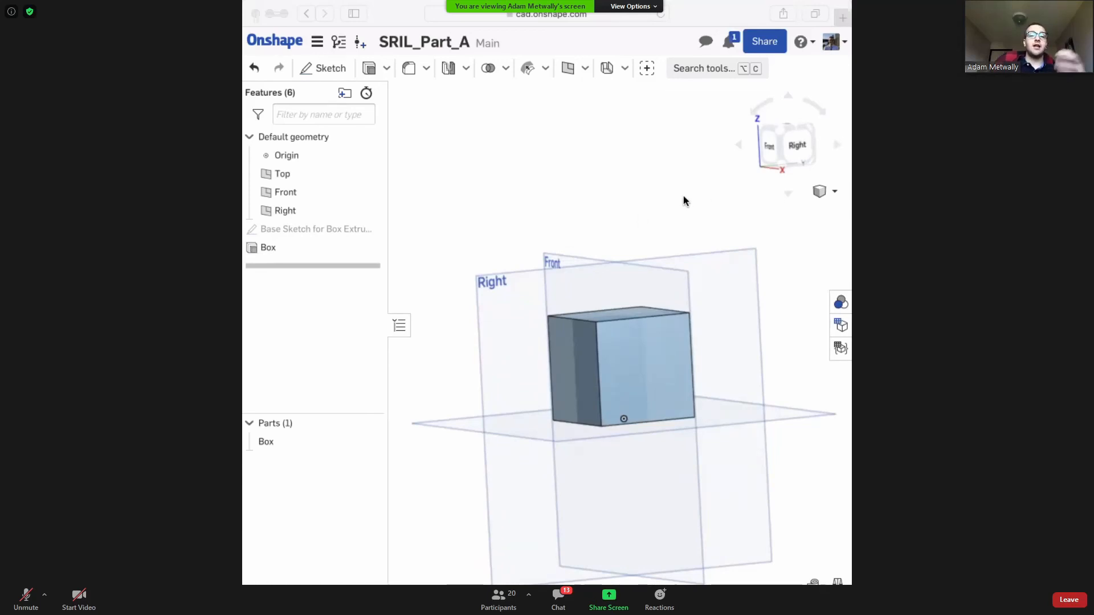
pyautogui.moveTo(646, 187); pyautogui.dragTo(648, 194, button='middle')
pyautogui.moveTo(647, 194); pyautogui.dragTo(614, 200, button='right')
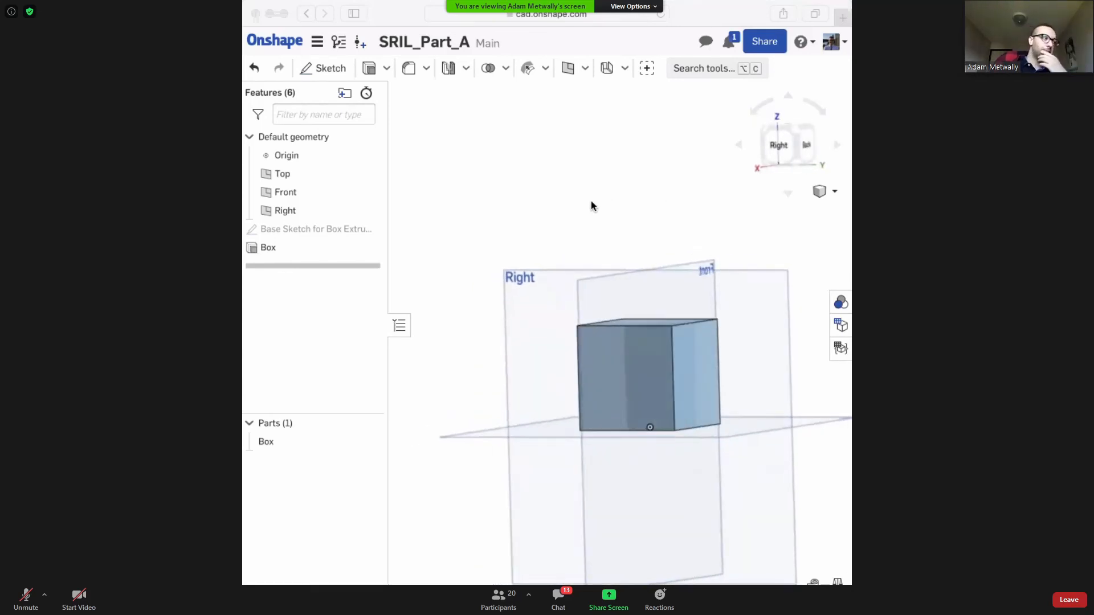
pyautogui.moveTo(648, 209); pyautogui.dragTo(604, 190, button='middle')
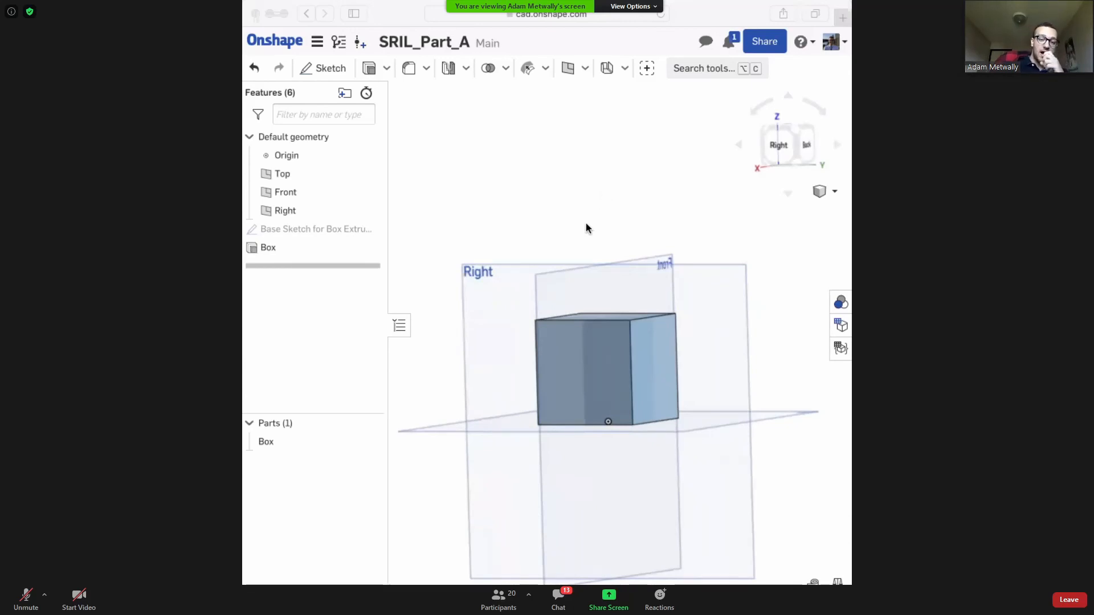
pyautogui.moveTo(579, 203)
pyautogui.mouseDown(button='right')
pyautogui.moveTo(569, 203)
pyautogui.moveTo(600, 200)
pyautogui.mouseUp(button='right')
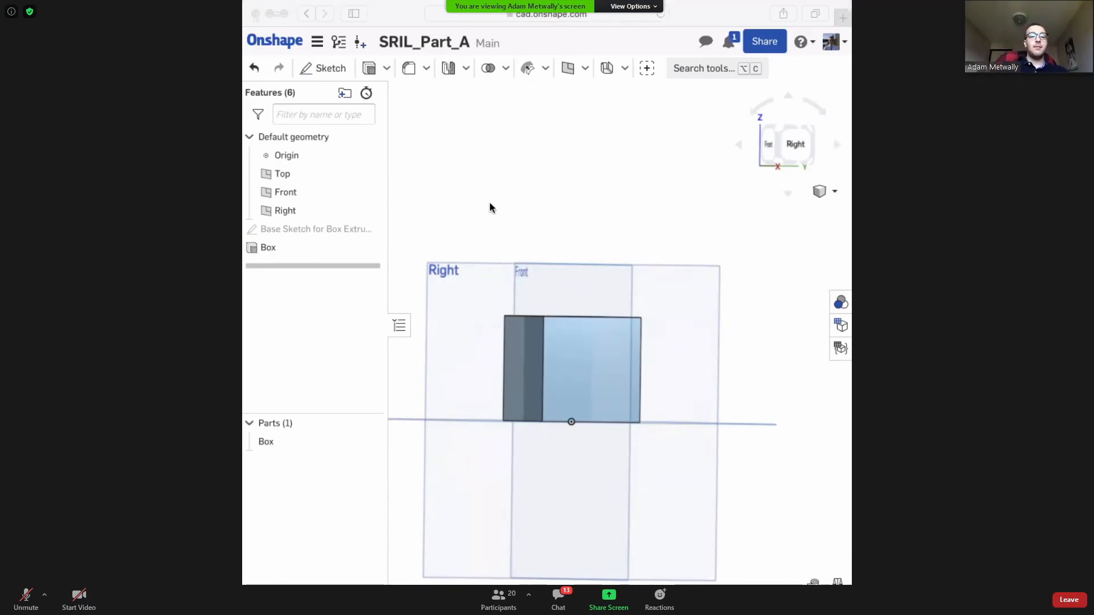
pyautogui.moveTo(545, 208); pyautogui.dragTo(535, 205, button='middle')
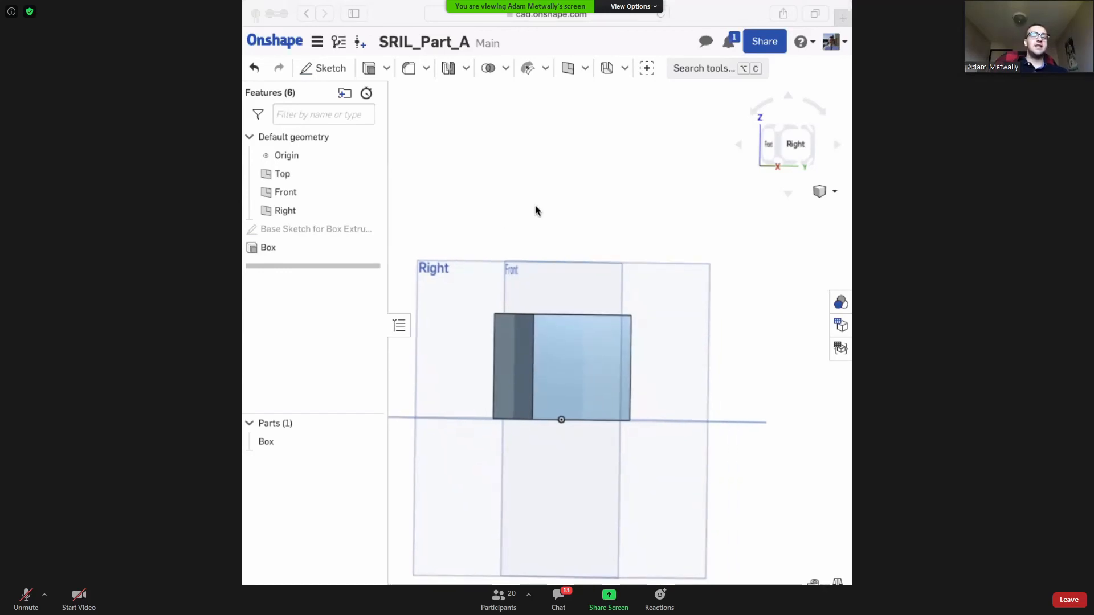
pyautogui.moveTo(535, 205); pyautogui.dragTo(532, 211, button='right')
pyautogui.moveTo(535, 211); pyautogui.dragTo(589, 219, button='middle')
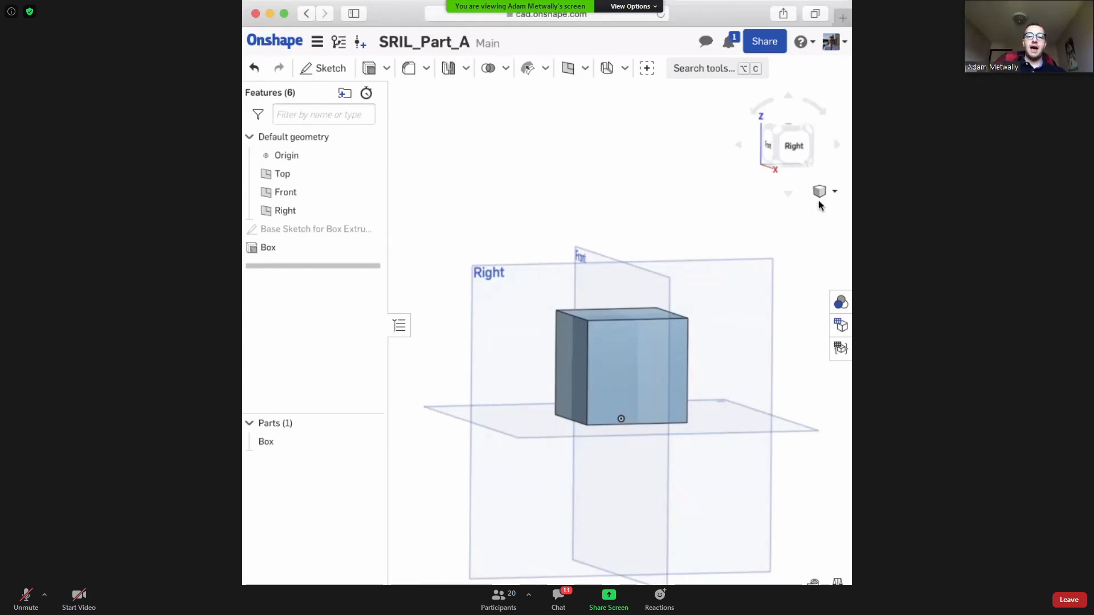
pyautogui.moveTo(848, 187)
pyautogui.mouseDown()
pyautogui.moveTo(823, 187)
pyautogui.moveTo(848, 187)
pyautogui.mouseUp()
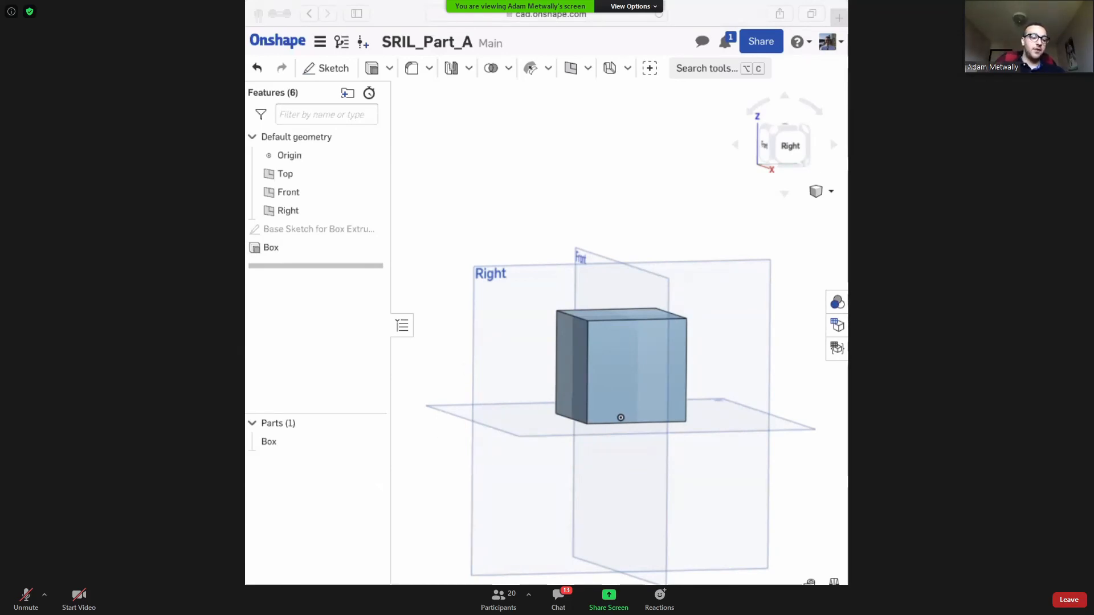
# Examine the options for adding new elements to the SRIL_Part_A document, closing the list without creating anything.
pyautogui.click(257, 584)
pyautogui.click(255, 582)
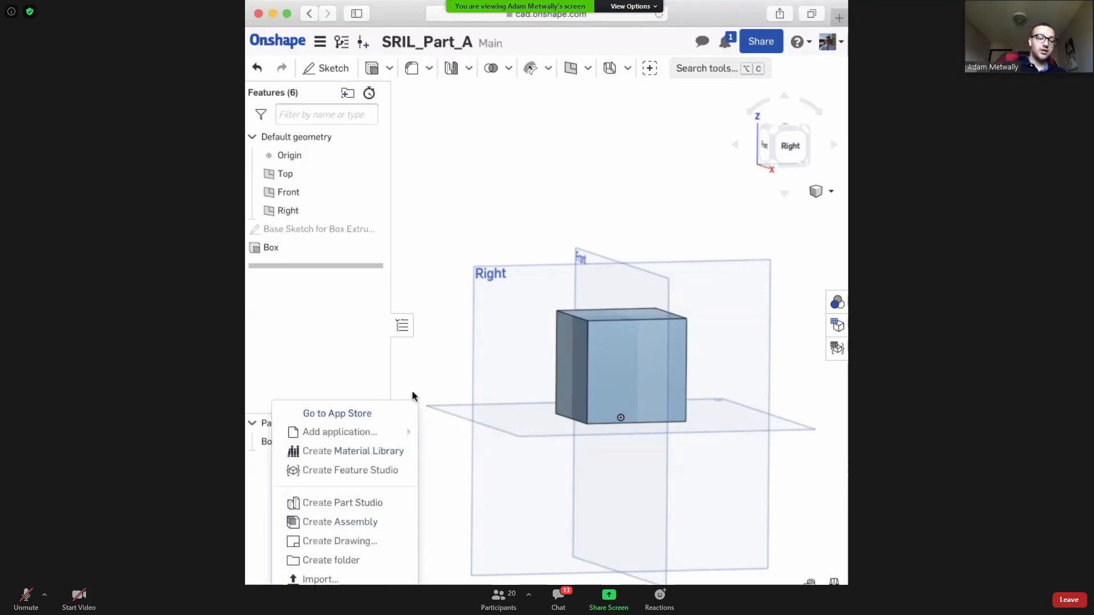
pyautogui.click(620, 479)
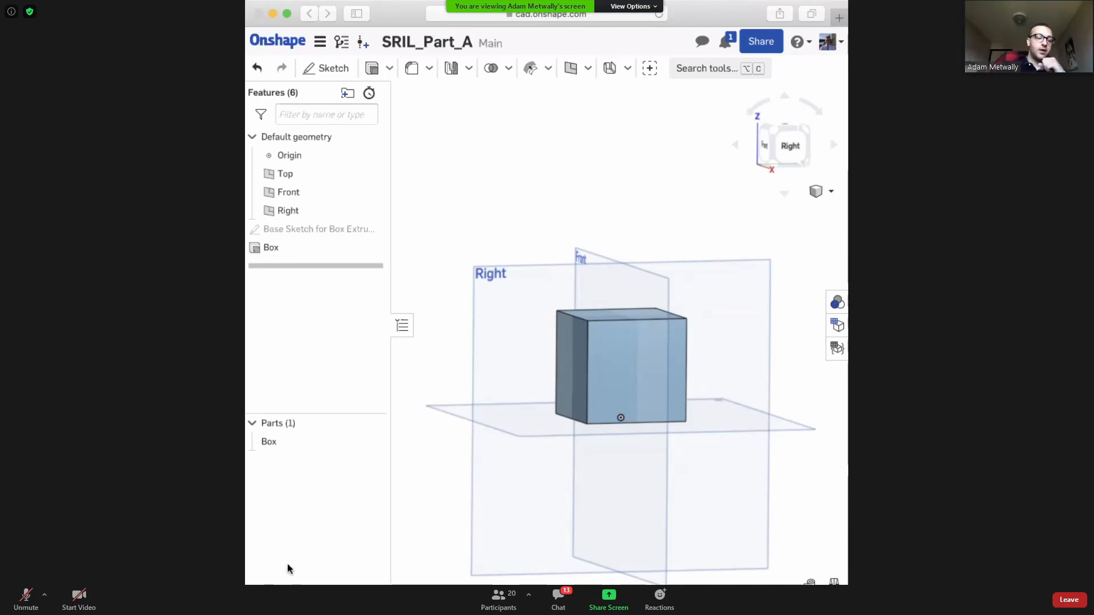
pyautogui.click(255, 582)
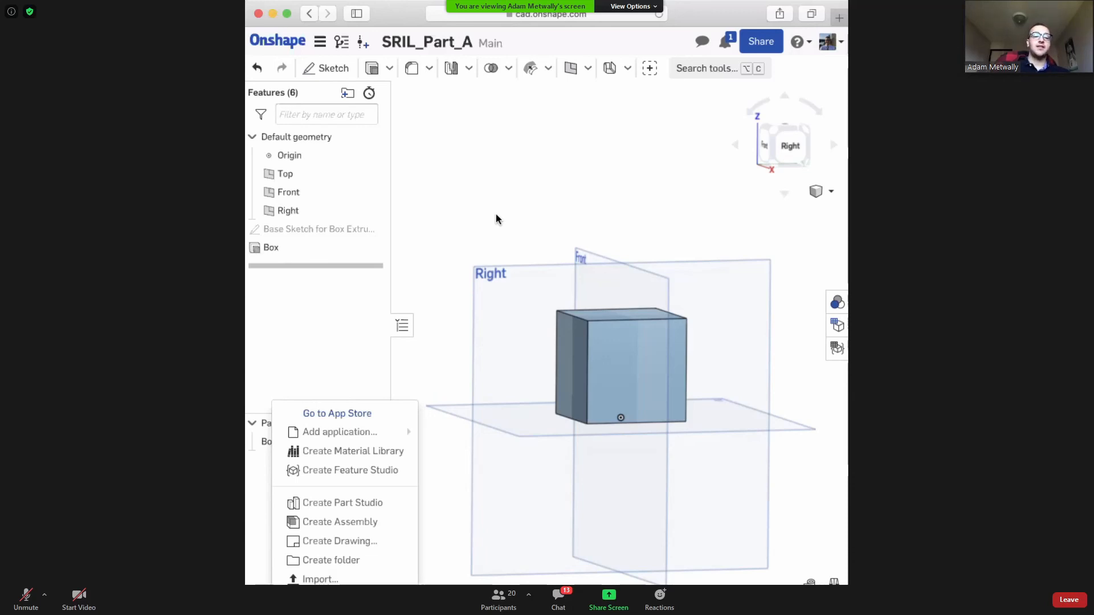
pyautogui.click(447, 203)
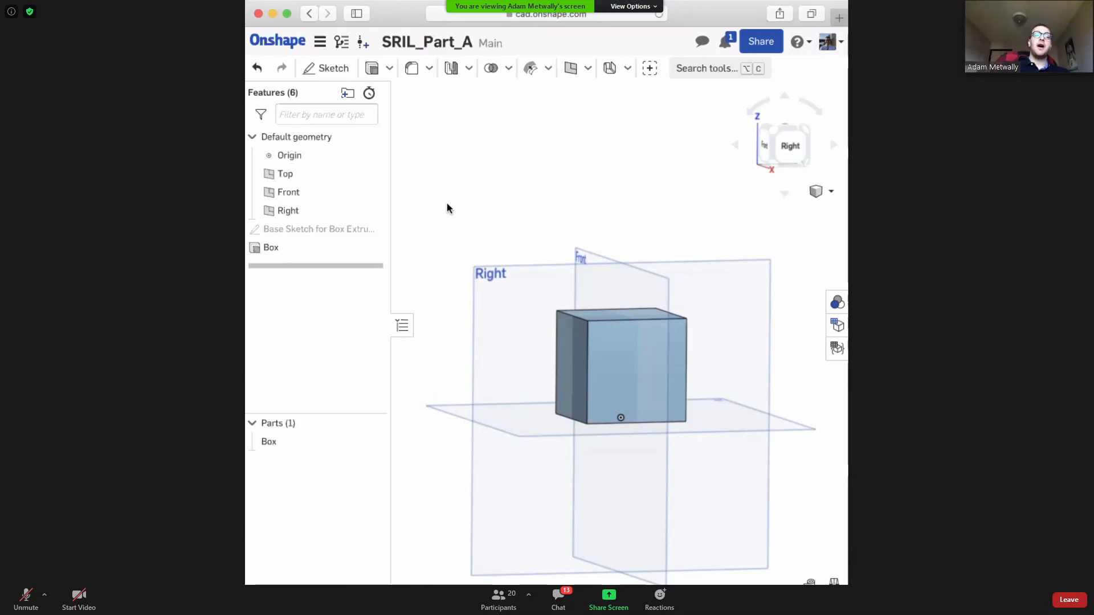
pyautogui.moveTo(525, 208); pyautogui.dragTo(565, 203, button='right')
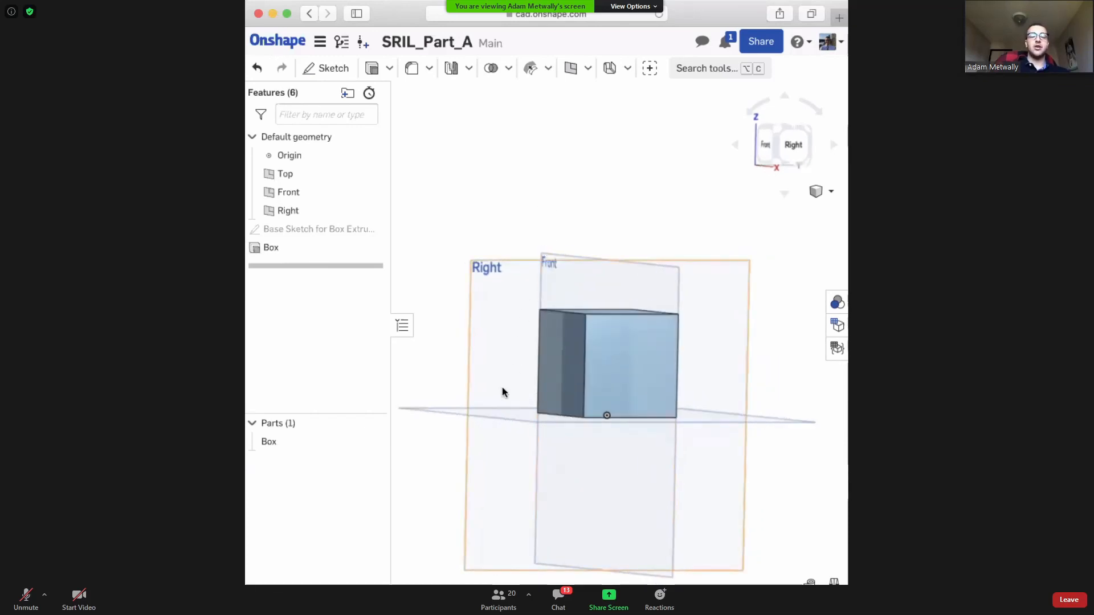
pyautogui.moveTo(495, 187); pyautogui.dragTo(483, 216, button='middle')
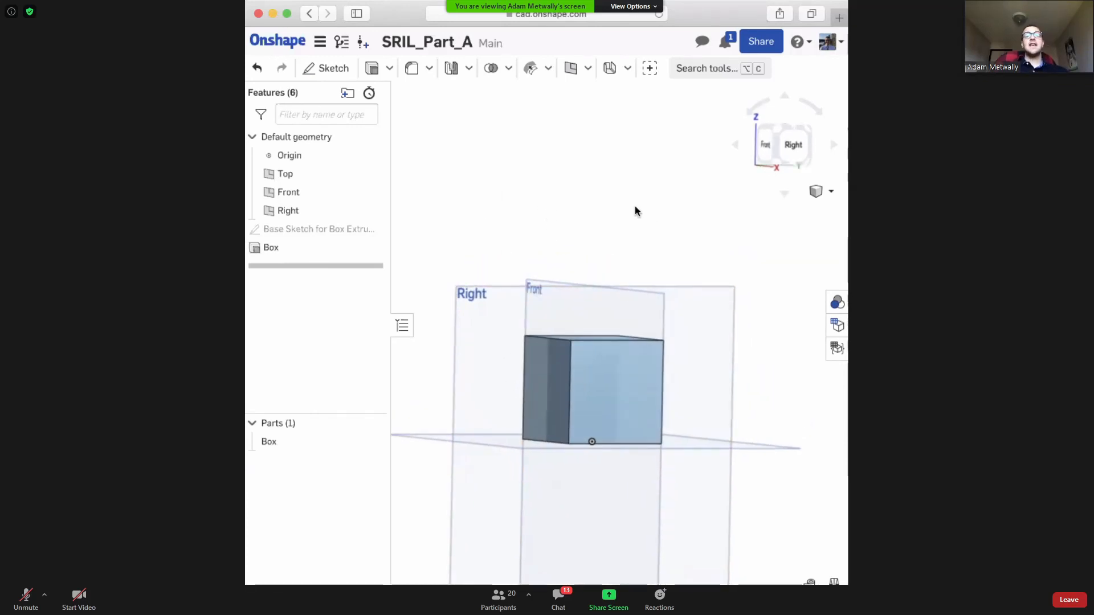
pyautogui.moveTo(631, 203); pyautogui.dragTo(681, 212, button='right')
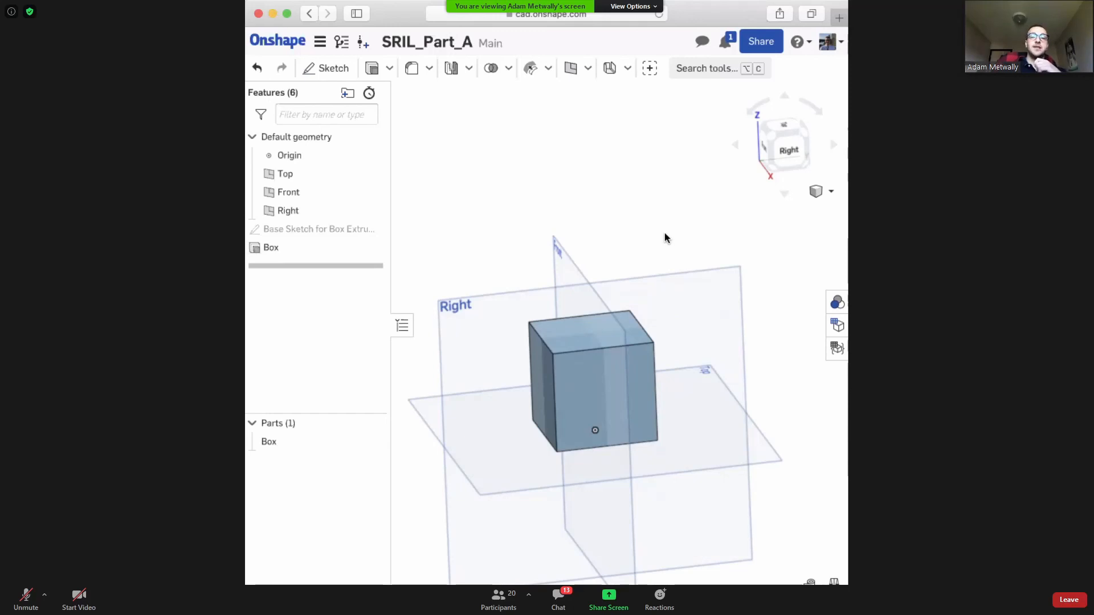
# Leave SRIL_Part_A for the My Onshape document list and open the UBC UAS folder.
pyautogui.click(296, 48)
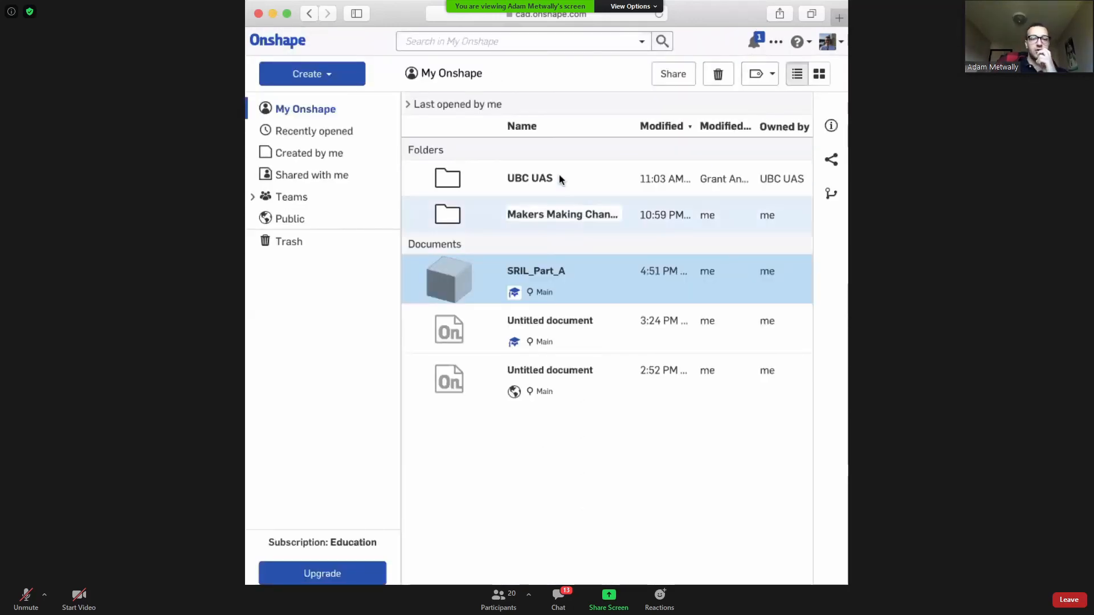
pyautogui.doubleClick(547, 179)
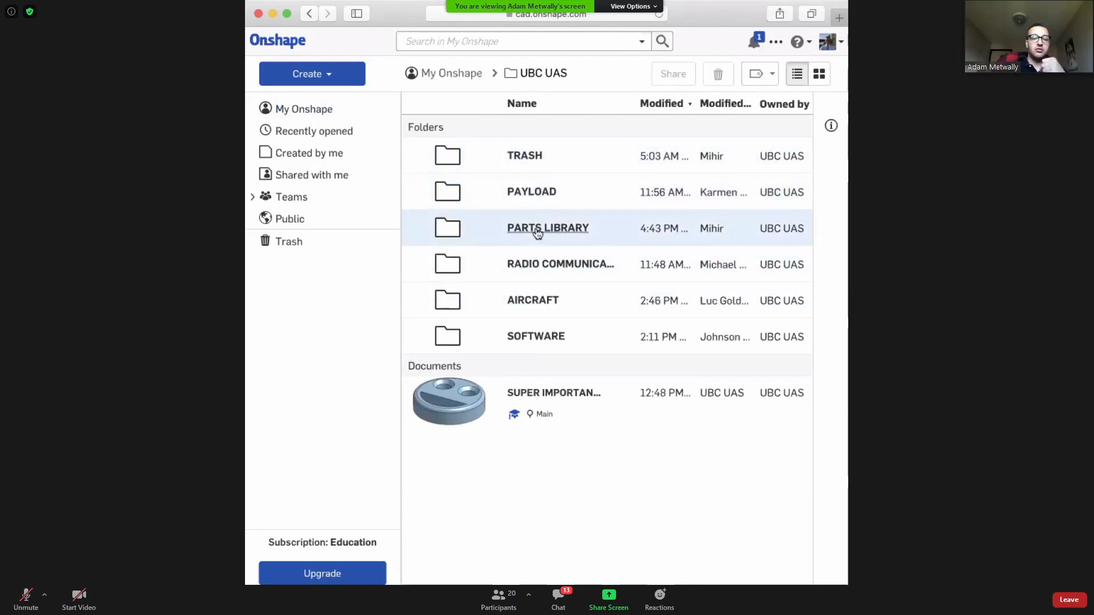
# Open the PARTS LIBRARY folder, browse its documents, and open the Pixhawk 2.SLDPRT document.
pyautogui.doubleClick(535, 228)
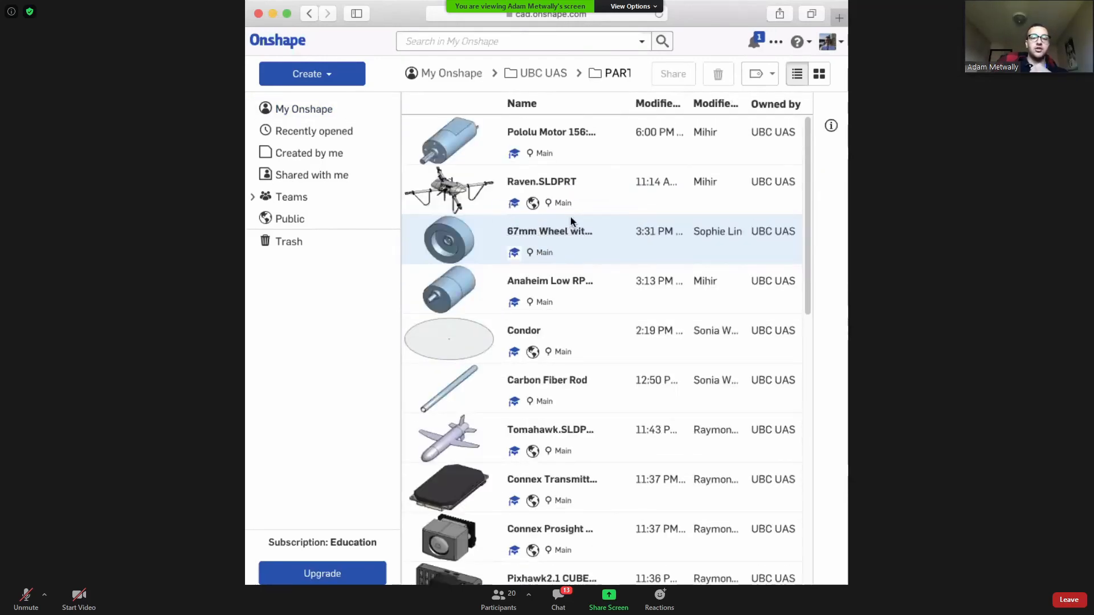
pyautogui.scroll(-6, 583, 234)
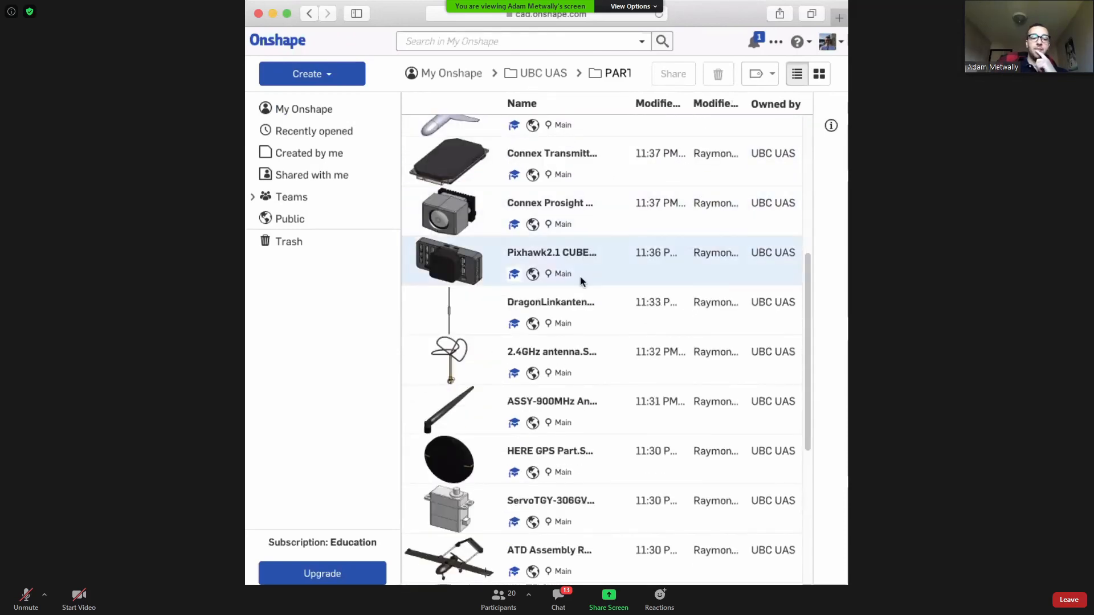
pyautogui.scroll(-4, 594, 292)
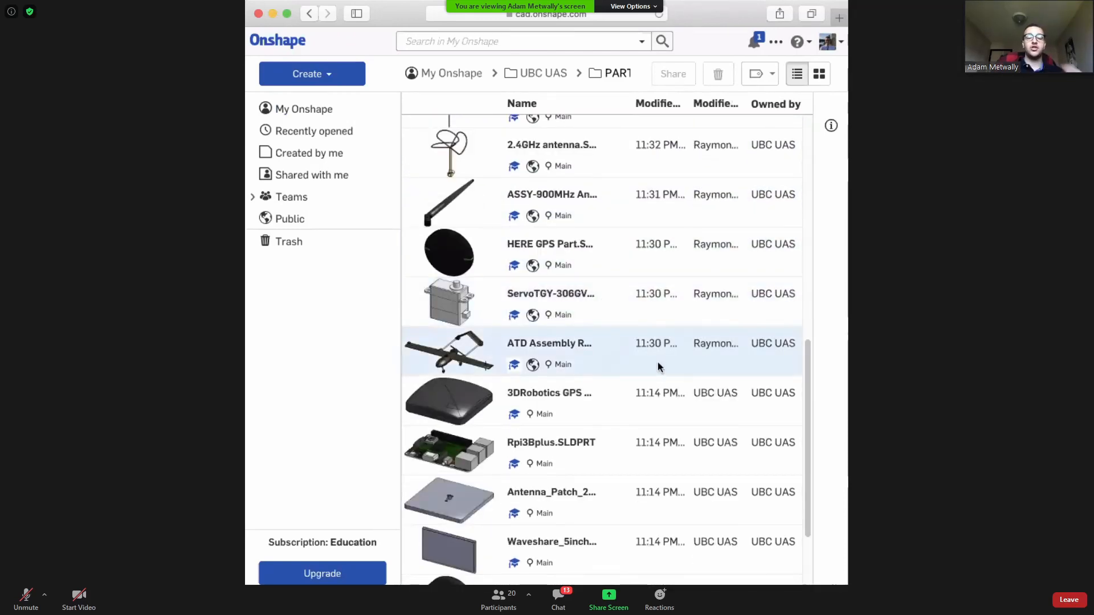
pyautogui.scroll(-2, 631, 391)
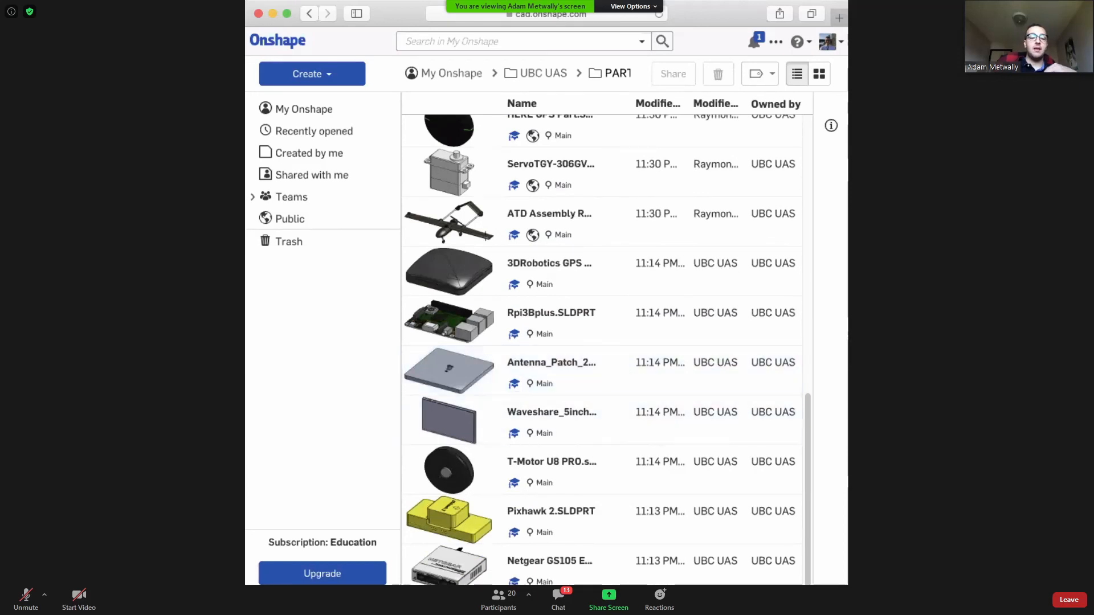
pyautogui.click(538, 515)
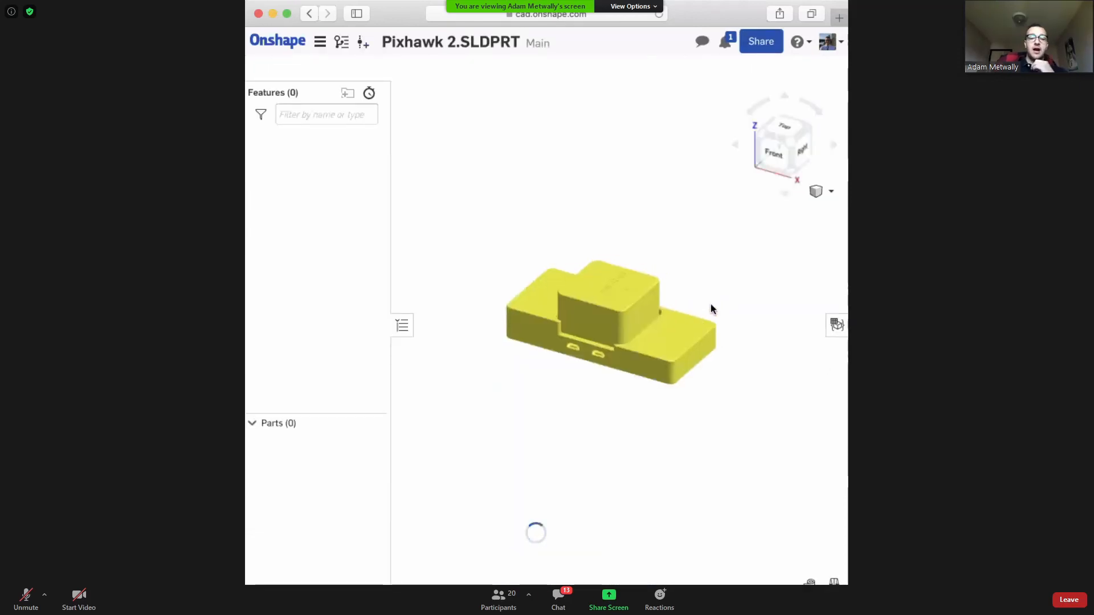
# Inspect the imported Pixhawk 2 part from several sides, leaving no face selected.
pyautogui.moveTo(688, 418); pyautogui.dragTo(626, 378, button='right')
pyautogui.click(626, 379)
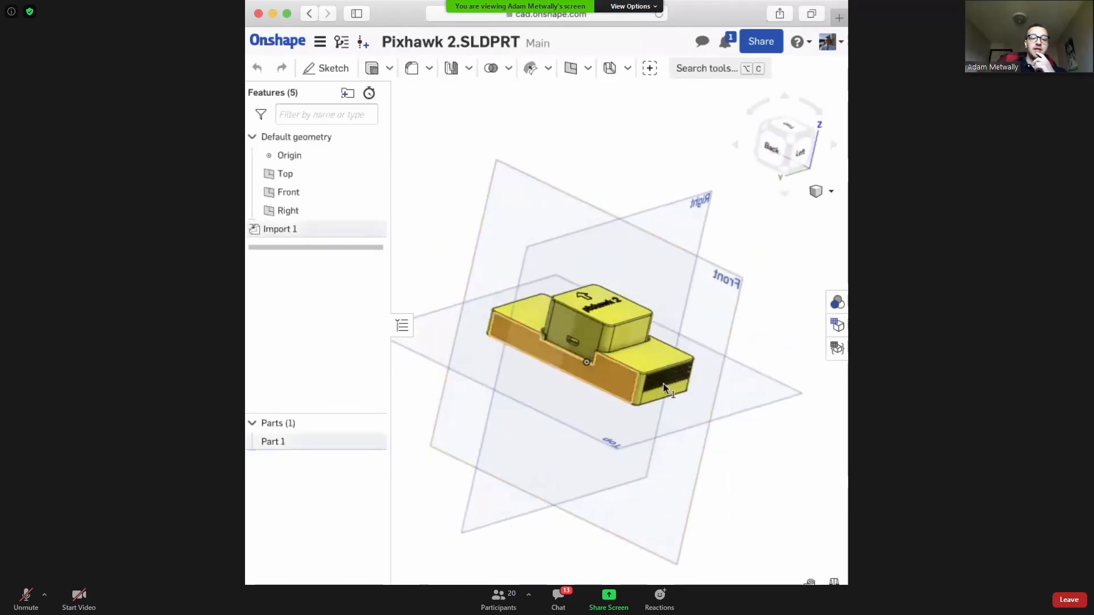
pyautogui.moveTo(692, 370); pyautogui.dragTo(655, 337, button='right')
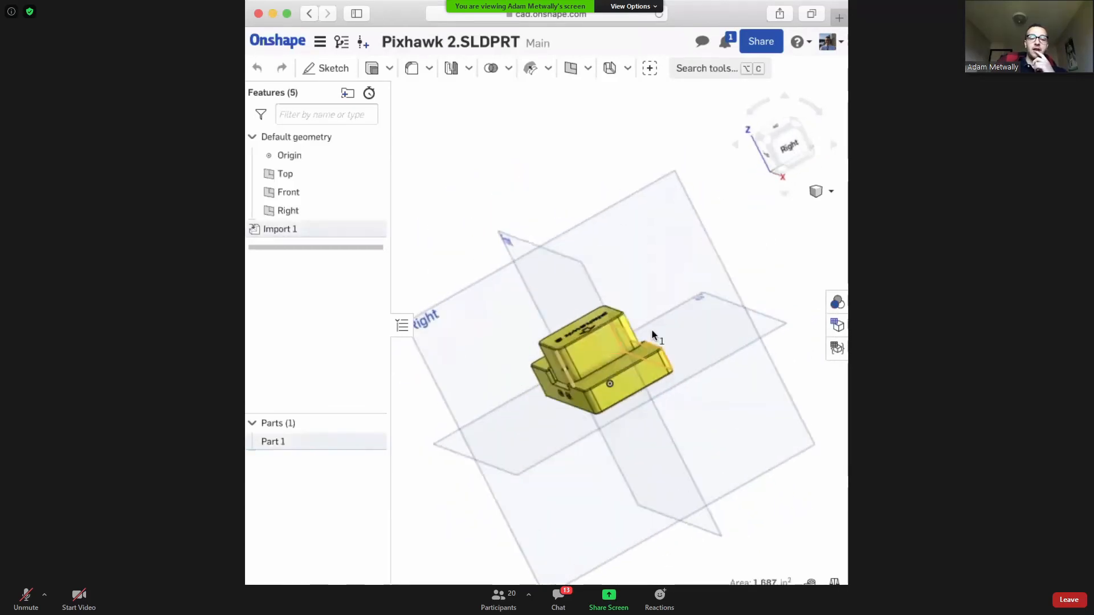
pyautogui.click(764, 228)
# Open the Import 1 feature's settings, close them, and examine the connector sides of the Pixhawk 2 part.
pyautogui.rightClick(256, 231)
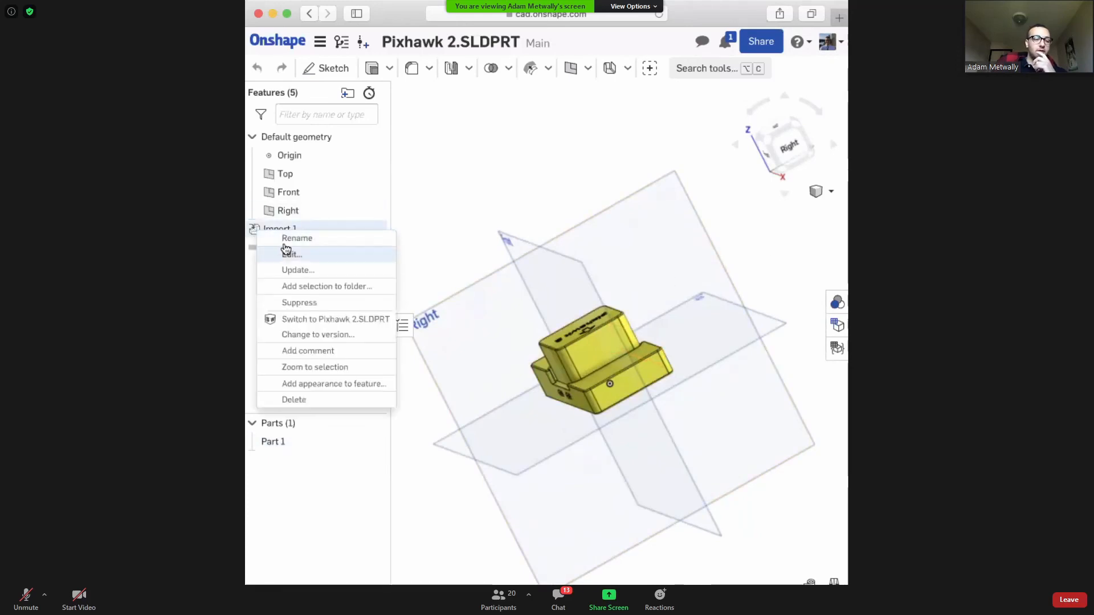
pyautogui.click(285, 253)
pyautogui.moveTo(554, 313); pyautogui.dragTo(568, 165, button='right')
pyautogui.click(534, 93)
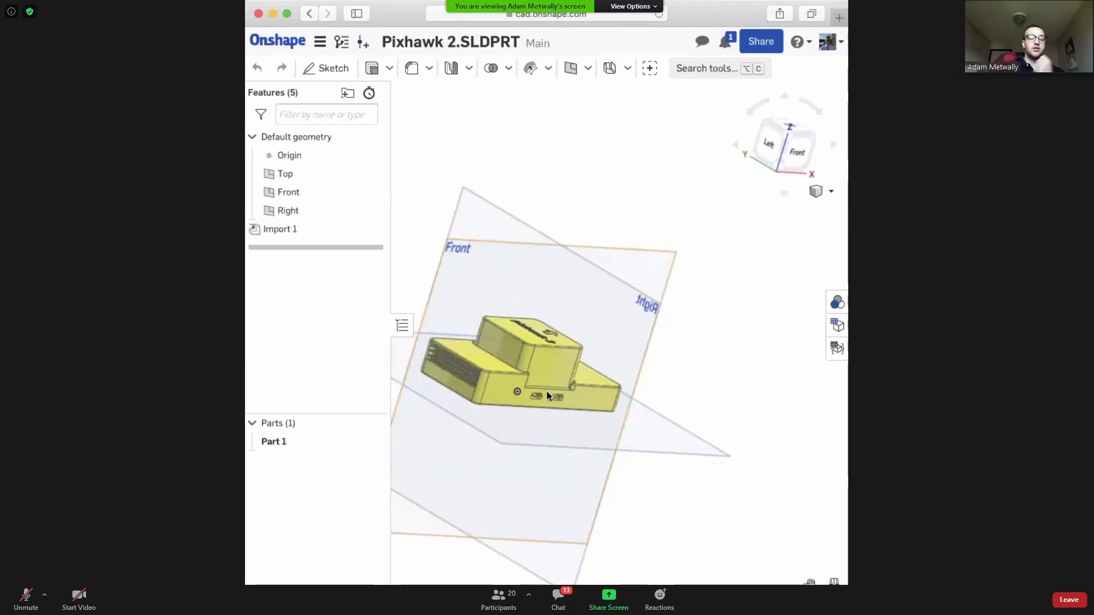
pyautogui.moveTo(545, 391); pyautogui.dragTo(743, 406, button='right')
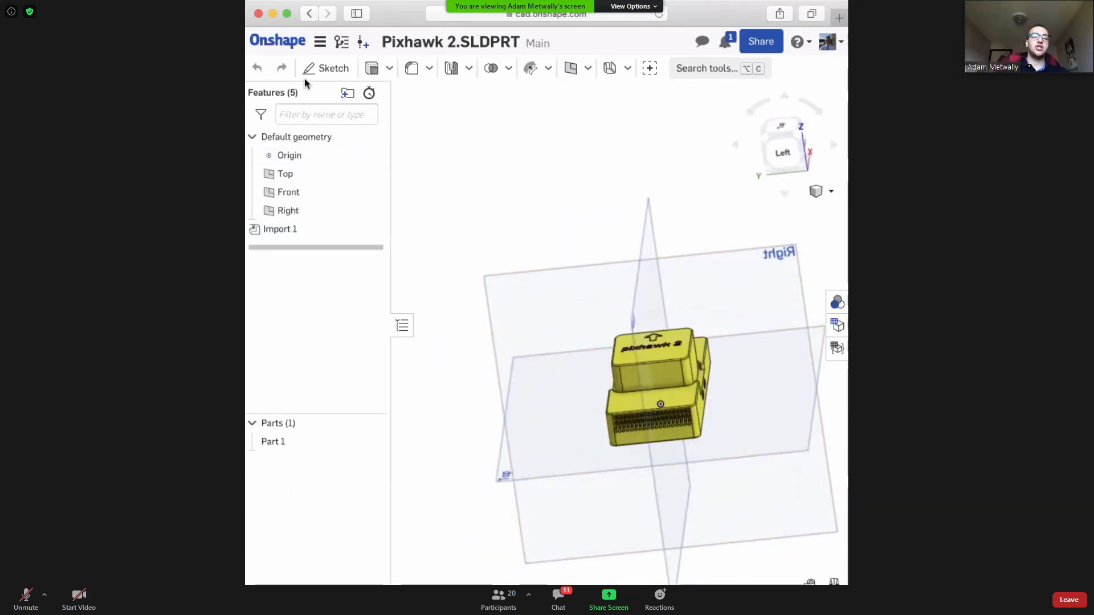
pyautogui.moveTo(461, 261); pyautogui.dragTo(582, 256, button='right')
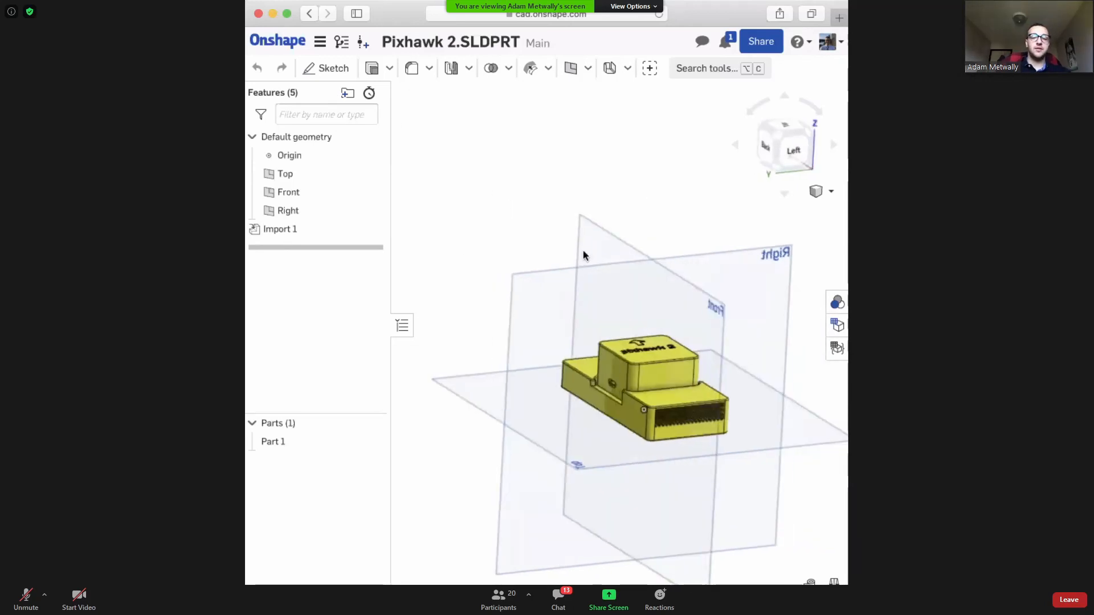